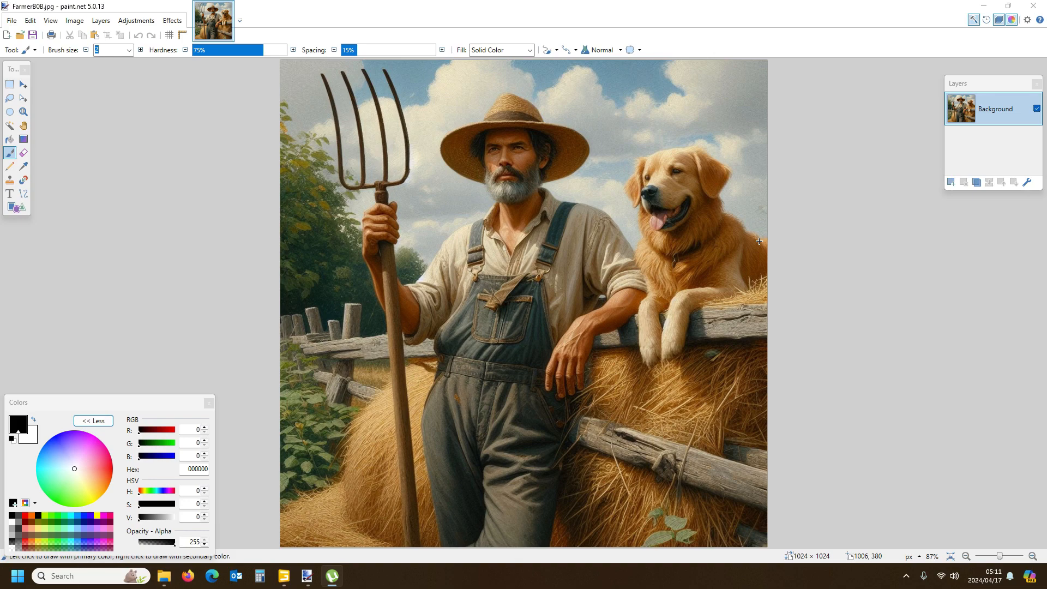
Close the FarmerB0B.jpg picture in paint.net and switch to GIANTS Editor to view the factory building.
{"action": "left_click", "coordinate": [1034, 7]}
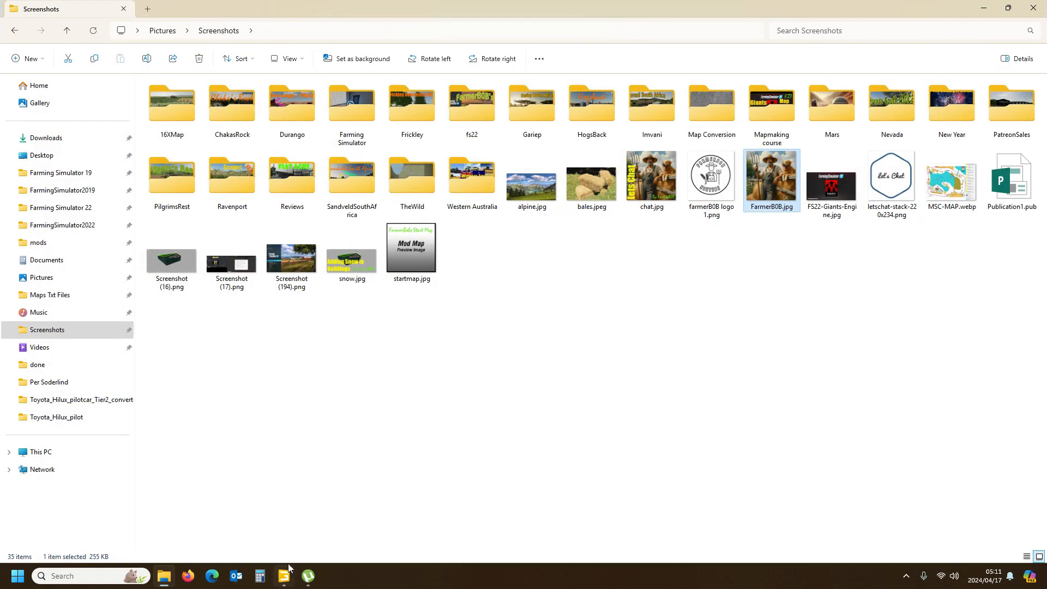
{"action": "left_click", "coordinate": [285, 573]}
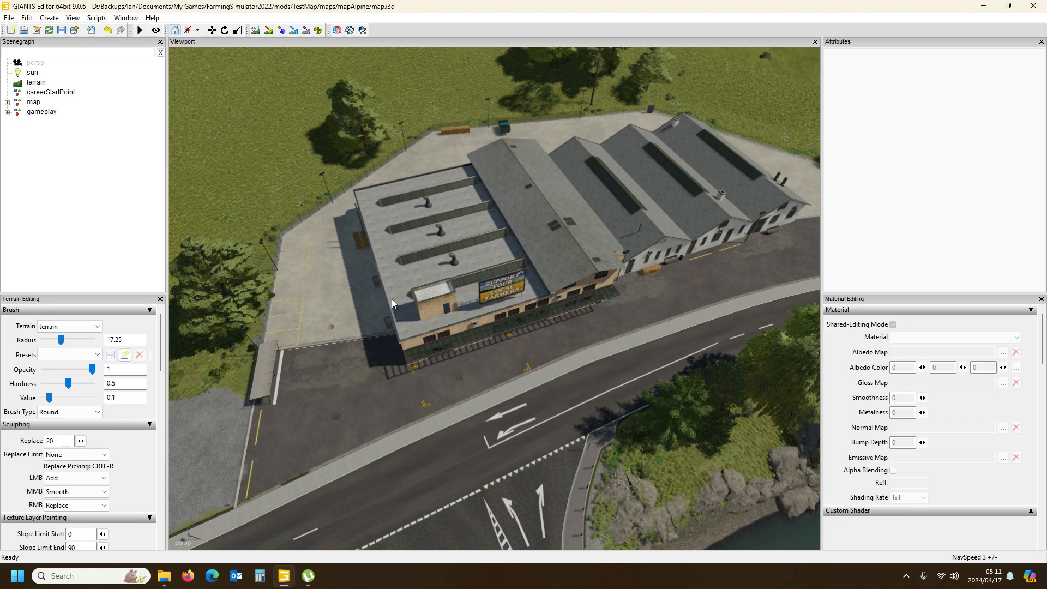
{"action": "left_click_drag", "start_coordinate": [488, 257], "coordinate": [536, 267], "text": "alt"}
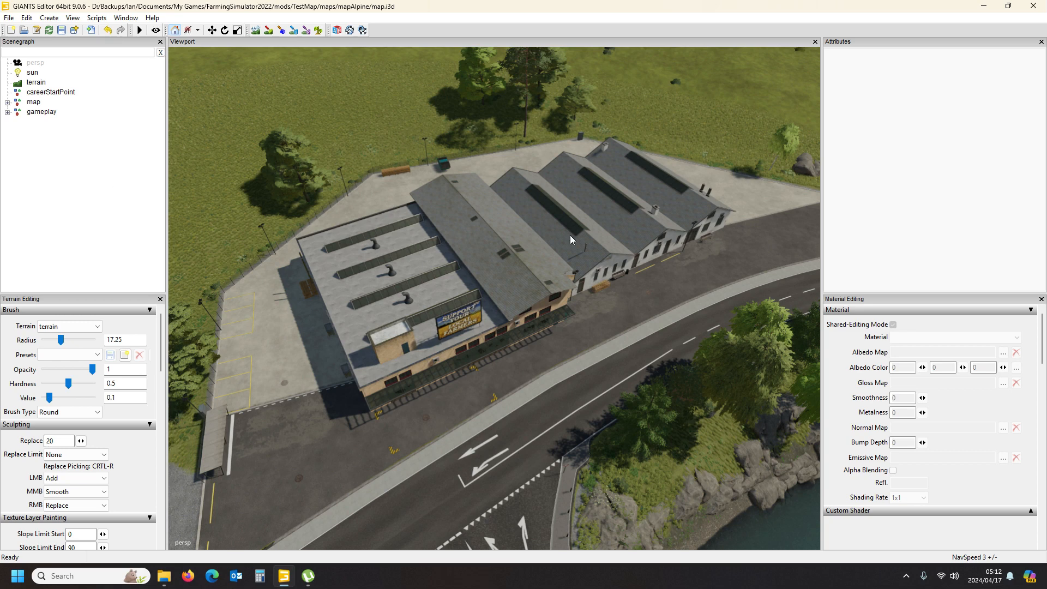
Import the sawmill model from the game's data/placeables/mapAlpine/sellingStationWood folder into the map.
{"action": "left_click", "coordinate": [9, 18]}
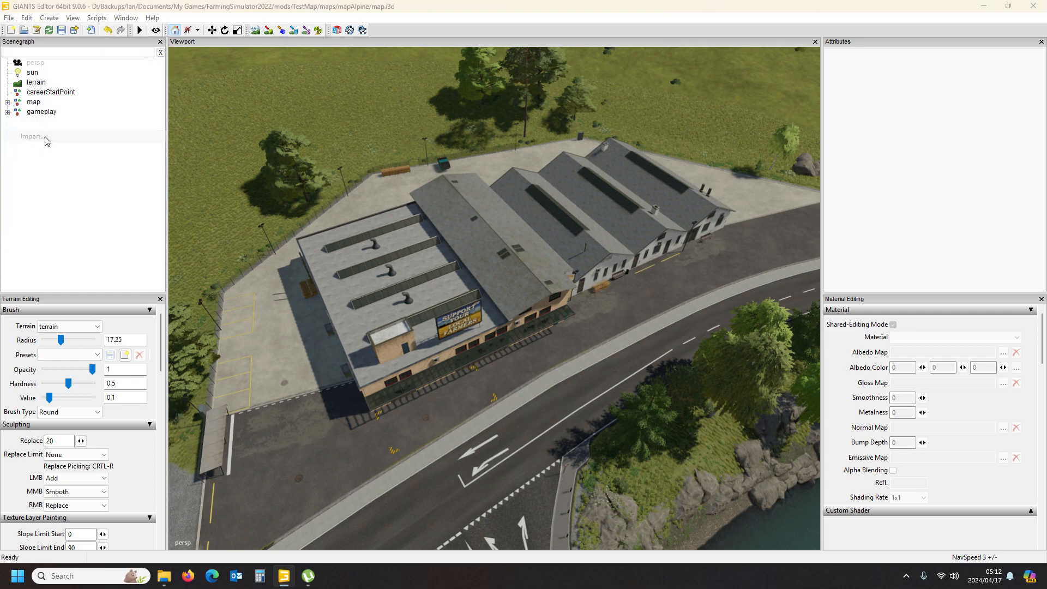
{"action": "left_click", "coordinate": [38, 136]}
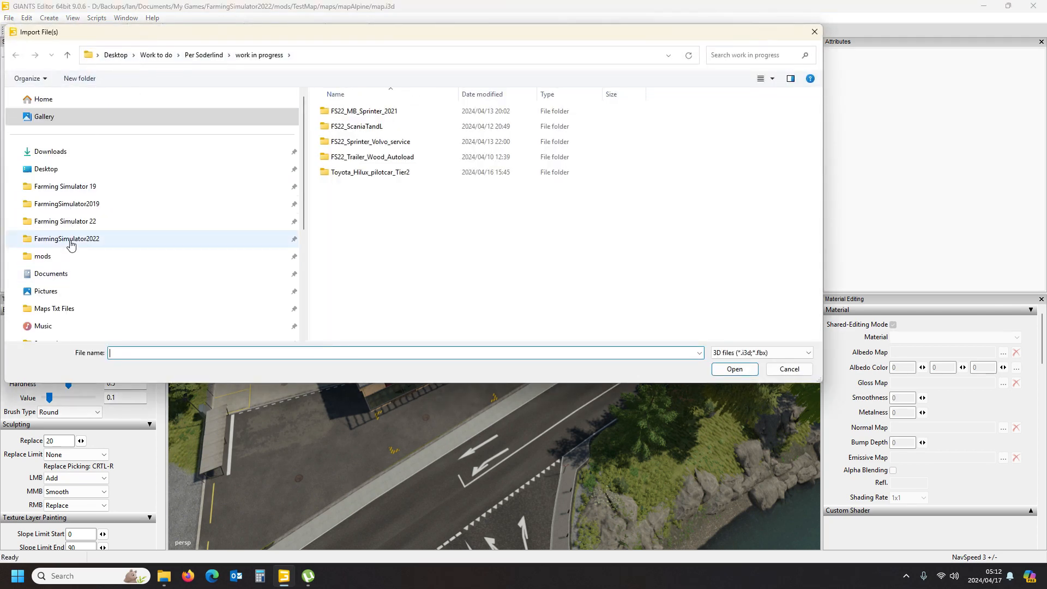
{"action": "left_click", "coordinate": [74, 222]}
{"action": "double_click", "coordinate": [350, 112]}
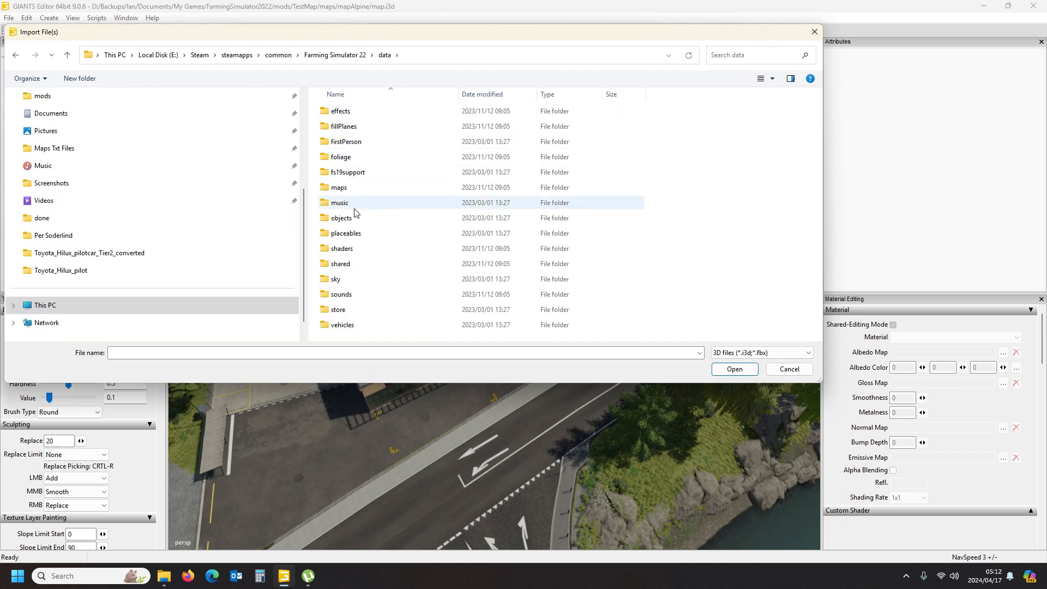
{"action": "double_click", "coordinate": [349, 234]}
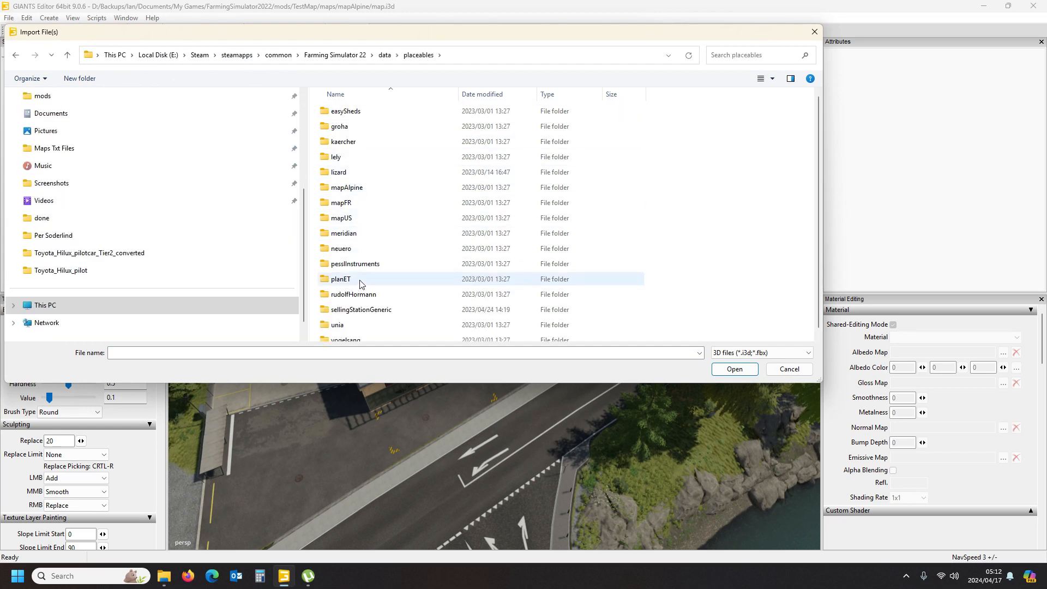
{"action": "double_click", "coordinate": [366, 188]}
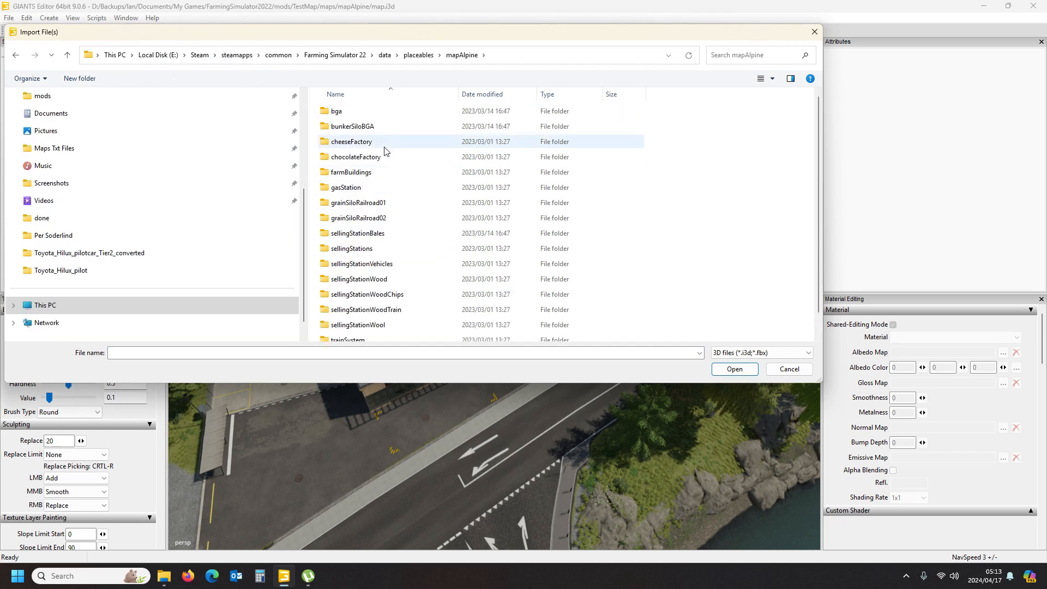
{"action": "scroll", "coordinate": [376, 147], "scroll_direction": "down", "scroll_amount": 1}
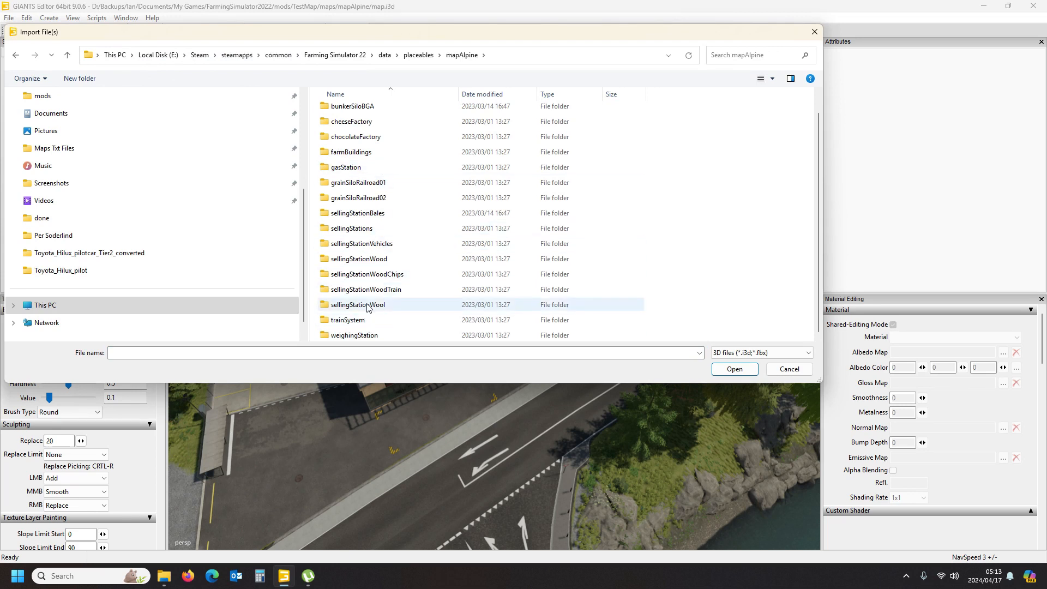
{"action": "double_click", "coordinate": [372, 274]}
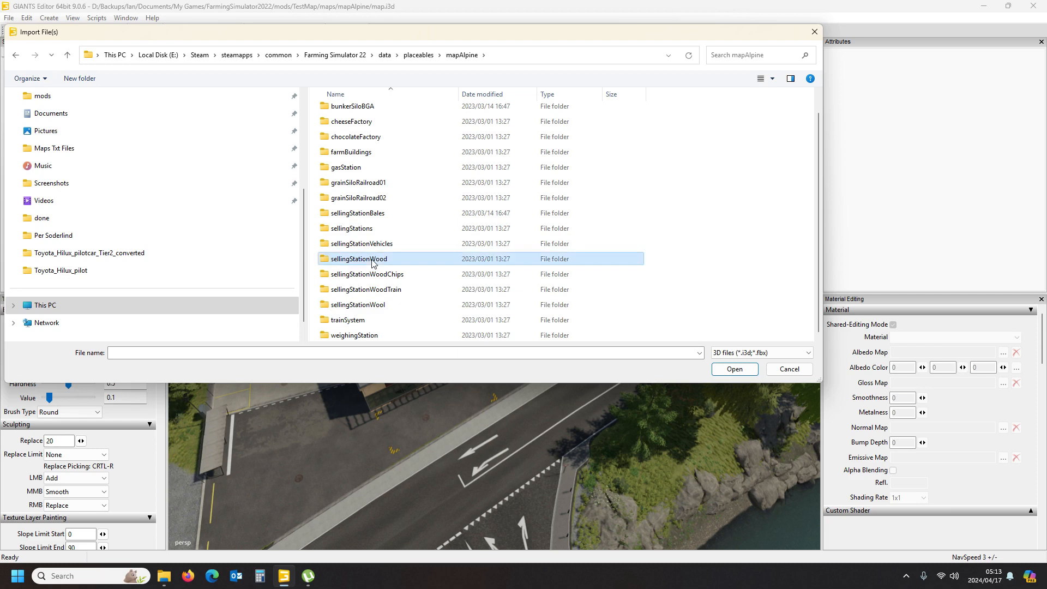
{"action": "double_click", "coordinate": [347, 107]}
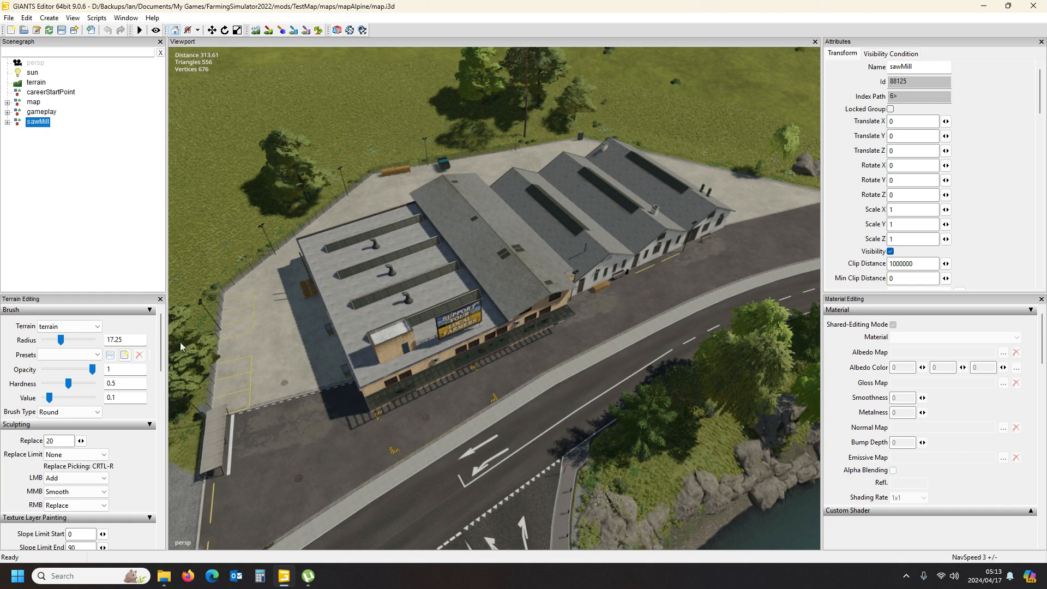
Open placeables.xml from the TestMap mod's maps/mapAlpine folder in Notepad++.
{"action": "left_click", "coordinate": [167, 579]}
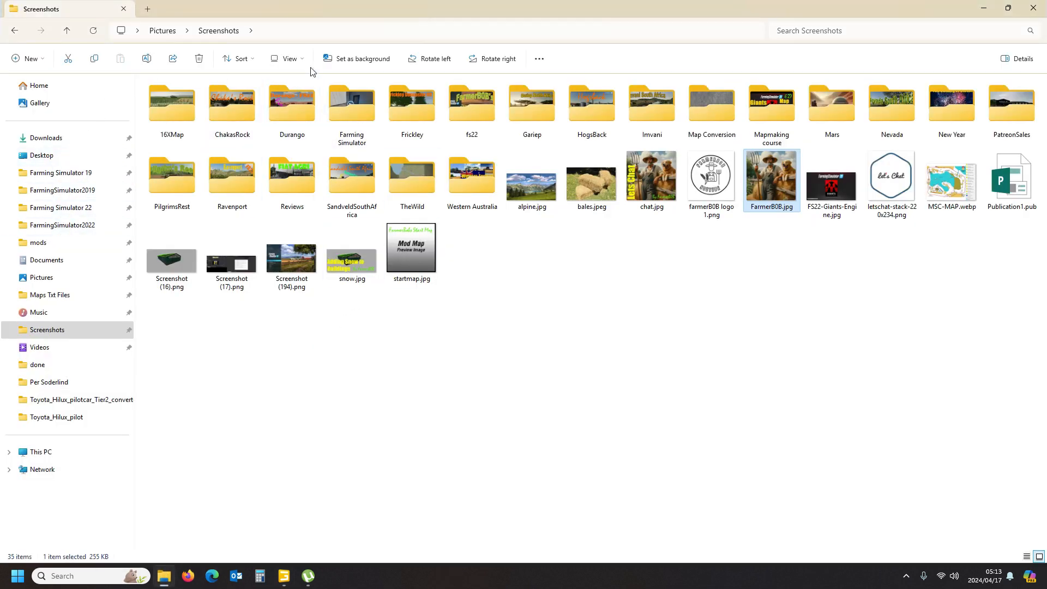
{"action": "left_click", "coordinate": [55, 245]}
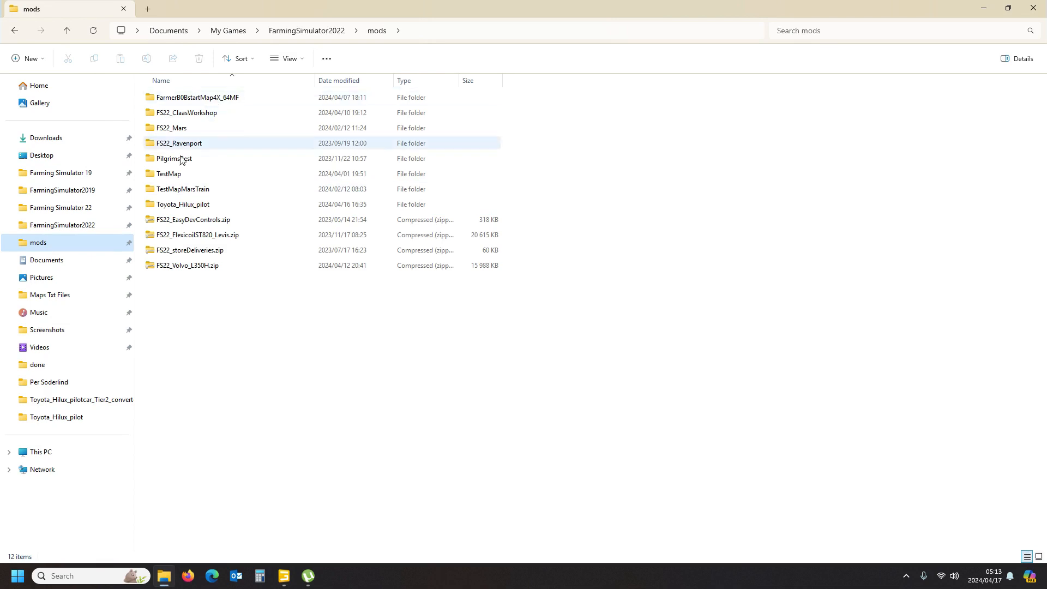
{"action": "double_click", "coordinate": [182, 173]}
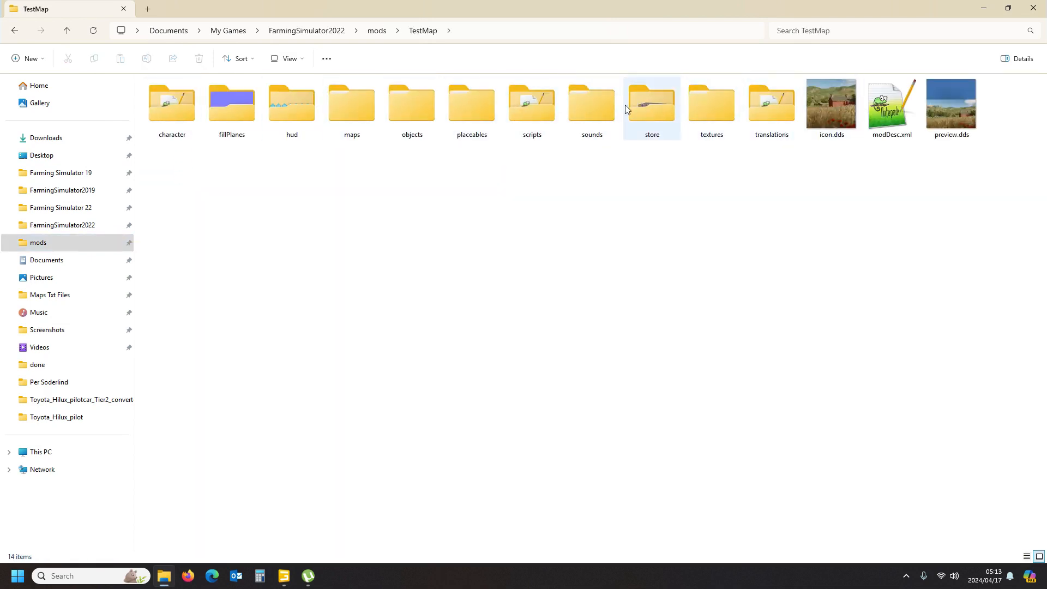
{"action": "double_click", "coordinate": [357, 111]}
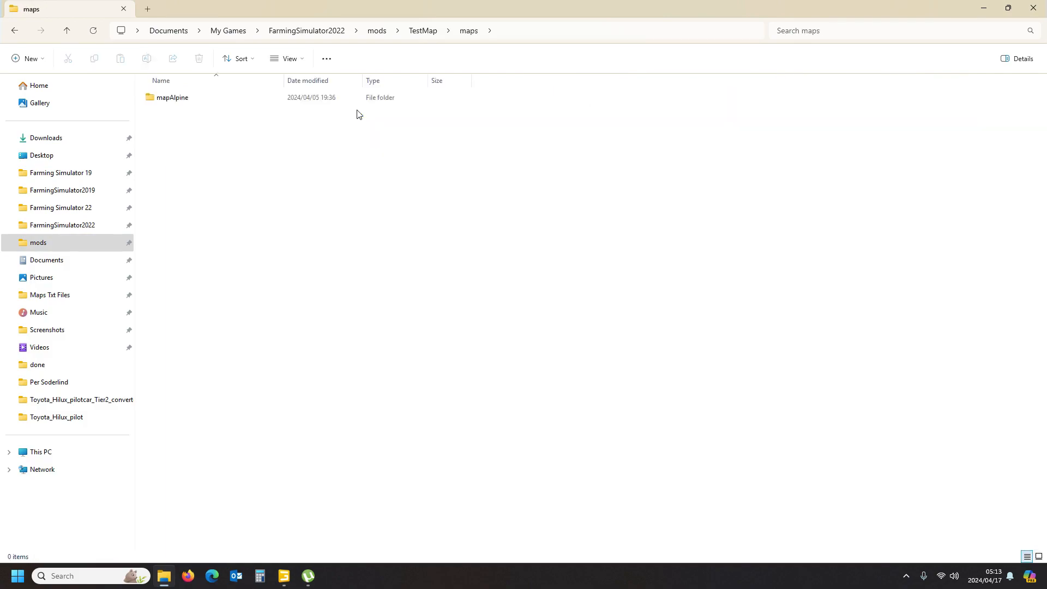
{"action": "double_click", "coordinate": [188, 98]}
{"action": "double_click", "coordinate": [176, 312]}
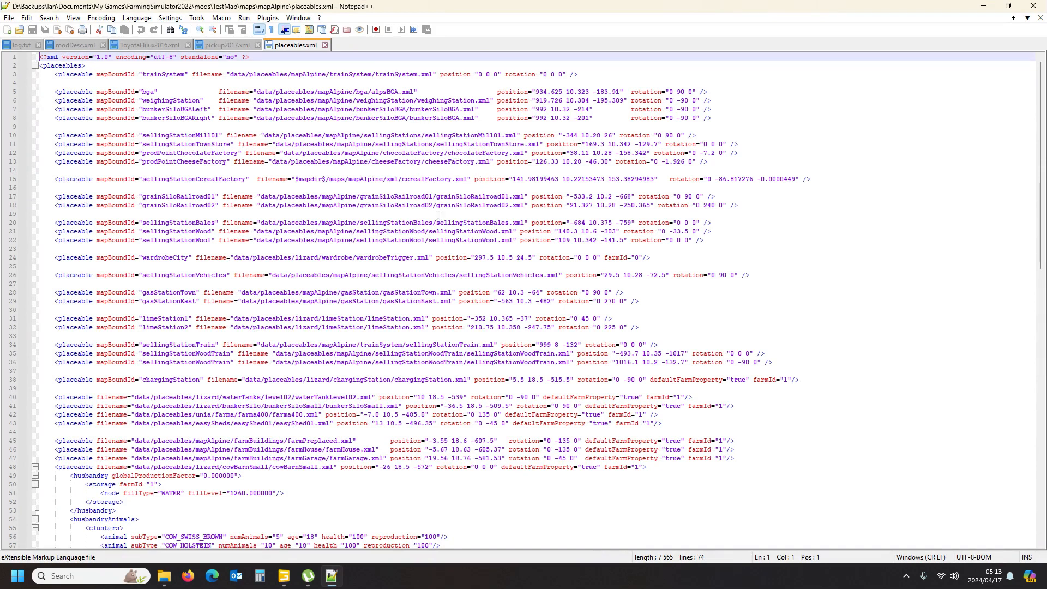
Copy the sellingStationWood position 140.3 10.6 -303 from placeables.xml into the sawMill object's translation in GIANTS Editor.
{"action": "left_click", "coordinate": [464, 223]}
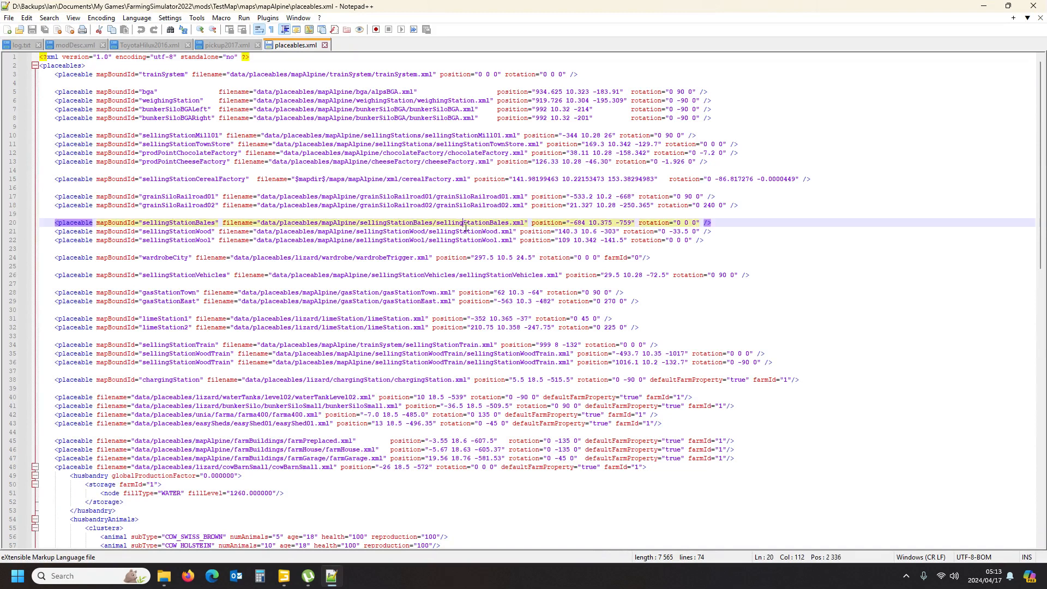
{"action": "left_click", "coordinate": [462, 232]}
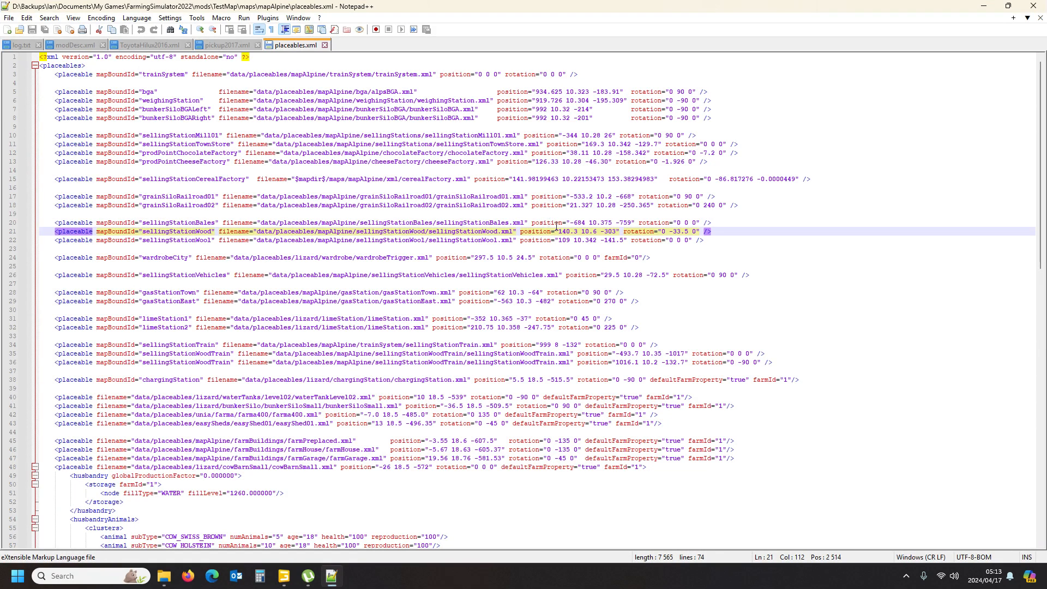
{"action": "left_click_drag", "start_coordinate": [558, 231], "coordinate": [617, 232]}
{"action": "key", "text": "ctrl+c"}
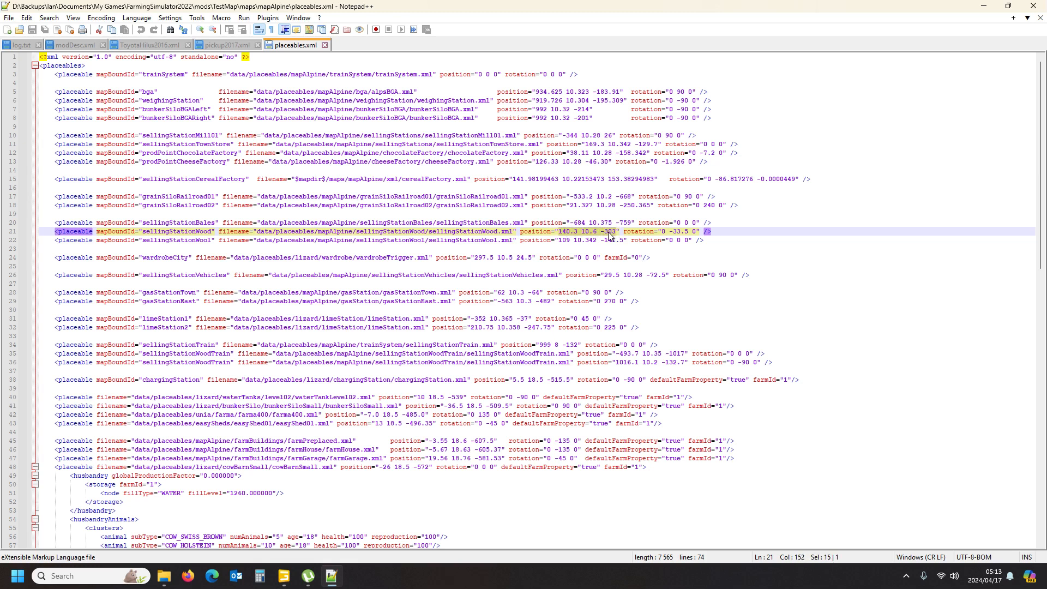
{"action": "left_click", "coordinate": [283, 575]}
{"action": "left_click", "coordinate": [899, 123]}
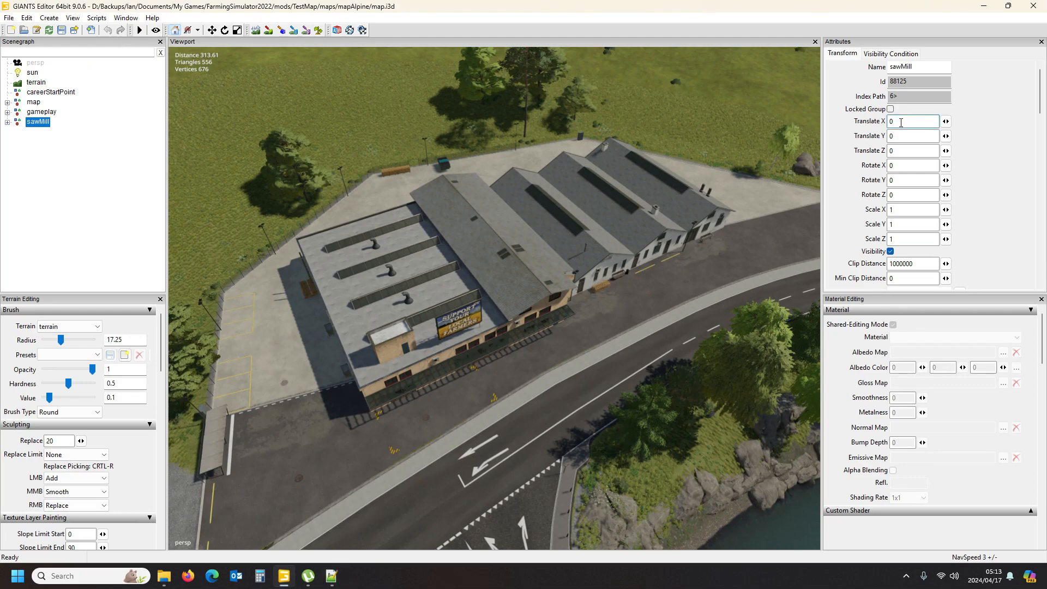
{"action": "key", "text": "ctrl+v"}
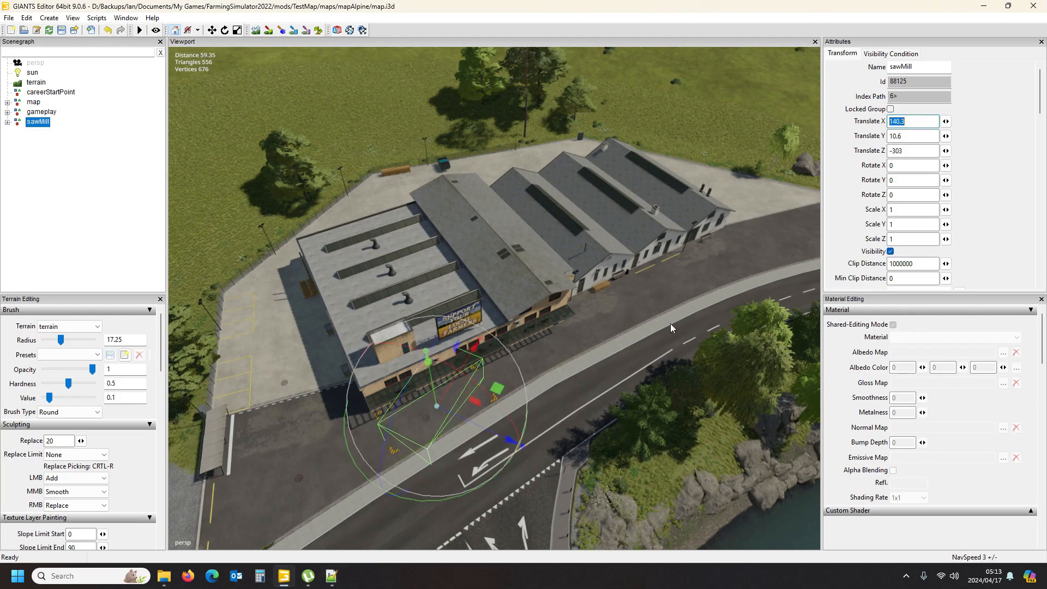
Copy the sellingStationWood rotation 0 -33.5 0 from placeables.xml into the sawMill object's rotation in GIANTS Editor.
{"action": "left_click", "coordinate": [332, 575]}
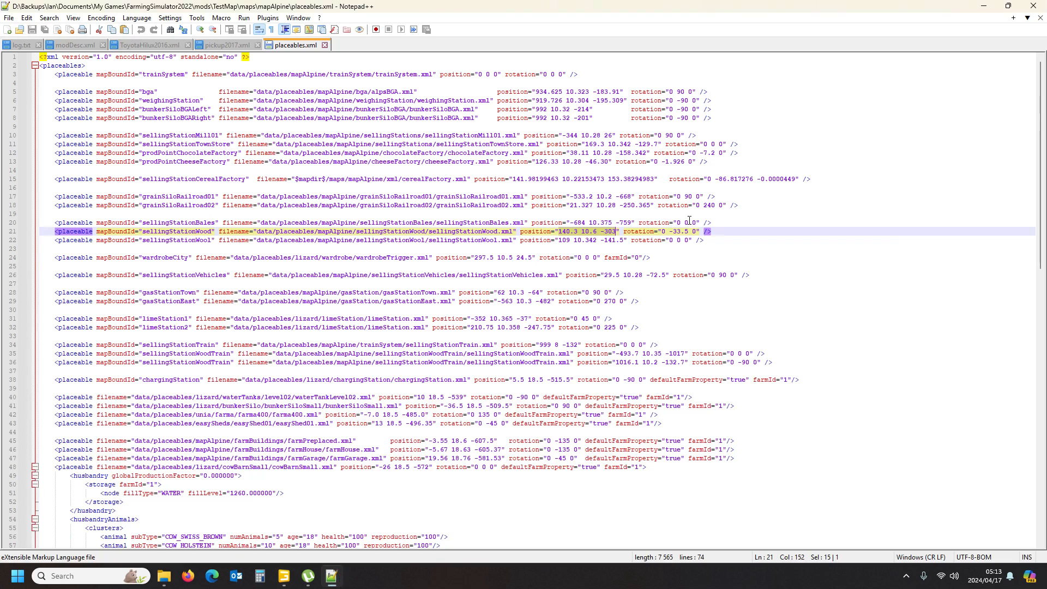
{"action": "left_click_drag", "start_coordinate": [662, 231], "coordinate": [694, 230]}
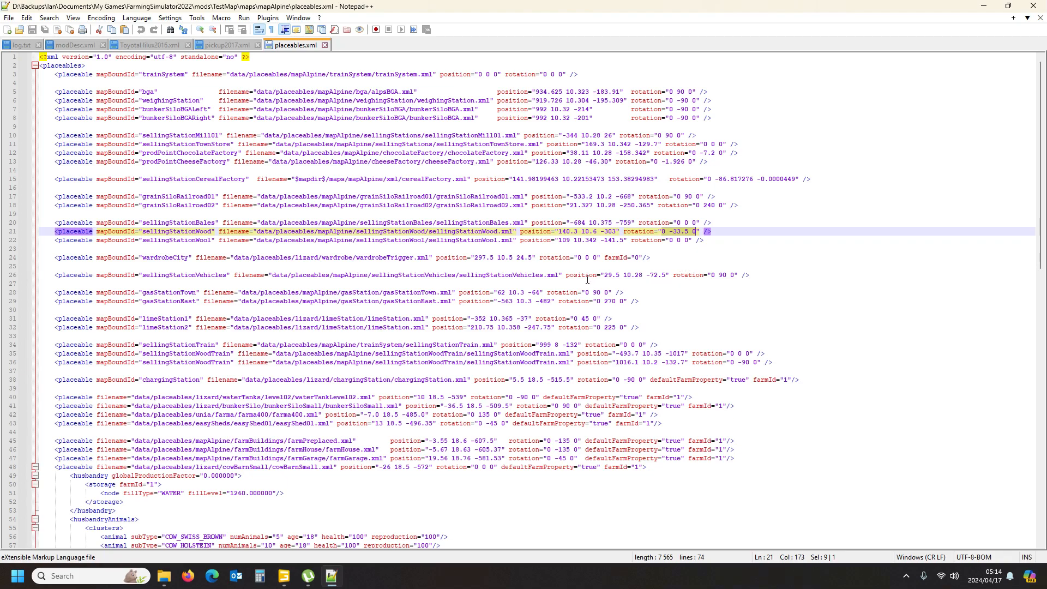
{"action": "left_click", "coordinate": [283, 576]}
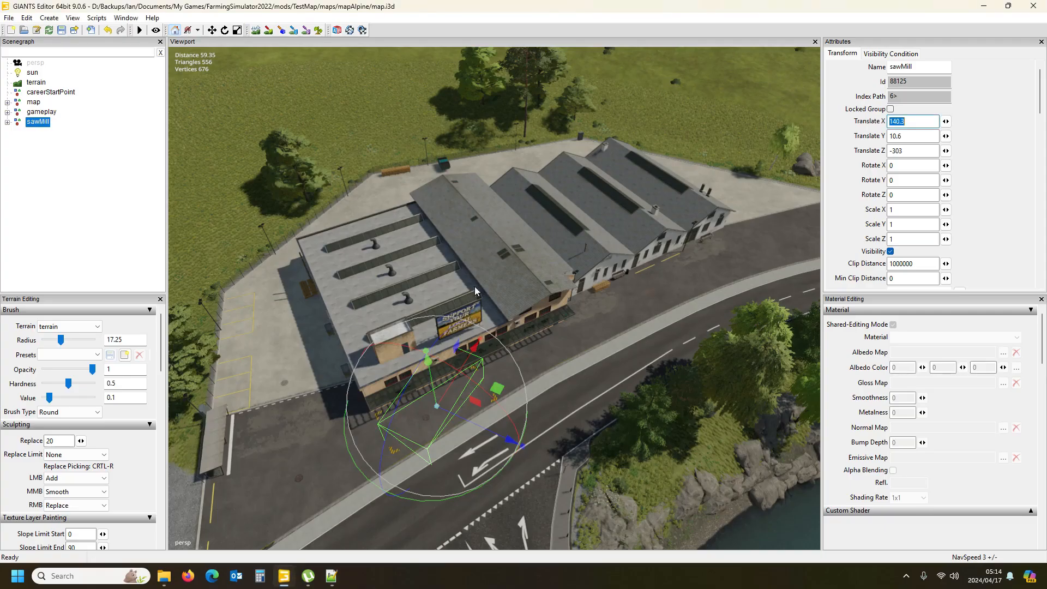
{"action": "left_click", "coordinate": [900, 165]}
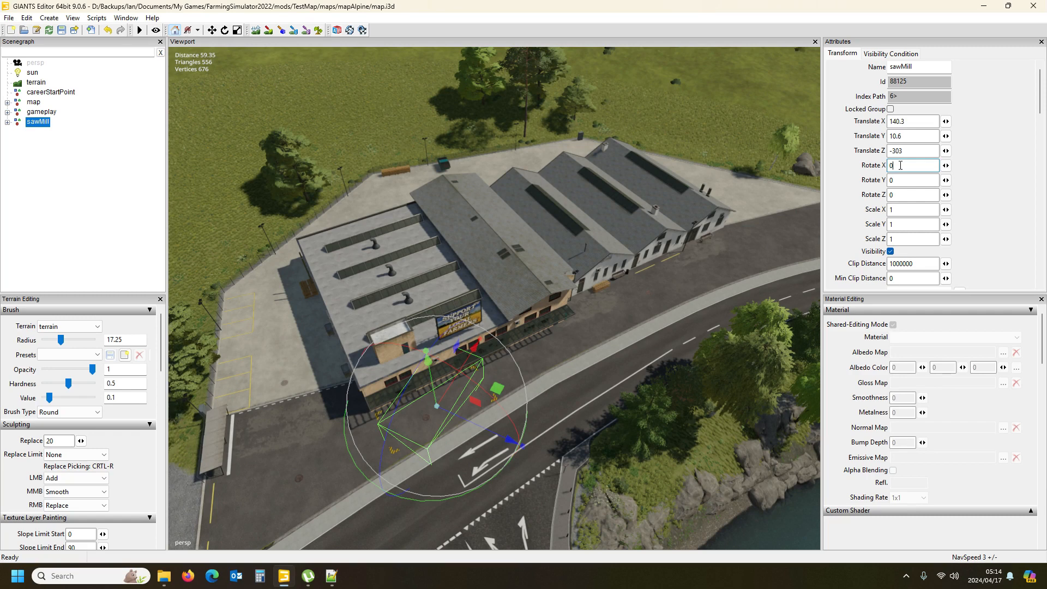
{"action": "type", "text": "0 -33.5 0"}
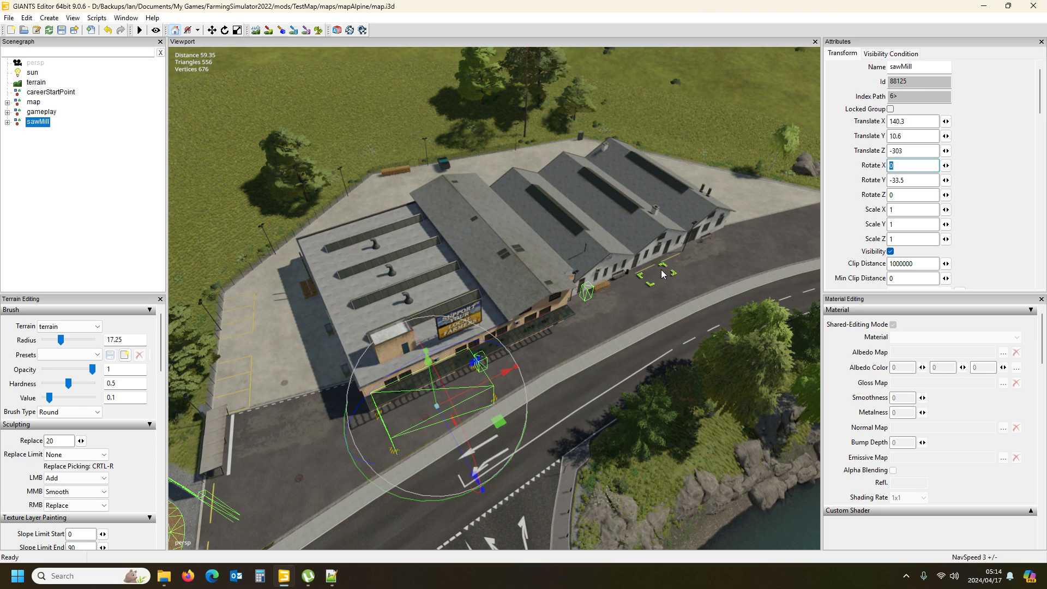
Examine the sawmill's striped pallet spawn markings in front of the white buildings and deselect the sawMill object.
{"action": "left_click", "coordinate": [111, 154]}
{"action": "left_click_drag", "start_coordinate": [607, 400], "coordinate": [535, 357], "text": "alt"}
{"action": "scroll", "coordinate": [722, 354], "scroll_direction": "up", "scroll_amount": 5}
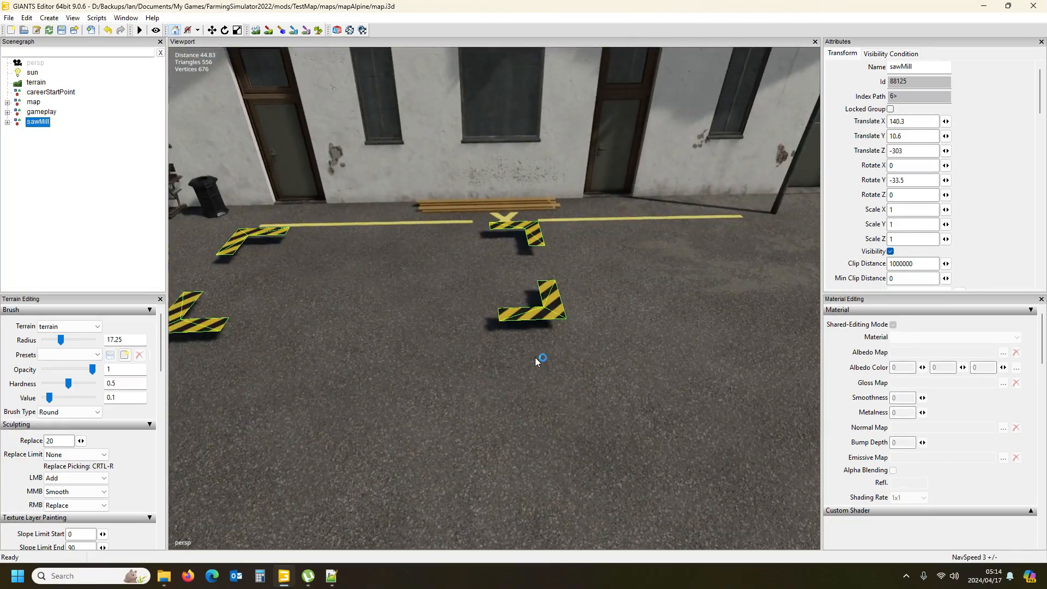
{"action": "left_click_drag", "start_coordinate": [415, 309], "coordinate": [293, 316], "text": "alt"}
{"action": "scroll", "coordinate": [294, 316], "scroll_direction": "down", "scroll_amount": 5}
{"action": "scroll", "coordinate": [293, 320], "scroll_direction": "down", "scroll_amount": 3}
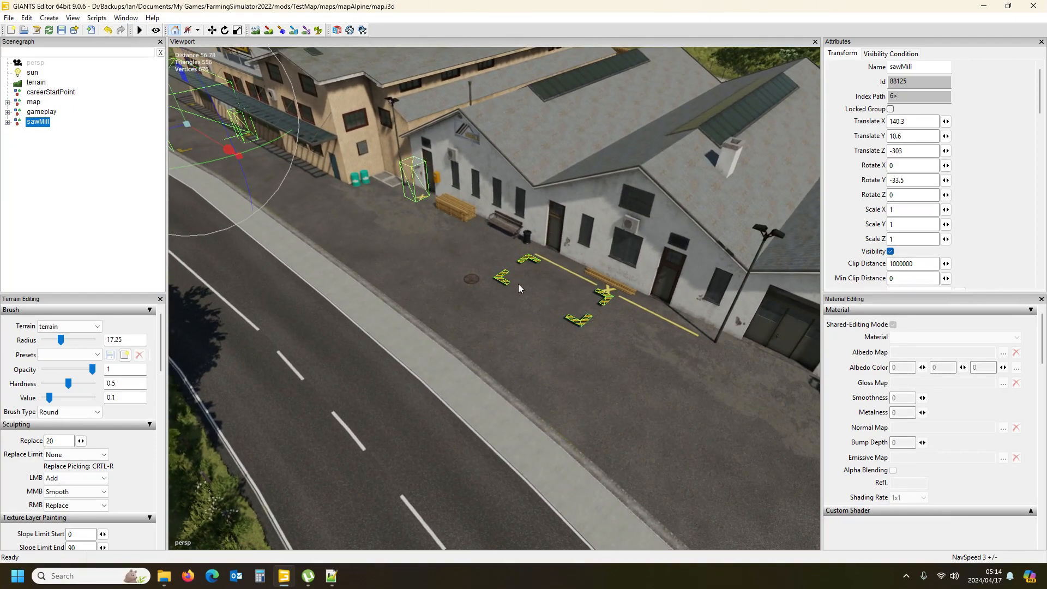
{"action": "left_click_drag", "start_coordinate": [475, 279], "coordinate": [491, 259], "text": "alt"}
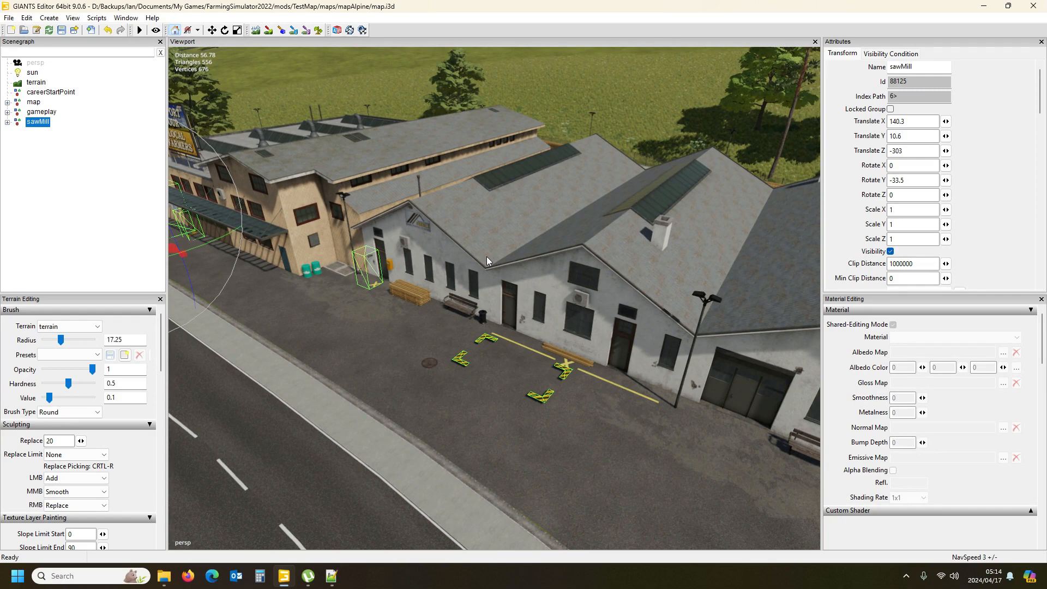
{"action": "left_click", "coordinate": [68, 151]}
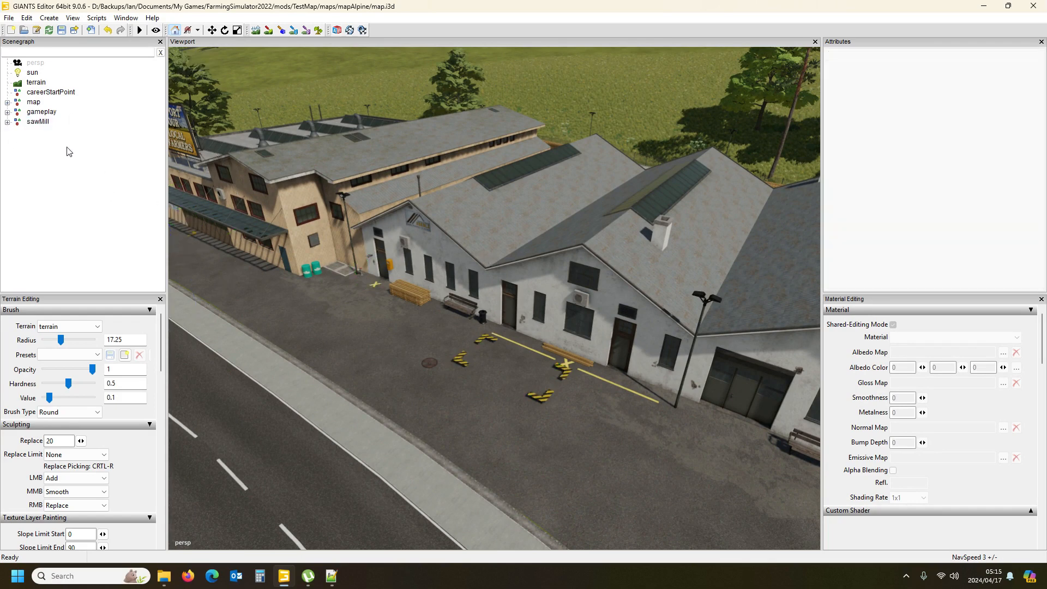
Expand the sawMill and palletSpawner groups and inspect spawnSpace1start and the warningStripes_palletSpawnArea shape.
{"action": "left_click", "coordinate": [7, 122]}
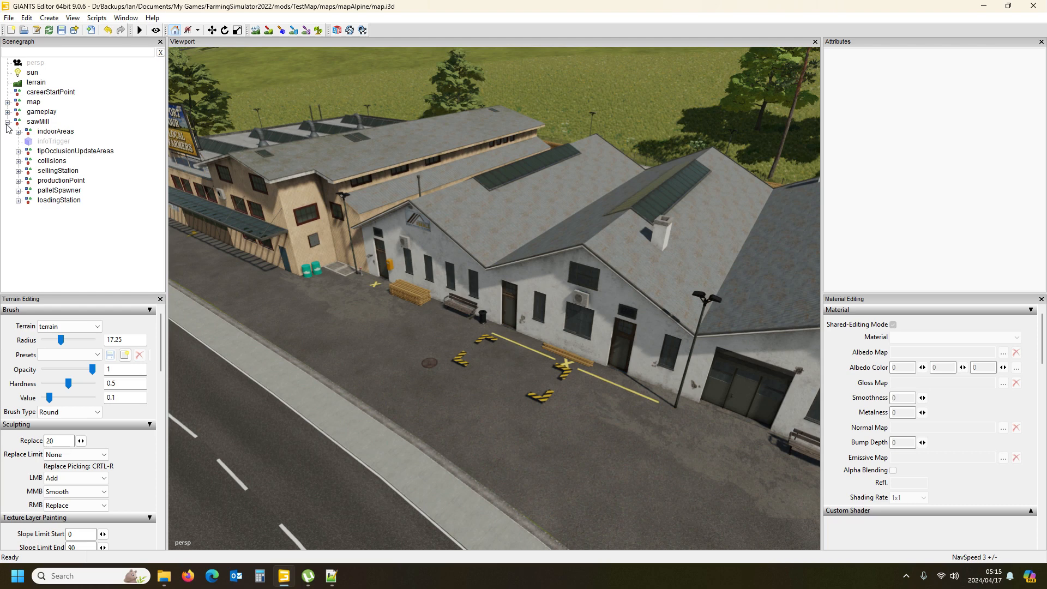
{"action": "left_click", "coordinate": [59, 194]}
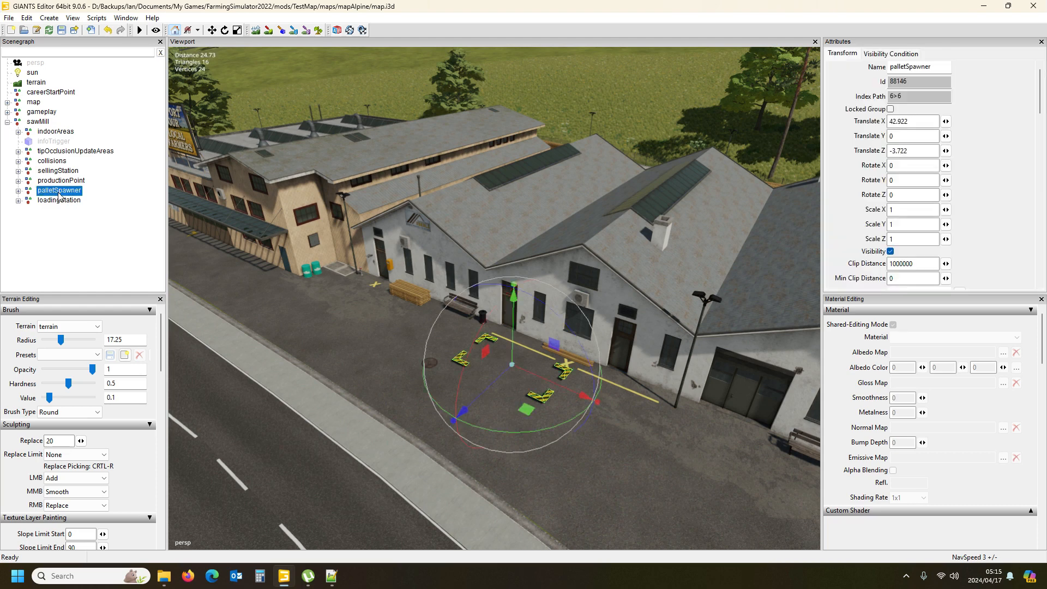
{"action": "left_click", "coordinate": [18, 190]}
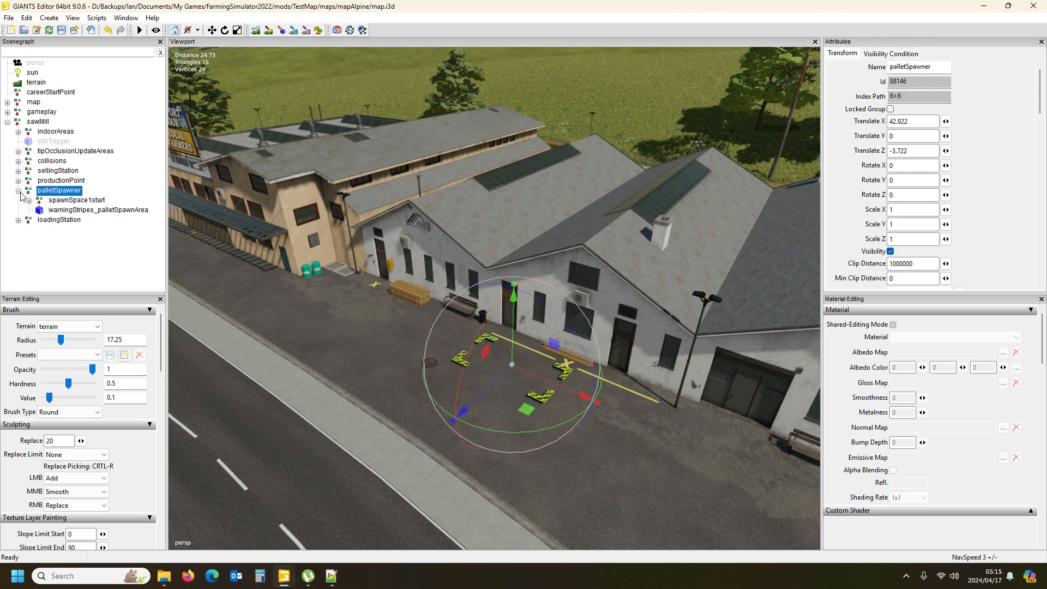
{"action": "left_click", "coordinate": [75, 201]}
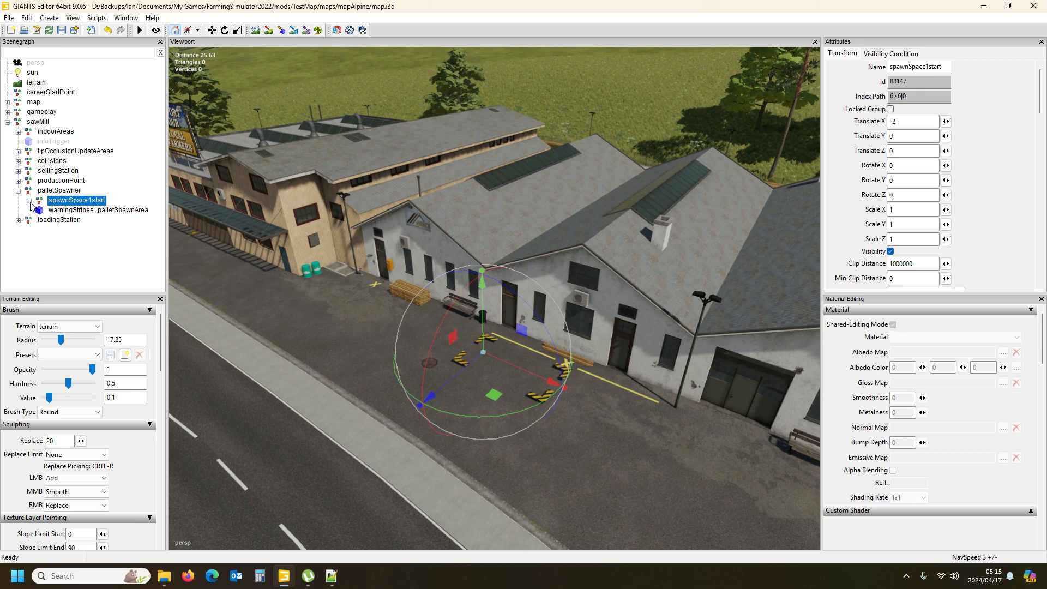
{"action": "left_click", "coordinate": [72, 213]}
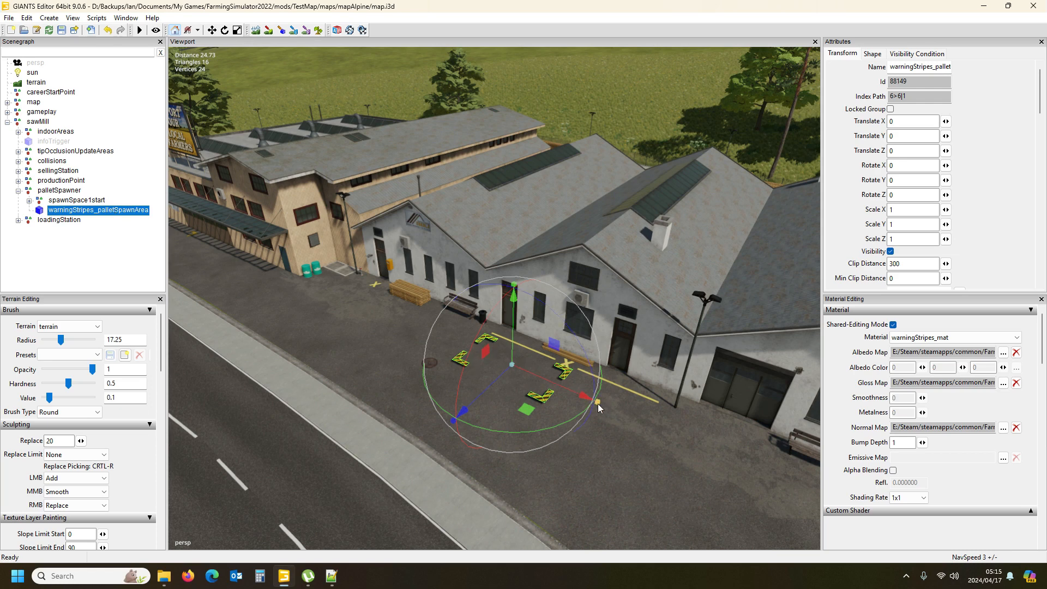
Stretch the warningStripes_palletSpawnArea shape along its X axis to a scale of about 2.
{"action": "left_click_drag", "start_coordinate": [598, 401], "coordinate": [614, 408]}
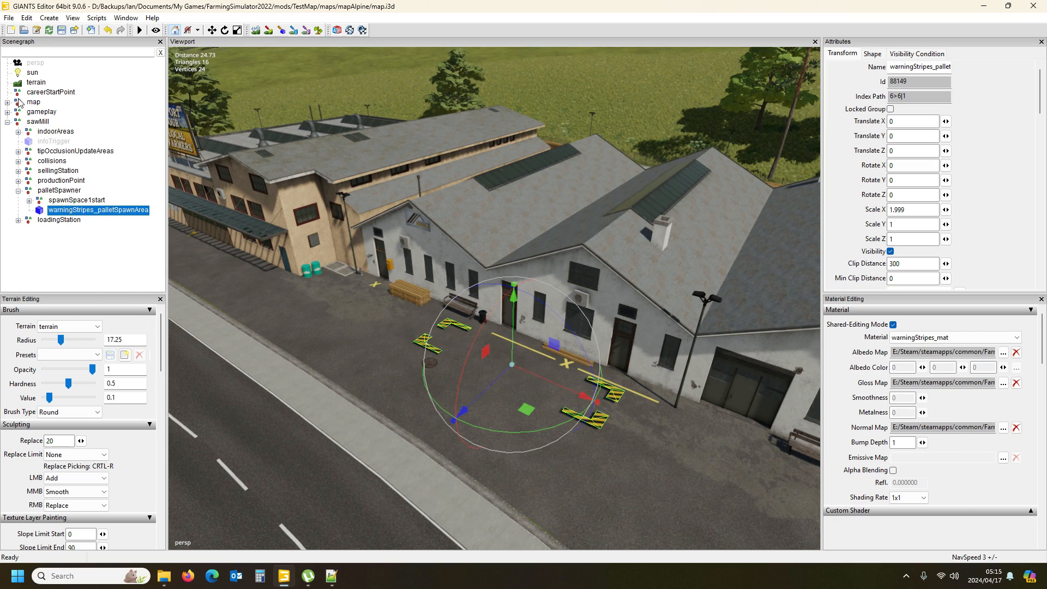
Duplicate warningStripesWoolSelling from the gameplay triggerMarkers group and move the copy under the sawMill's spawnSpace1start.
{"action": "left_click", "coordinate": [8, 112]}
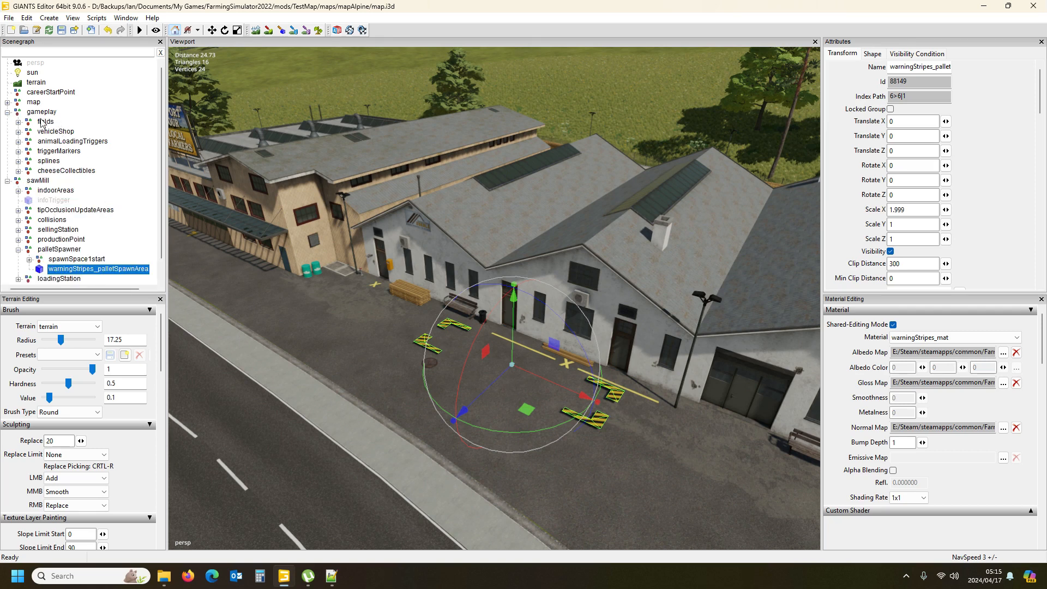
{"action": "left_click", "coordinate": [19, 152]}
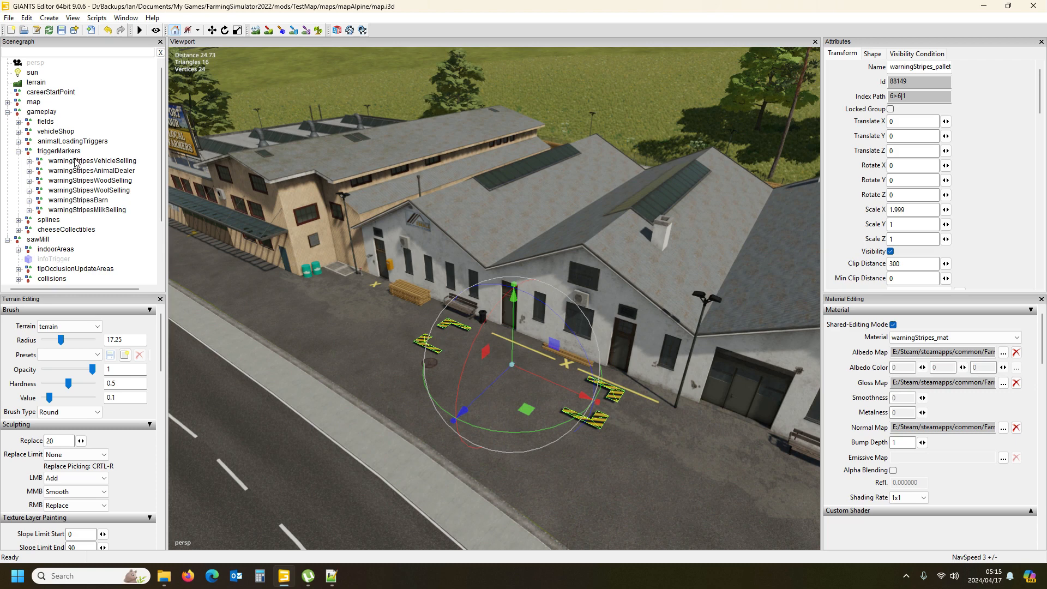
{"action": "left_click", "coordinate": [89, 191]}
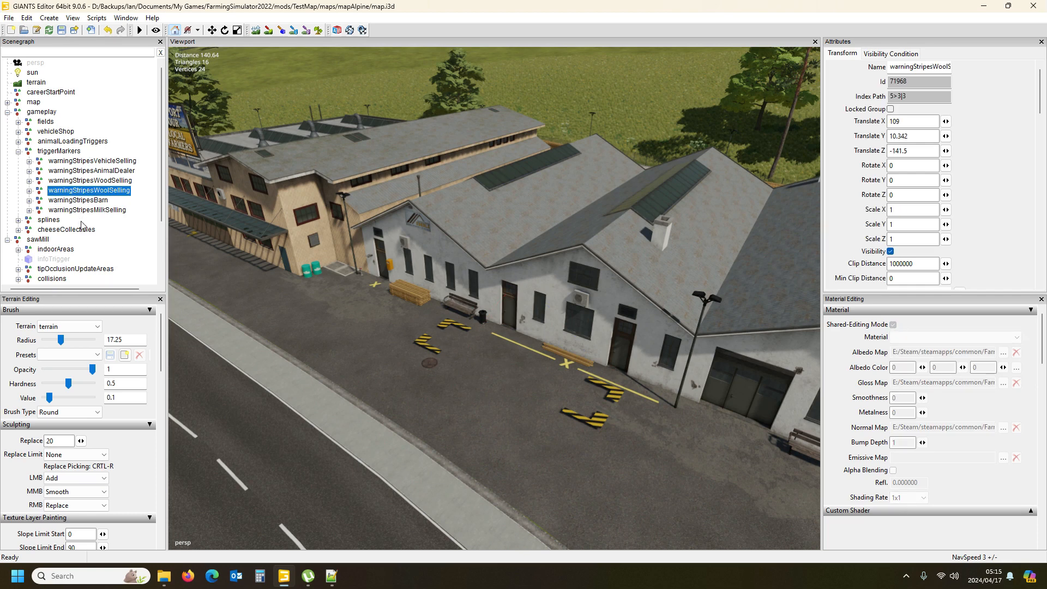
{"action": "scroll", "coordinate": [83, 218], "scroll_direction": "down", "scroll_amount": 2}
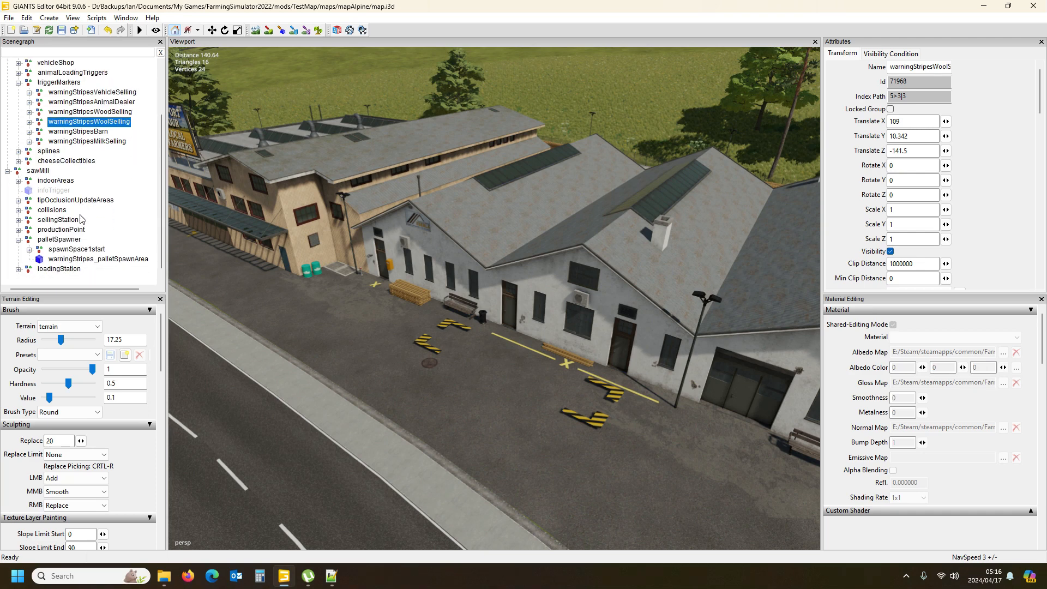
{"action": "key", "text": "ctrl+d"}
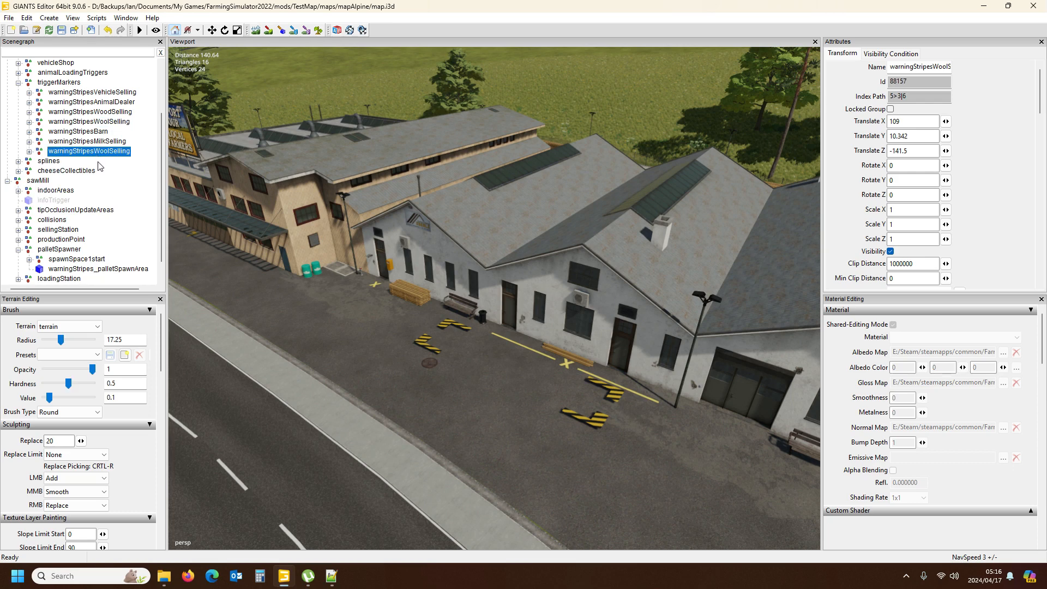
{"action": "key", "text": "Delete"}
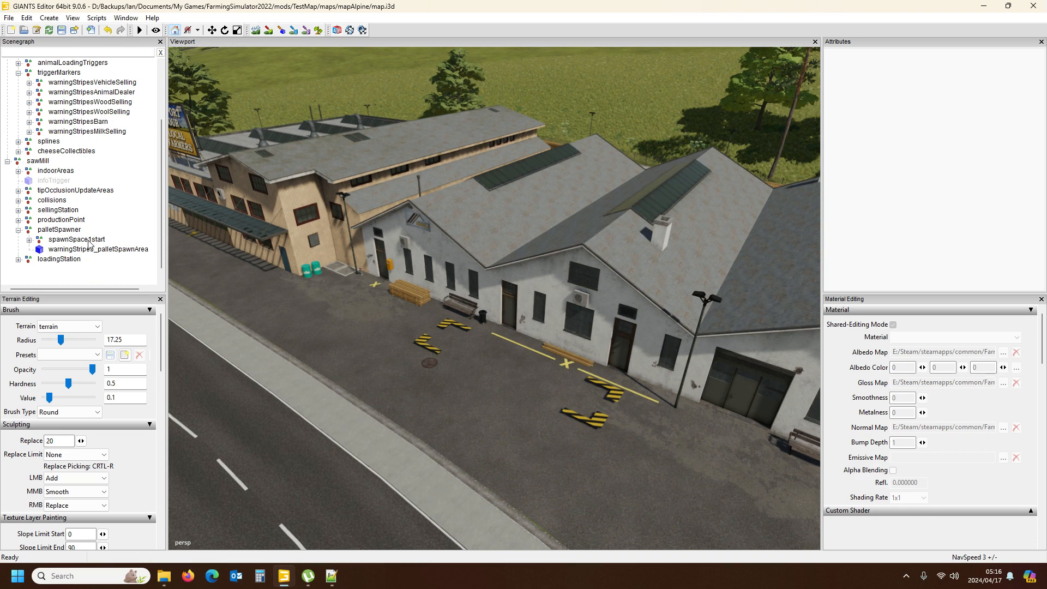
{"action": "left_click", "coordinate": [82, 240]}
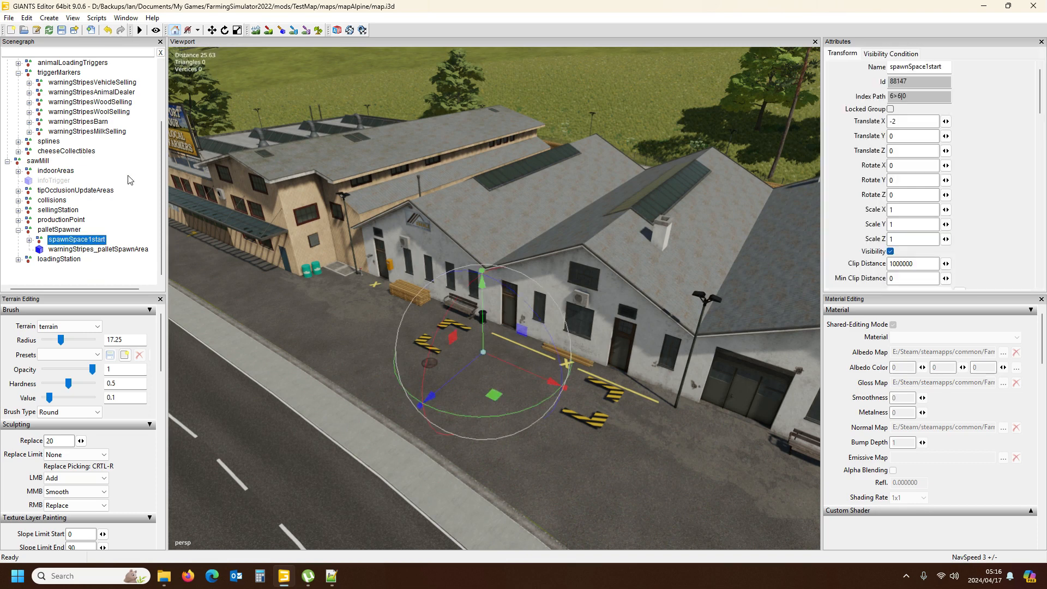
{"action": "key", "text": "ctrl+v"}
{"action": "scroll", "coordinate": [94, 271], "scroll_direction": "down", "scroll_amount": 2}
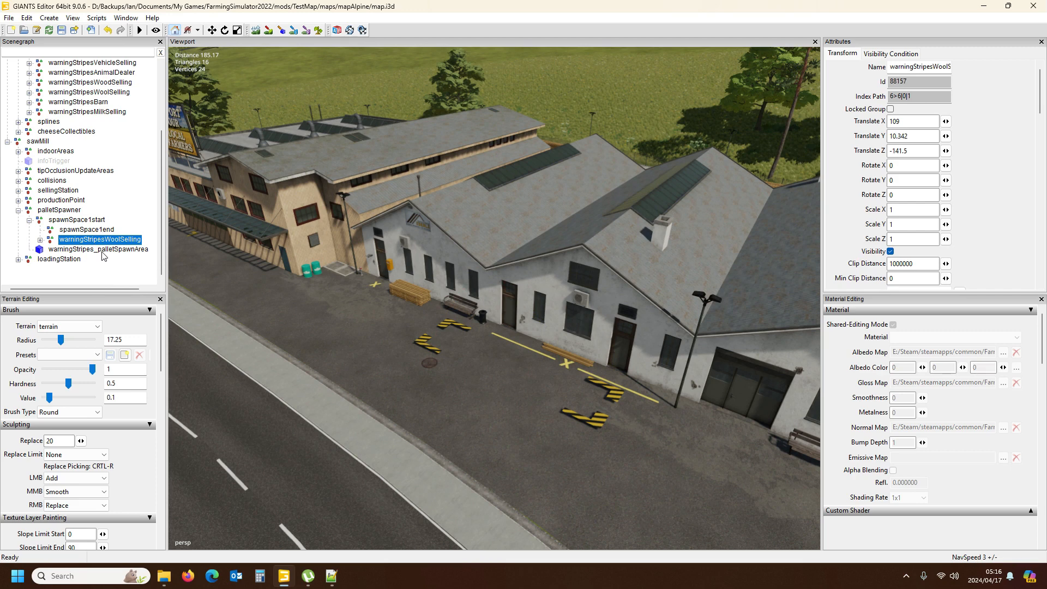
Rename the pasted stripes group to warningStripes_palletSpawnArea, copying the name from the original shape.
{"action": "left_click", "coordinate": [76, 250]}
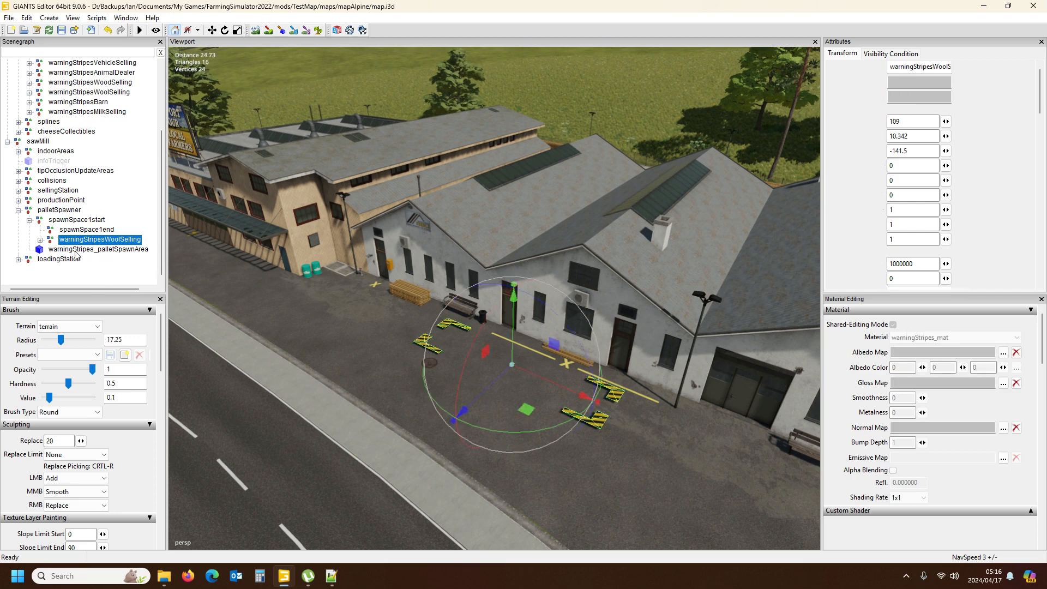
{"action": "left_click_drag", "start_coordinate": [890, 66], "coordinate": [1002, 65]}
{"action": "key", "text": "ctrl+c"}
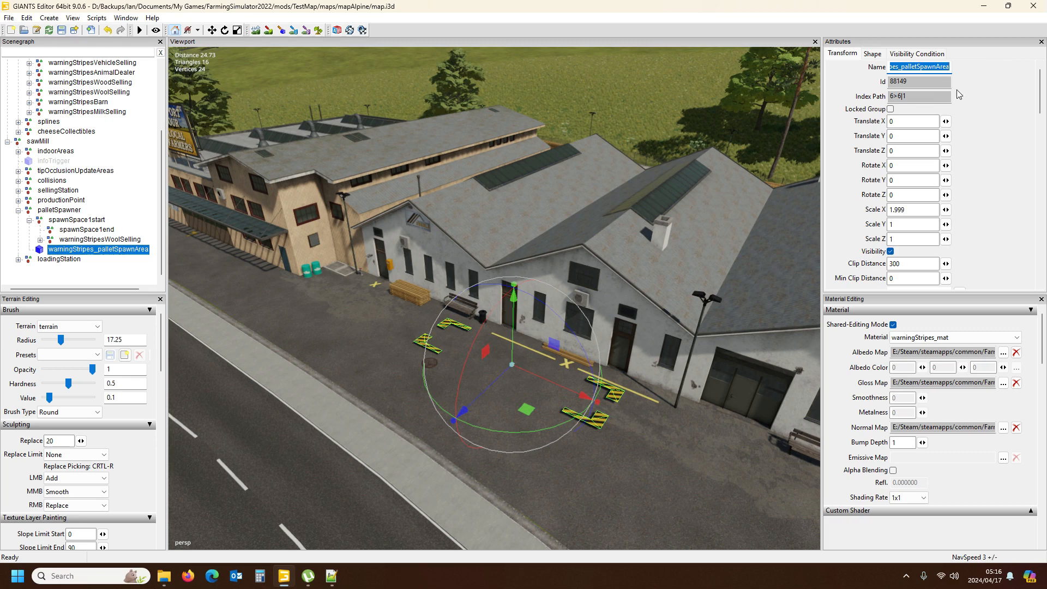
{"action": "left_click", "coordinate": [106, 239]}
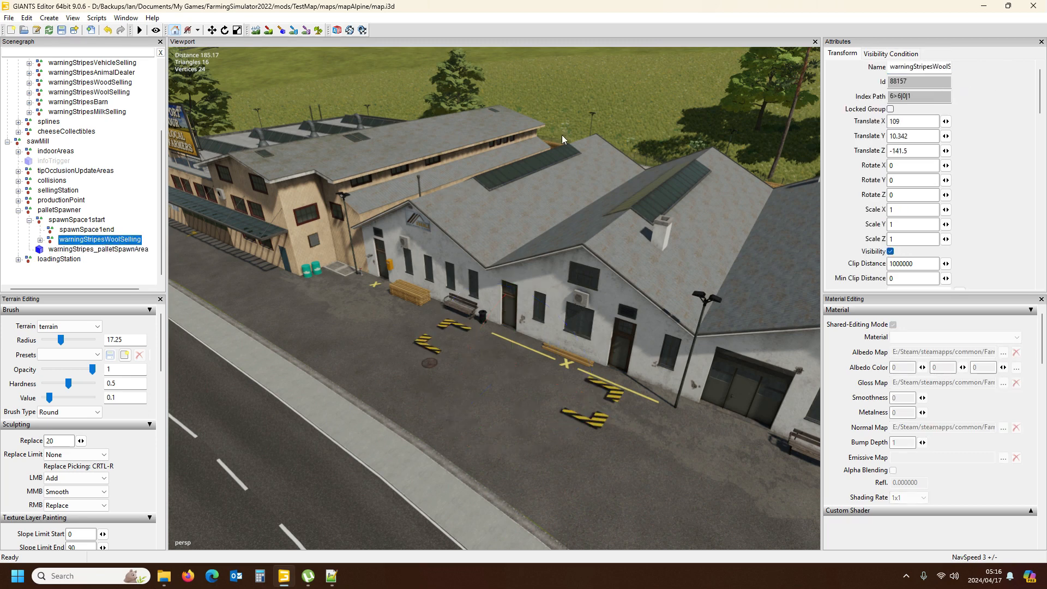
{"action": "left_click_drag", "start_coordinate": [893, 68], "coordinate": [1004, 67]}
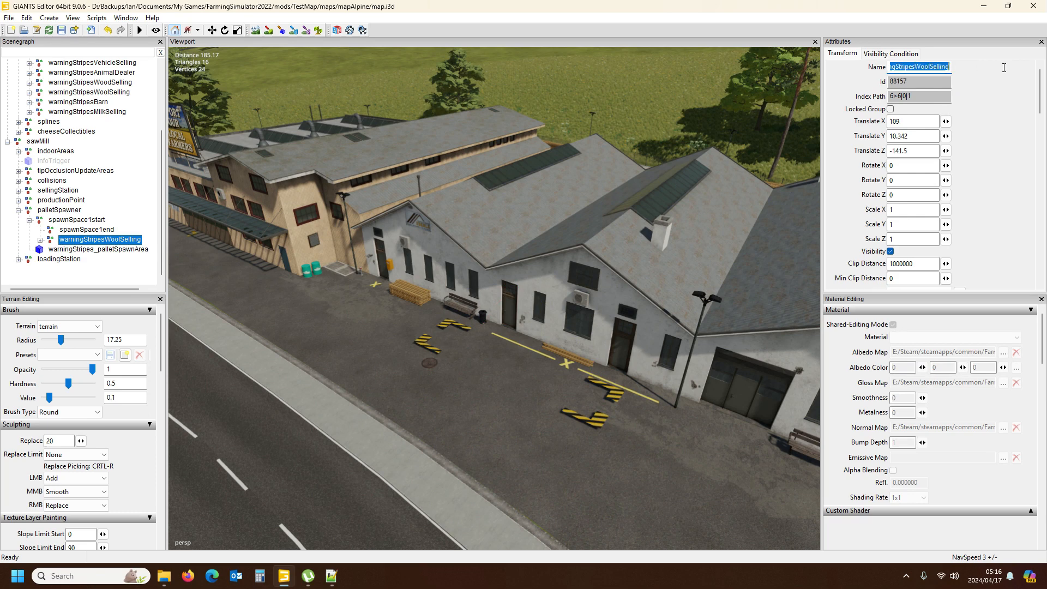
{"action": "key", "text": "ctrl+v"}
{"action": "key", "text": "Return"}
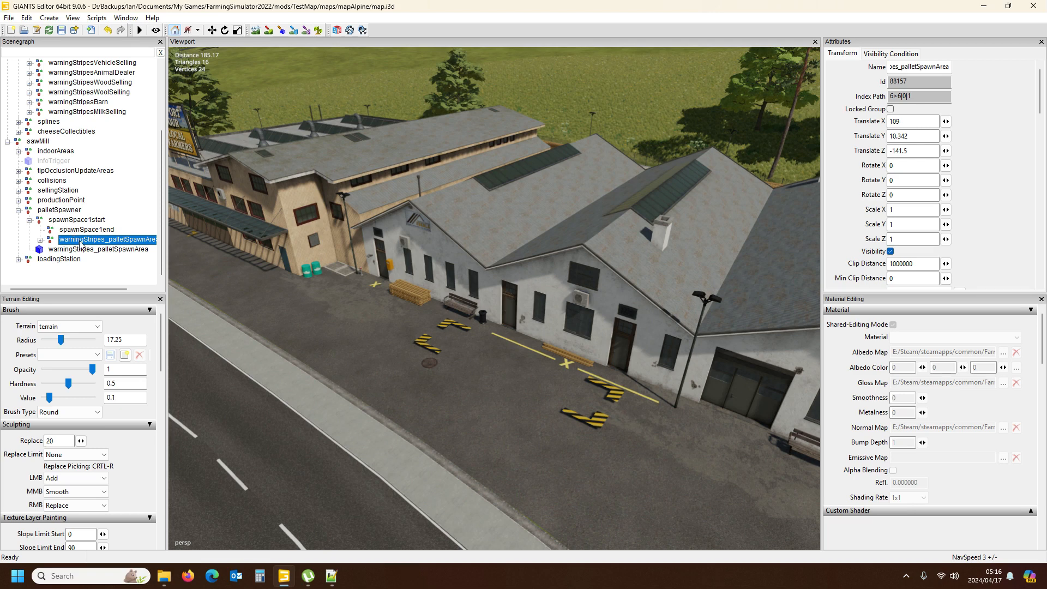
Move the renamed stripes group directly under palletSpawner and delete the original warningStripes_palletSpawnArea shape.
{"action": "left_click", "coordinate": [67, 211]}
{"action": "left_click_drag", "start_coordinate": [67, 215], "coordinate": [67, 215]}
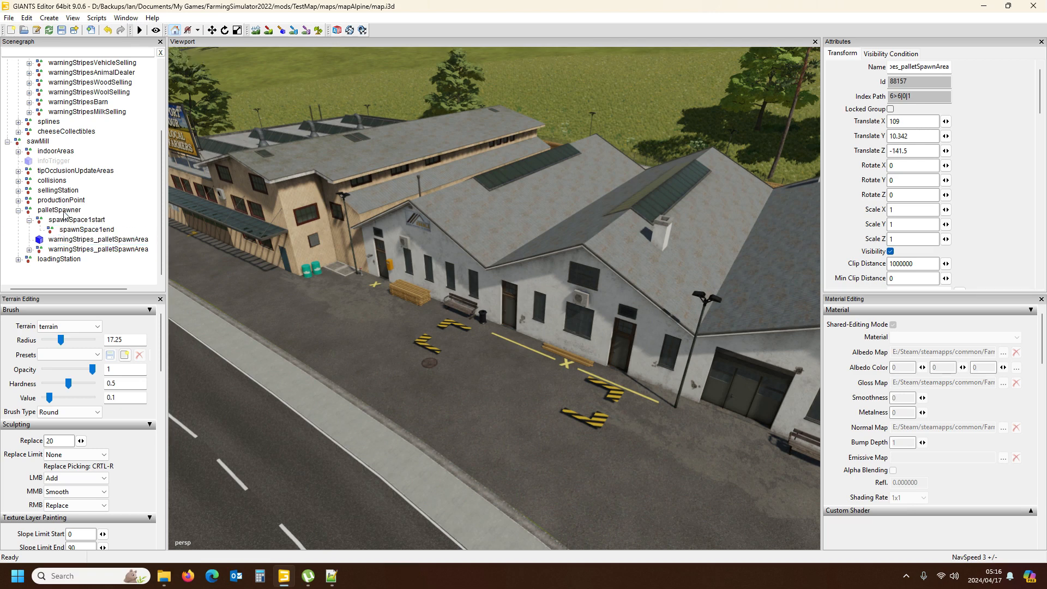
{"action": "left_click", "coordinate": [72, 239]}
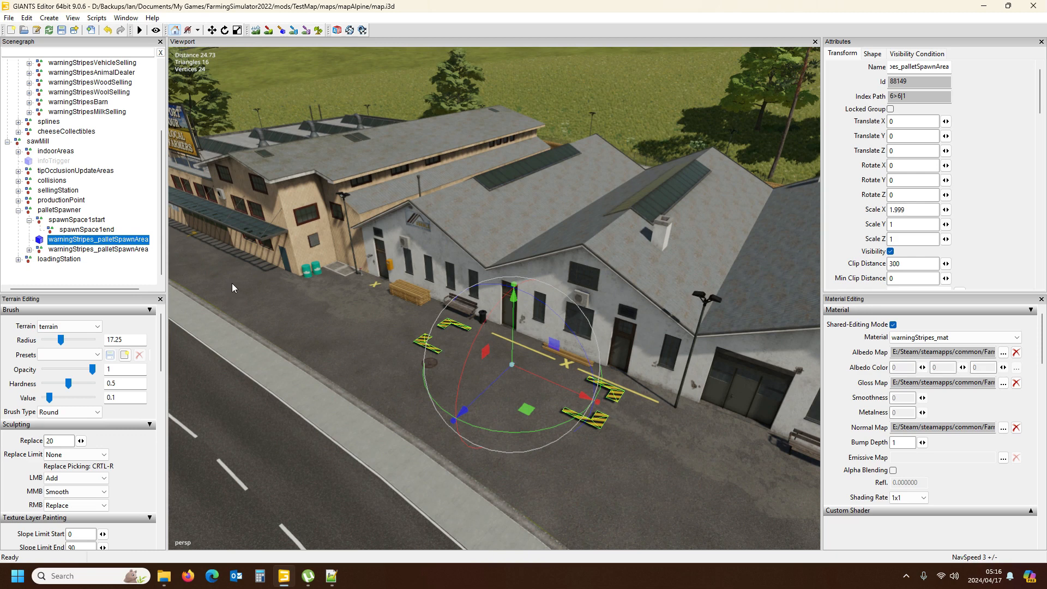
{"action": "key", "text": "Delete"}
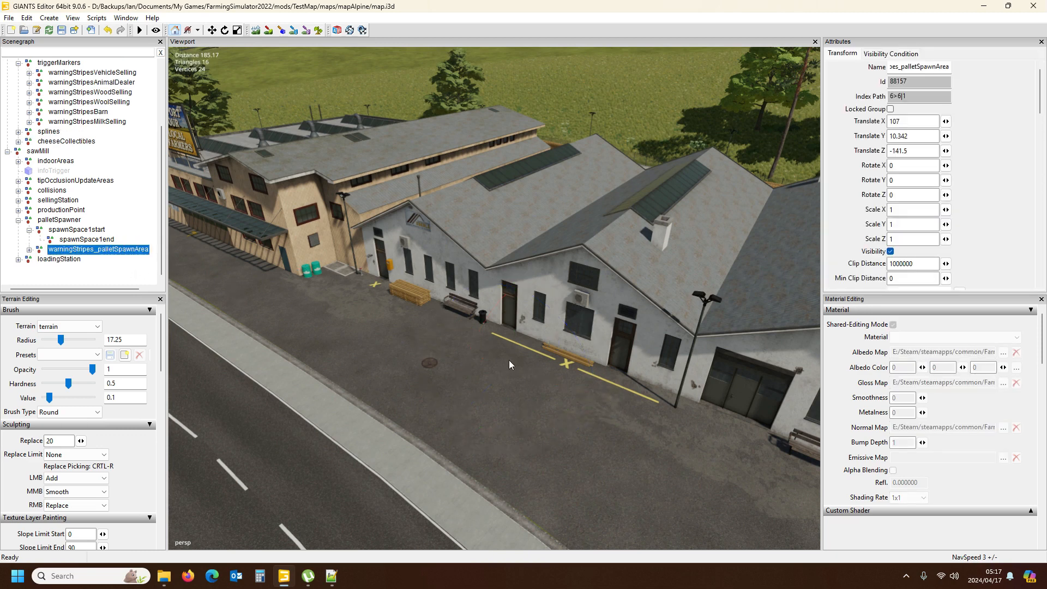
Place the stripes group on the ground before the white buildings, turned about 90° around Y, at roughly X -6.54, Z 1.95.
{"action": "key", "text": "ctrl+b"}
{"action": "left_click_drag", "start_coordinate": [496, 433], "coordinate": [440, 367]}
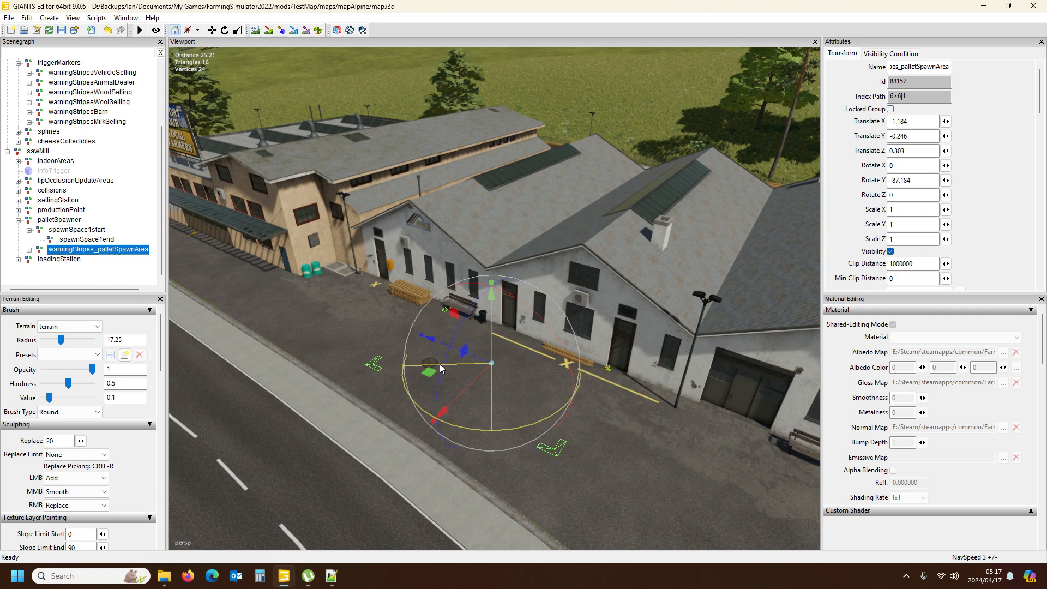
{"action": "left_click_drag", "start_coordinate": [440, 367], "coordinate": [496, 392]}
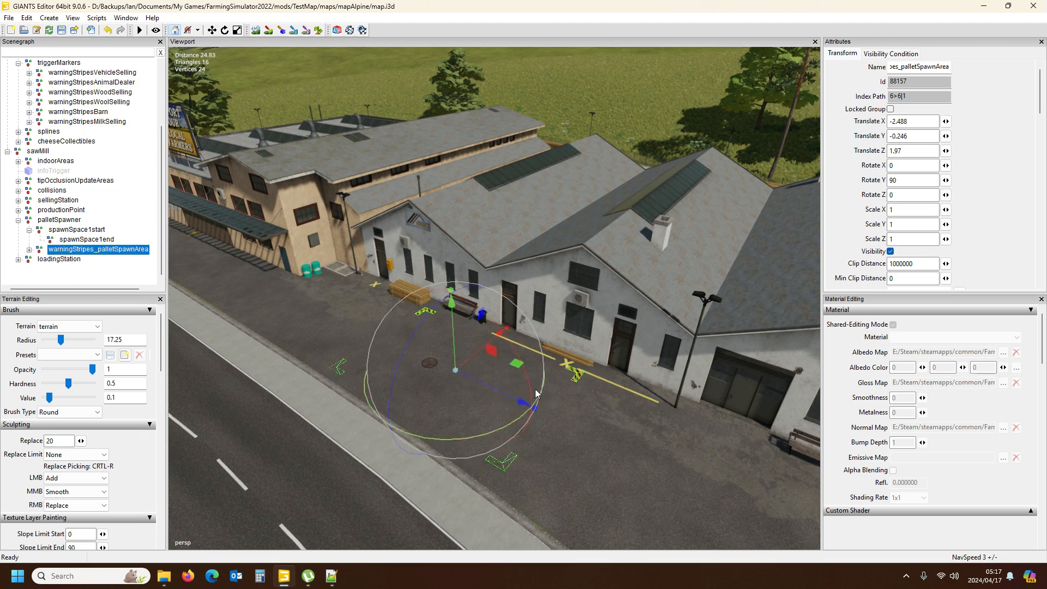
{"action": "left_click_drag", "start_coordinate": [502, 394], "coordinate": [576, 439]}
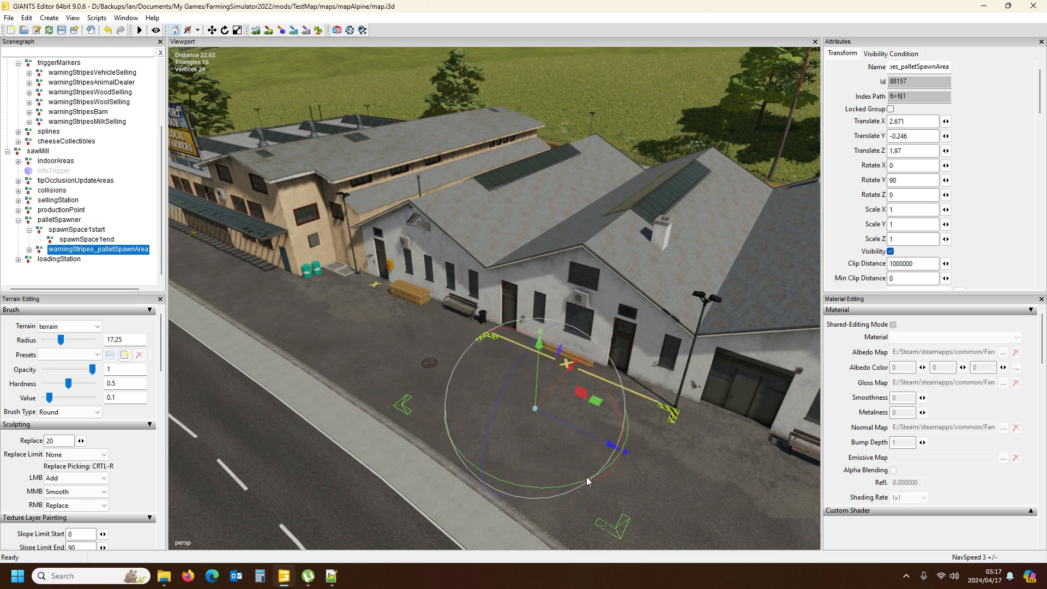
{"action": "left_click_drag", "start_coordinate": [587, 480], "coordinate": [590, 483]}
{"action": "left_click_drag", "start_coordinate": [571, 427], "coordinate": [483, 390]}
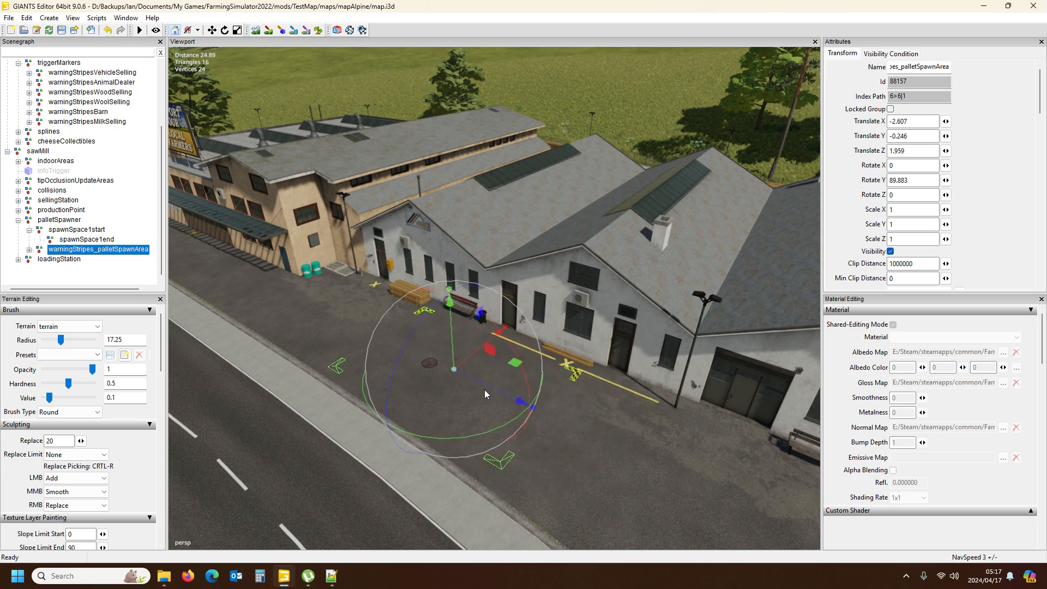
{"action": "left_click_drag", "start_coordinate": [503, 394], "coordinate": [453, 375]}
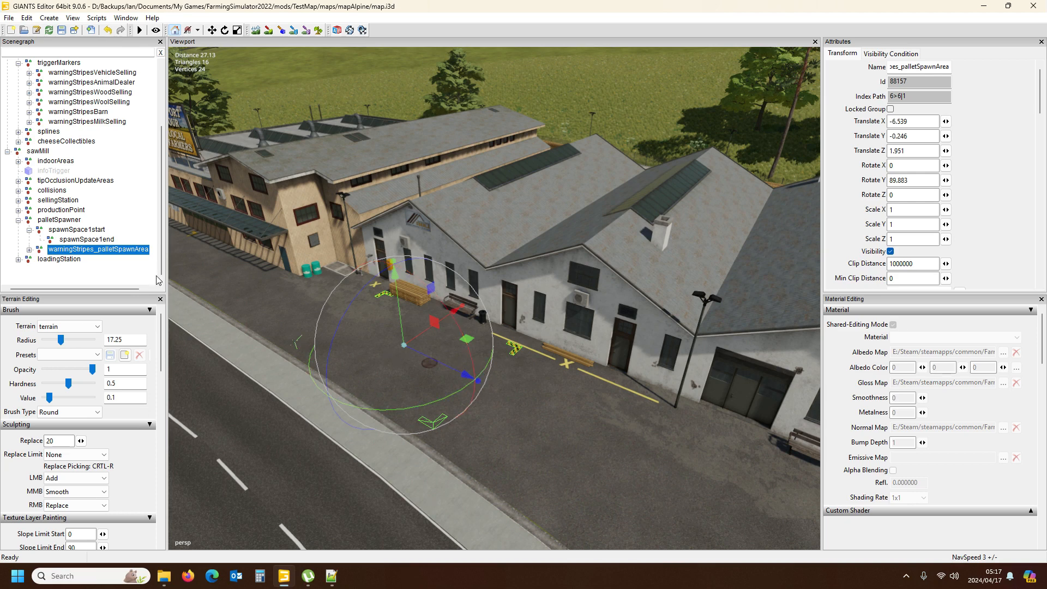
Try stretching the stripes group along Z to about 1.64 and undo its last move.
{"action": "left_click_drag", "start_coordinate": [476, 380], "coordinate": [498, 393]}
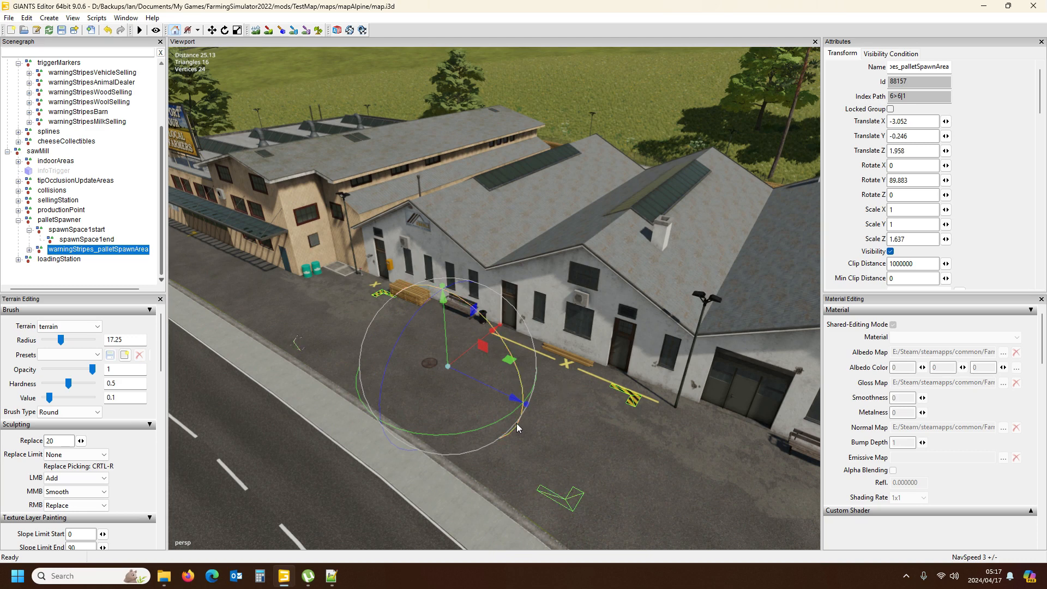
{"action": "key", "text": "ctrl+z"}
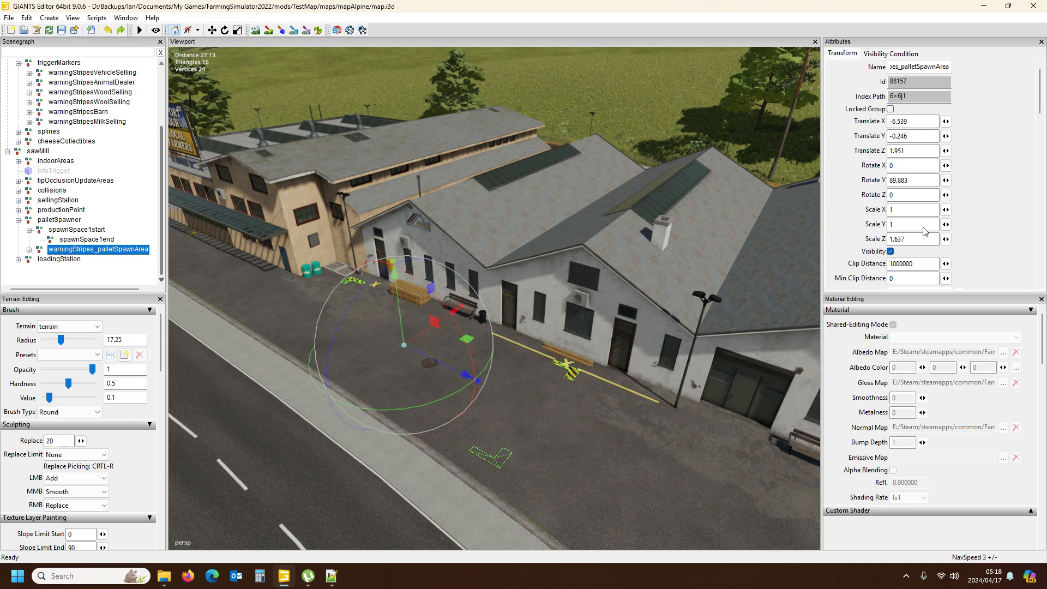
Set the stripes group's Z scale to 1.
{"action": "left_click_drag", "start_coordinate": [921, 240], "coordinate": [873, 246]}
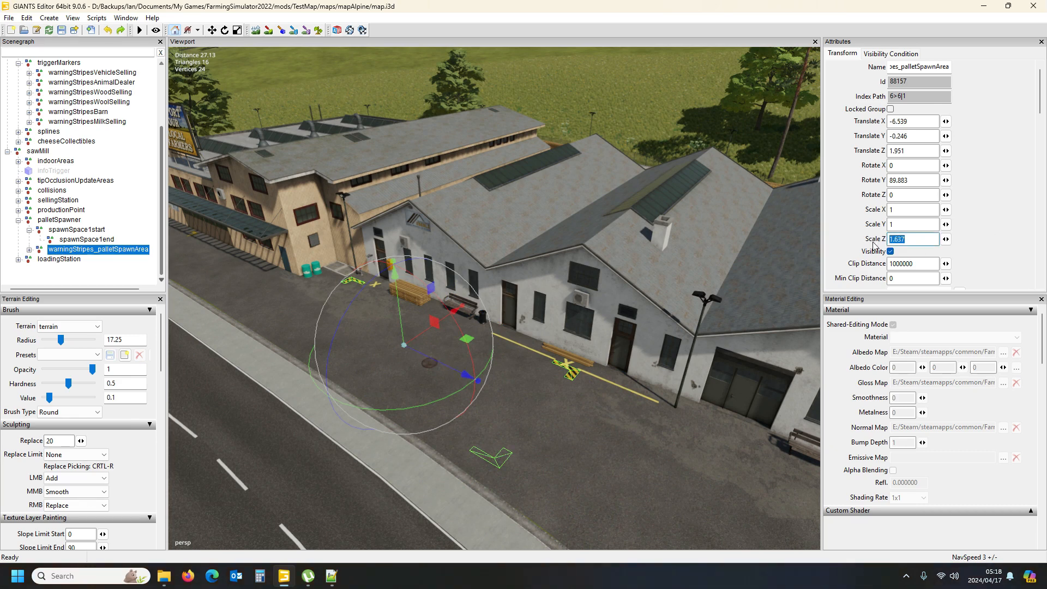
{"action": "key", "text": "Right"}
{"action": "key", "text": "BackSpace"}
{"action": "key", "text": "BackSpace"}
{"action": "key", "text": "BackSpace"}
{"action": "key", "text": "BackSpace"}
{"action": "key", "text": "BackSpace"}
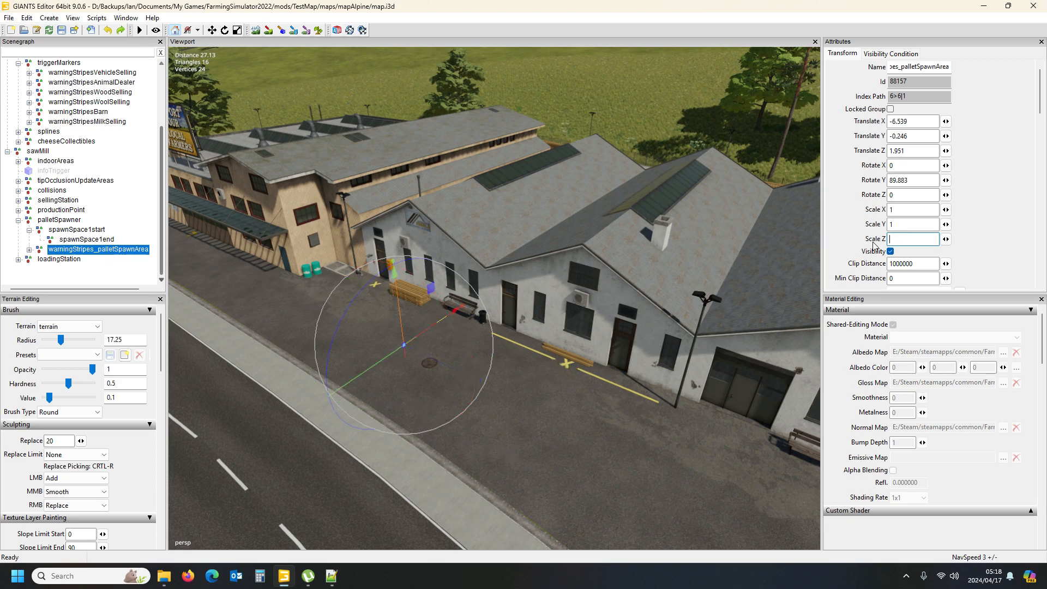
{"action": "type", "text": "1"}
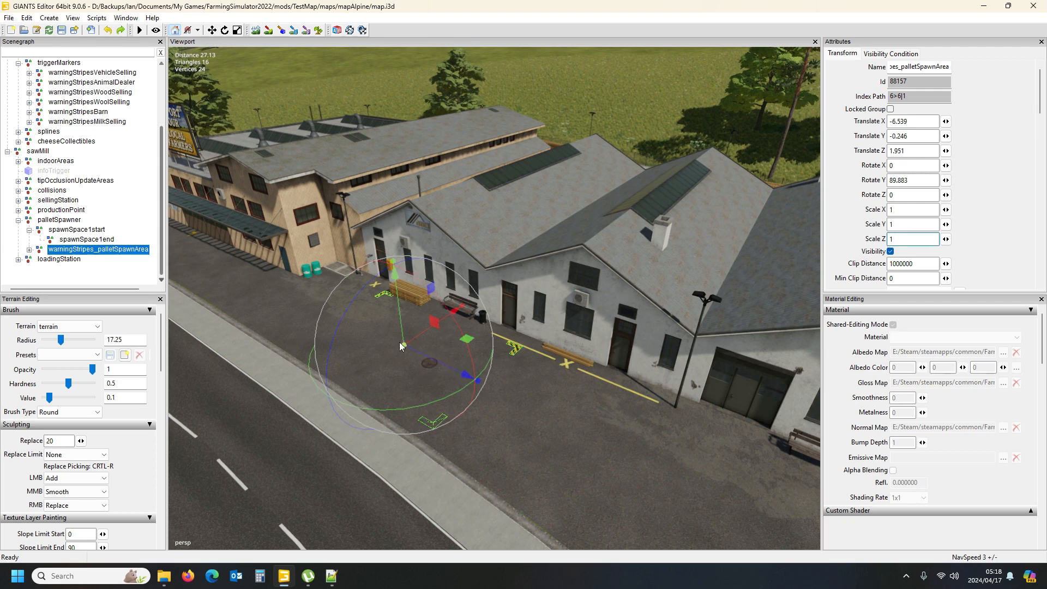
Expand the stripes group to show its four corner shapes and shift the group to about X -6.85.
{"action": "left_click", "coordinate": [94, 252]}
{"action": "left_click", "coordinate": [29, 249]}
{"action": "left_click_drag", "start_coordinate": [163, 225], "coordinate": [163, 248]}
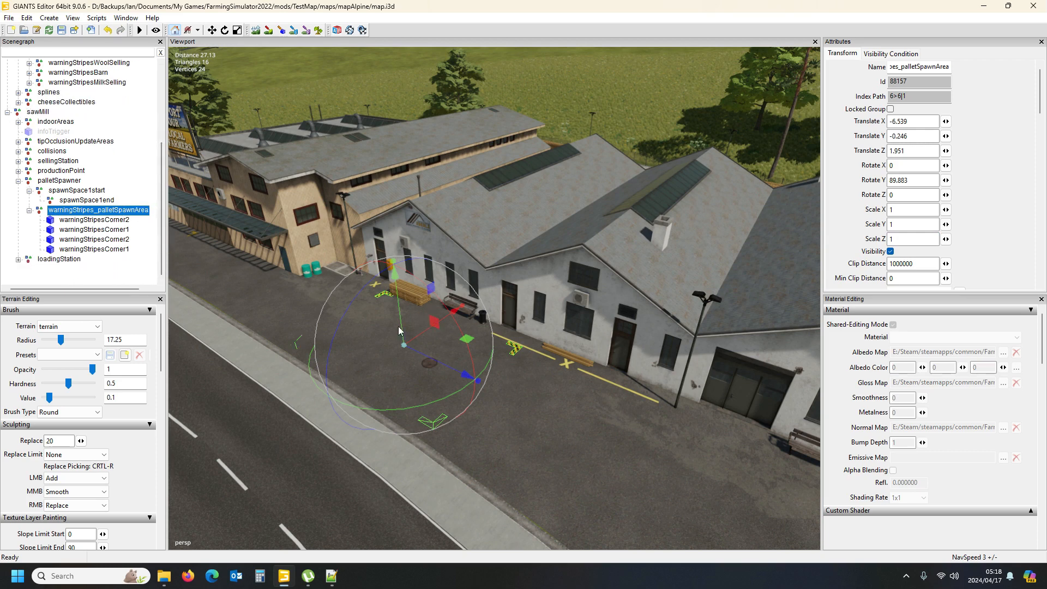
{"action": "left_click_drag", "start_coordinate": [416, 348], "coordinate": [410, 348]}
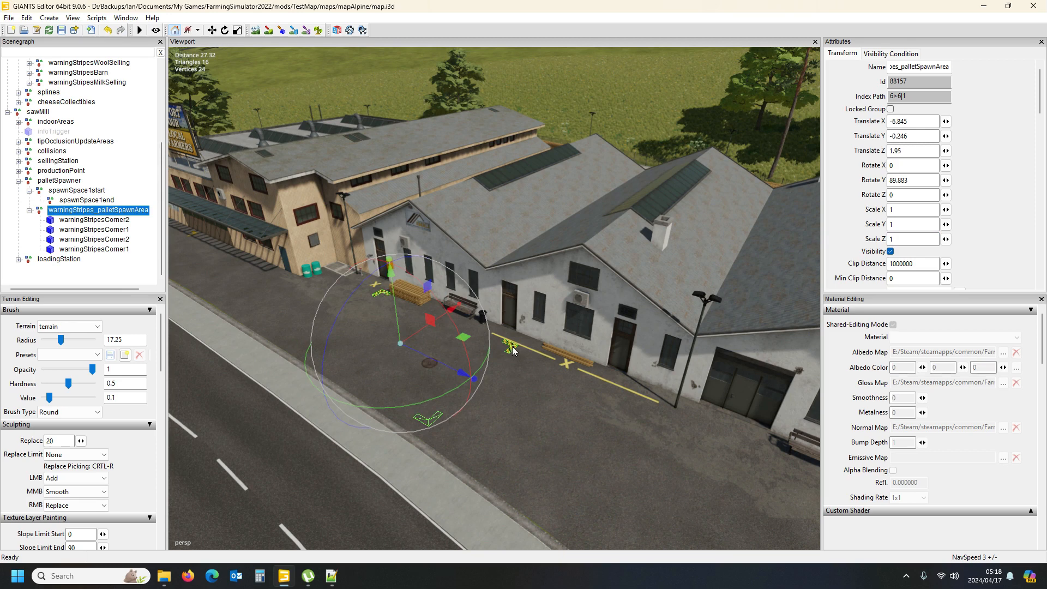
Identify the four corner shapes and move the last warningStripesCorner1 along the building to the far lamp post, about Z 15.38.
{"action": "left_click", "coordinate": [93, 221]}
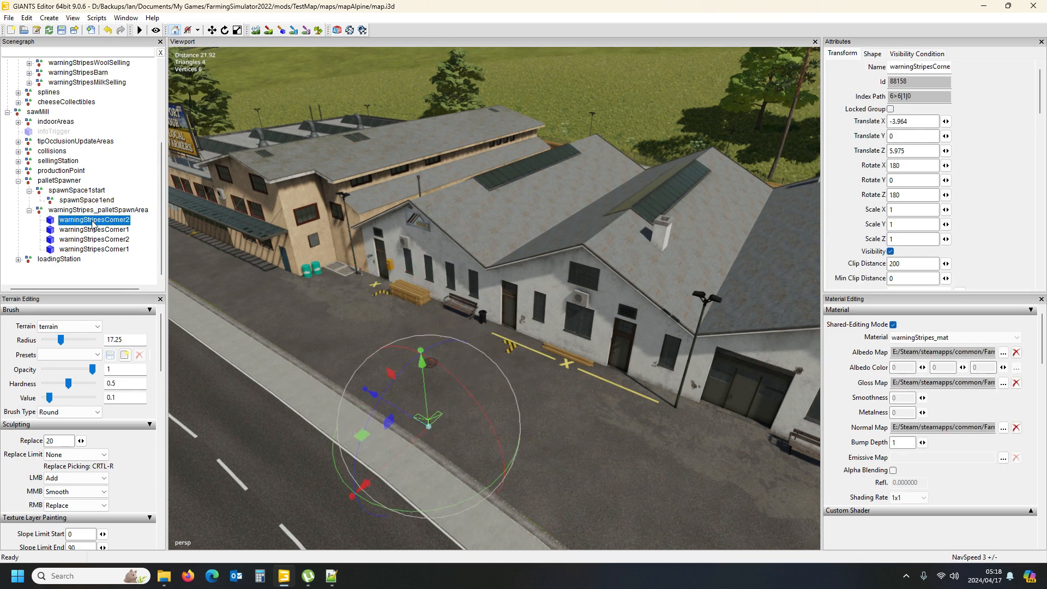
{"action": "left_click", "coordinate": [93, 231]}
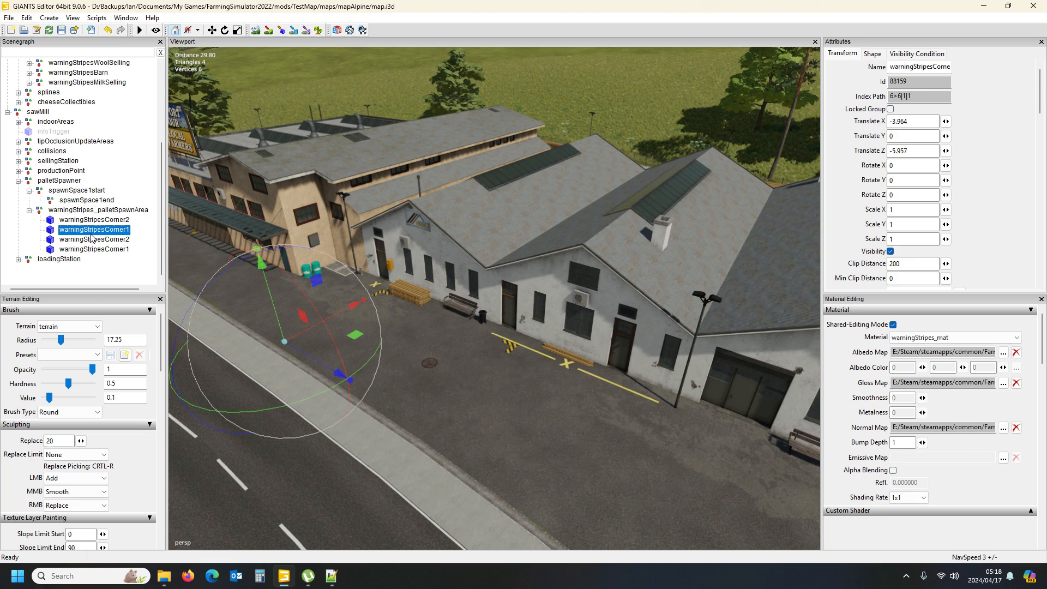
{"action": "left_click", "coordinate": [90, 240]}
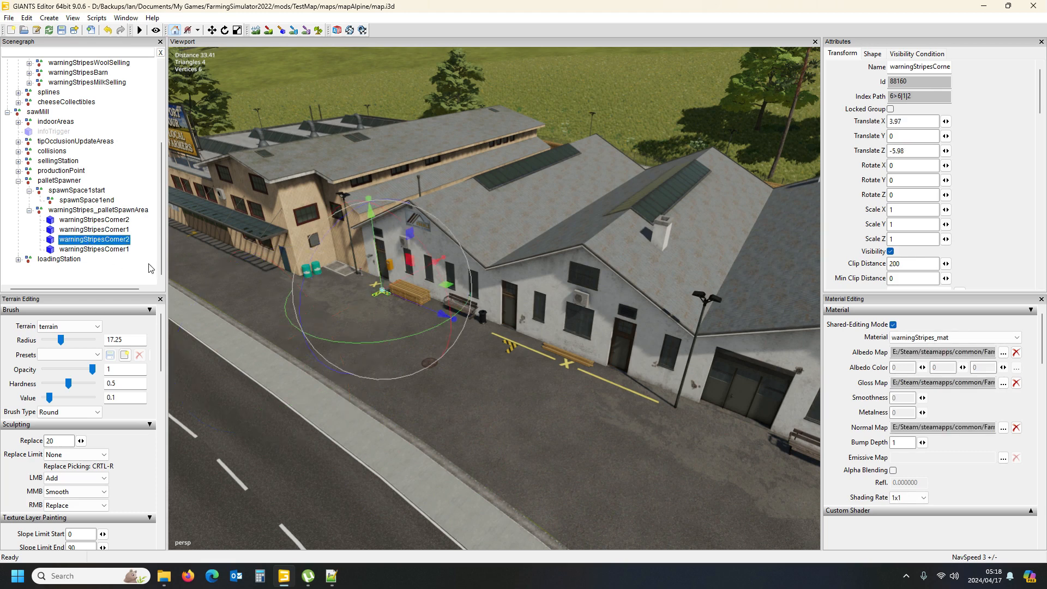
{"action": "left_click", "coordinate": [111, 250]}
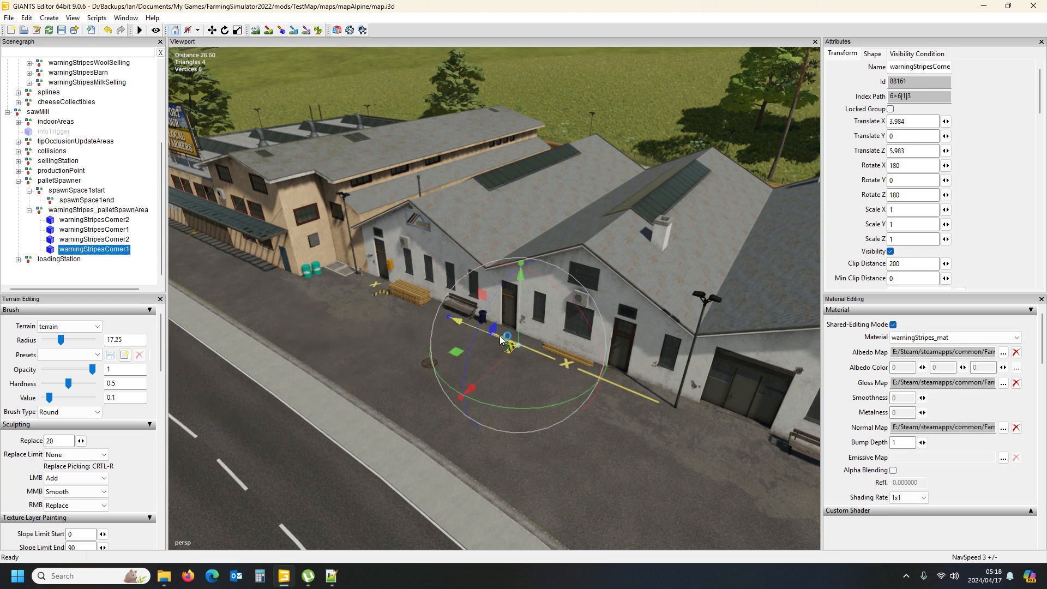
{"action": "left_click_drag", "start_coordinate": [512, 347], "coordinate": [636, 406]}
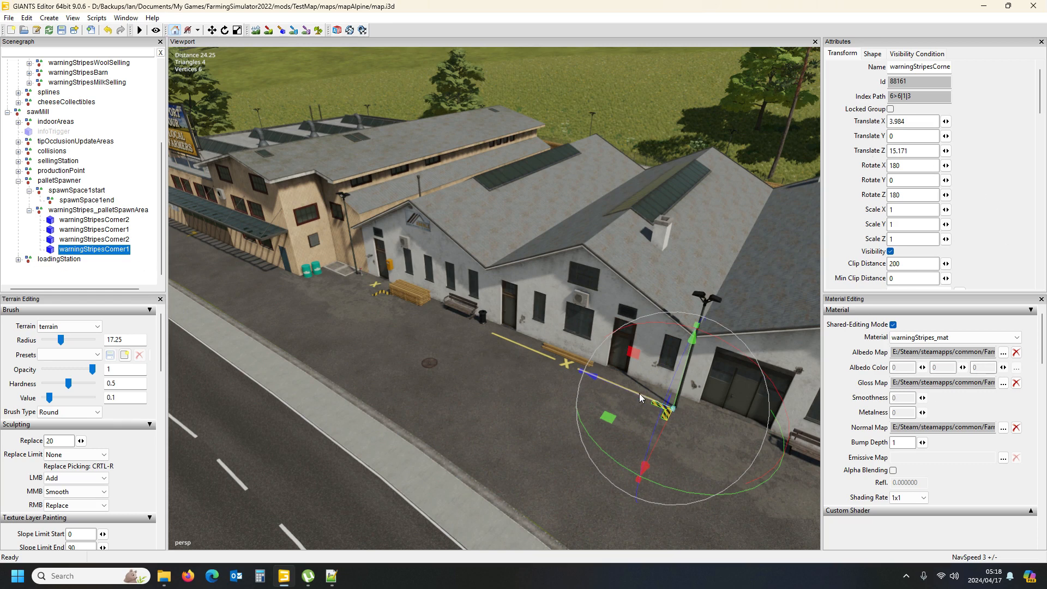
{"action": "left_click_drag", "start_coordinate": [623, 388], "coordinate": [627, 399]}
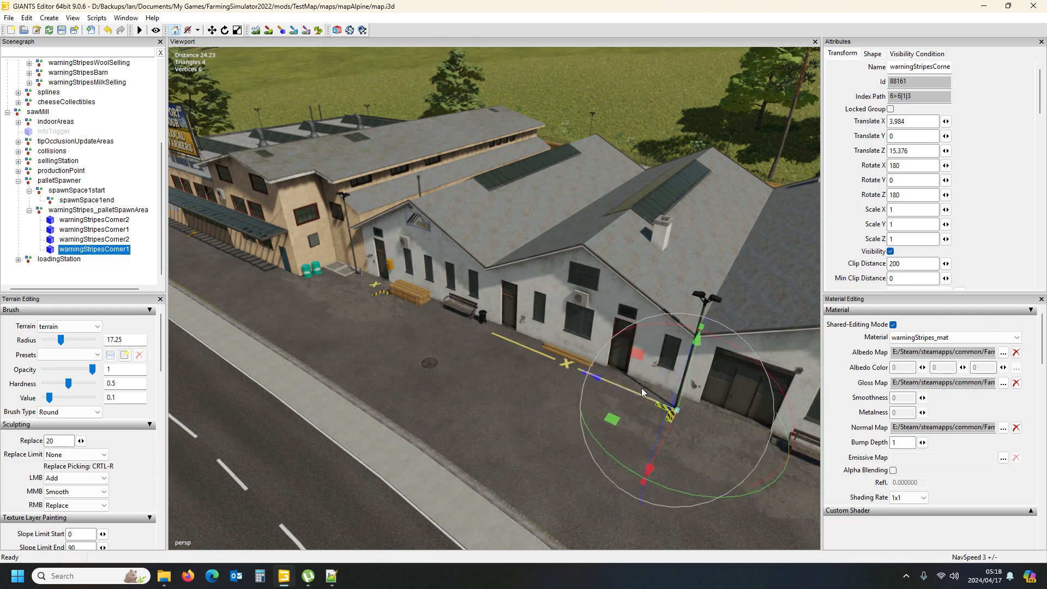
Nudge the last warningStripesCorner1 back along the building to about Z 15.06 and copy its Z translation value.
{"action": "left_click_drag", "start_coordinate": [633, 395], "coordinate": [627, 391]}
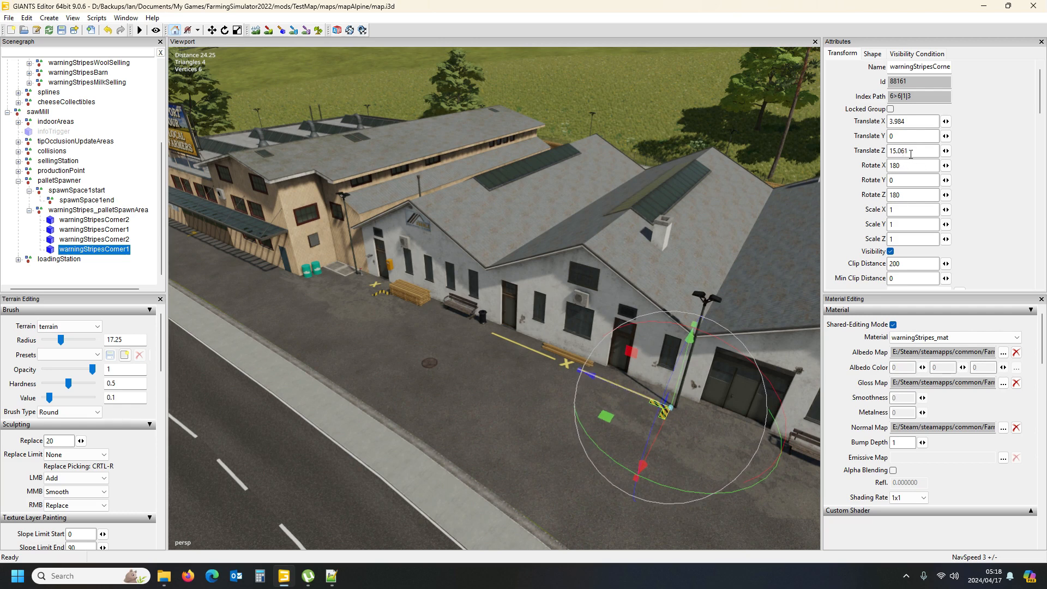
{"action": "left_click", "coordinate": [902, 150]}
{"action": "double_click", "coordinate": [902, 151]}
{"action": "key", "text": "ctrl+c"}
Set the first warningStripesCorner2's Z translation to the copied 15.061 and raise the shape above the asphalt to about Y 0.055.
{"action": "left_click", "coordinate": [107, 240]}
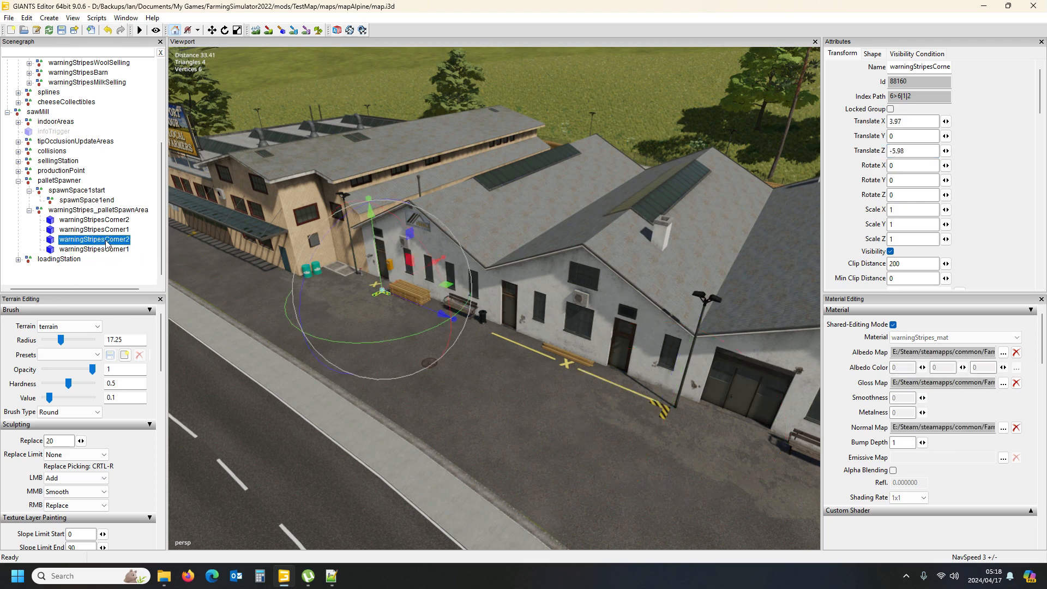
{"action": "left_click", "coordinate": [109, 230]}
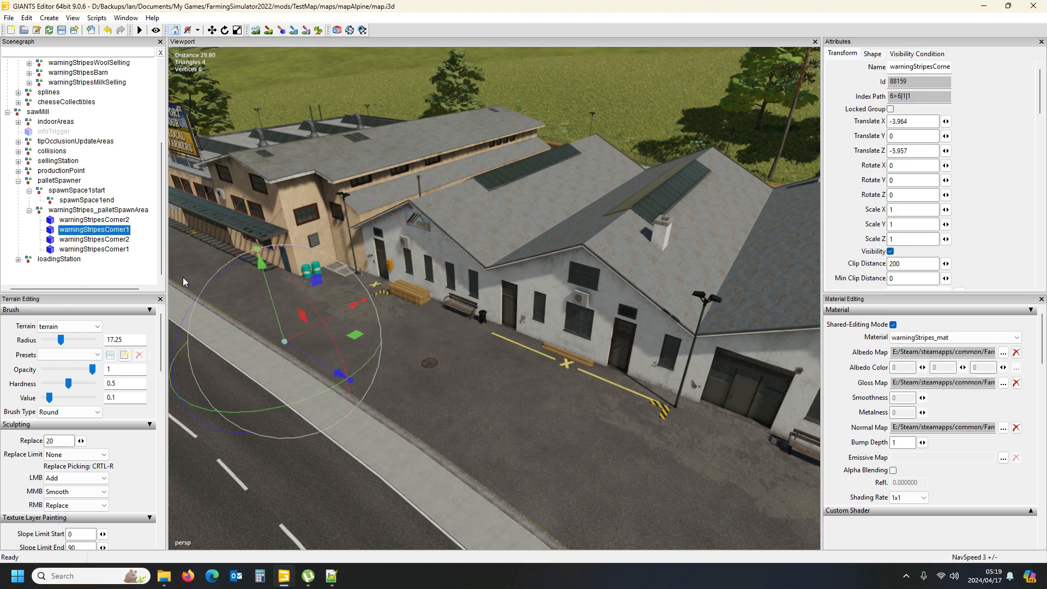
{"action": "left_click", "coordinate": [123, 220]}
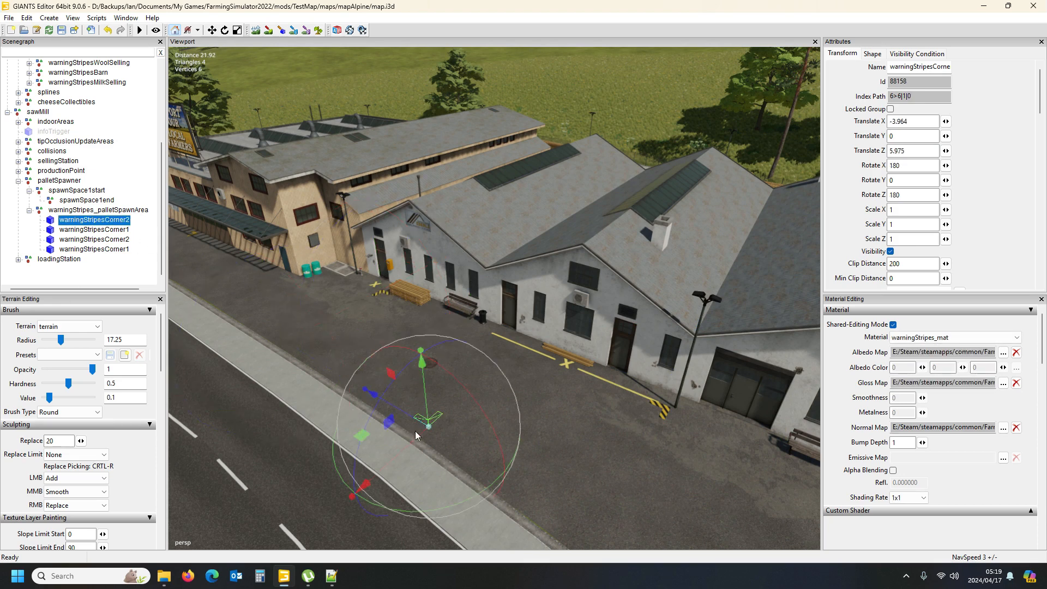
{"action": "left_click_drag", "start_coordinate": [918, 152], "coordinate": [876, 152]}
{"action": "key", "text": "ctrl+v"}
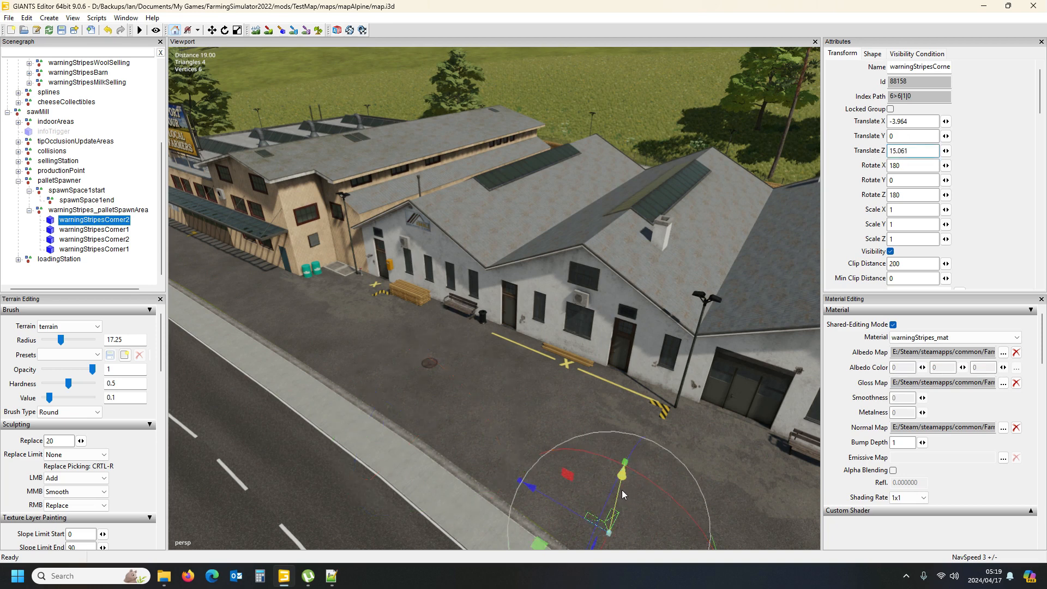
{"action": "left_click_drag", "start_coordinate": [618, 489], "coordinate": [622, 488]}
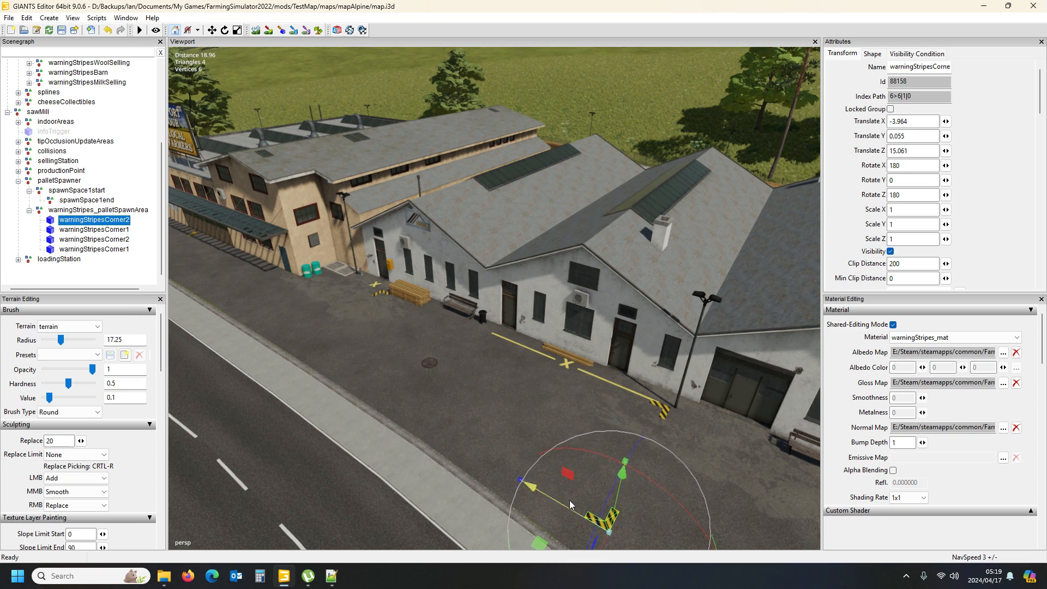
Compare the X and Z translation values of the four warning stripes corner shapes.
{"action": "left_click", "coordinate": [102, 232]}
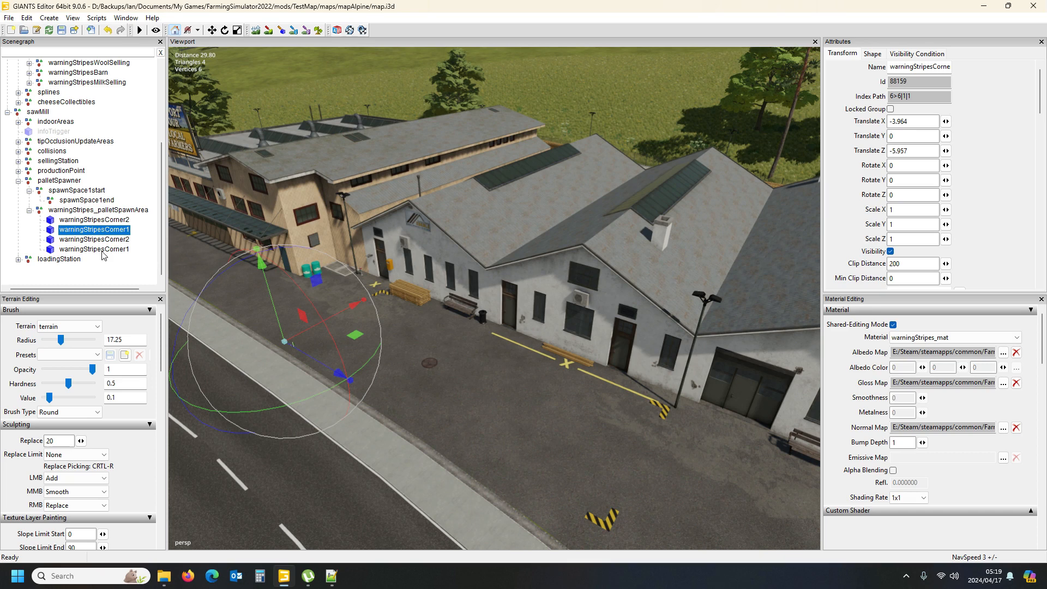
{"action": "left_click", "coordinate": [102, 251]}
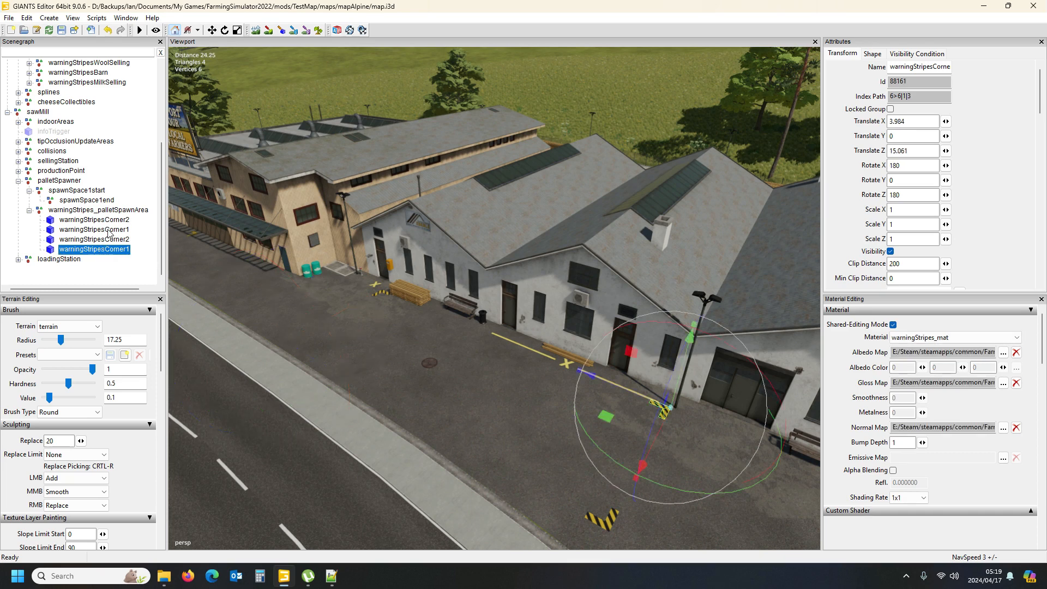
{"action": "left_click", "coordinate": [108, 230]}
{"action": "left_click", "coordinate": [108, 220]}
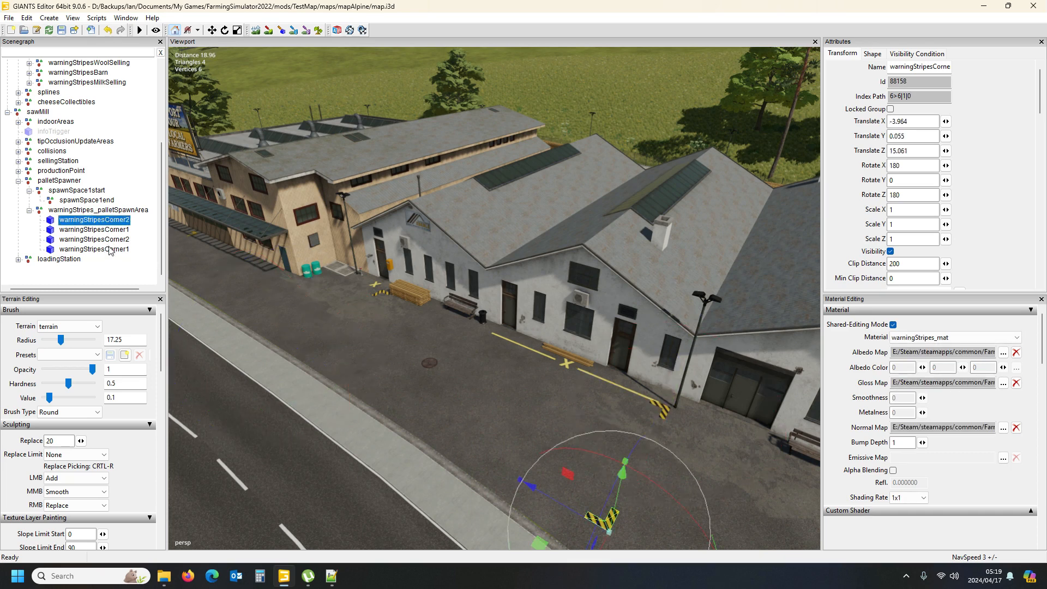
{"action": "left_click", "coordinate": [112, 240]}
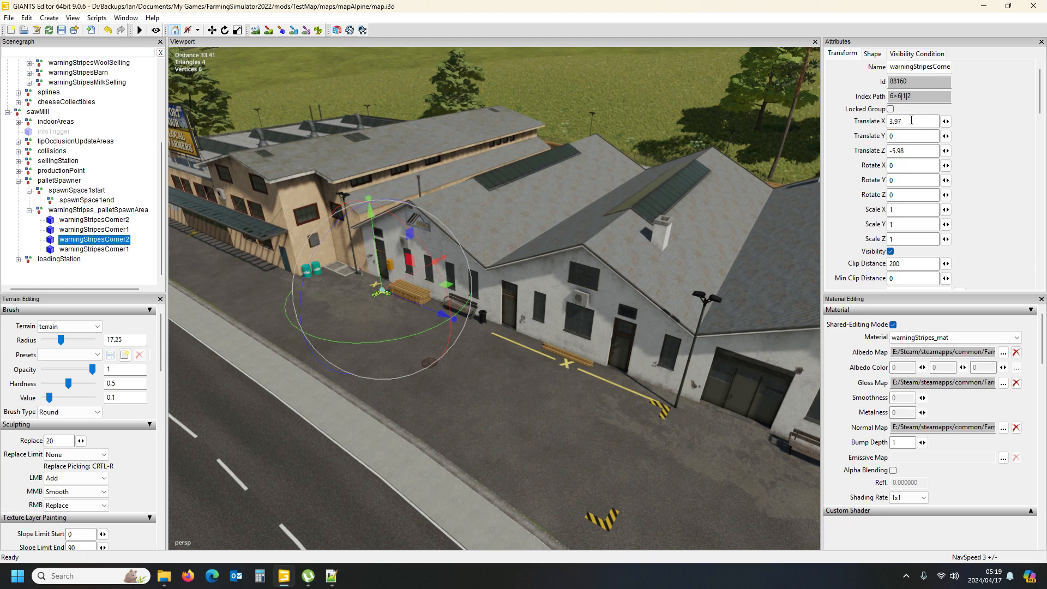
{"action": "left_click", "coordinate": [88, 250]}
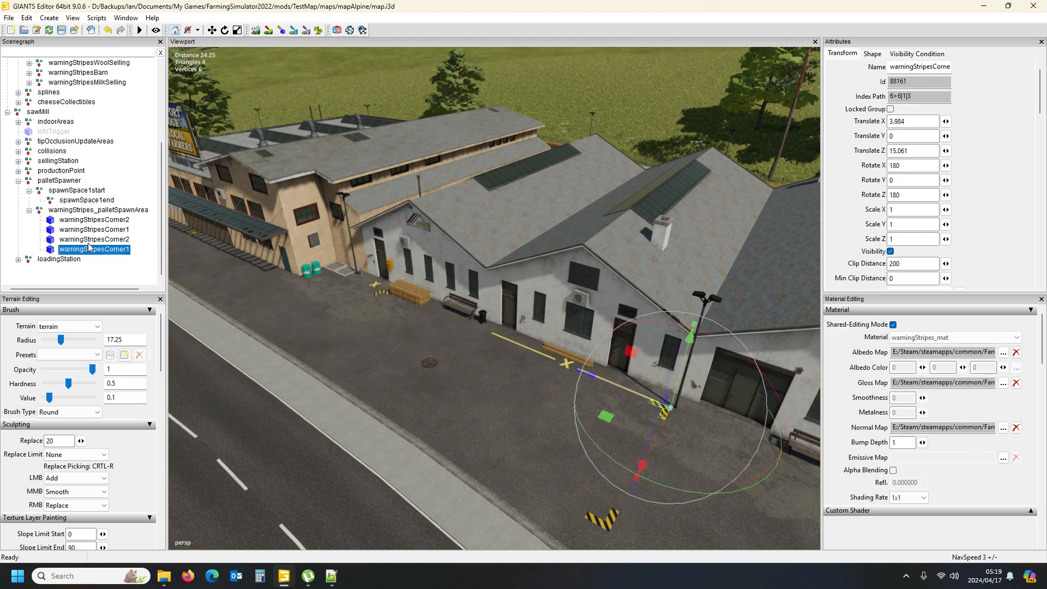
{"action": "left_click", "coordinate": [91, 219]}
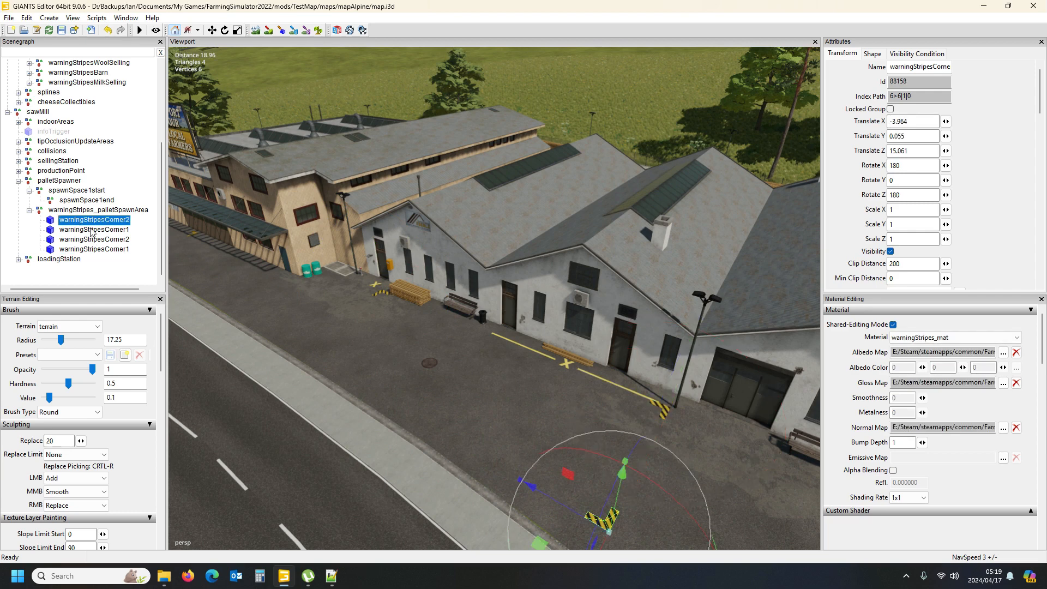
{"action": "left_click", "coordinate": [92, 229]}
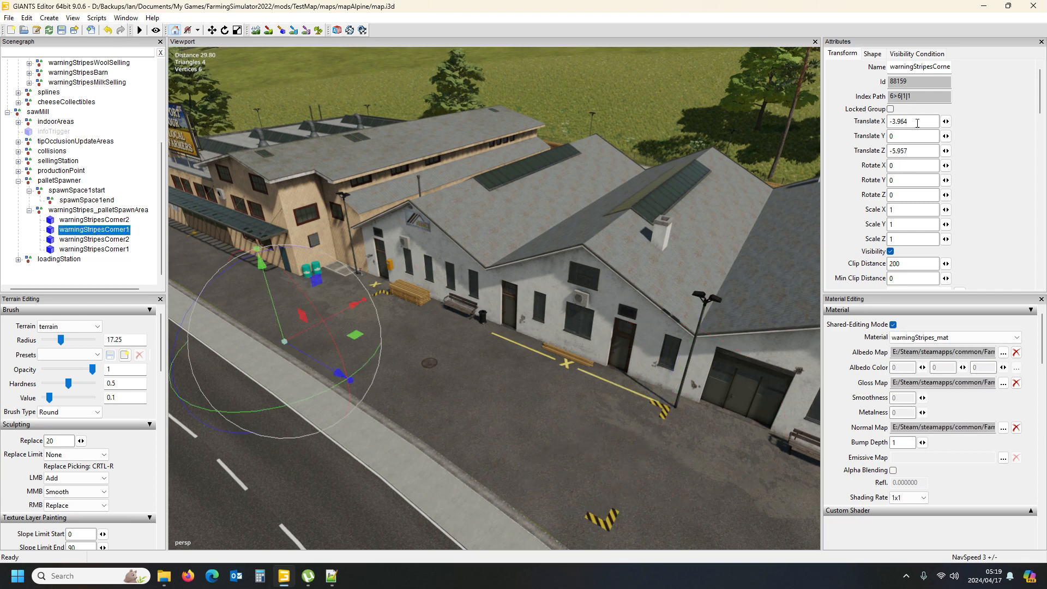
{"action": "left_click", "coordinate": [112, 240]}
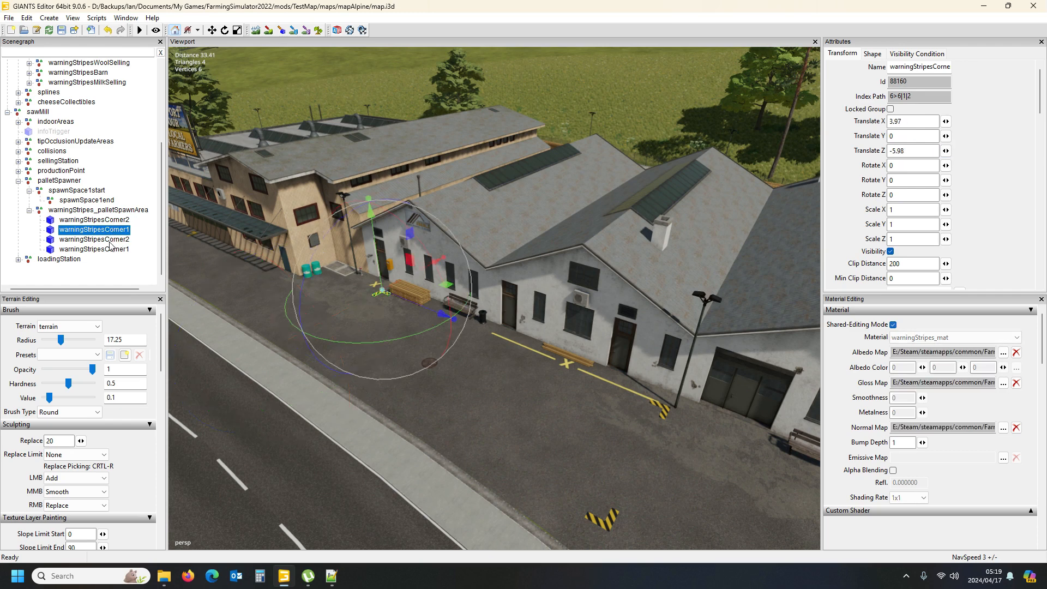
{"action": "double_click", "coordinate": [908, 120]}
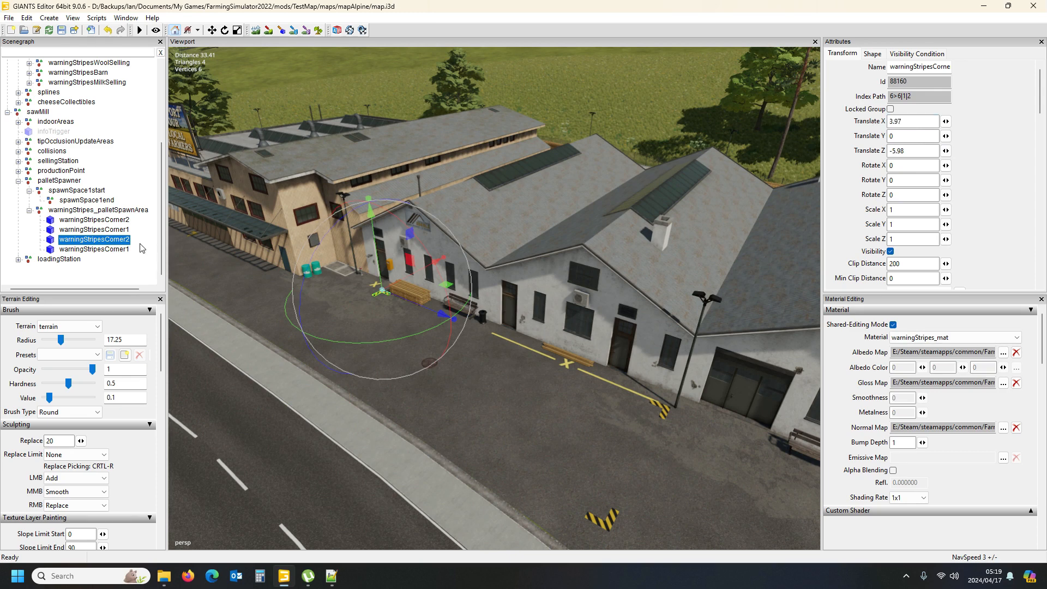
Set the roadside warningStripesCorner1's X translation to -3.97, raise it to about Y 0.061, and deselect it.
{"action": "left_click", "coordinate": [117, 229]}
{"action": "left_click_drag", "start_coordinate": [916, 119], "coordinate": [888, 121]}
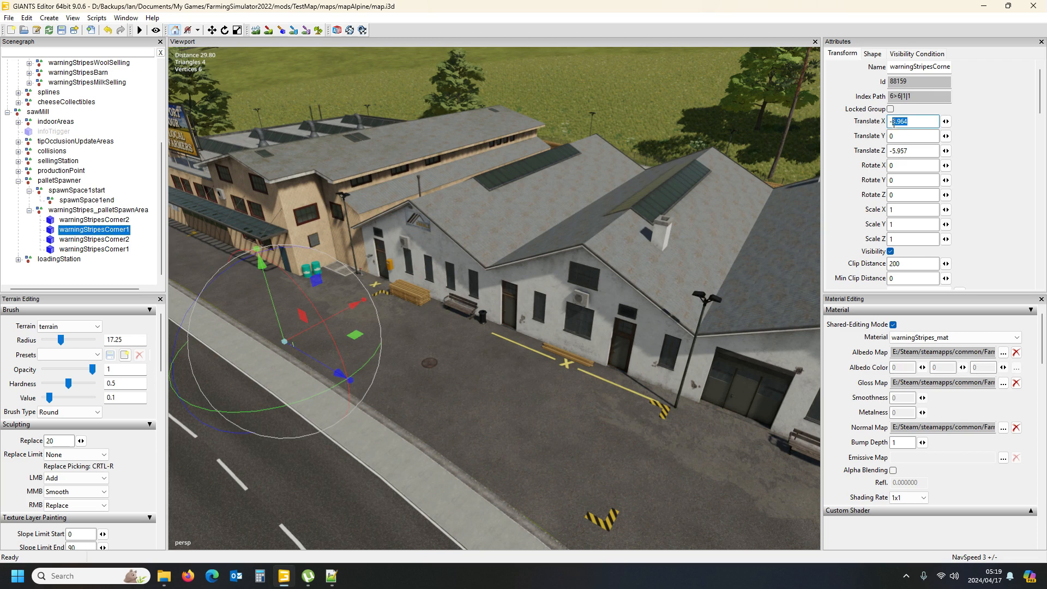
{"action": "type", "text": "3.97"}
{"action": "left_click_drag", "start_coordinate": [274, 312], "coordinate": [280, 305]}
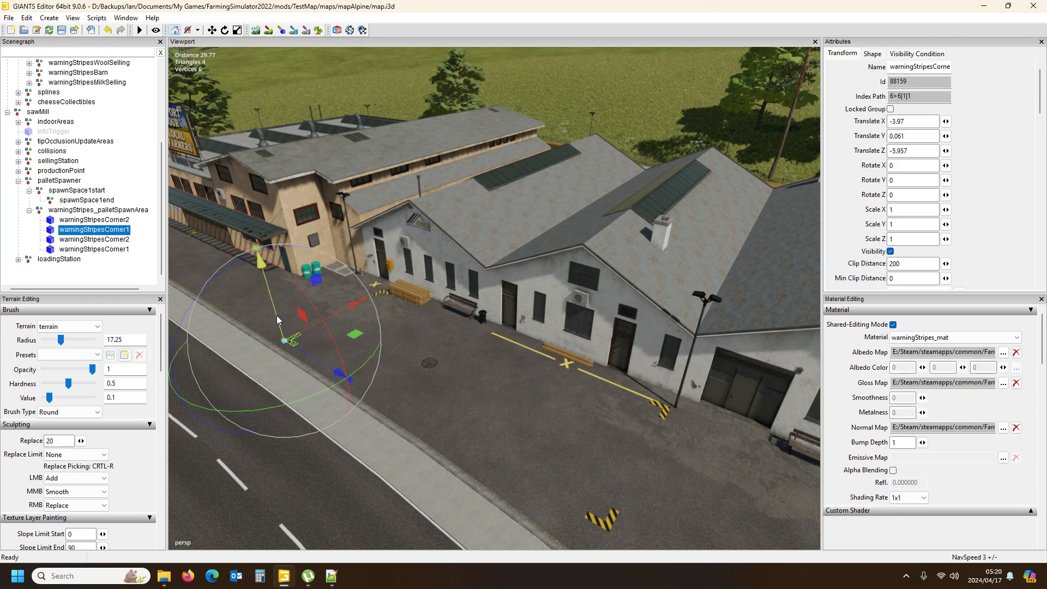
{"action": "left_click", "coordinate": [140, 268]}
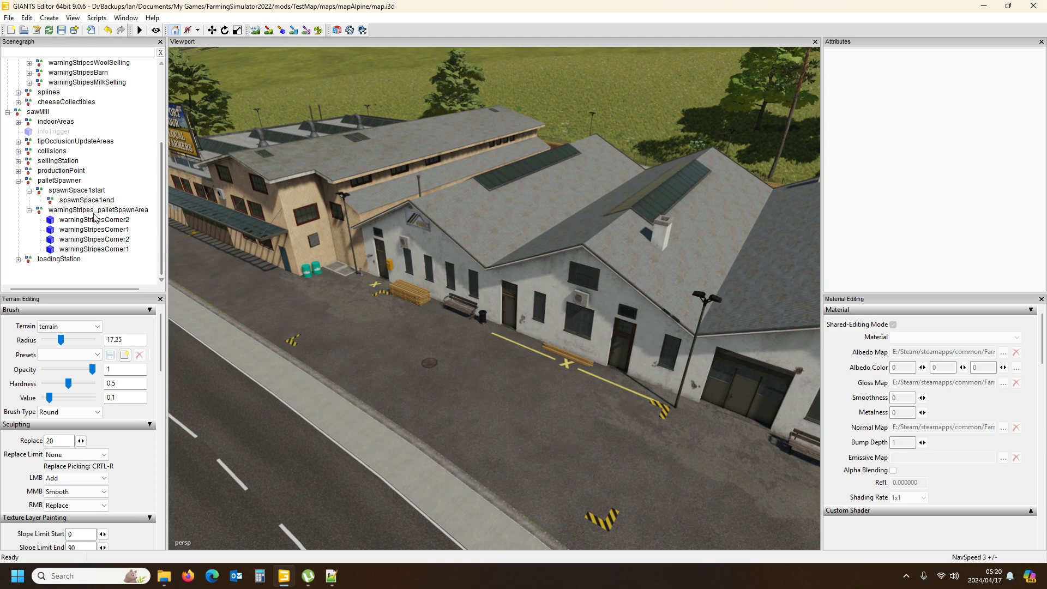
Collapse the stripes group and move spawnSpace1start to the near building-side corner, about X -11.82 and Z -1.19.
{"action": "left_click", "coordinate": [29, 211]}
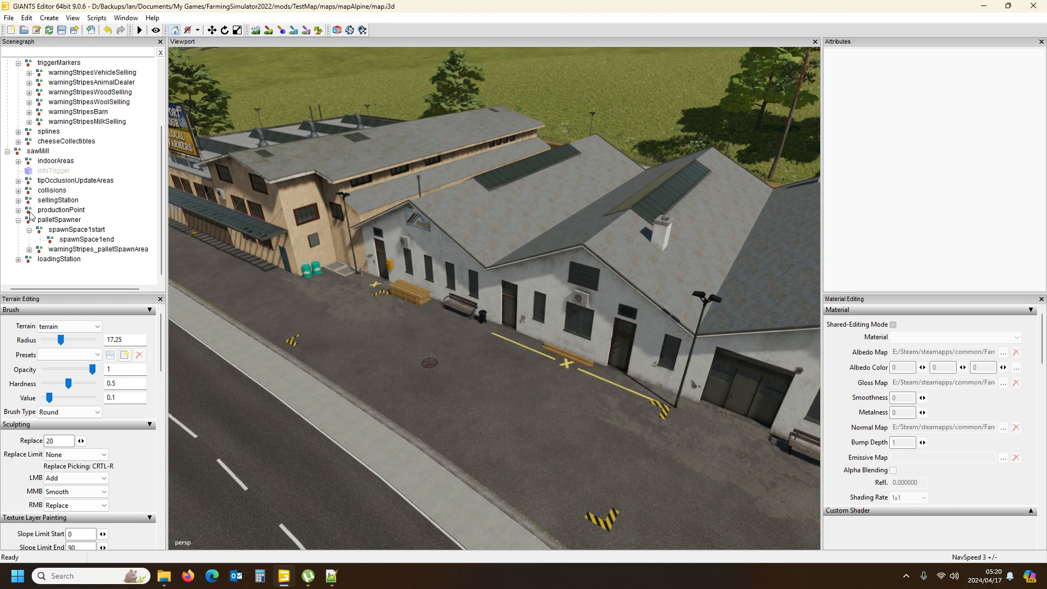
{"action": "left_click", "coordinate": [81, 231]}
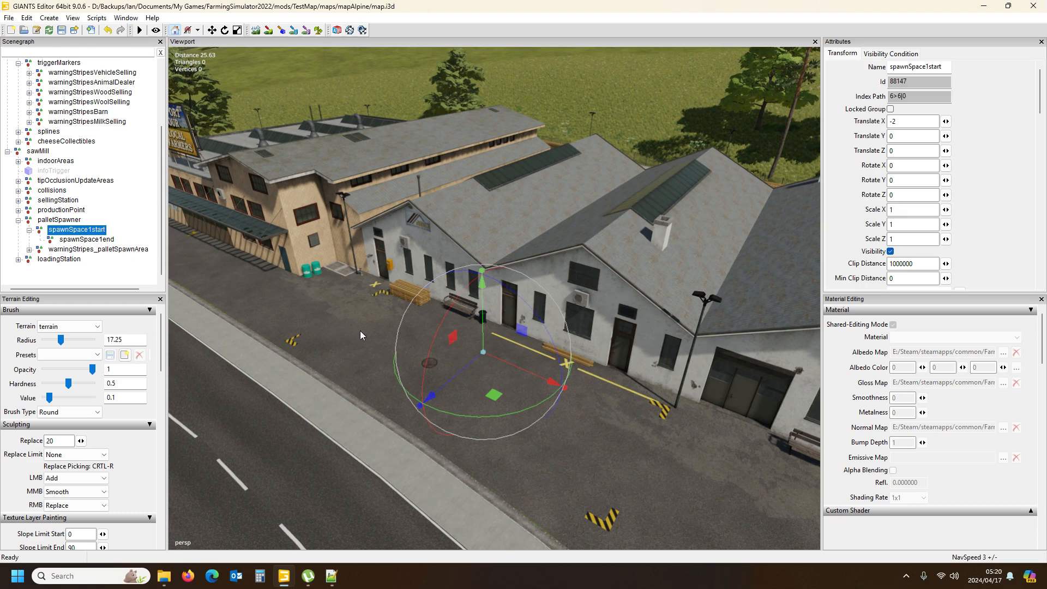
{"action": "left_click_drag", "start_coordinate": [528, 368], "coordinate": [401, 275]}
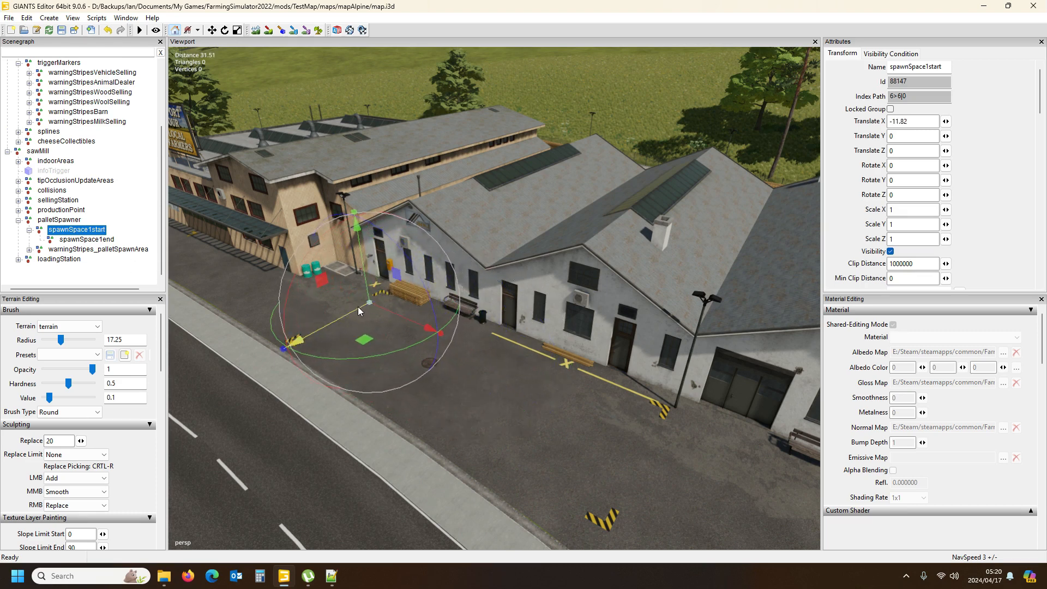
{"action": "left_click_drag", "start_coordinate": [357, 309], "coordinate": [371, 300]}
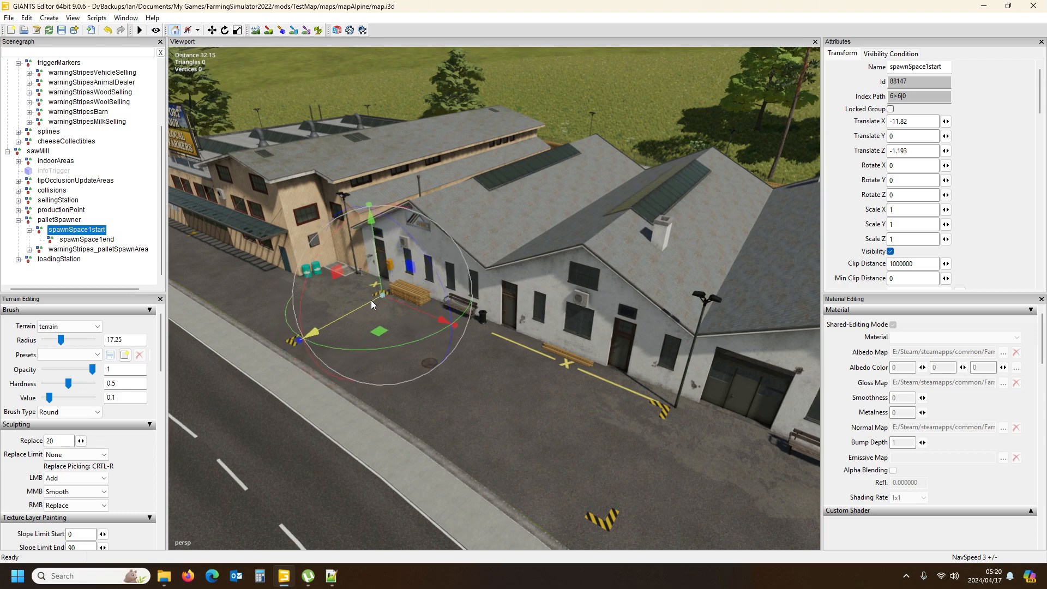
Fine-tune spawnSpace1start from above onto the striped corner marking, at about X -12.39 and Z -1.63.
{"action": "left_click_drag", "start_coordinate": [496, 358], "coordinate": [579, 514], "text": "alt"}
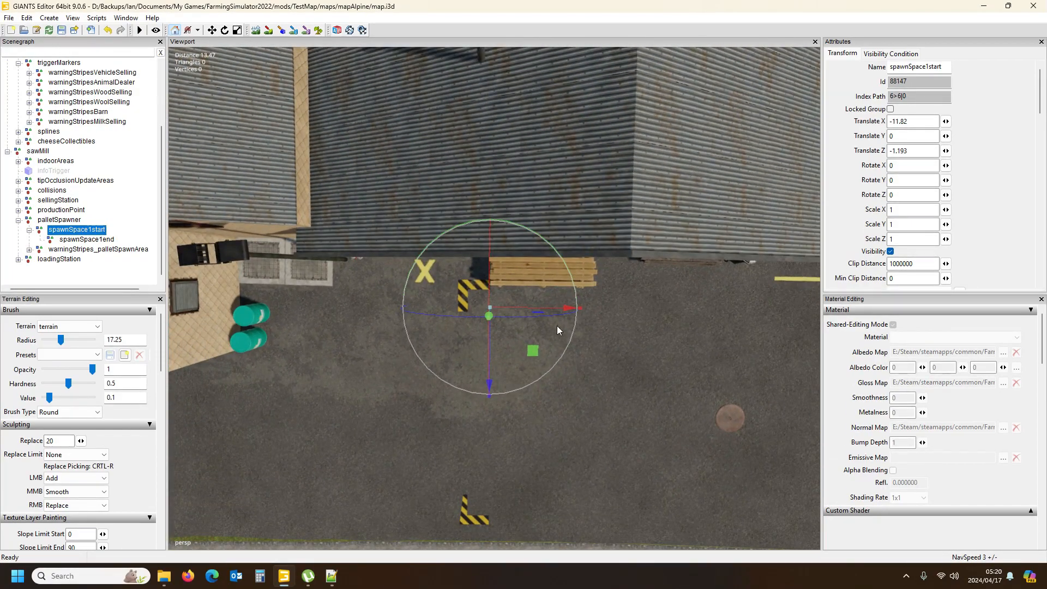
{"action": "left_click_drag", "start_coordinate": [551, 308], "coordinate": [532, 307]}
{"action": "left_click_drag", "start_coordinate": [471, 336], "coordinate": [470, 326]}
{"action": "left_click_drag", "start_coordinate": [496, 293], "coordinate": [495, 292]}
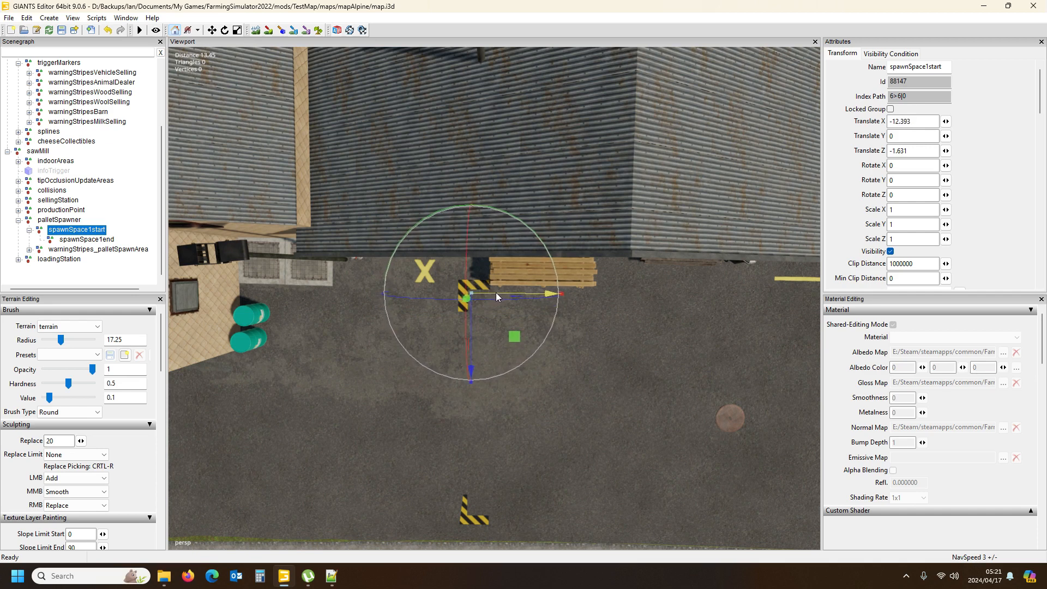
Move spawnSpace1end along the building to the far striped corner by the lamp post, about X 20.16.
{"action": "left_click", "coordinate": [86, 240]}
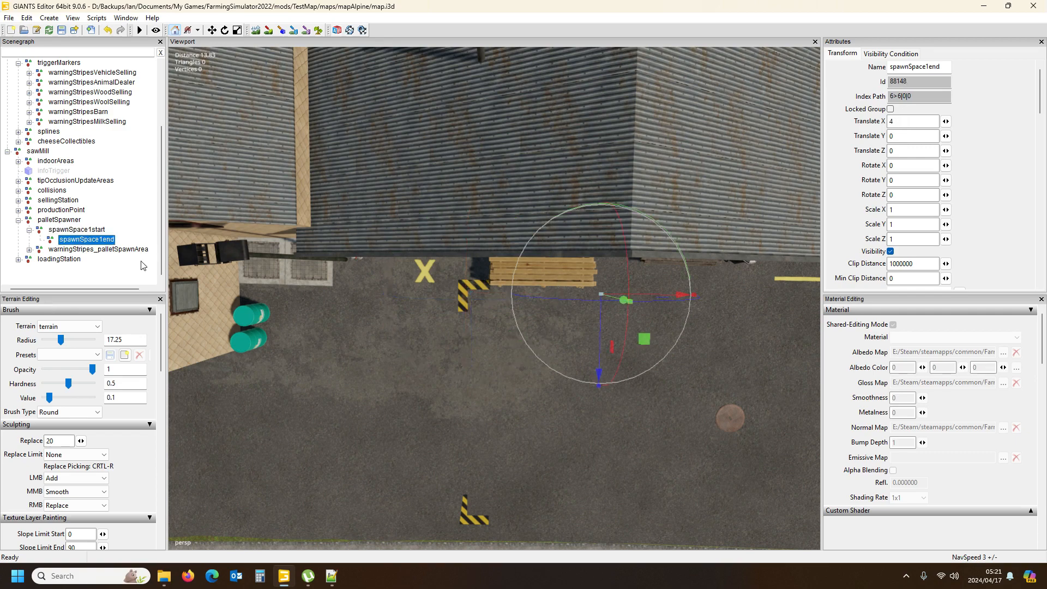
{"action": "left_click_drag", "start_coordinate": [390, 349], "coordinate": [387, 304], "text": "alt"}
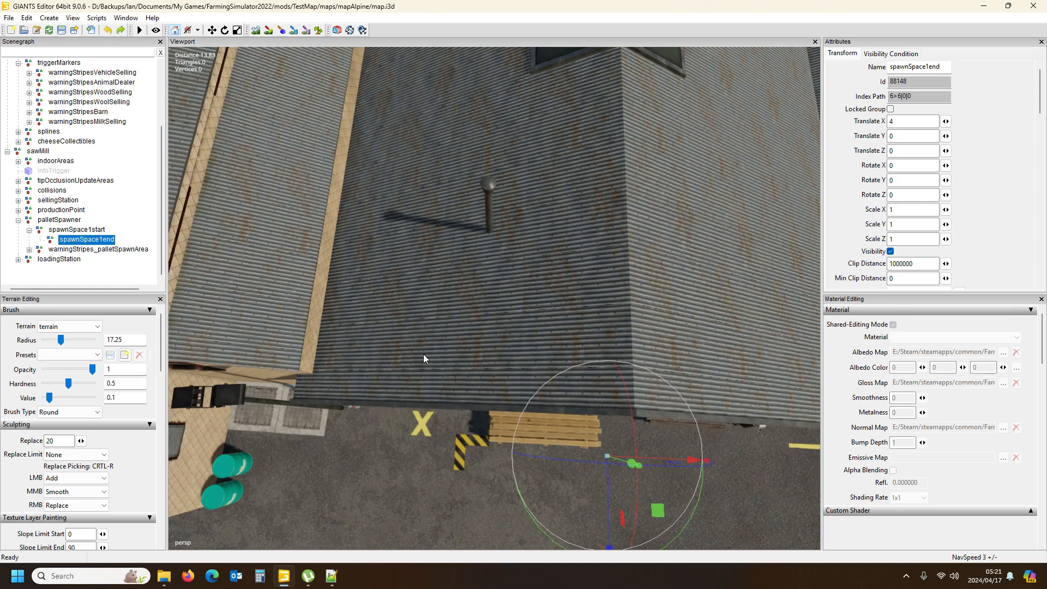
{"action": "mouse_move", "coordinate": [374, 387]}
{"action": "left_mouse_down", "text": "alt"}
{"action": "mouse_move", "coordinate": [401, 387]}
{"action": "mouse_move", "coordinate": [385, 400]}
{"action": "left_mouse_up", "text": "alt"}
{"action": "middle_click_drag", "start_coordinate": [385, 401], "coordinate": [383, 401], "text": "alt"}
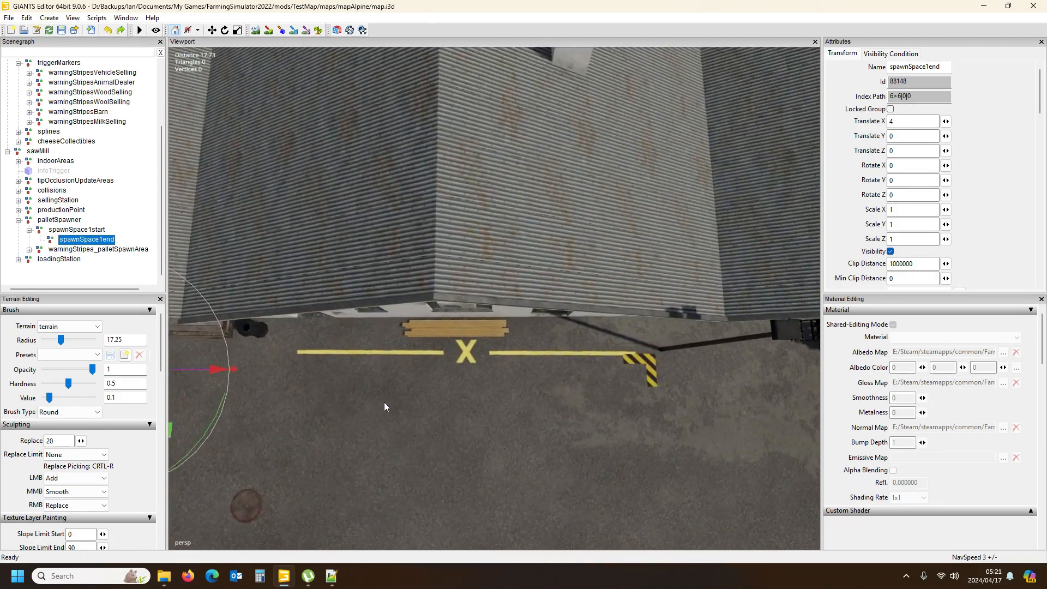
{"action": "scroll", "coordinate": [384, 401], "scroll_direction": "down", "scroll_amount": 5}
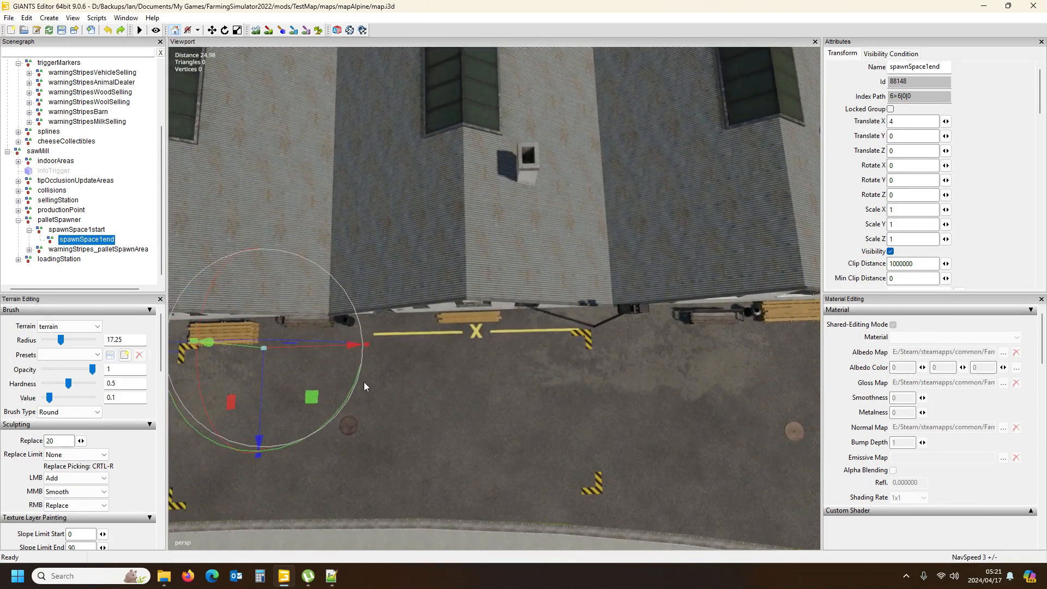
{"action": "left_click_drag", "start_coordinate": [353, 345], "coordinate": [659, 340]}
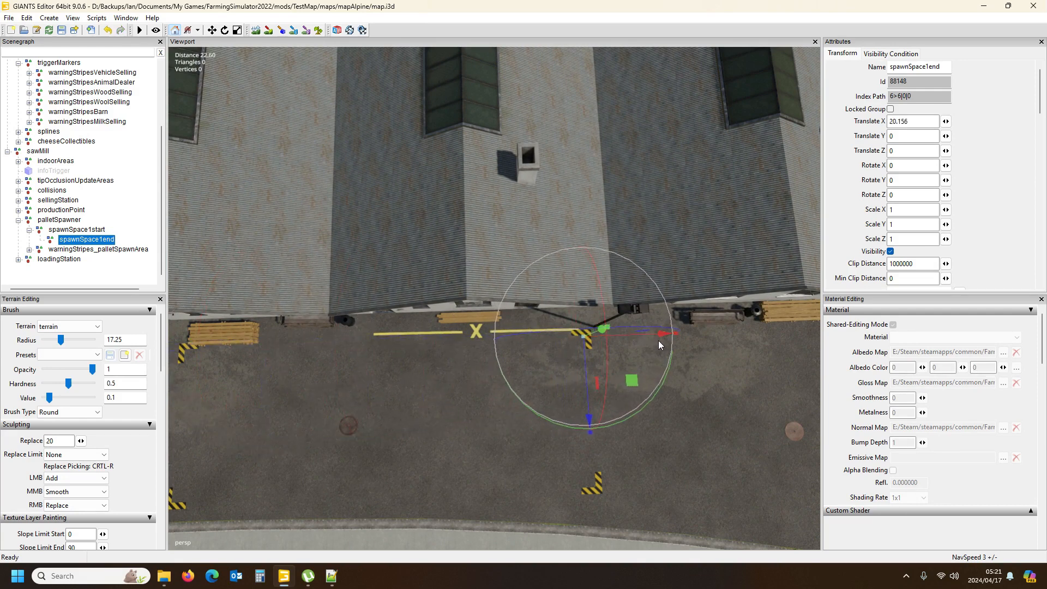
Move spawnSpace1end across the yard to the far roadside corner marking, about Z 7.09.
{"action": "left_click_drag", "start_coordinate": [388, 422], "coordinate": [369, 403], "text": "alt"}
{"action": "scroll", "coordinate": [369, 403], "scroll_direction": "down", "scroll_amount": 4}
{"action": "scroll", "coordinate": [369, 403], "scroll_direction": "down", "scroll_amount": 3}
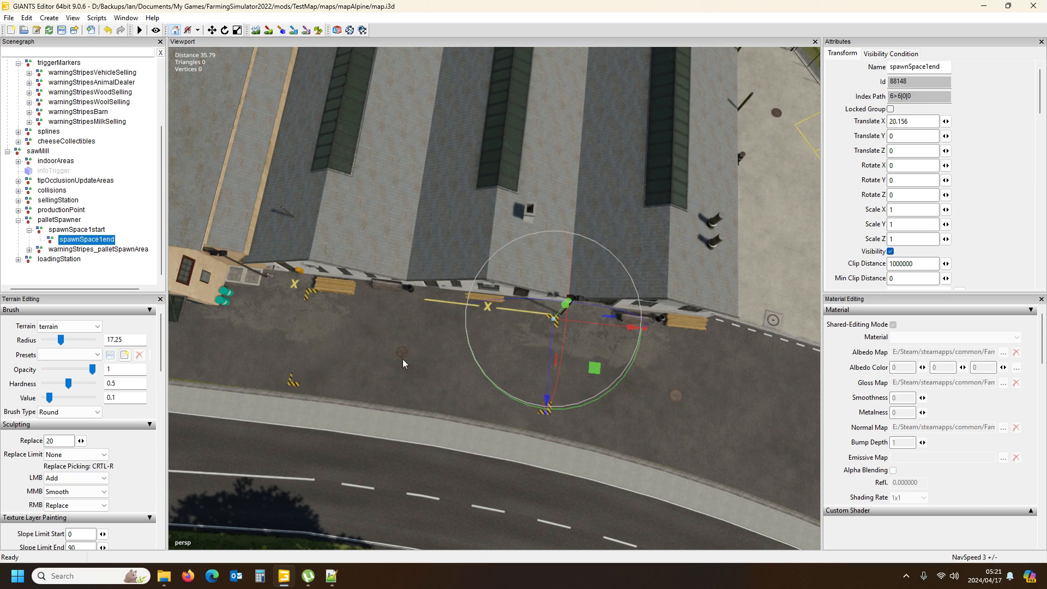
{"action": "left_click_drag", "start_coordinate": [659, 423], "coordinate": [681, 443], "text": "alt"}
{"action": "scroll", "coordinate": [686, 443], "scroll_direction": "up", "scroll_amount": 5}
{"action": "scroll", "coordinate": [685, 442], "scroll_direction": "up", "scroll_amount": 1}
{"action": "left_click_drag", "start_coordinate": [535, 251], "coordinate": [551, 390]}
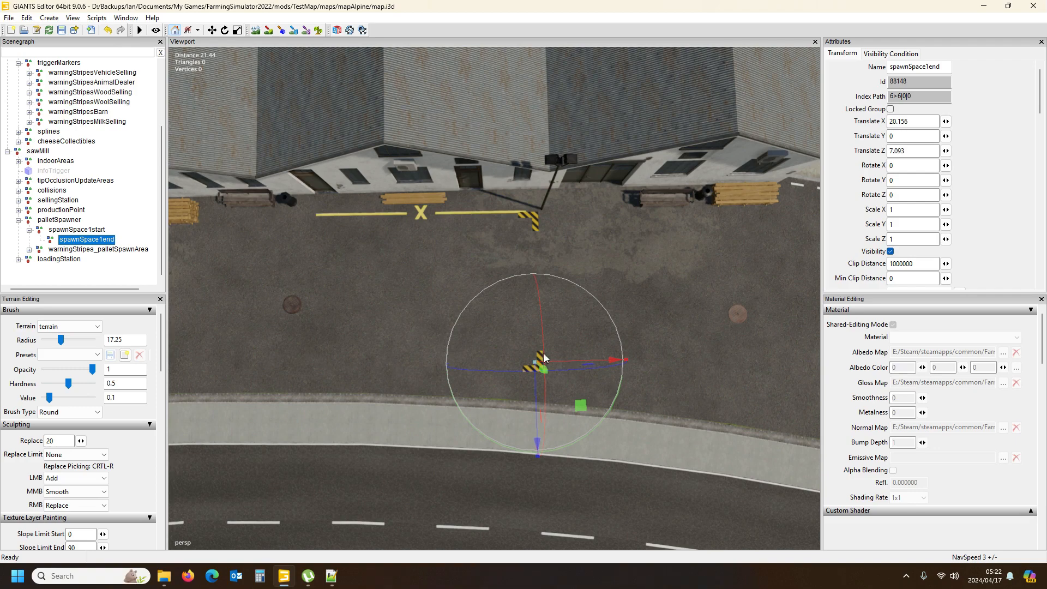
Fine-tune spawnSpace1end on the roadside corner marking to about Z 7.21 and check the whole spawn area from a distance.
{"action": "left_click_drag", "start_coordinate": [706, 369], "coordinate": [757, 361], "text": "alt"}
{"action": "scroll", "coordinate": [731, 391], "scroll_direction": "up", "scroll_amount": 4}
{"action": "scroll", "coordinate": [767, 377], "scroll_direction": "up", "scroll_amount": 4}
{"action": "scroll", "coordinate": [756, 362], "scroll_direction": "up", "scroll_amount": 3}
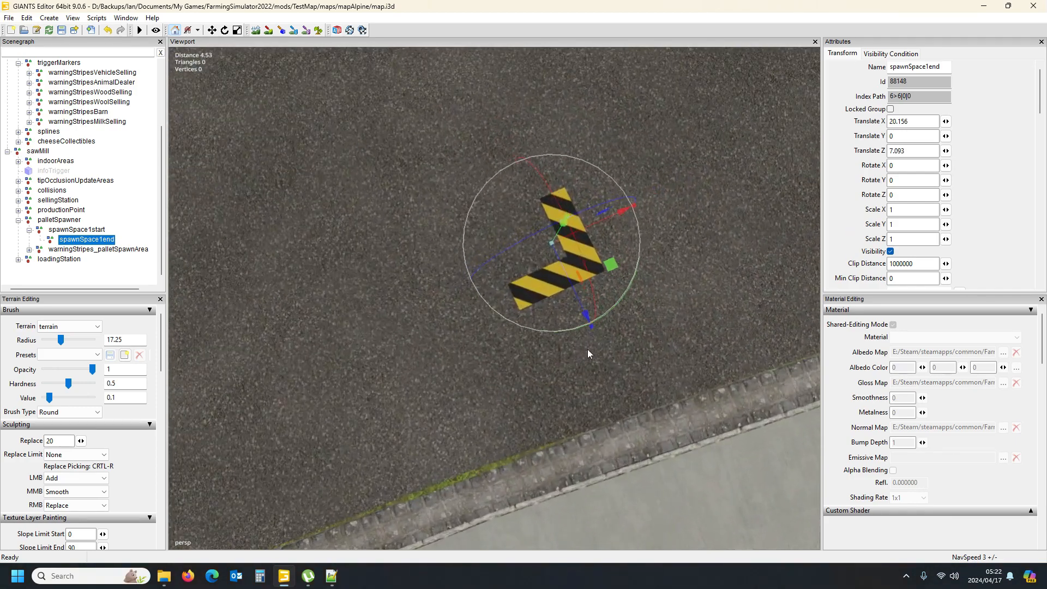
{"action": "left_click_drag", "start_coordinate": [570, 279], "coordinate": [578, 293]}
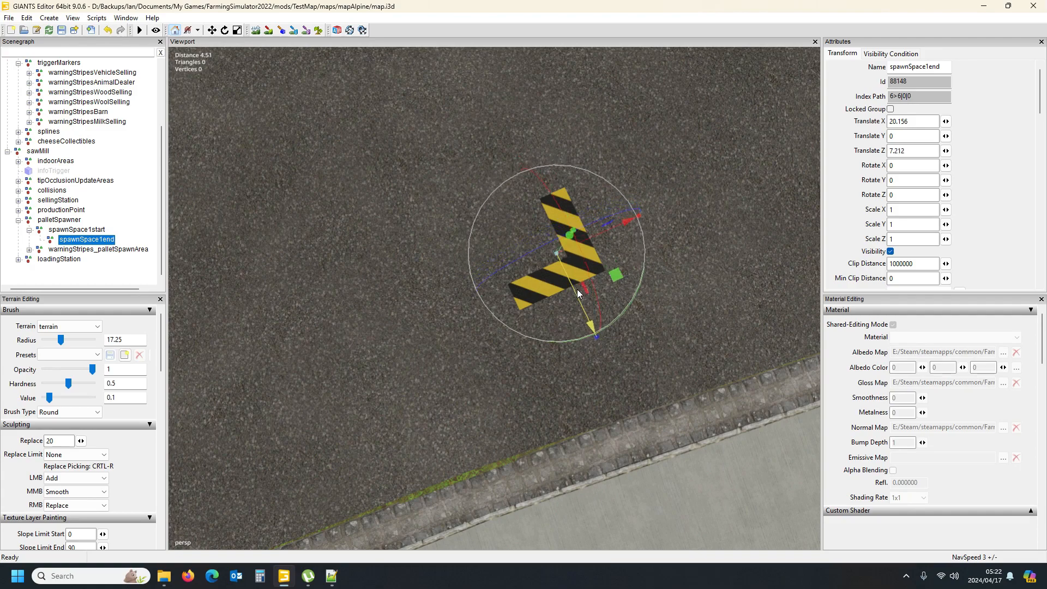
{"action": "scroll", "coordinate": [492, 372], "scroll_direction": "down", "scroll_amount": 5}
{"action": "left_click_drag", "start_coordinate": [441, 353], "coordinate": [345, 318], "text": "alt"}
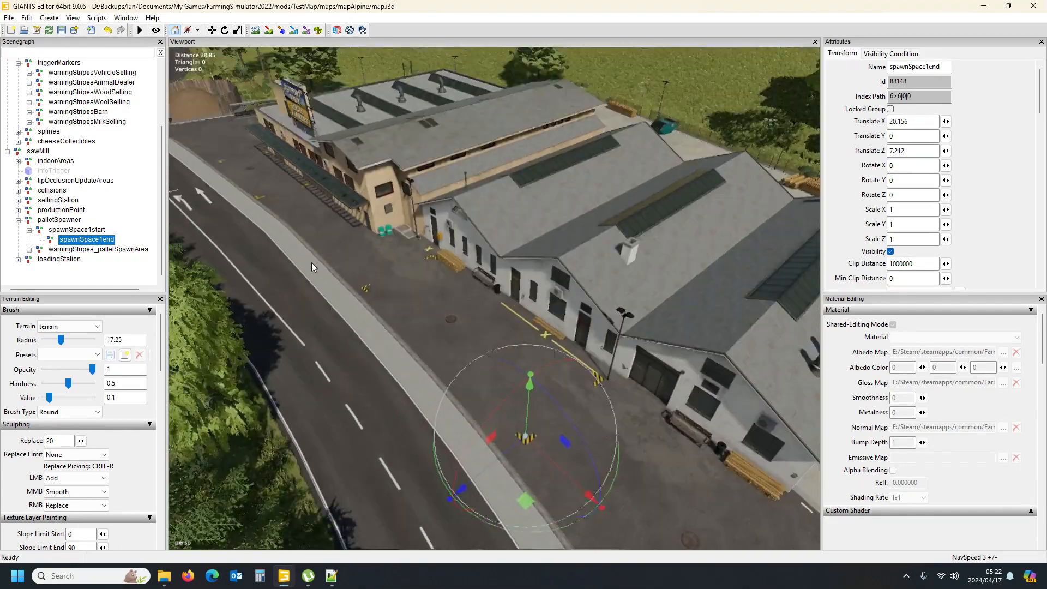
{"action": "scroll", "coordinate": [333, 308], "scroll_direction": "up", "scroll_amount": 3}
{"action": "scroll", "coordinate": [333, 308], "scroll_direction": "down", "scroll_amount": 4}
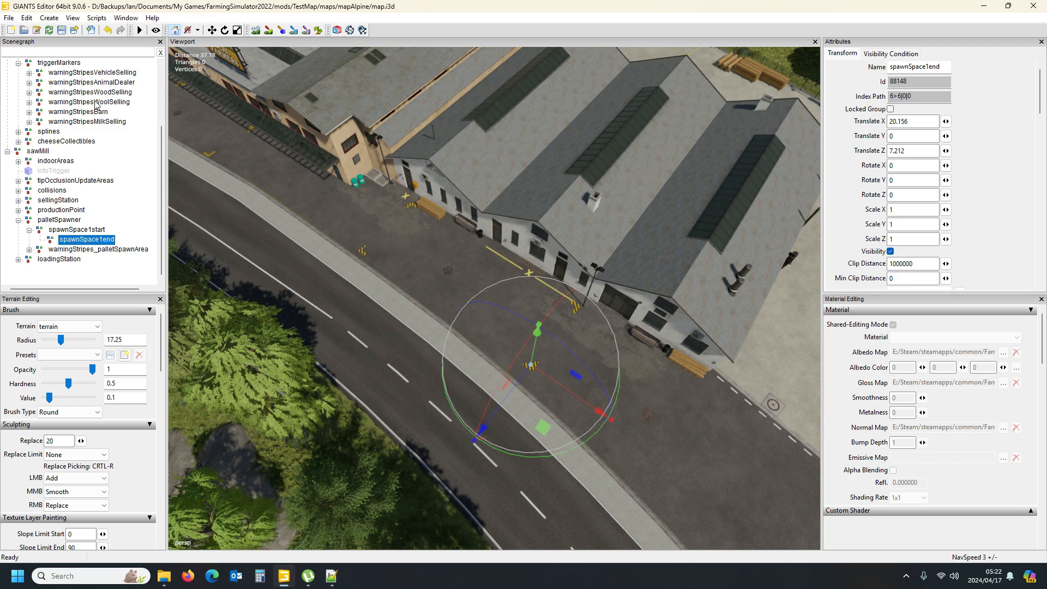
Start exporting the sawMill group with its files and browse to the mod folder TestMap/maps/mapAlpine/placeables as destination.
{"action": "left_click", "coordinate": [38, 151]}
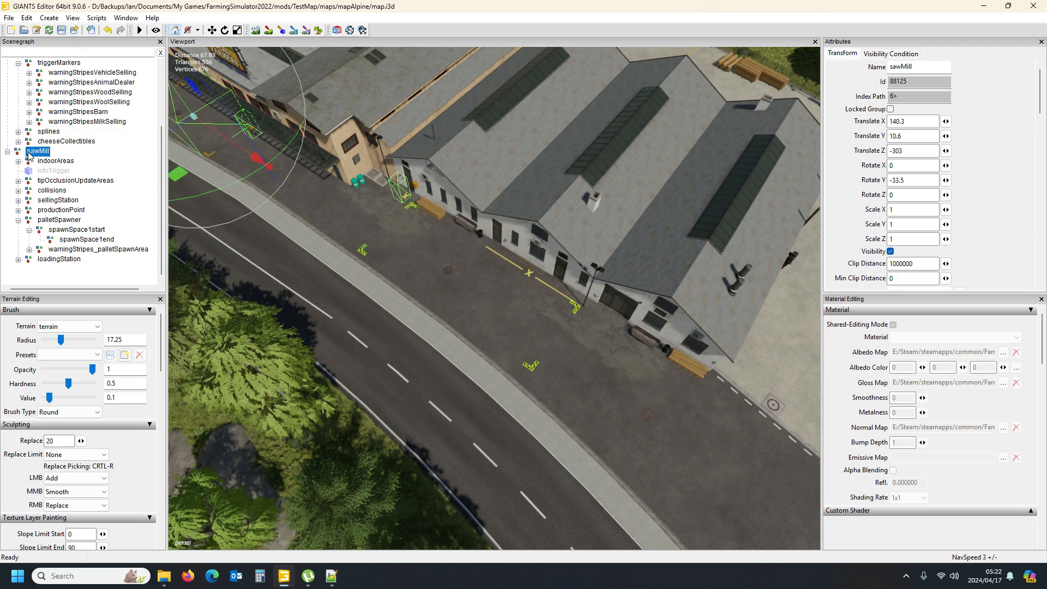
{"action": "left_click_drag", "start_coordinate": [392, 235], "coordinate": [387, 215], "text": "alt"}
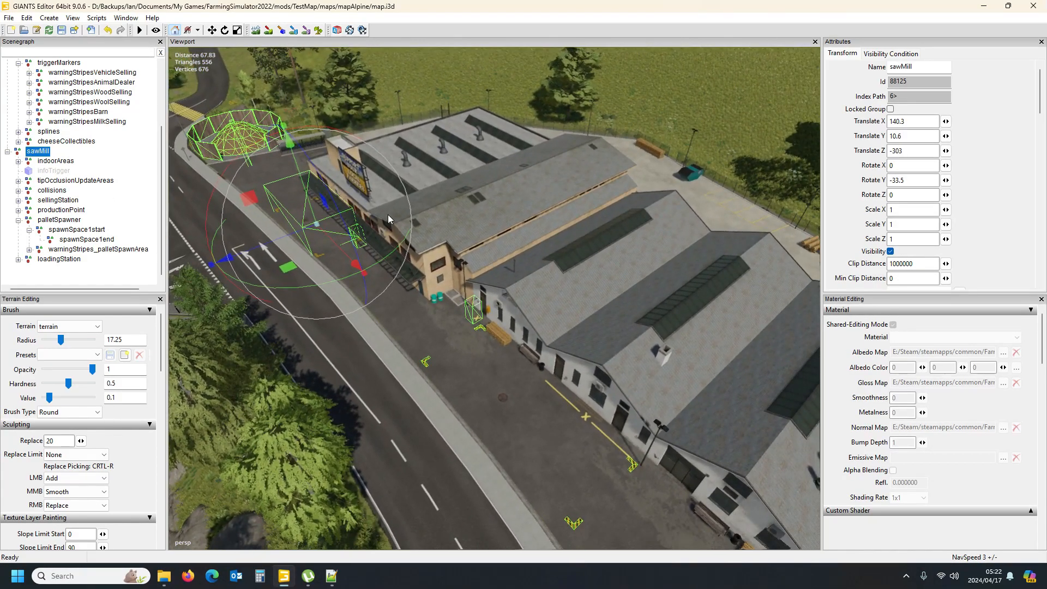
{"action": "scroll", "coordinate": [388, 219], "scroll_direction": "down", "scroll_amount": 3}
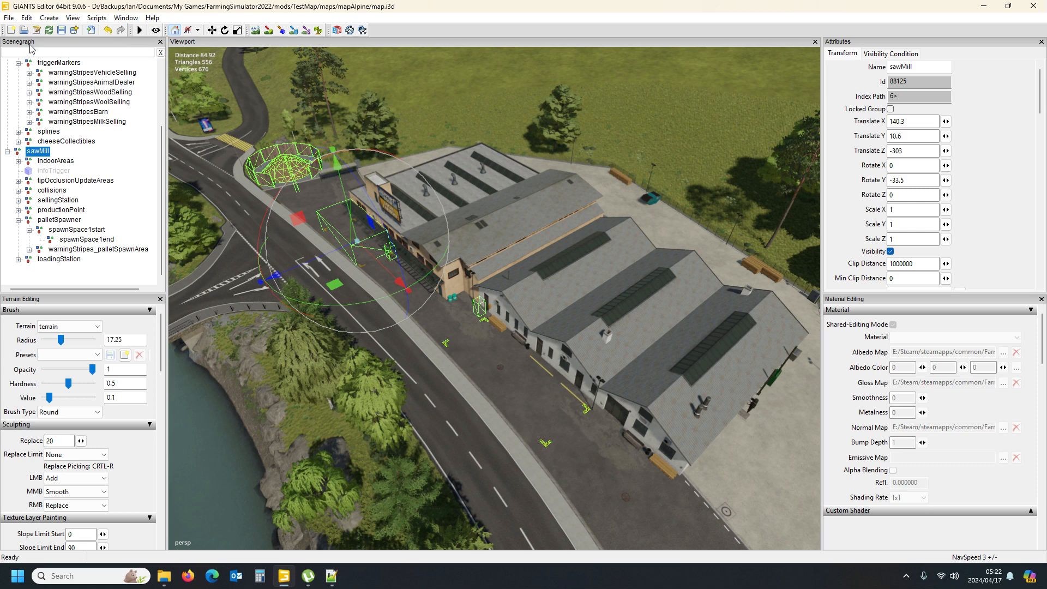
{"action": "left_click", "coordinate": [9, 17]}
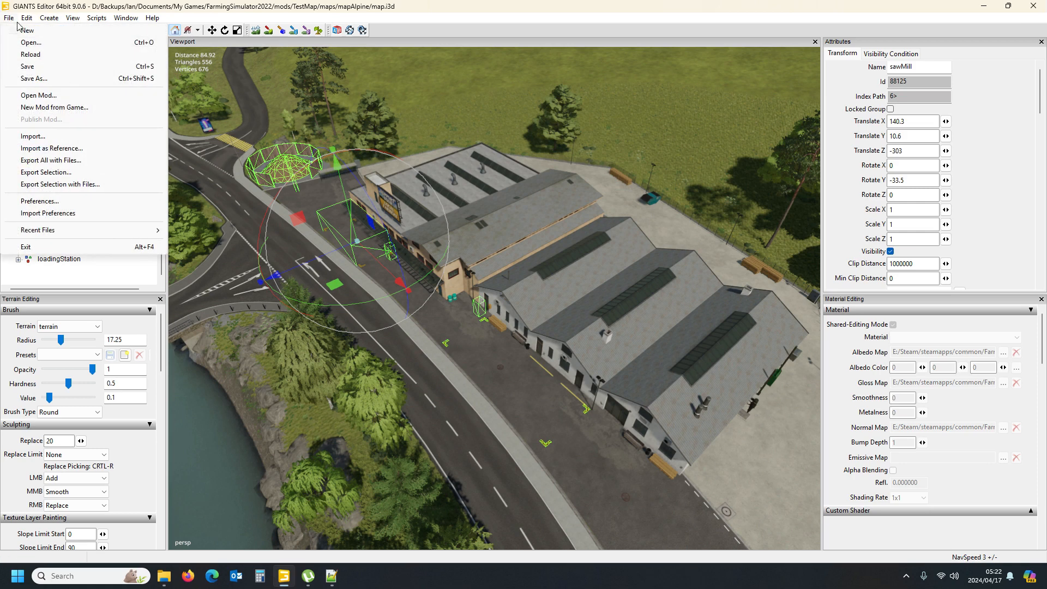
{"action": "left_click", "coordinate": [59, 185]}
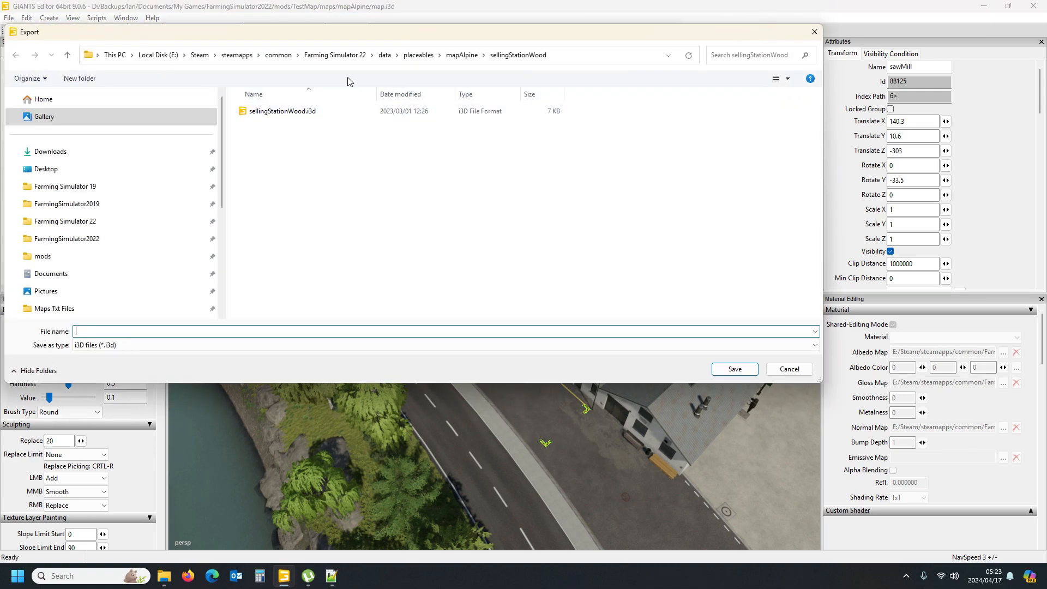
{"action": "left_click", "coordinate": [43, 255]}
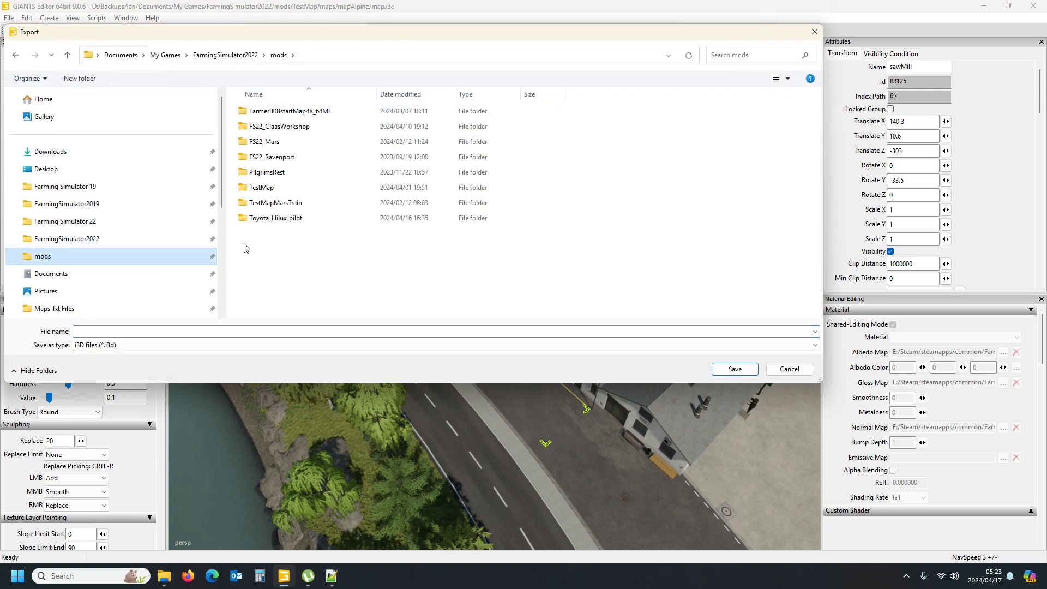
{"action": "double_click", "coordinate": [257, 193]}
{"action": "double_click", "coordinate": [257, 157]}
{"action": "double_click", "coordinate": [262, 112]}
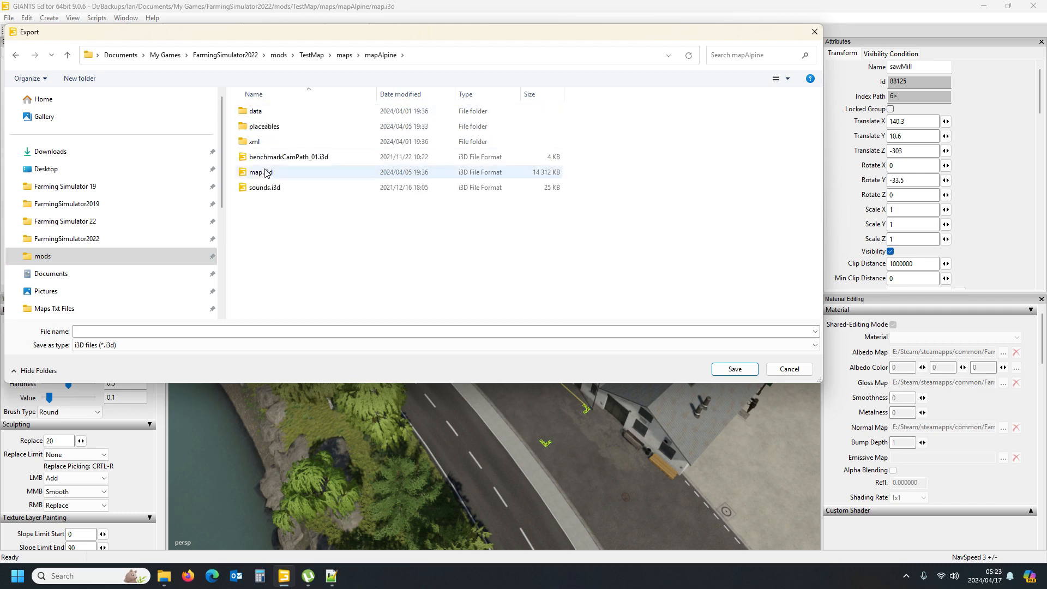
{"action": "double_click", "coordinate": [278, 128]}
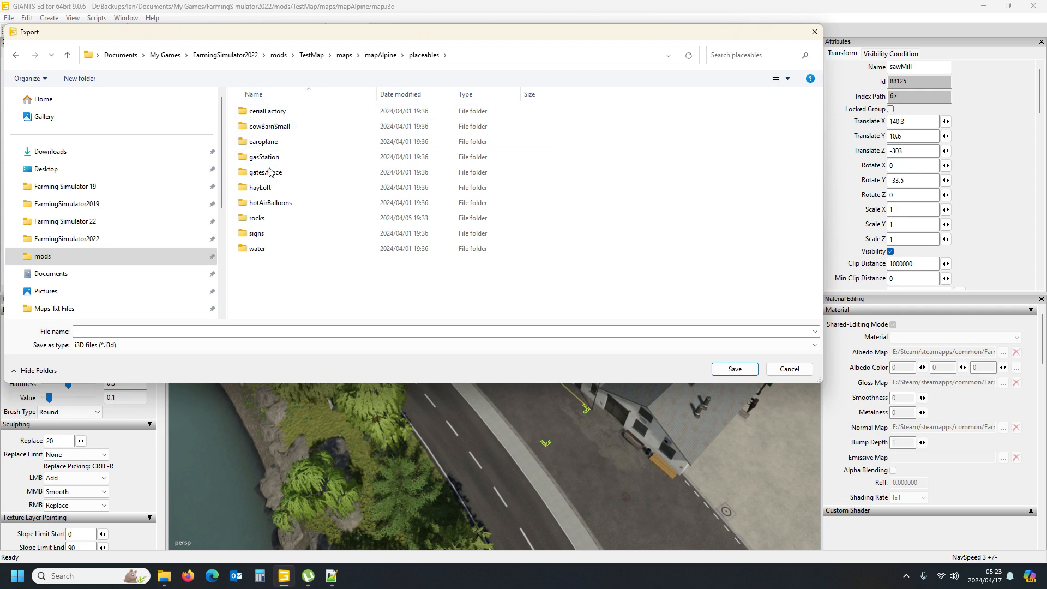
Create a folder named sawMill inside placeables and open it as the export destination.
{"action": "right_click", "coordinate": [276, 280]}
{"action": "mouse_move", "coordinate": [333, 365]}
{"action": "left_click", "coordinate": [414, 362]}
{"action": "type", "text": "s"}
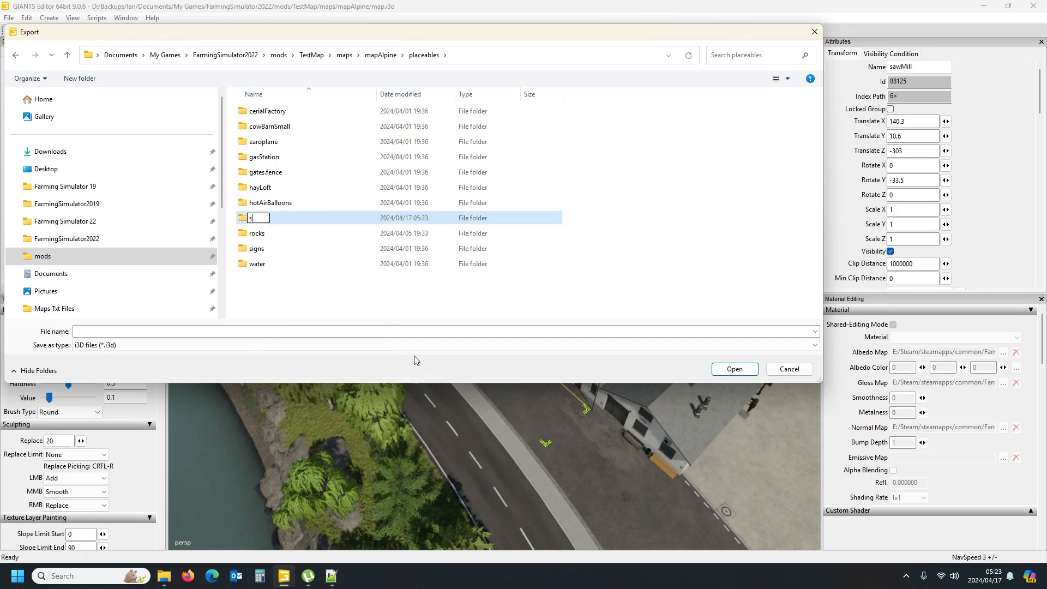
{"action": "type", "text": "awMill"}
{"action": "key", "text": "Return"}
{"action": "double_click", "coordinate": [290, 234]}
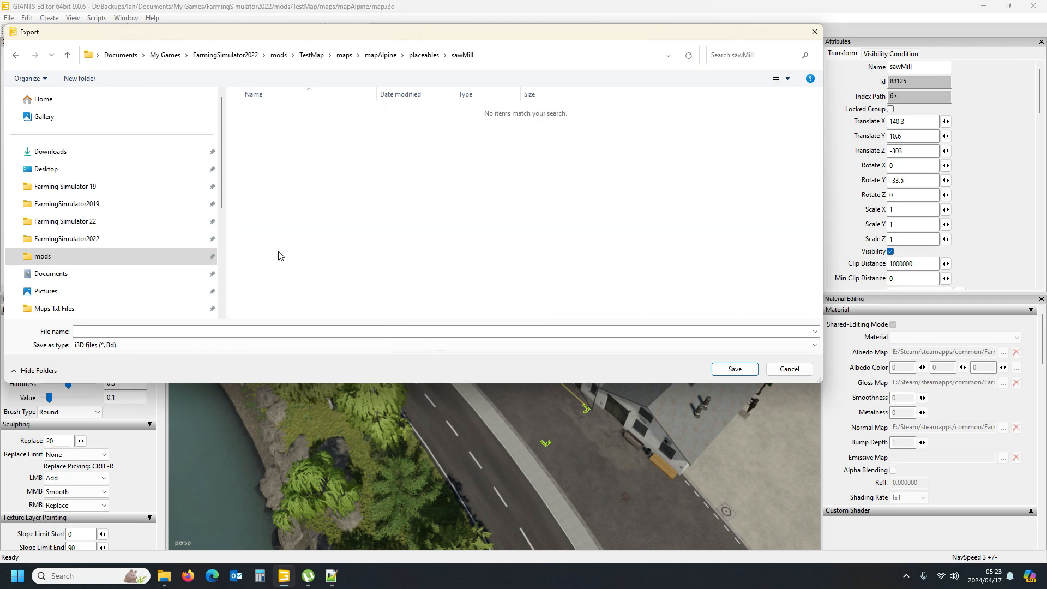
Copy the name sellingStationWood from placeables.xml in Notepad++ and use it as the export file name in GIANTS Editor.
{"action": "left_click", "coordinate": [176, 333]}
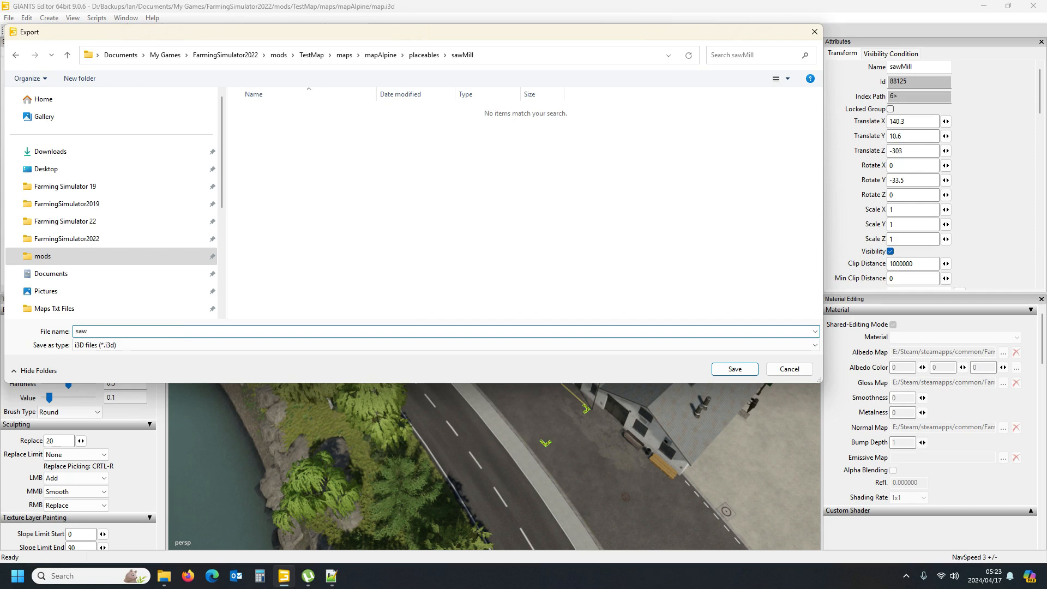
{"action": "left_click", "coordinate": [331, 576]}
{"action": "double_click", "coordinate": [482, 233]}
{"action": "key", "text": "ctrl+c"}
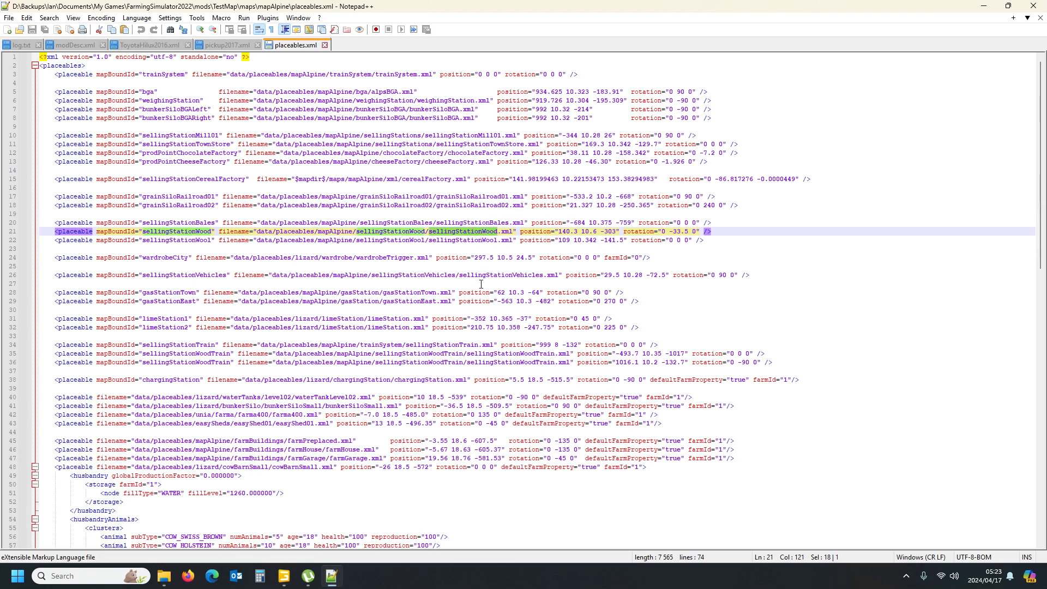
{"action": "left_click", "coordinate": [285, 578]}
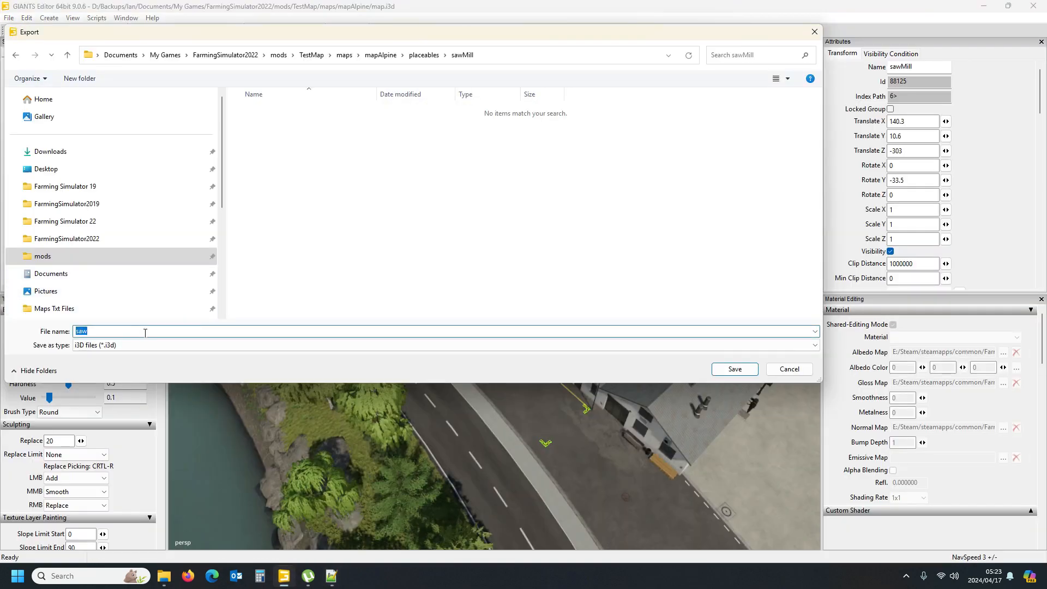
{"action": "key", "text": "ctrl+v"}
Save the sellingStationWood export and accept getting the parent directory structure.
{"action": "left_click", "coordinate": [733, 370]}
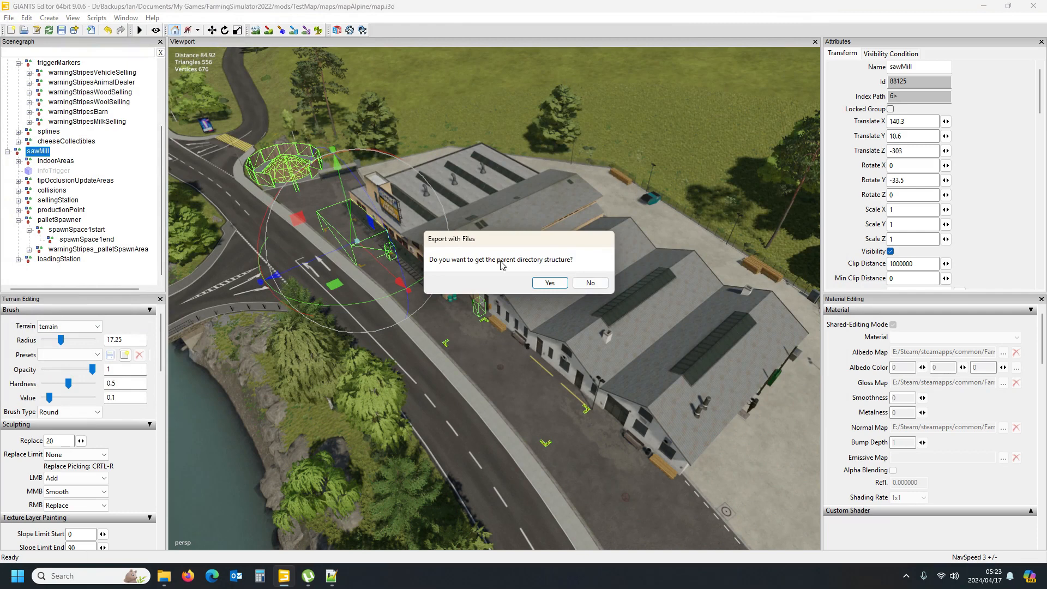
{"action": "left_click", "coordinate": [561, 285]}
{"action": "left_click", "coordinate": [550, 283]}
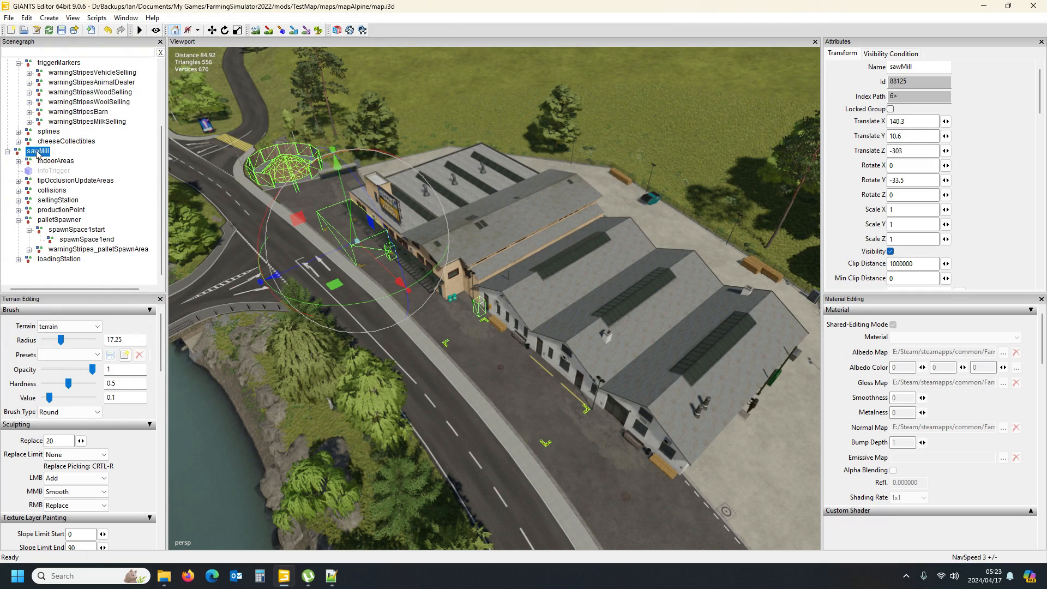
Move the sawMill group from the scene root into the placeholders group under map > locations, and collapse placeholders.
{"action": "left_click", "coordinate": [7, 152]}
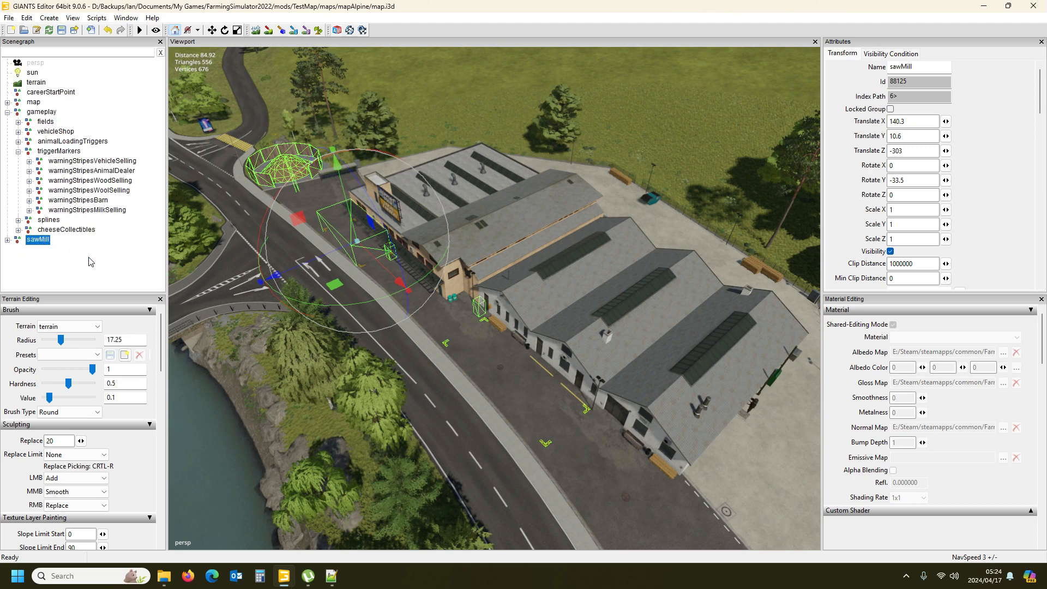
{"action": "key", "text": "Delete"}
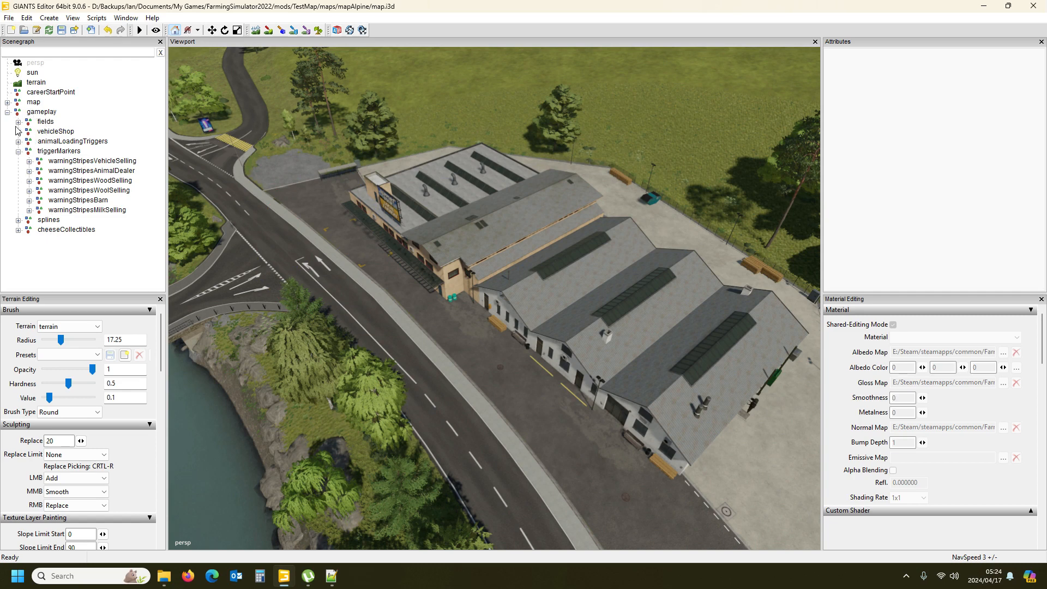
{"action": "left_click", "coordinate": [7, 102]}
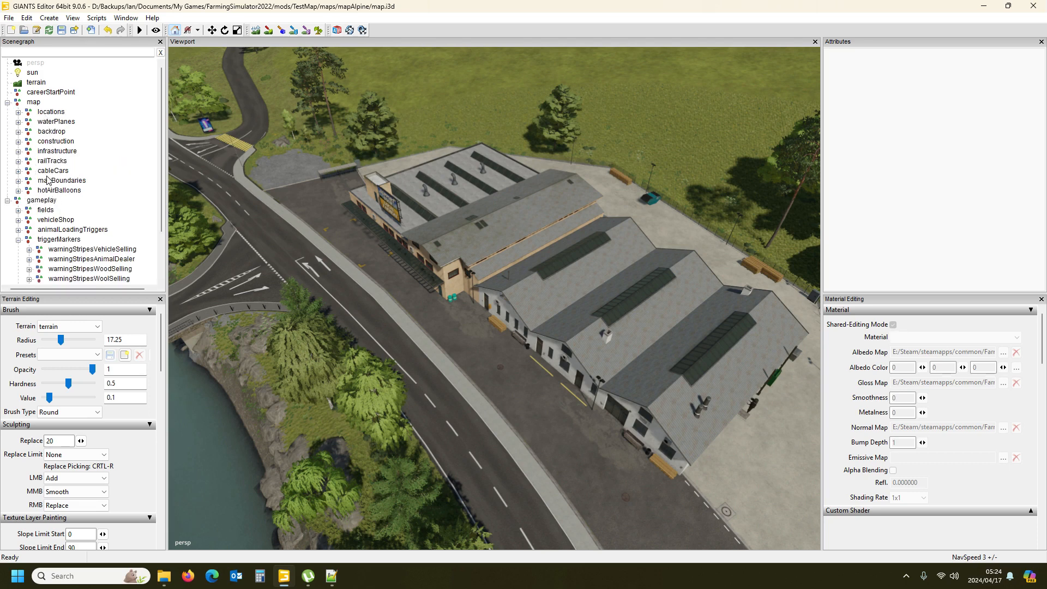
{"action": "left_click", "coordinate": [18, 112]}
{"action": "scroll", "coordinate": [71, 229], "scroll_direction": "down", "scroll_amount": 3}
{"action": "left_click", "coordinate": [68, 262]}
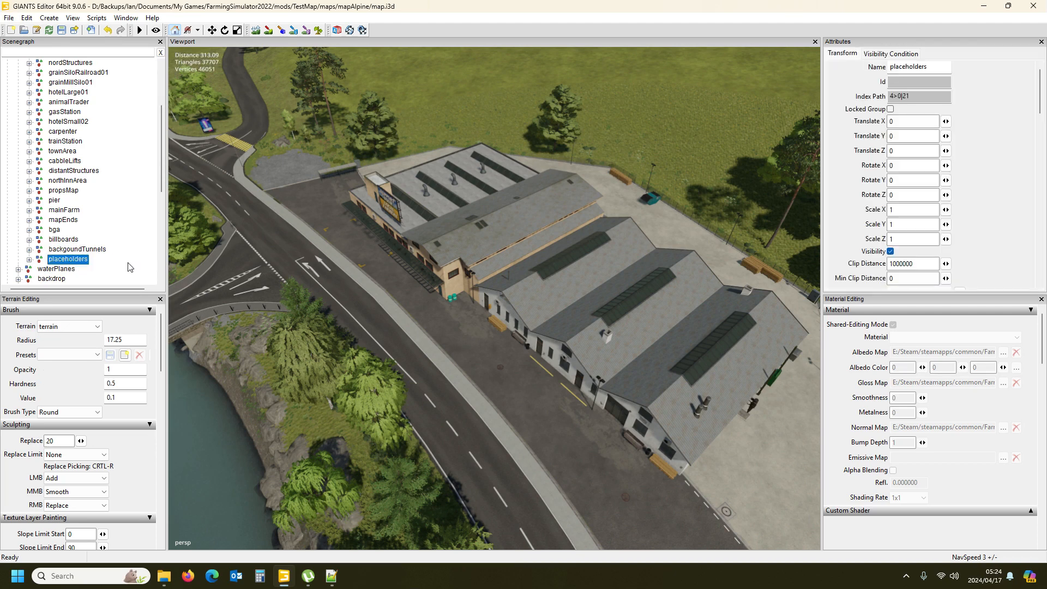
{"action": "key", "text": "ctrl+v"}
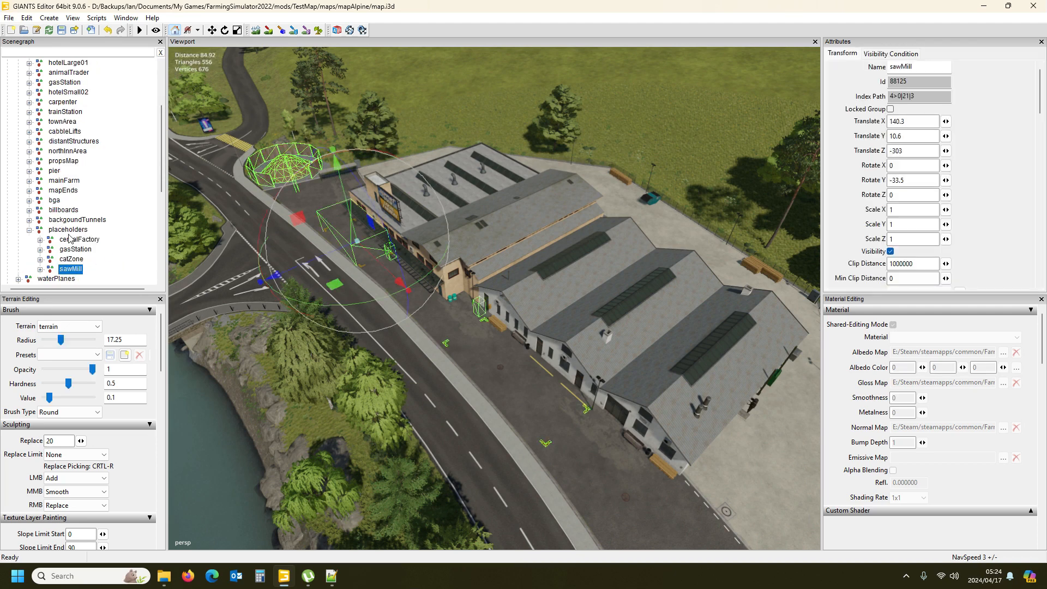
{"action": "left_click", "coordinate": [68, 230]}
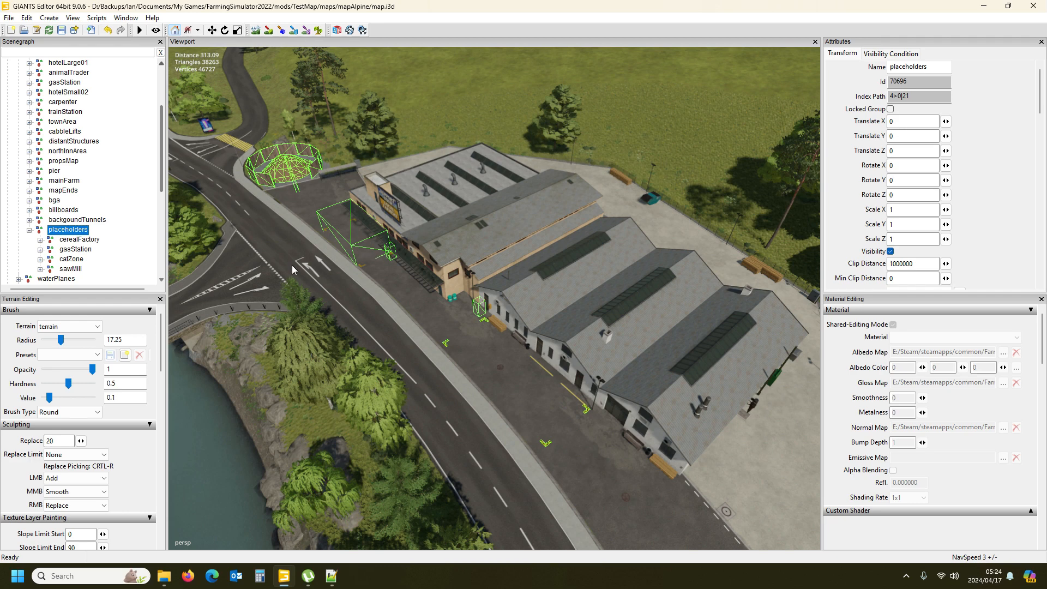
{"action": "left_click", "coordinate": [29, 230]}
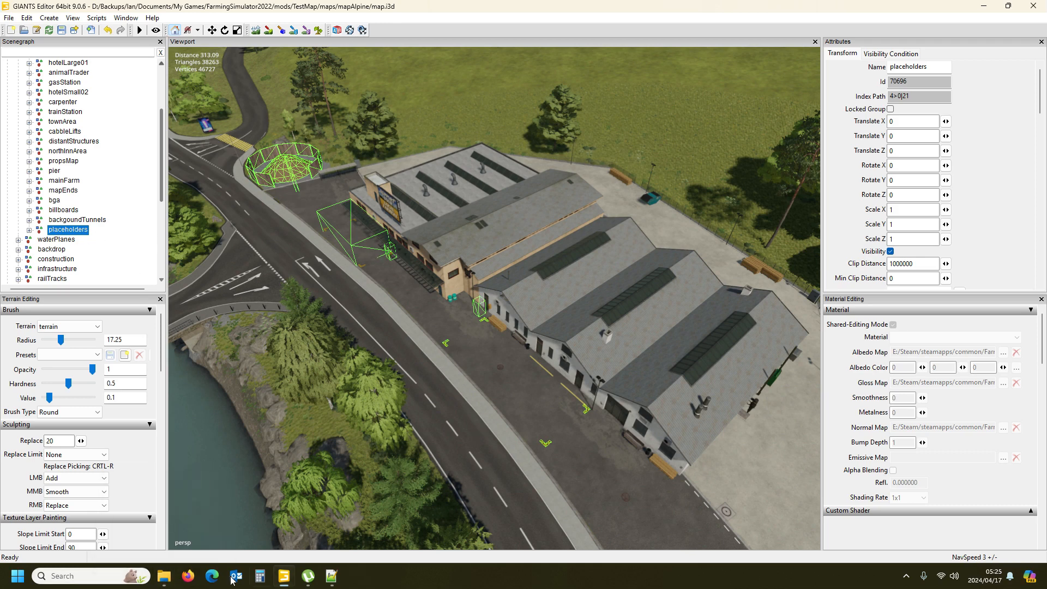
Open the exported placeables/sawMill folder in File Explorer and check its files against the sellingStationWood entry in placeables.xml.
{"action": "left_click", "coordinate": [164, 576]}
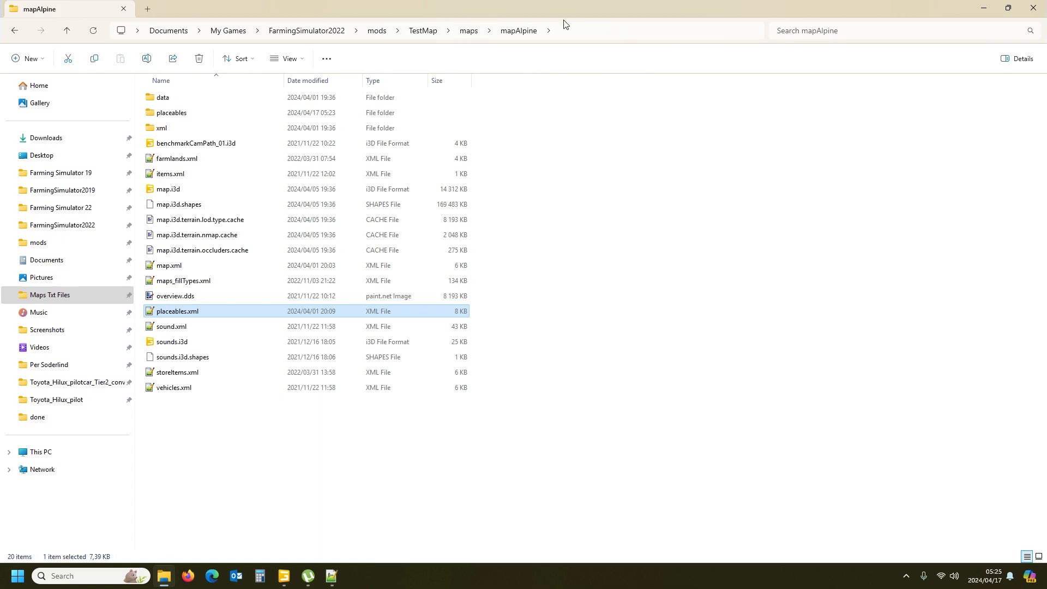
{"action": "double_click", "coordinate": [166, 114]}
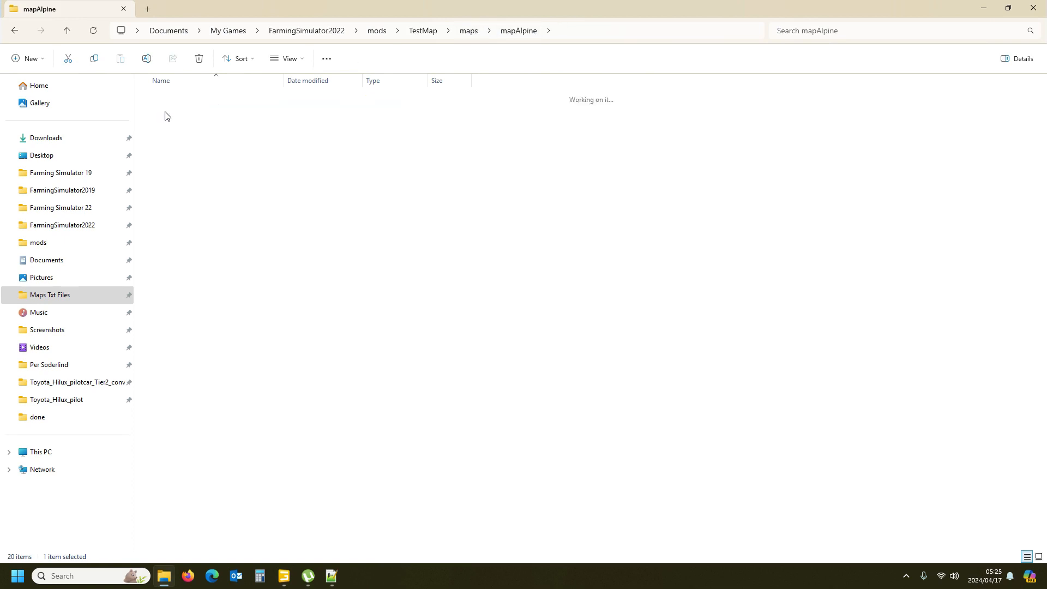
{"action": "double_click", "coordinate": [179, 221]}
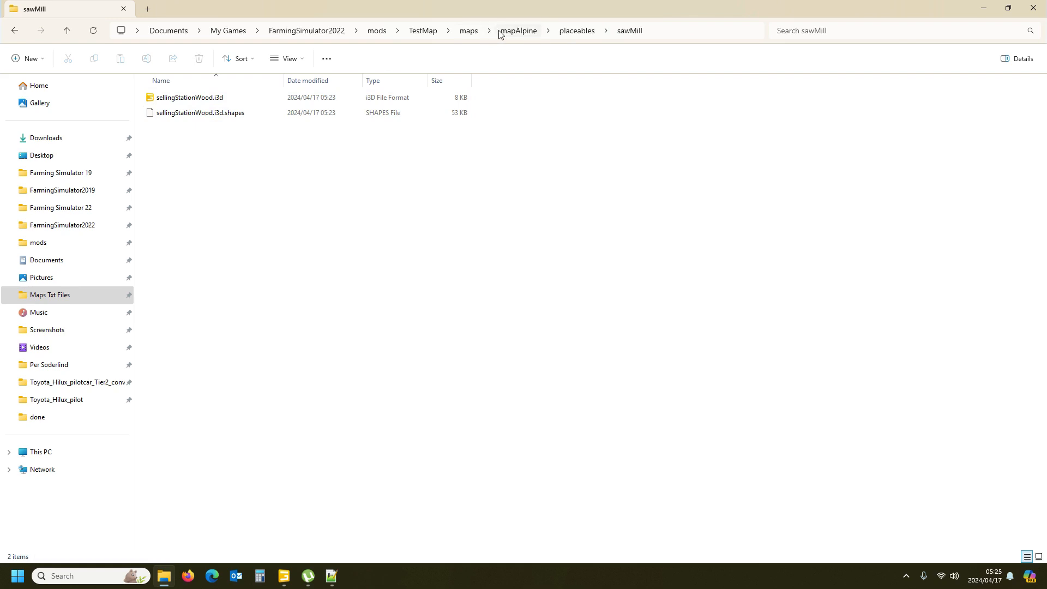
{"action": "left_click", "coordinate": [333, 577]}
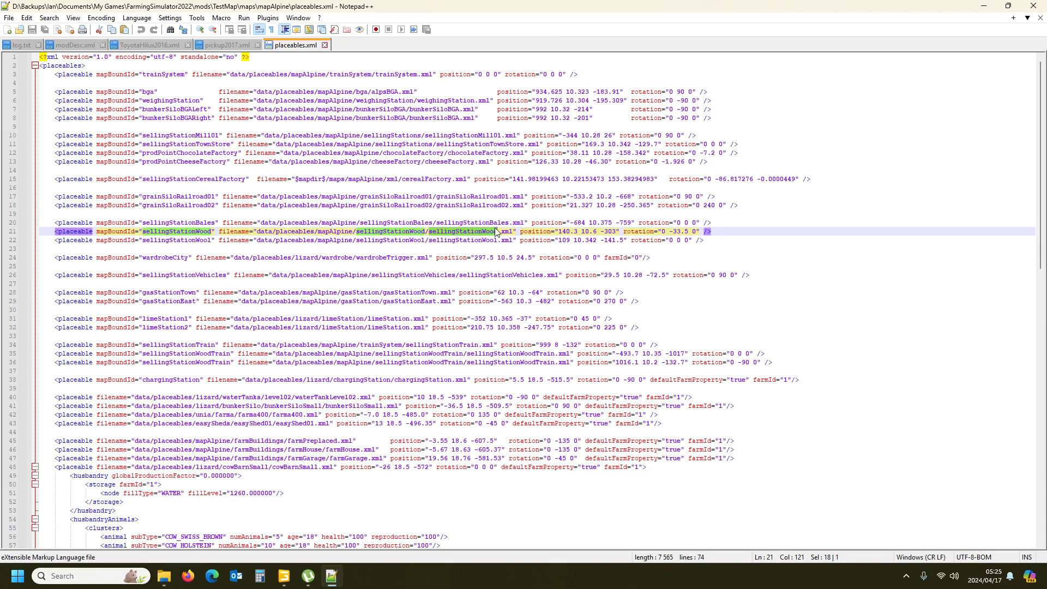
{"action": "mouse_move", "coordinate": [173, 573]}
{"action": "left_click", "coordinate": [218, 499]}
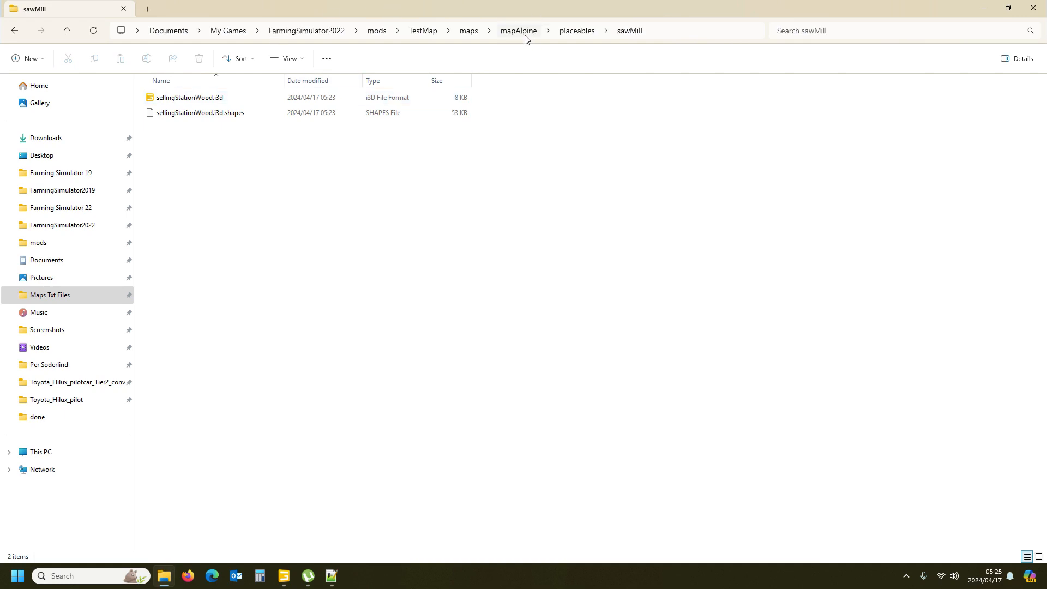
Copy sellingStationWood.xml from the Farming Simulator 22 game folder data/placeables/mapAlpine/sellingStationWood, opened in a separate Explorer tab.
{"action": "left_click", "coordinate": [147, 8]}
{"action": "left_click", "coordinate": [54, 208]}
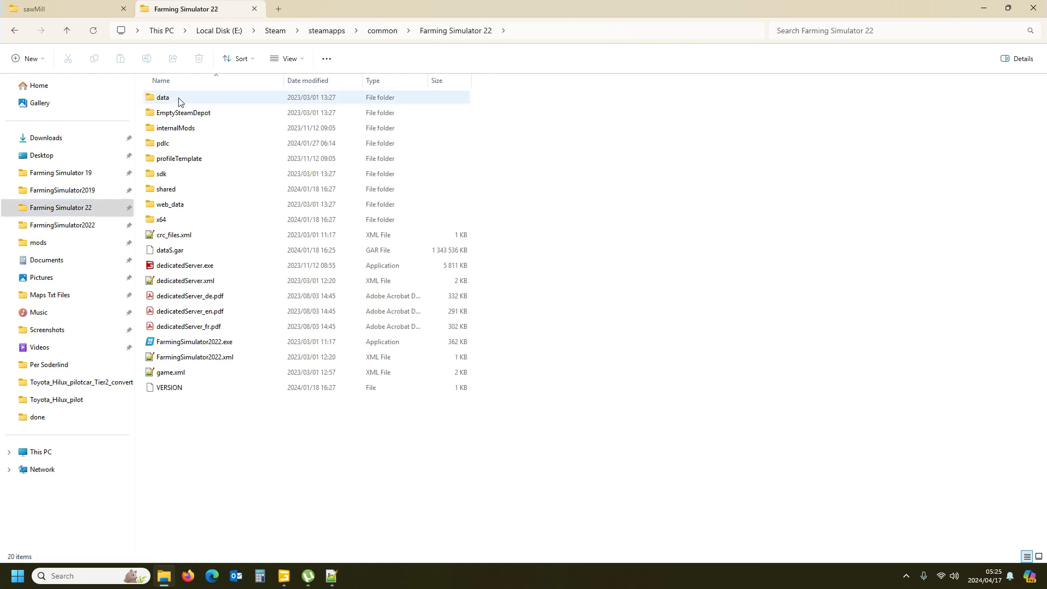
{"action": "double_click", "coordinate": [180, 100]}
{"action": "double_click", "coordinate": [177, 220]}
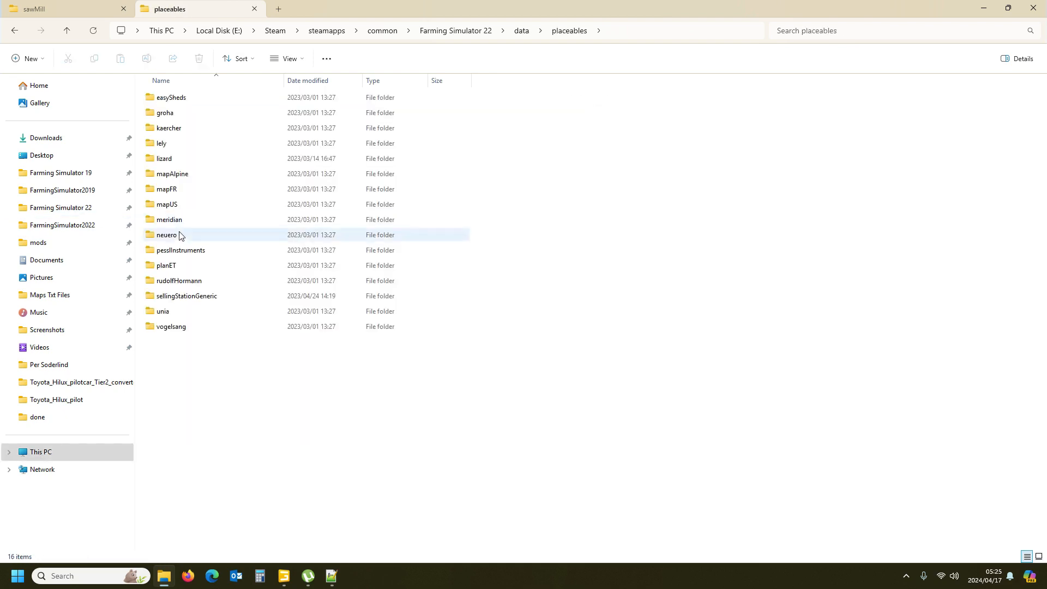
{"action": "double_click", "coordinate": [183, 174]}
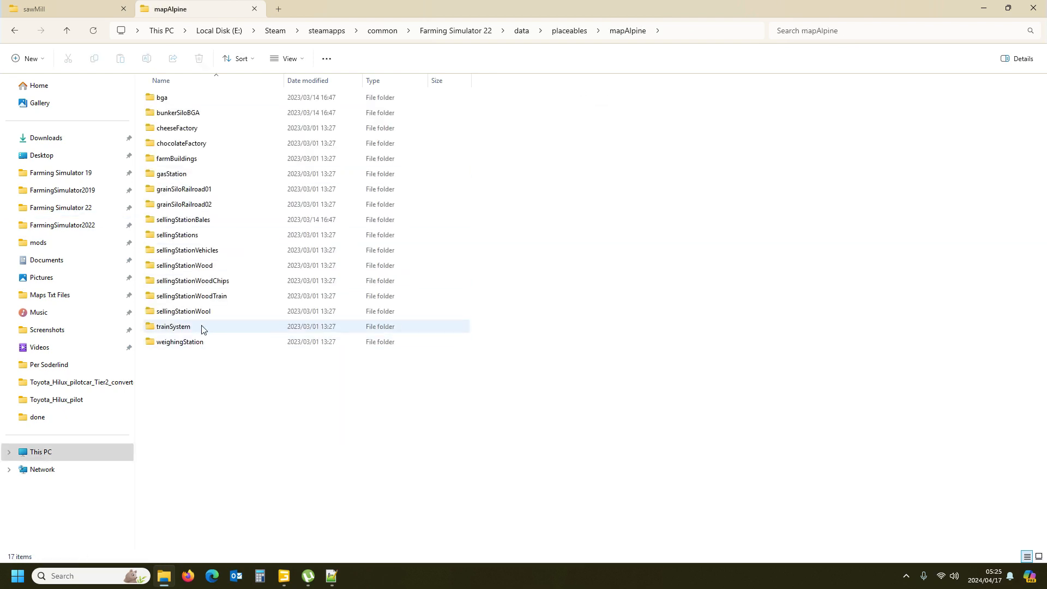
{"action": "double_click", "coordinate": [204, 264]}
{"action": "left_click", "coordinate": [198, 129]}
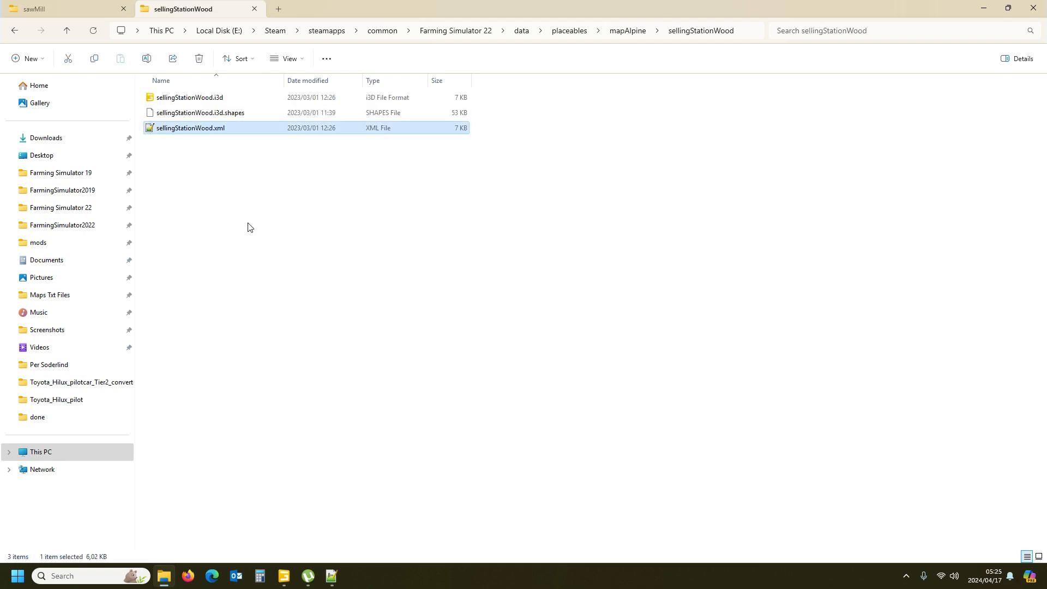
{"action": "key", "text": "ctrl+c"}
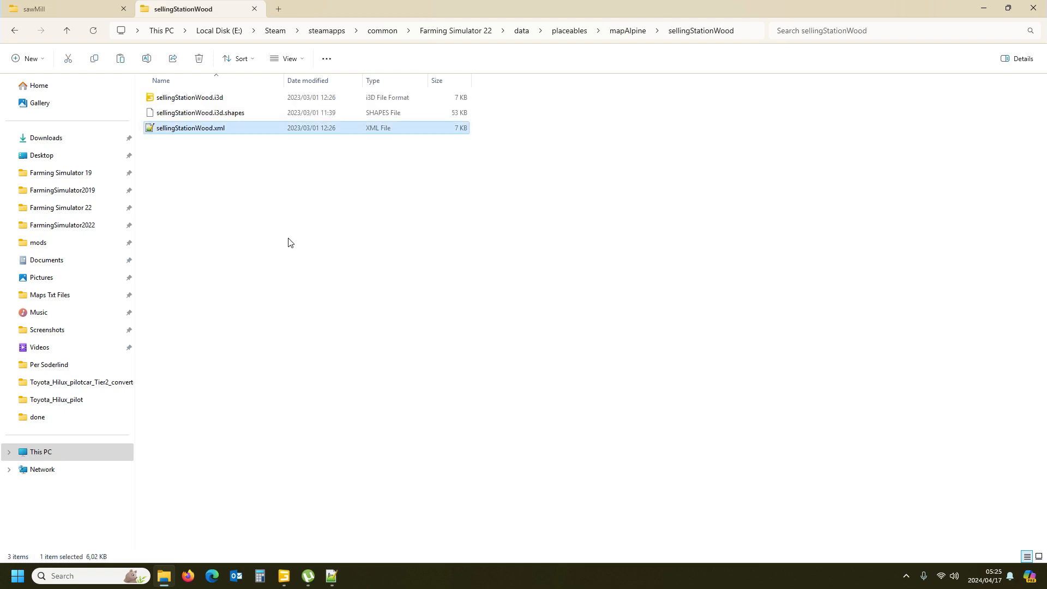
Paste sellingStationWood.xml into the mod's sawMill folder and open the copy in Notepad++.
{"action": "left_click", "coordinate": [38, 10]}
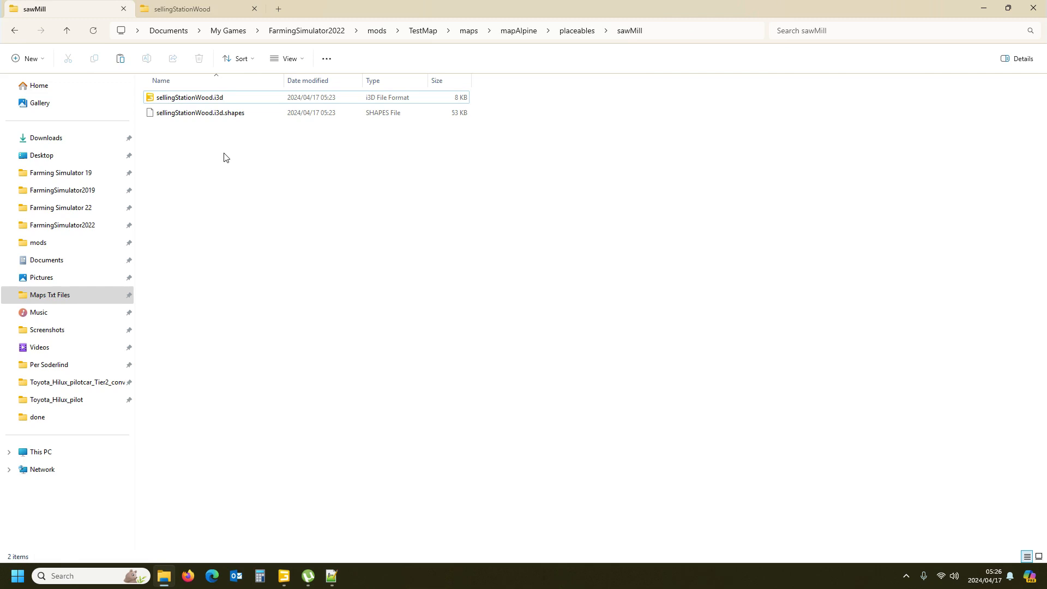
{"action": "key", "text": "ctrl+v"}
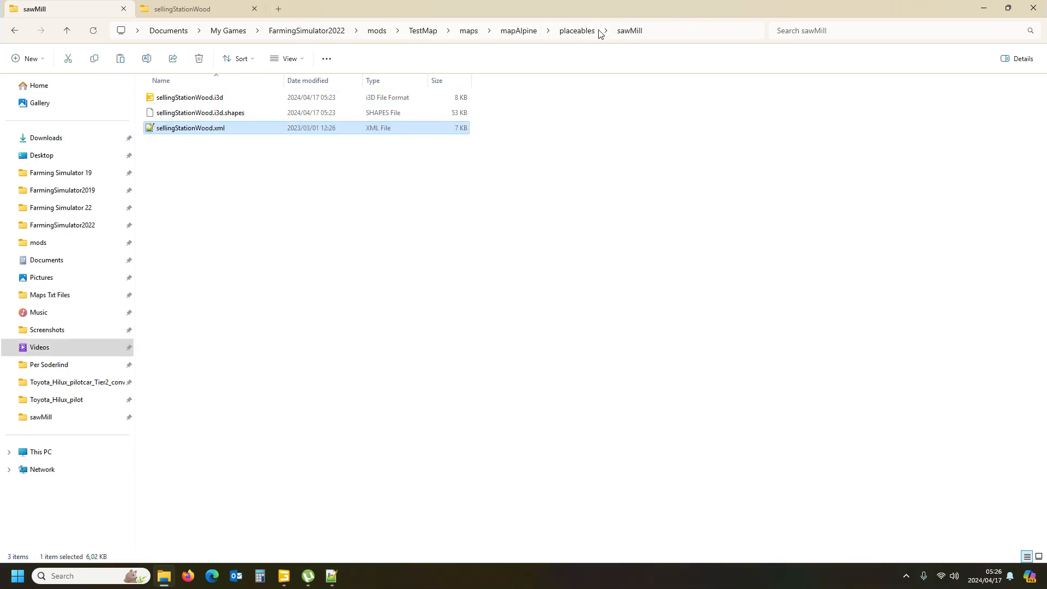
{"action": "double_click", "coordinate": [221, 129]}
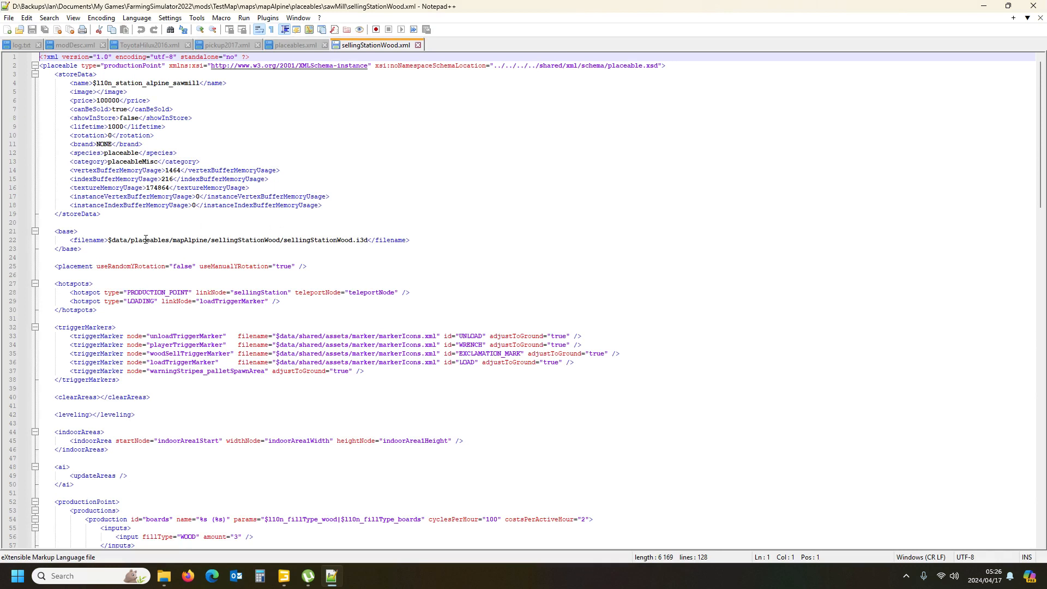
Copy the path portion maps\mapAlpine\placeables\sawMill from the mod's sawMill folder address in File Explorer.
{"action": "left_click", "coordinate": [90, 241]}
{"action": "left_click_drag", "start_coordinate": [111, 240], "coordinate": [368, 241]}
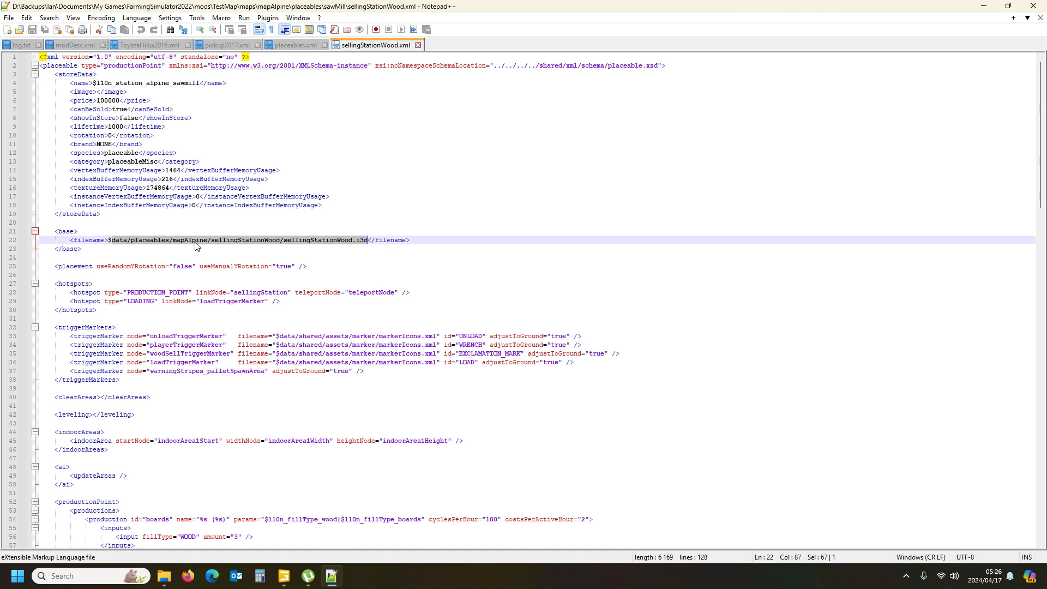
{"action": "mouse_move", "coordinate": [164, 582]}
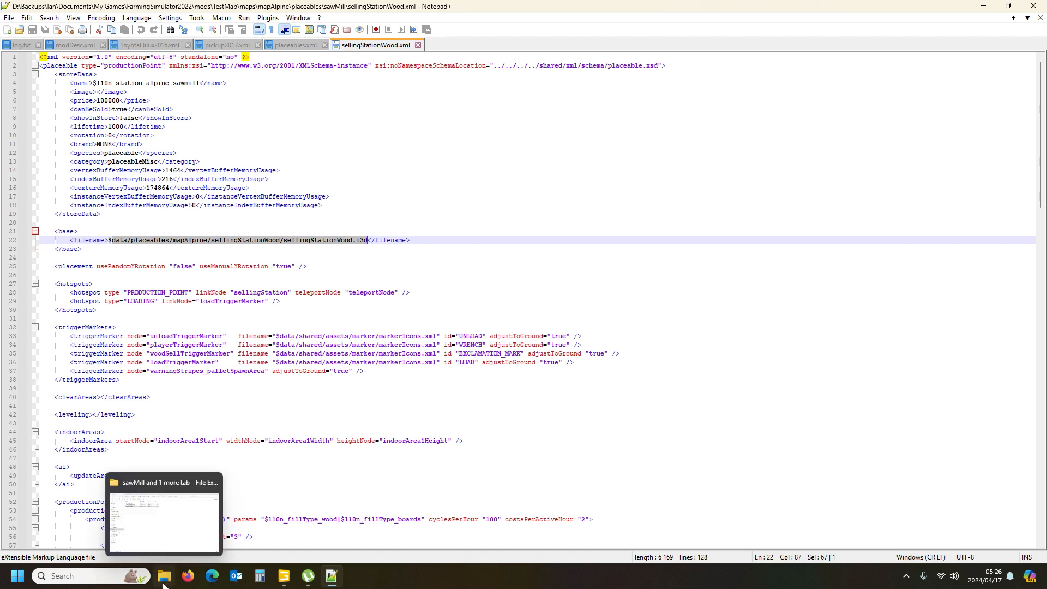
{"action": "left_click", "coordinate": [163, 523]}
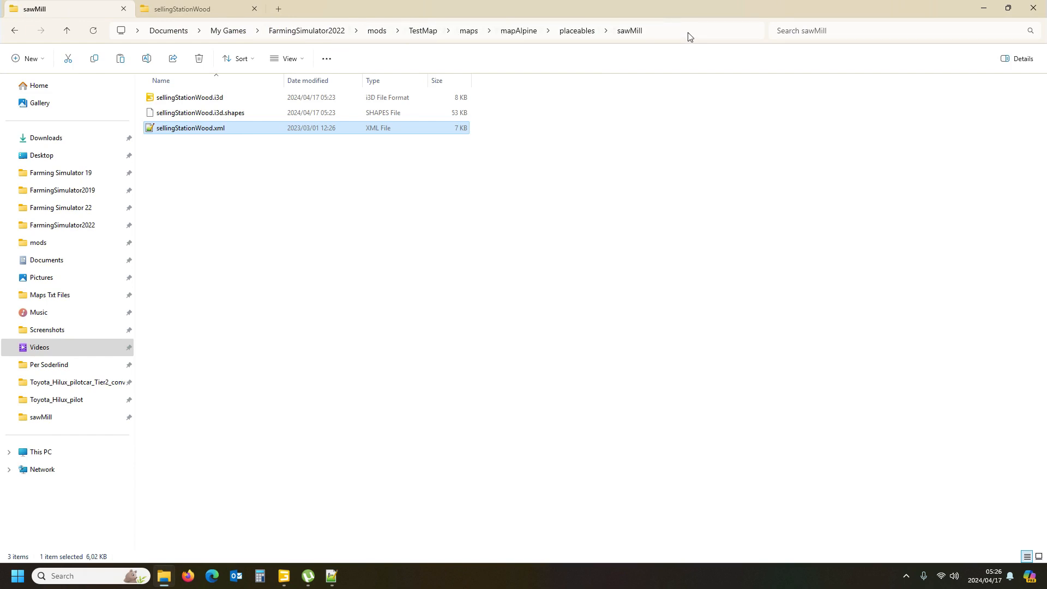
{"action": "left_click", "coordinate": [659, 31]}
{"action": "left_click", "coordinate": [600, 29]}
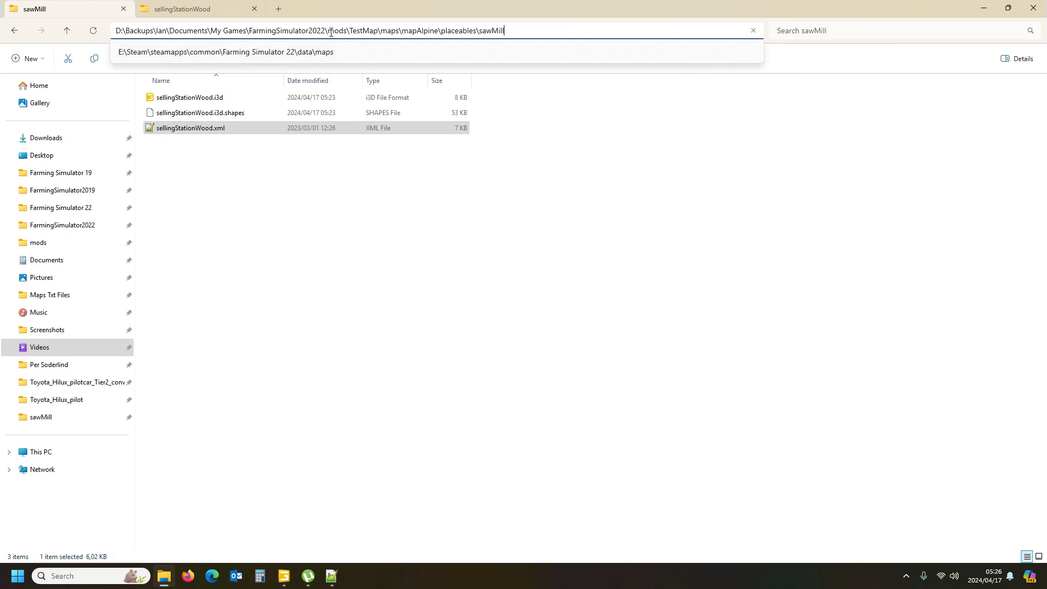
{"action": "left_click_drag", "start_coordinate": [349, 31], "coordinate": [377, 33]}
{"action": "left_click", "coordinate": [380, 31]}
{"action": "left_click_drag", "start_coordinate": [382, 31], "coordinate": [517, 35]}
{"action": "key", "text": "ctrl+c"}
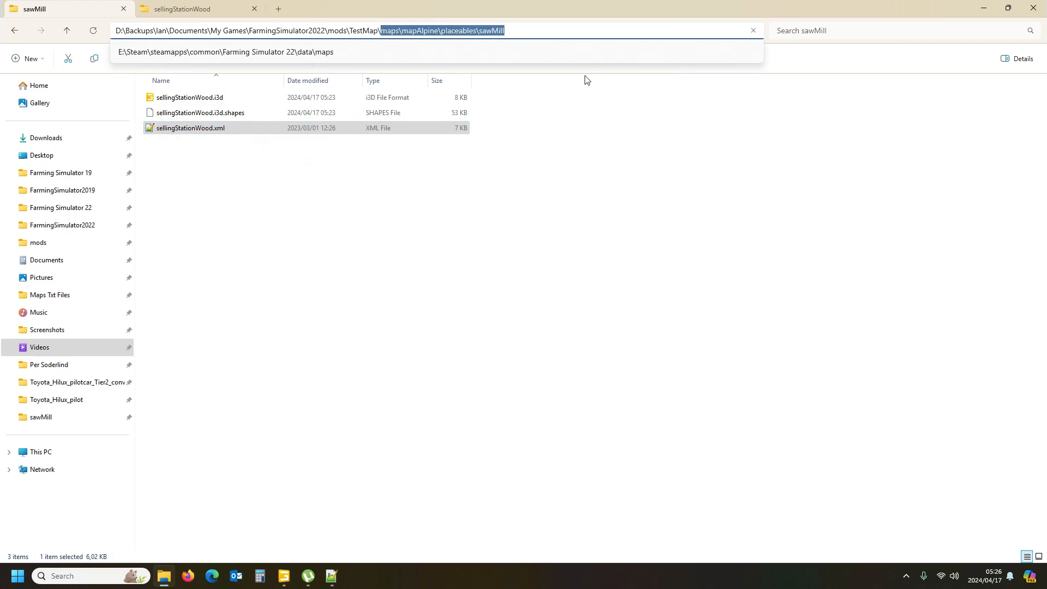
Replace the folder path in the base filename of sellingStationWood.xml in Notepad++ with maps/mapAlpine/placeables/sawMill, using forward slashes.
{"action": "mouse_move", "coordinate": [333, 577]}
{"action": "left_click", "coordinate": [333, 577]}
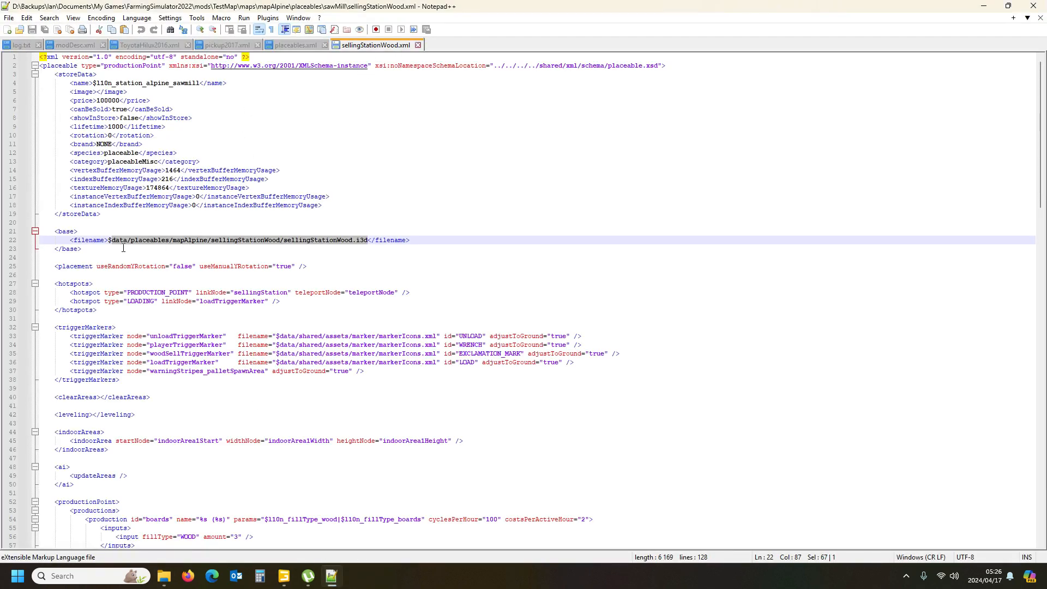
{"action": "left_click_drag", "start_coordinate": [109, 241], "coordinate": [281, 244]}
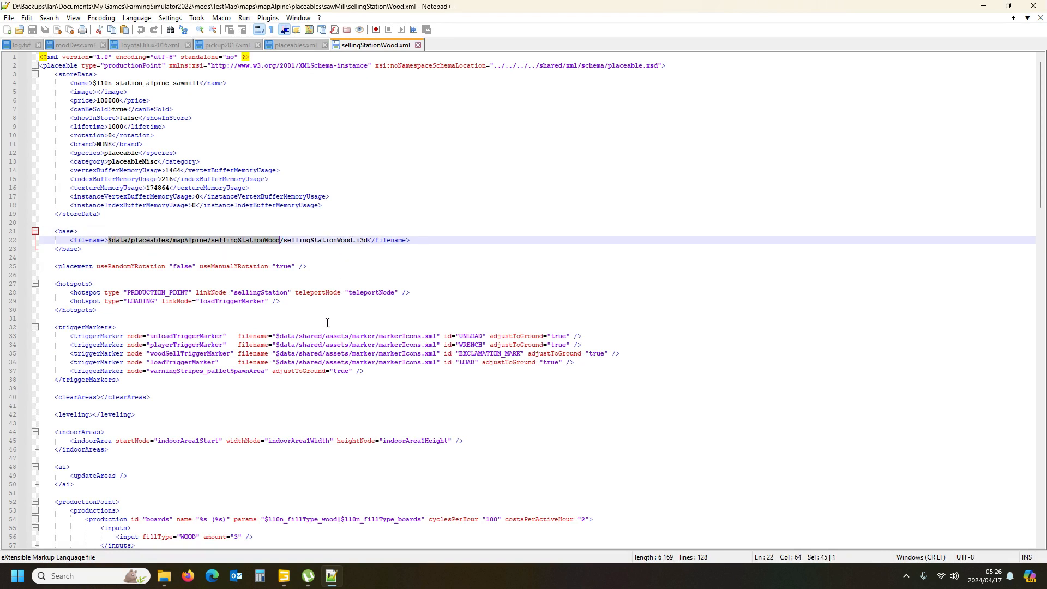
{"action": "key", "text": "ctrl+v"}
{"action": "double_click", "coordinate": [125, 240]}
{"action": "type", "text": "/"}
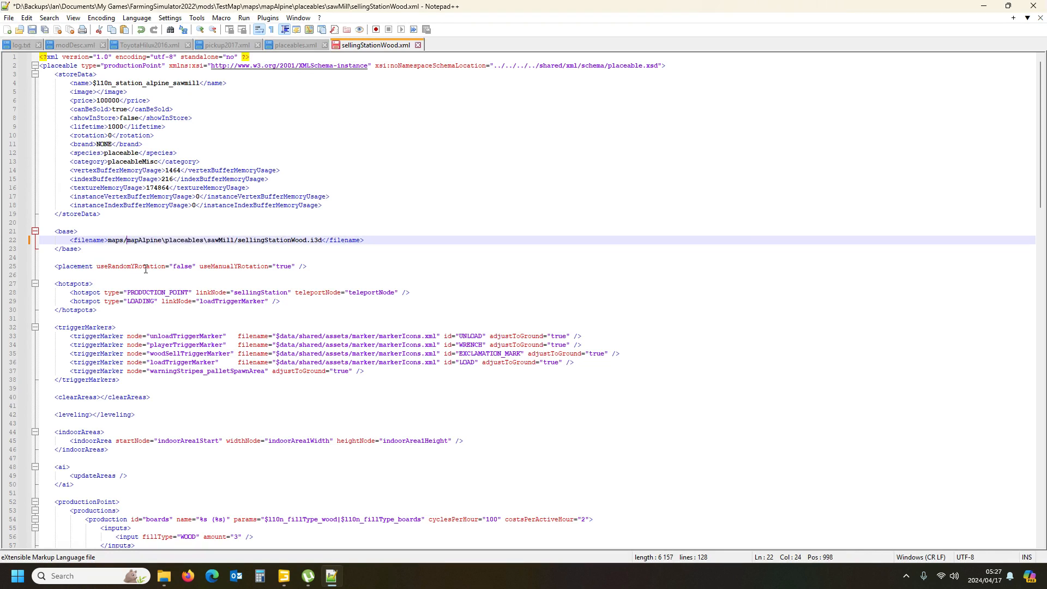
{"action": "double_click", "coordinate": [164, 241]}
{"action": "type", "text": "/"}
{"action": "double_click", "coordinate": [204, 241]}
{"action": "type", "text": "/"}
Copy the i3d file's base name from the sawMill folder and paste it over sellingStationWood in the base filename.
{"action": "mouse_move", "coordinate": [164, 575]}
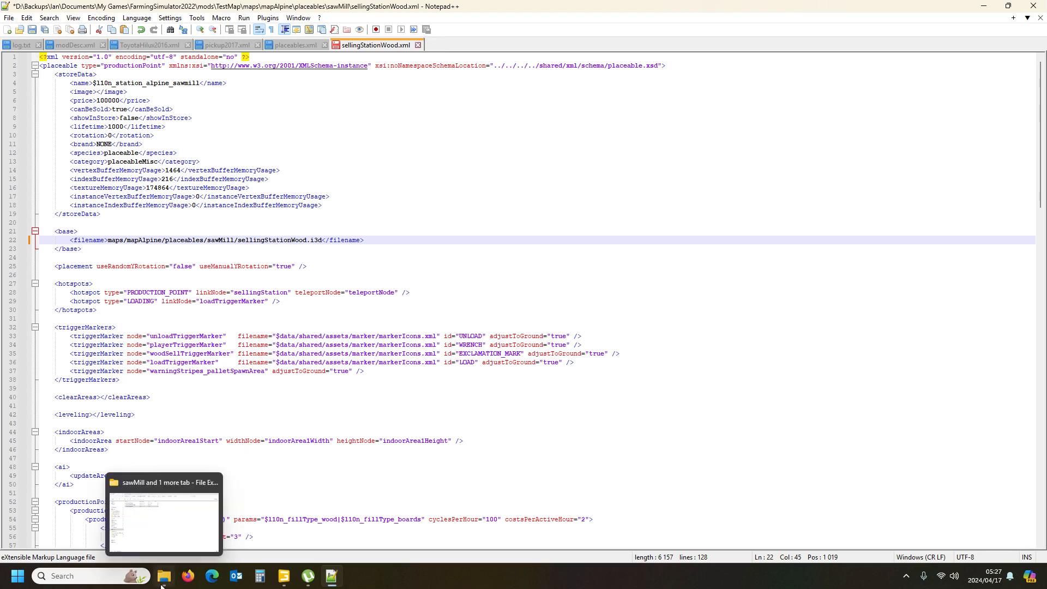
{"action": "left_click", "coordinate": [163, 510]}
{"action": "left_click", "coordinate": [169, 101]}
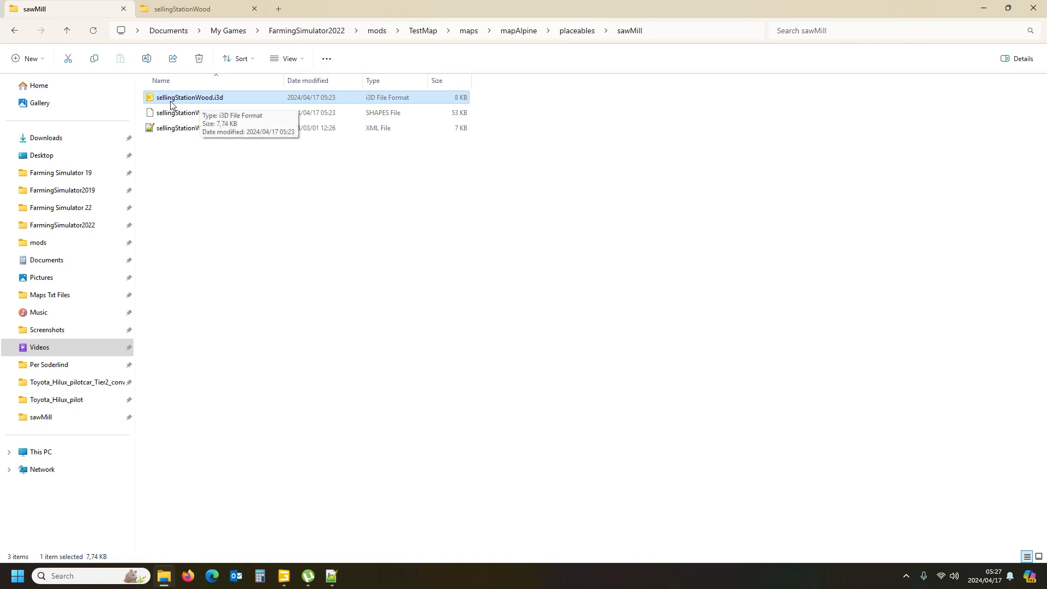
{"action": "left_click", "coordinate": [178, 103]}
{"action": "key", "text": "ctrl+c"}
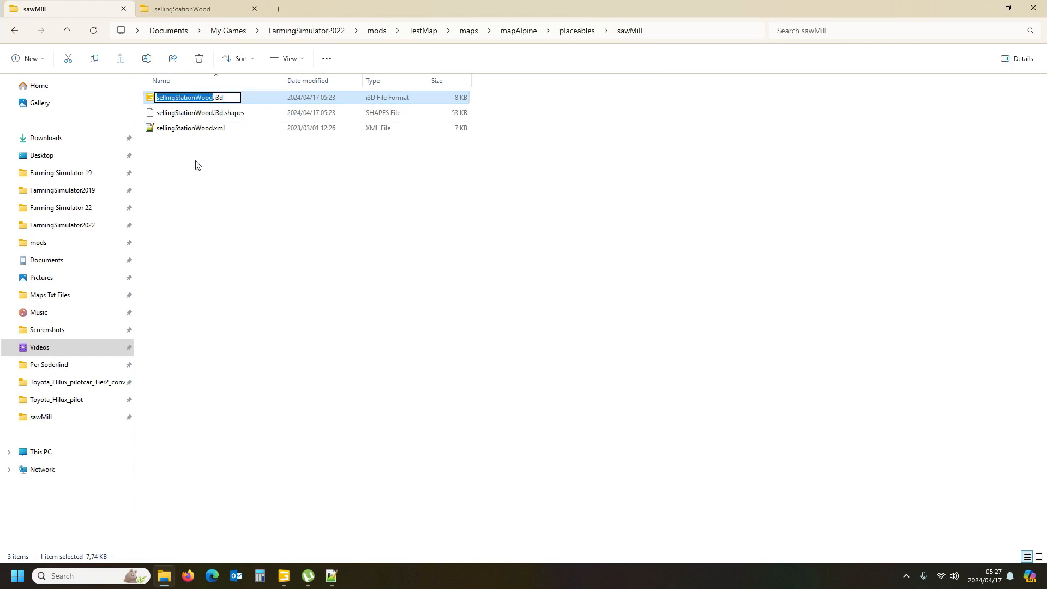
{"action": "left_click", "coordinate": [332, 575]}
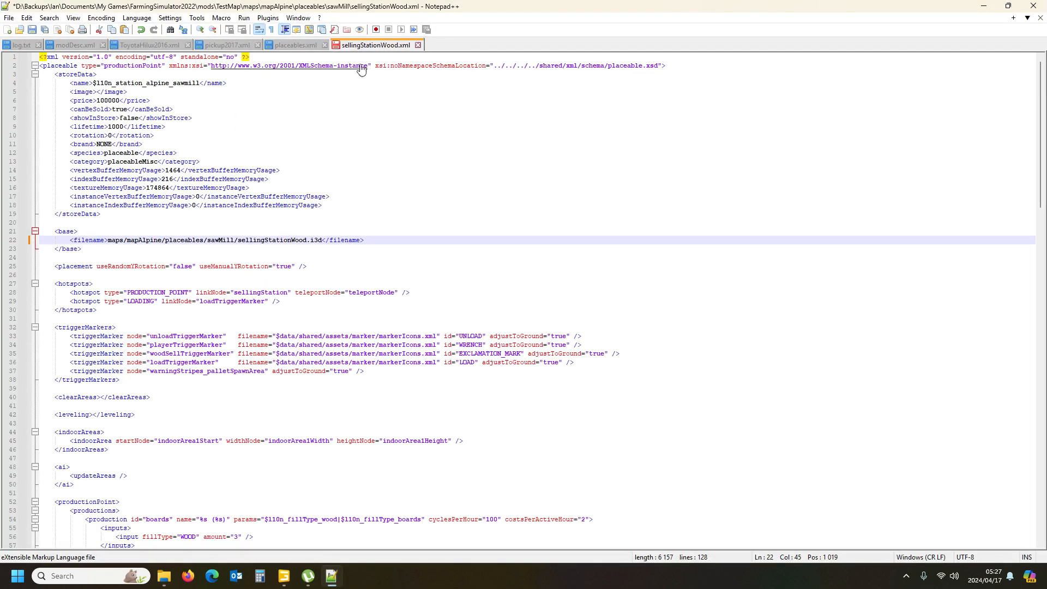
{"action": "double_click", "coordinate": [272, 241]}
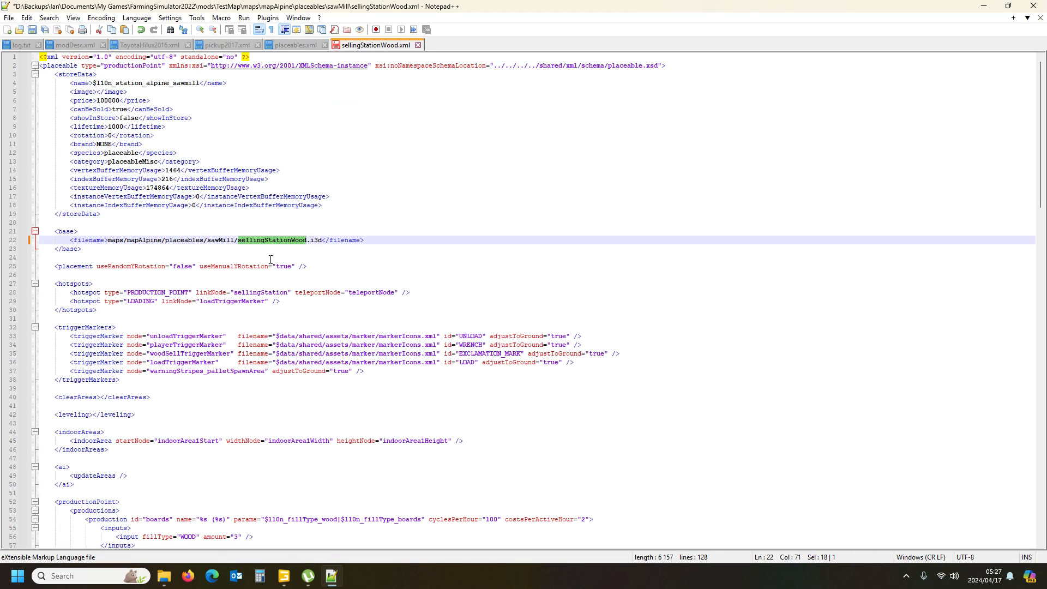
{"action": "key", "text": "ctrl+v"}
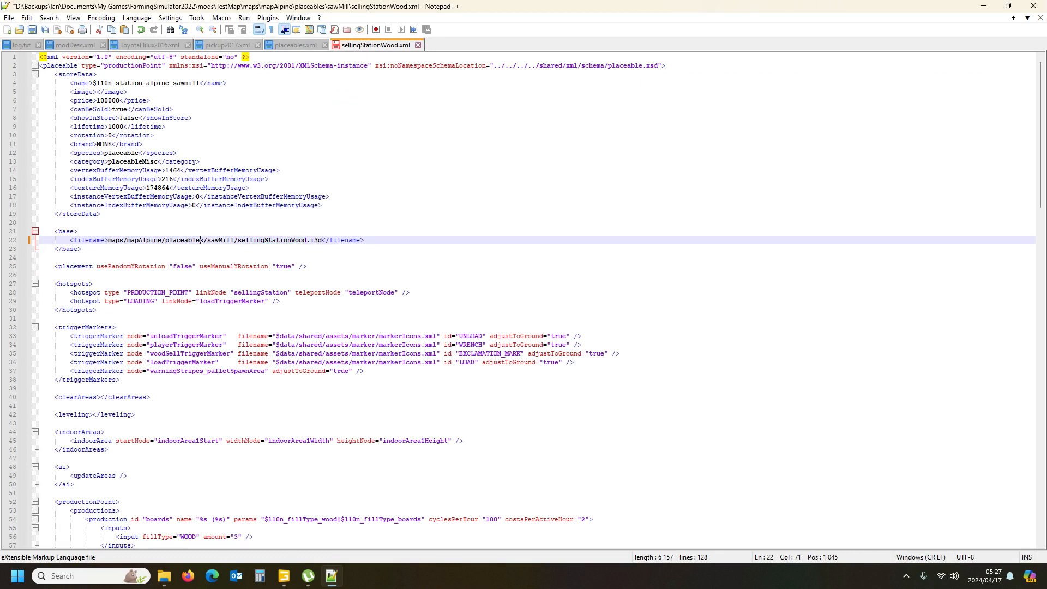
{"action": "left_click", "coordinate": [164, 575]}
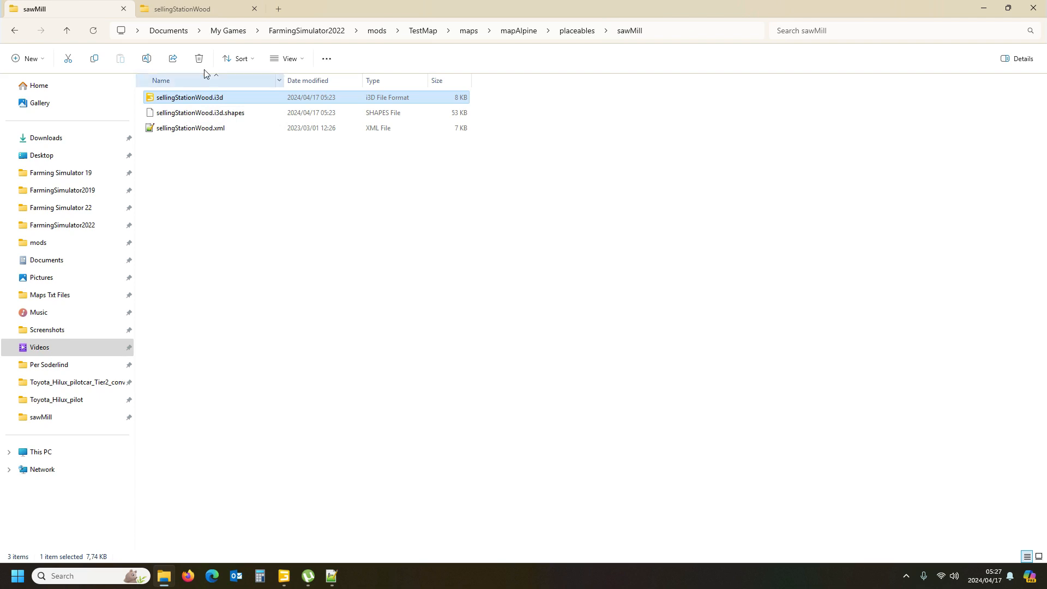
{"action": "left_click", "coordinate": [332, 576]}
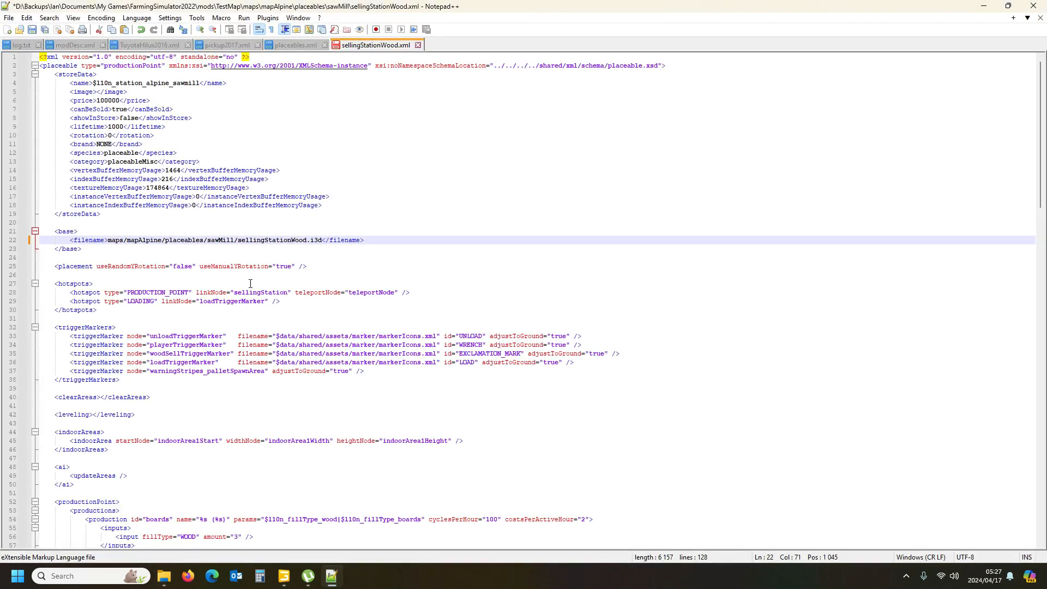
Review the rest of sellingStationWood.xml, including the production, storage, loadingStation, palletSpawner, playerTrigger, sounds and i3dMappings sections.
{"action": "scroll", "coordinate": [251, 283], "scroll_direction": "down", "scroll_amount": 3}
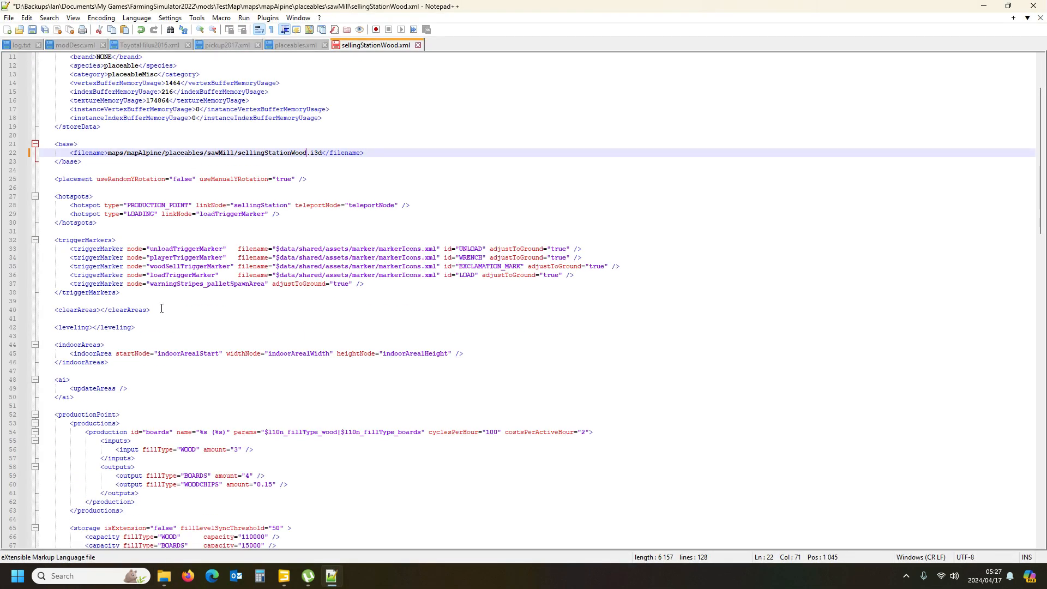
{"action": "scroll", "coordinate": [166, 300], "scroll_direction": "down", "scroll_amount": 3}
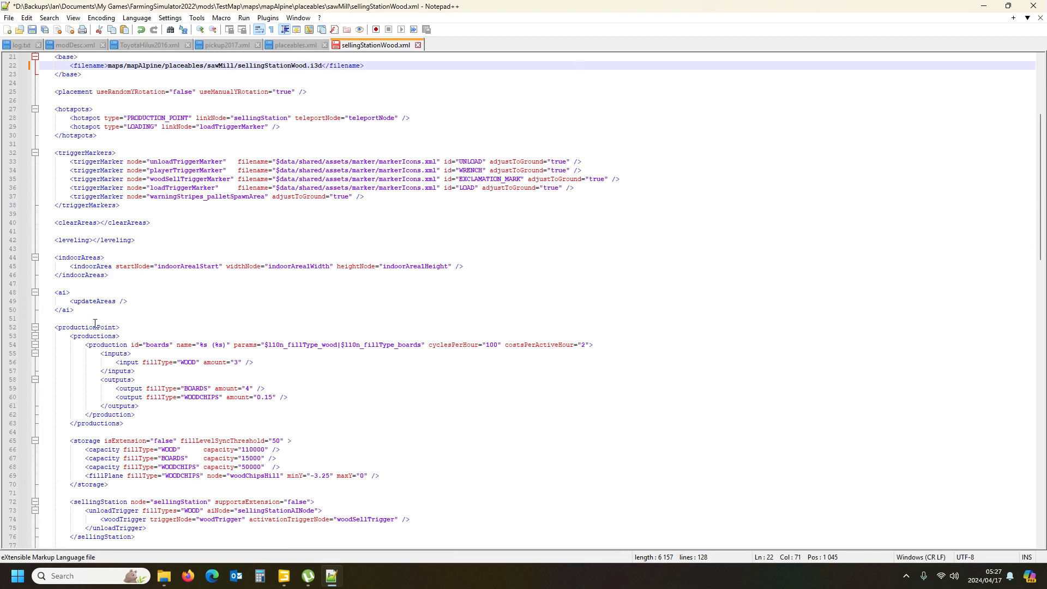
{"action": "left_click", "coordinate": [364, 349]}
{"action": "scroll", "coordinate": [358, 375], "scroll_direction": "down", "scroll_amount": 3}
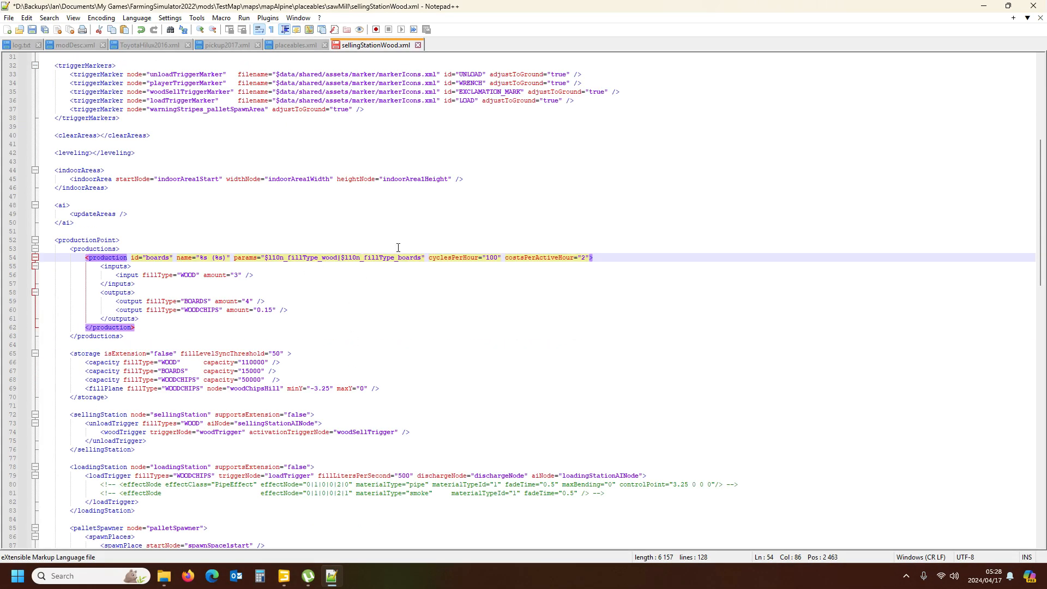
{"action": "scroll", "coordinate": [335, 319], "scroll_direction": "down", "scroll_amount": 6}
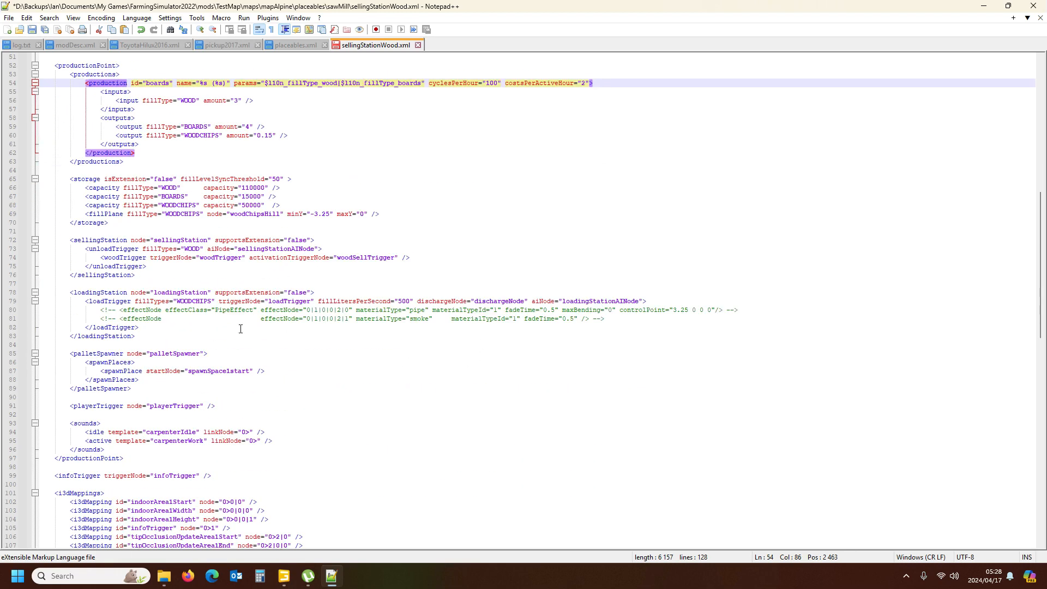
{"action": "left_click", "coordinate": [91, 295]}
{"action": "scroll", "coordinate": [163, 349], "scroll_direction": "down", "scroll_amount": 6}
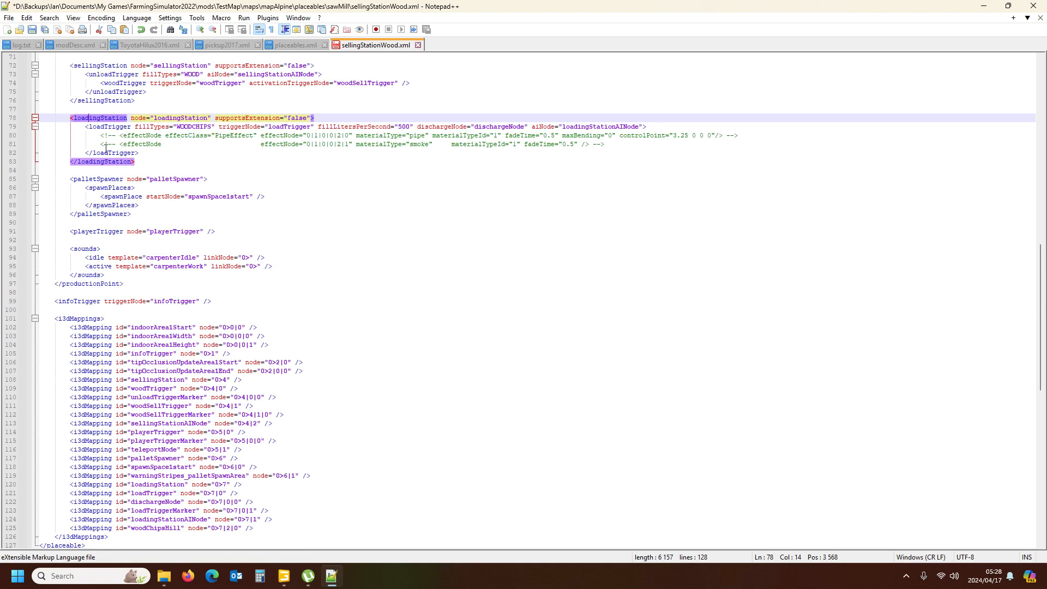
{"action": "left_click", "coordinate": [85, 179]}
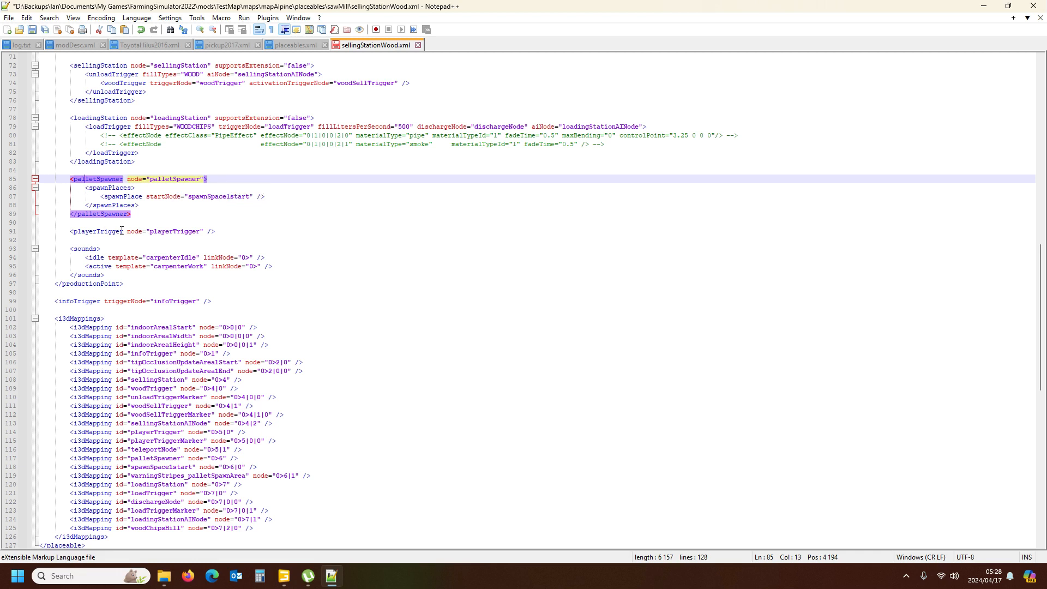
{"action": "left_click", "coordinate": [96, 232]}
{"action": "left_click", "coordinate": [84, 248]}
{"action": "scroll", "coordinate": [124, 273], "scroll_direction": "down", "scroll_amount": 7}
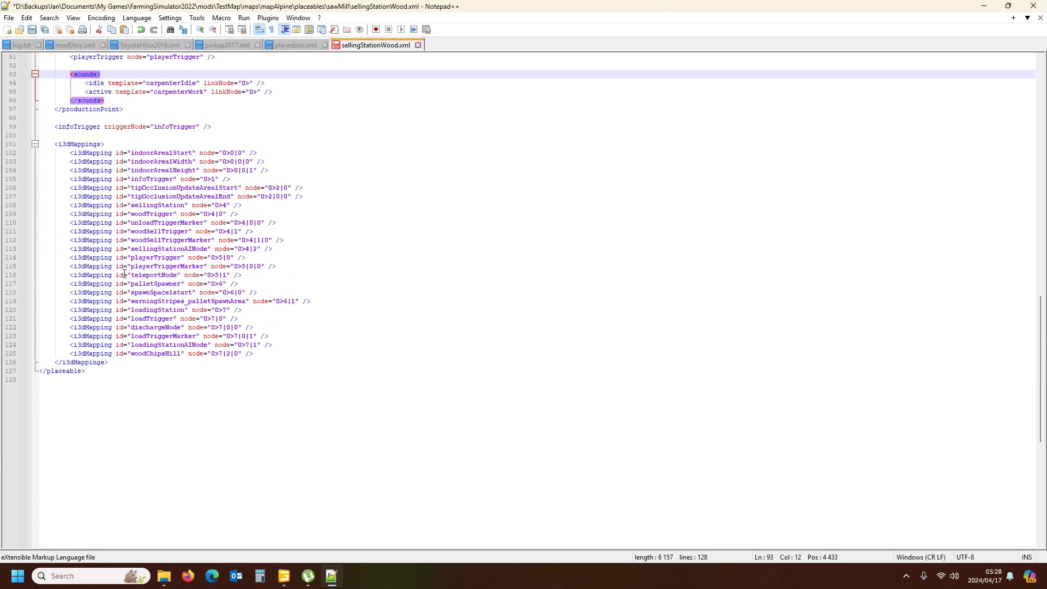
{"action": "scroll", "coordinate": [124, 273], "scroll_direction": "up", "scroll_amount": 20}
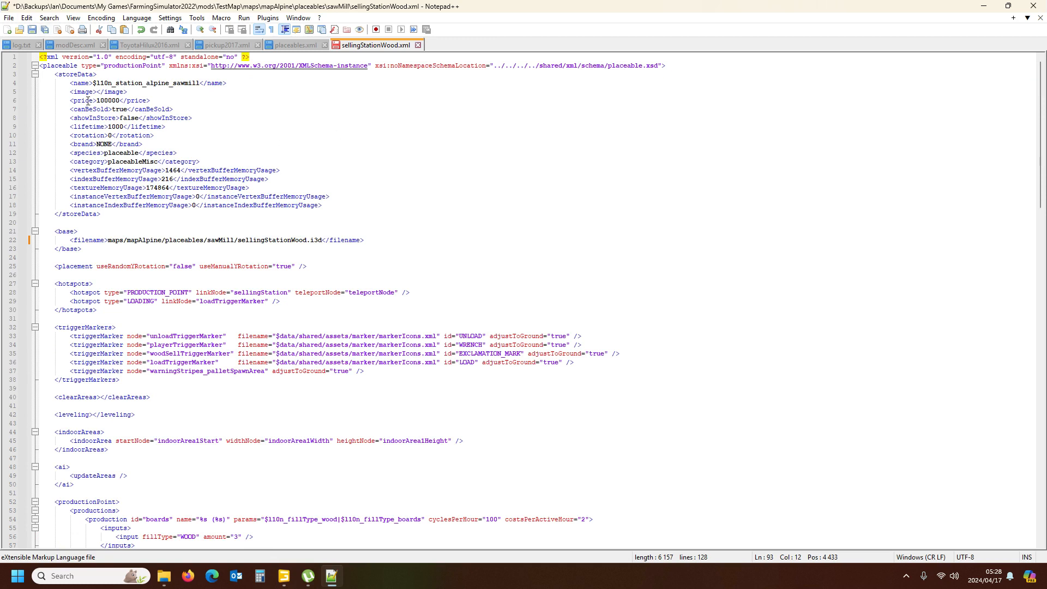
Save sellingStationWood.xml and open modDesc.xml from the TestMap mod folder.
{"action": "left_click", "coordinate": [98, 93]}
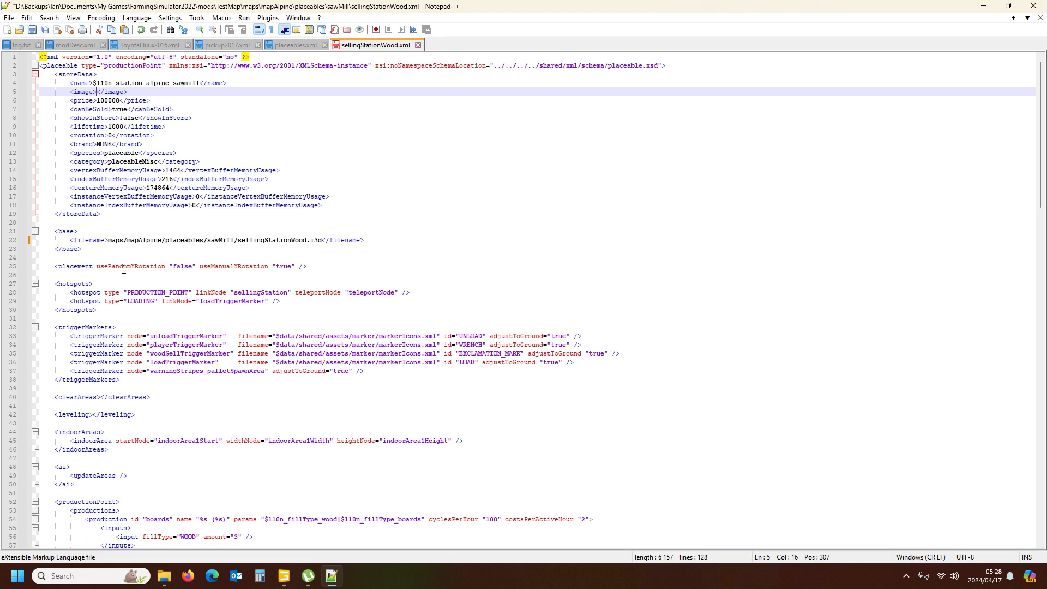
{"action": "left_click", "coordinate": [32, 31]}
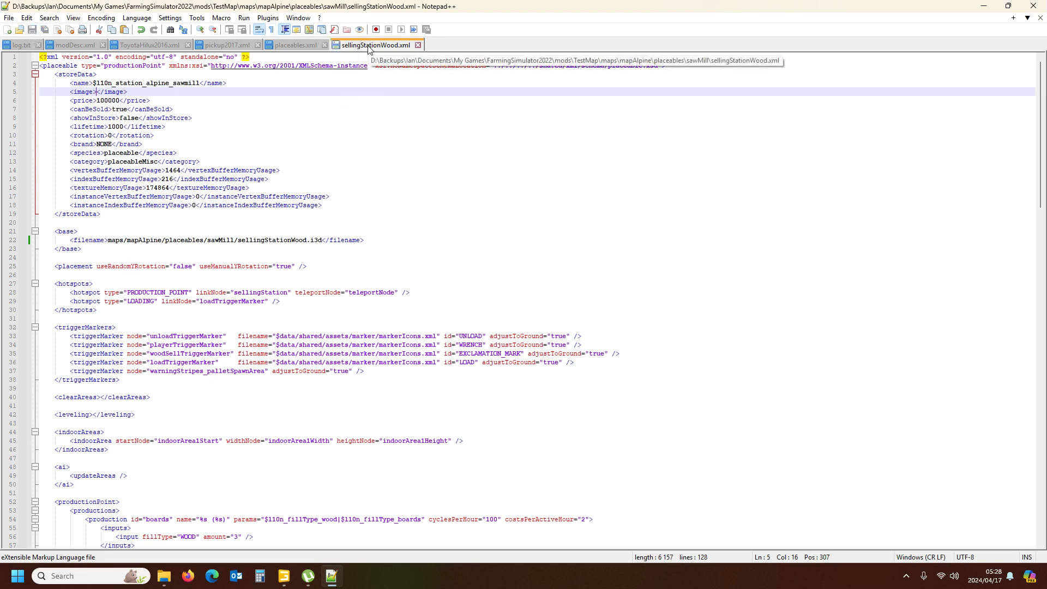
{"action": "left_click", "coordinate": [329, 579]}
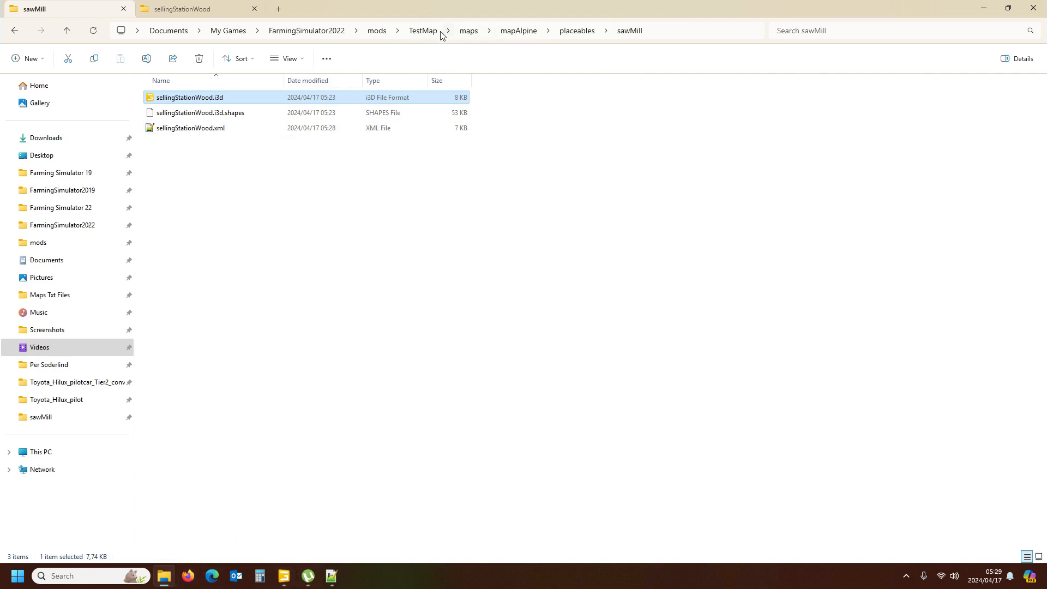
{"action": "left_click", "coordinate": [419, 34]}
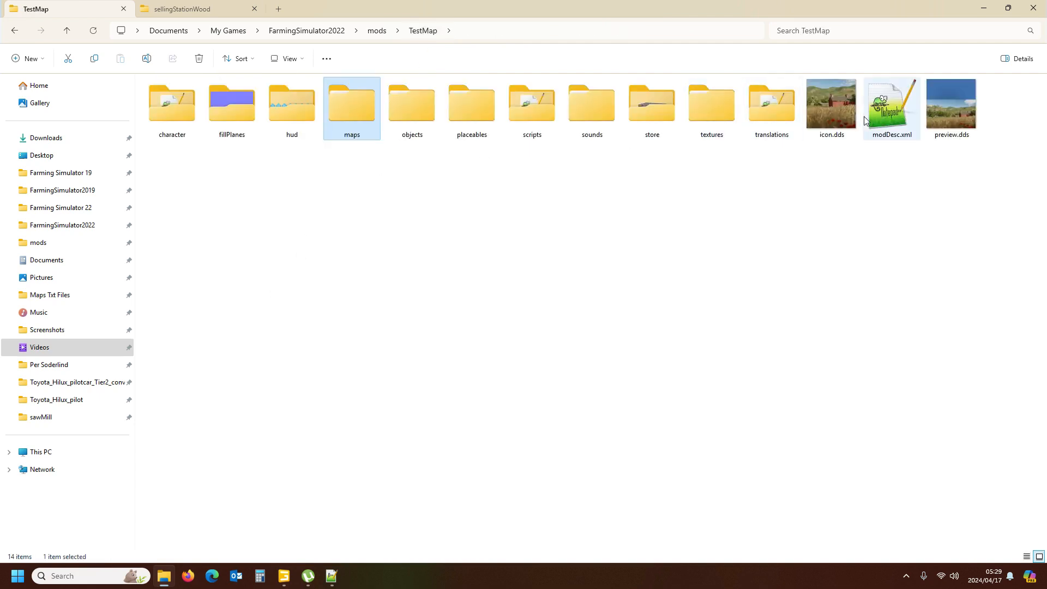
{"action": "double_click", "coordinate": [880, 117]}
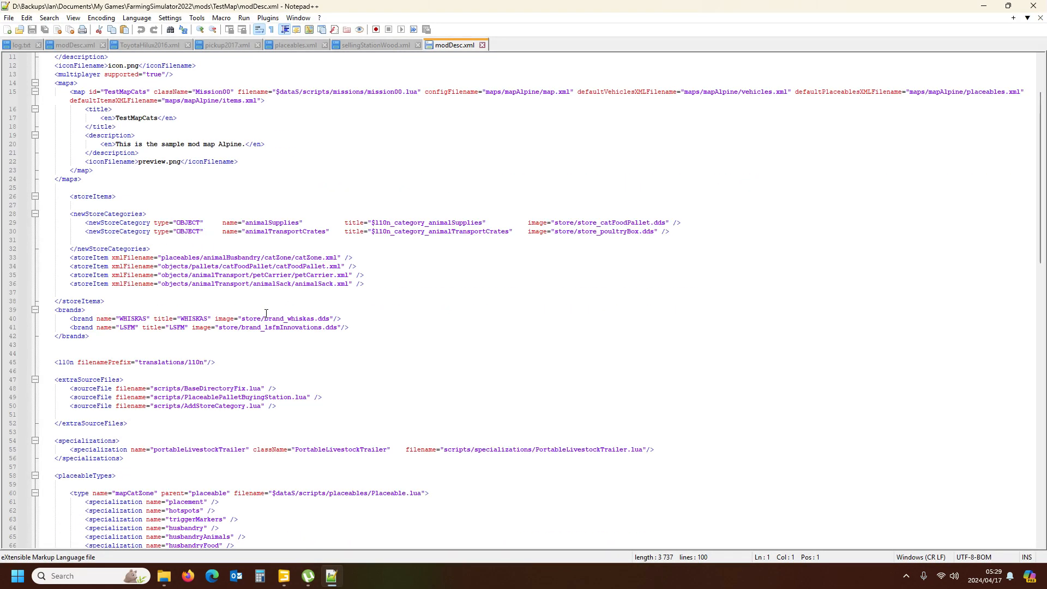
Duplicate the animalSack.xml storeItem line at the end of the storeItems section in modDesc.xml.
{"action": "left_click", "coordinate": [75, 302]}
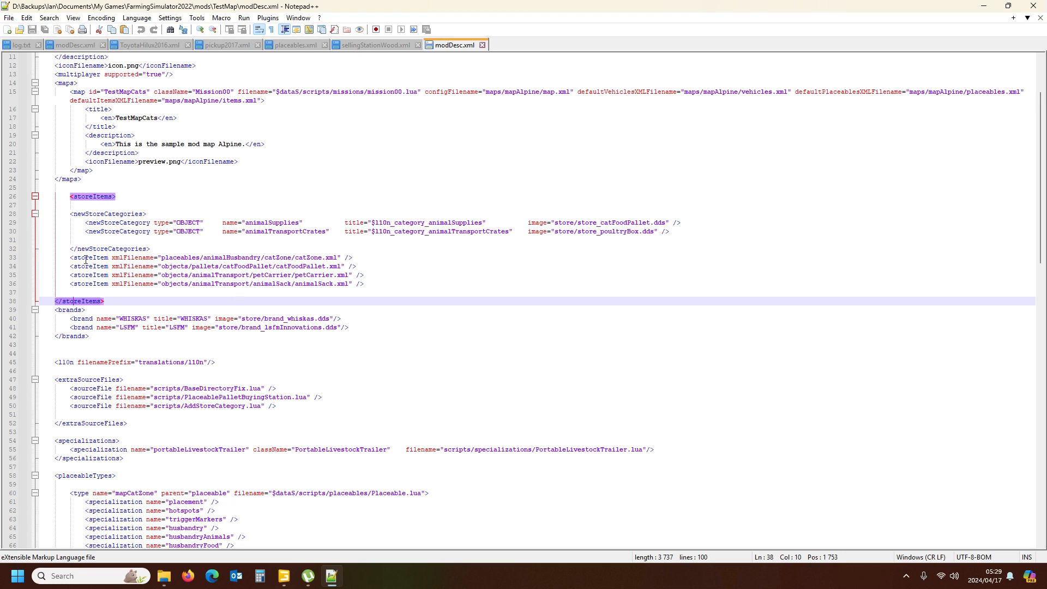
{"action": "left_click", "coordinate": [230, 285]}
{"action": "left_click", "coordinate": [11, 286]}
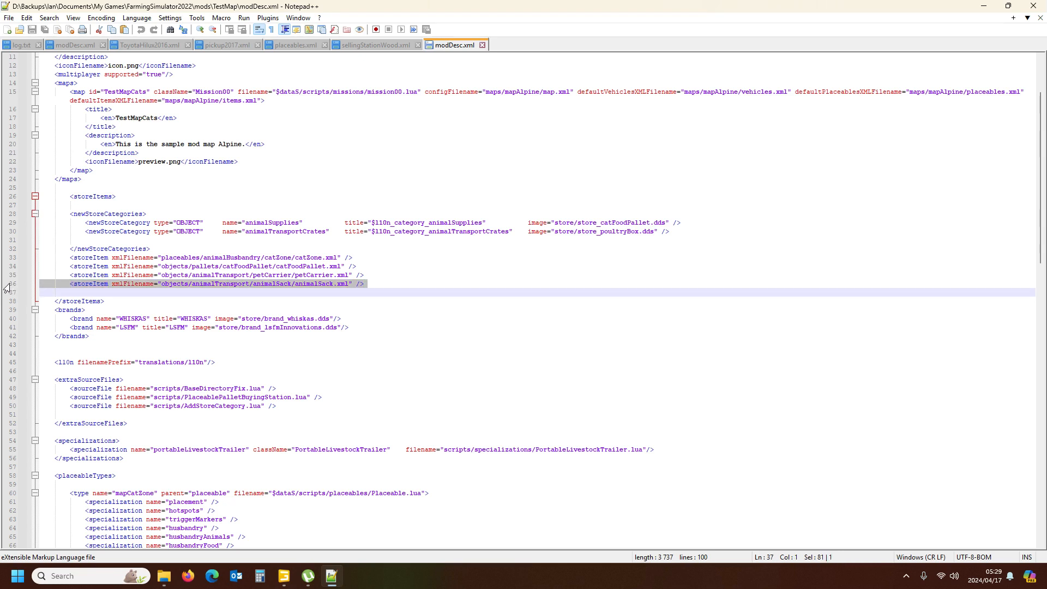
{"action": "type", "text": "<storeItem xmlFilename=\"objects/animalTransport/animalSack/animalSack.xml\" />"}
{"action": "type", "text": "<storeItem xmlFilename=\"objects/animalTransport/animalSack/animalSack.xml\" />"}
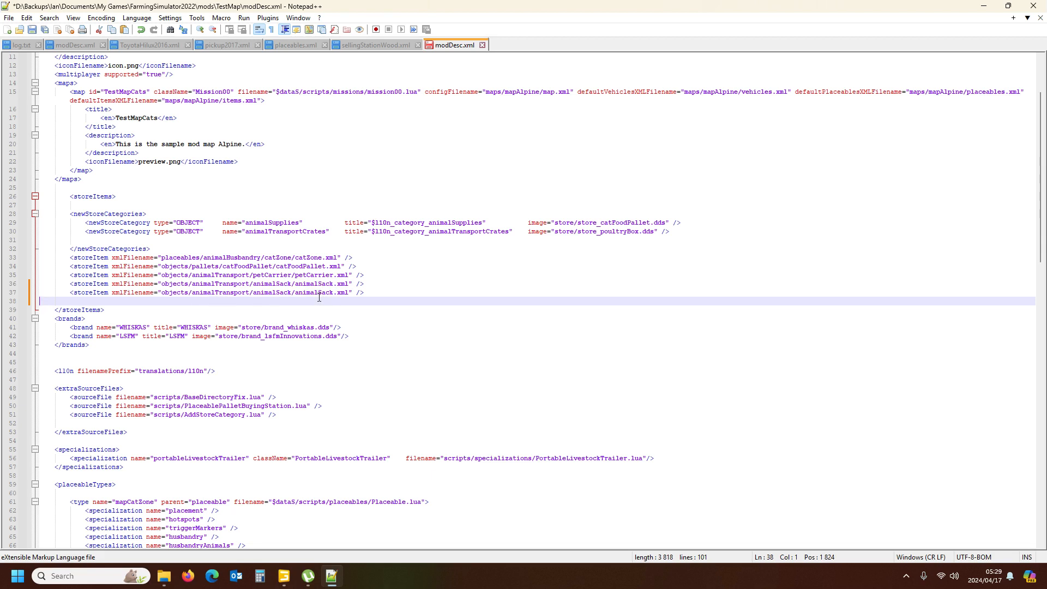
Copy the folder path maps/mapAlpine/placeables/sawMill from the base filename in sellingStationWood.xml.
{"action": "left_click", "coordinate": [294, 44]}
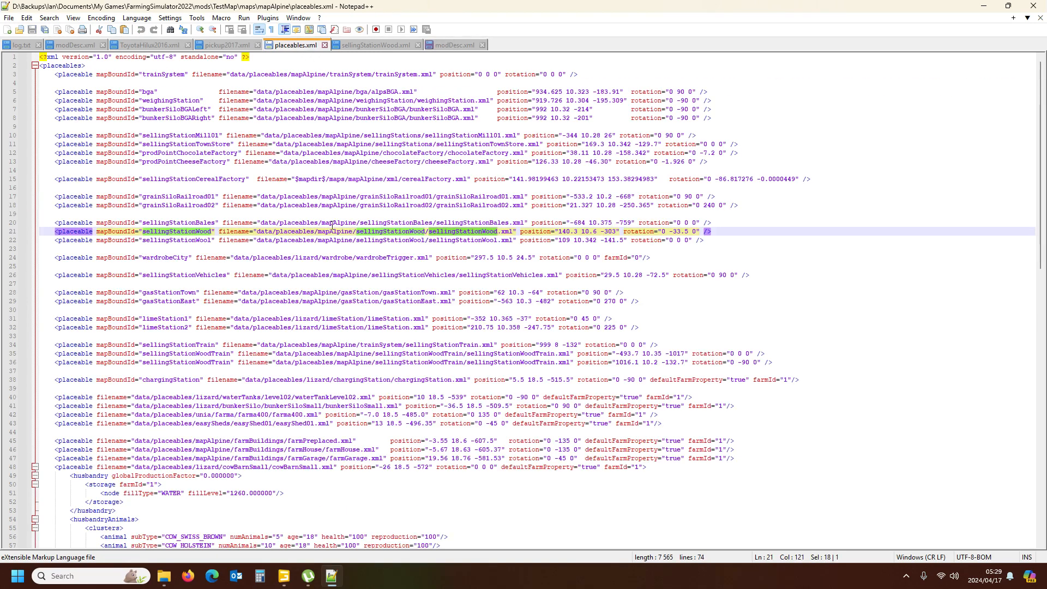
{"action": "left_click", "coordinate": [361, 47]}
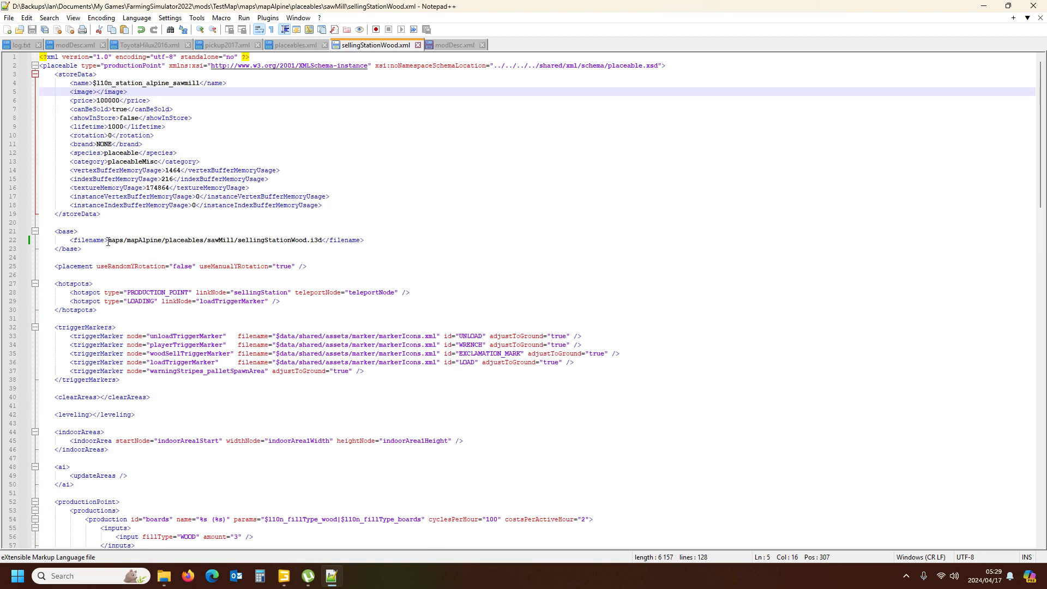
{"action": "left_click_drag", "start_coordinate": [108, 241], "coordinate": [236, 238]}
{"action": "key", "text": "ctrl+c"}
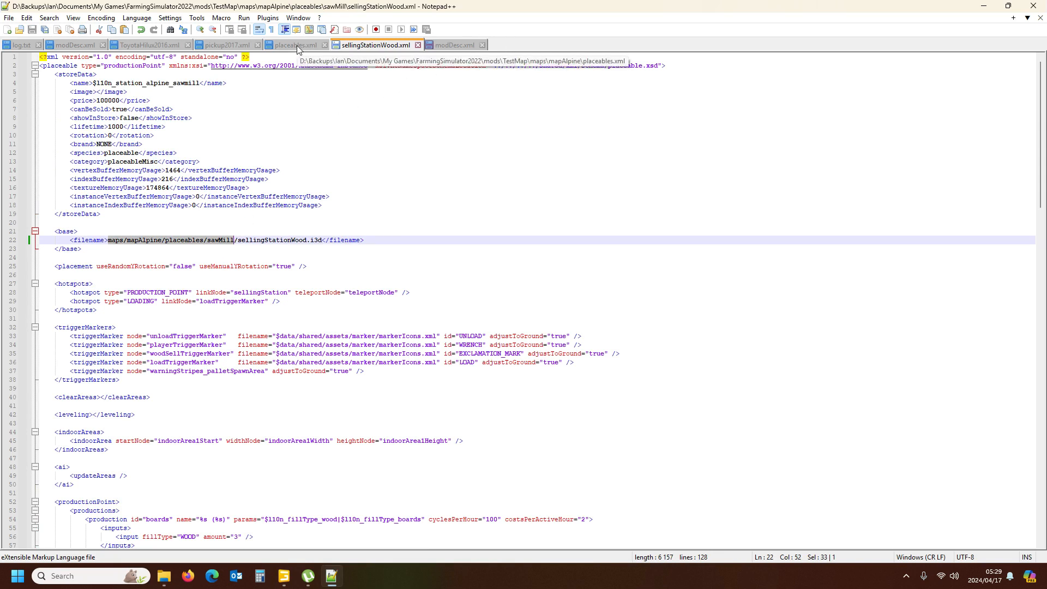
Replace the folder path in the duplicated animalSack.xml storeItem line of modDesc.xml with maps/mapAlpine/placeables/sawMill.
{"action": "left_click", "coordinate": [453, 44]}
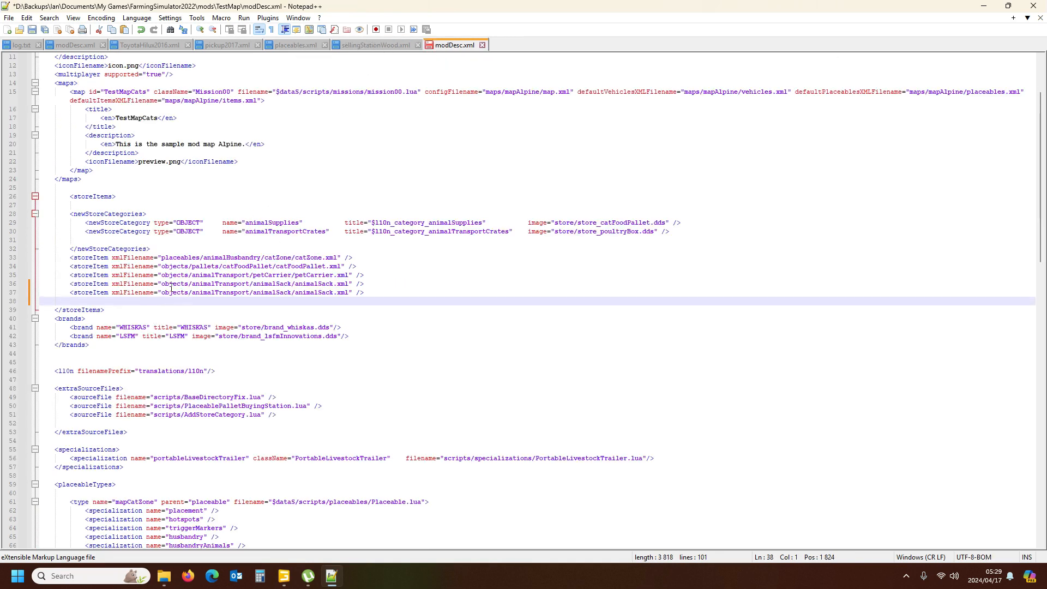
{"action": "left_click_drag", "start_coordinate": [161, 293], "coordinate": [292, 294]}
{"action": "key", "text": "ctrl+v"}
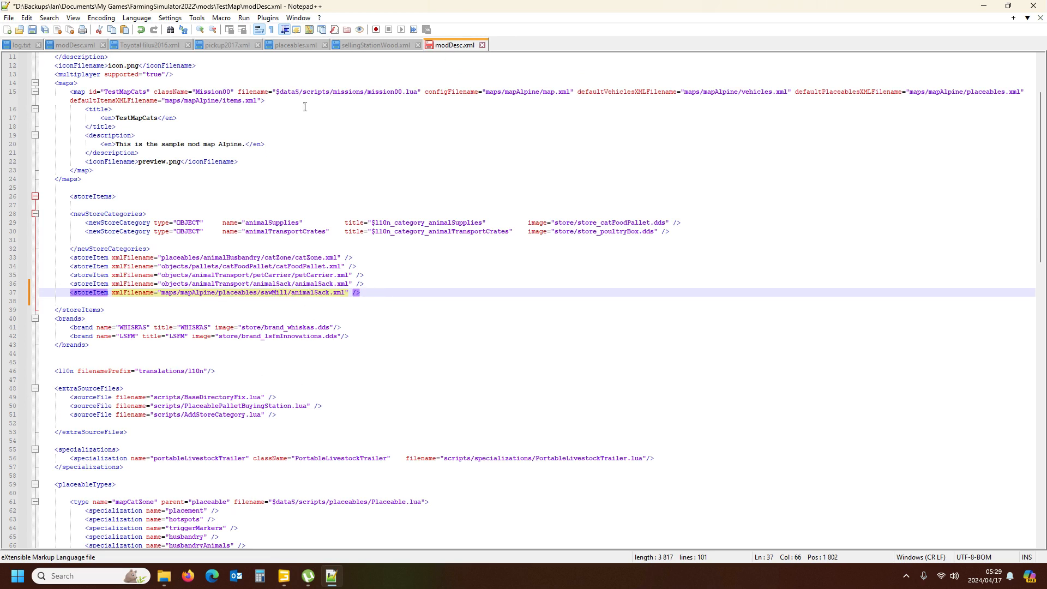
Copy the name sellingStationWood from the XML file in the game's sellingStationWood folder and replace animalSack with it in the new storeItem.
{"action": "left_click", "coordinate": [163, 576]}
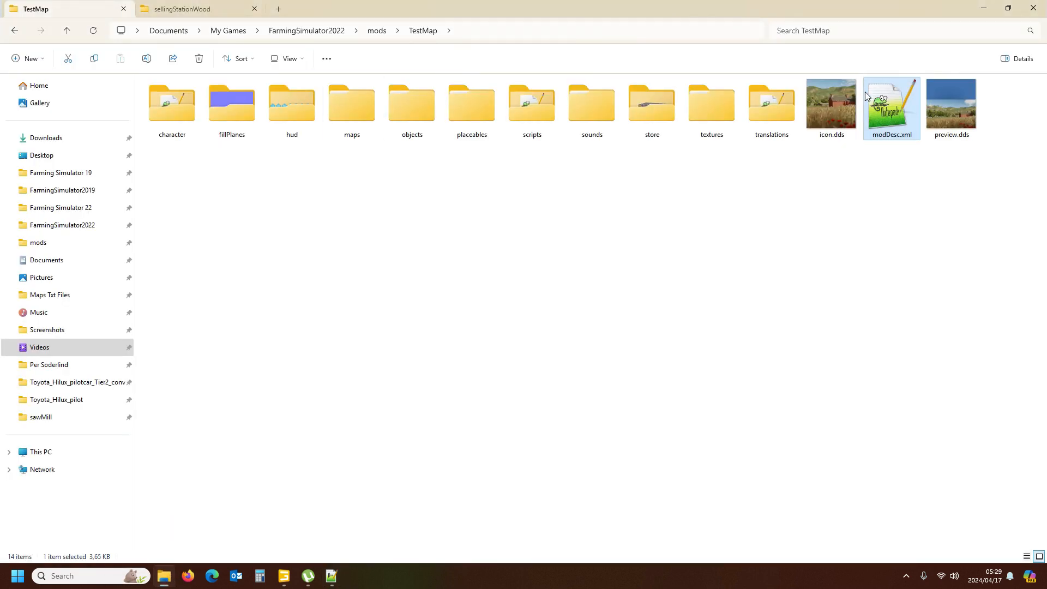
{"action": "left_click", "coordinate": [180, 9]}
{"action": "left_click", "coordinate": [175, 129]}
{"action": "key", "text": "ctrl+c"}
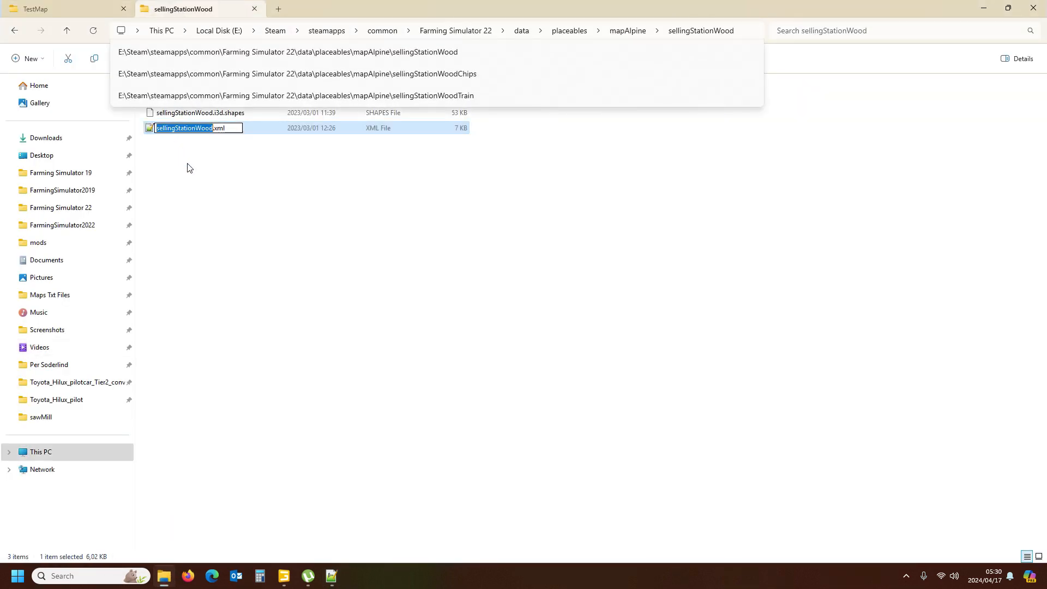
{"action": "left_click", "coordinate": [333, 577]}
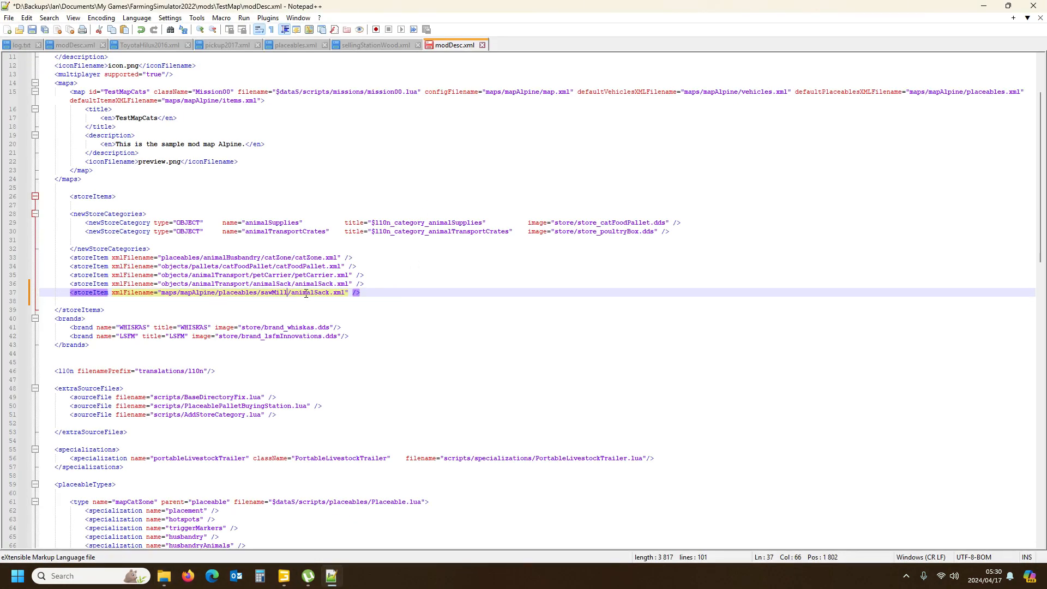
{"action": "double_click", "coordinate": [306, 294]}
{"action": "key", "text": "ctrl+v"}
Compare the storeData section of sellingStationWood.xml with the storeItems section of modDesc.xml.
{"action": "left_click", "coordinate": [381, 43]}
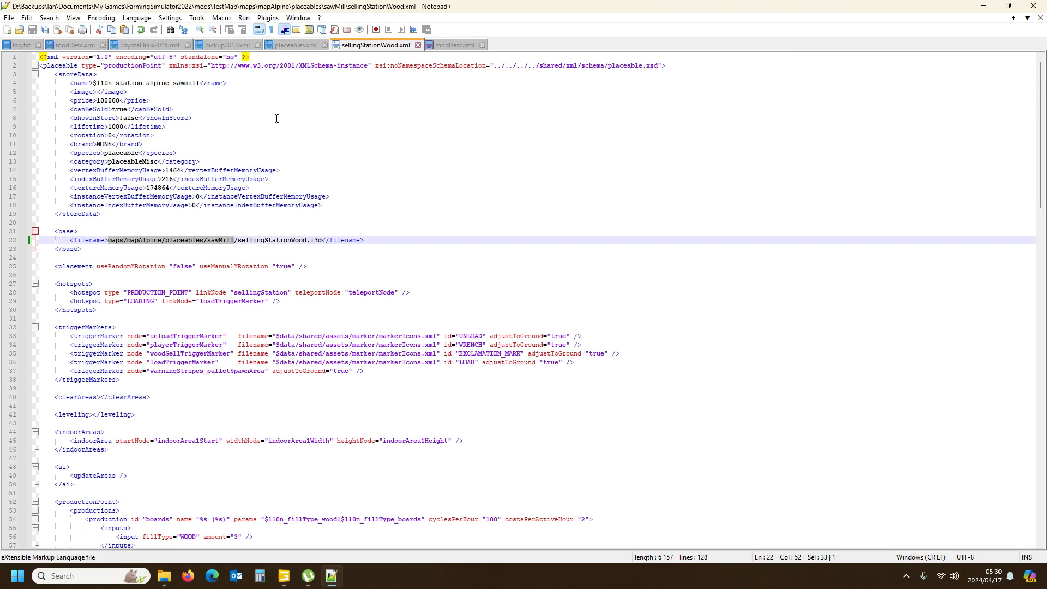
{"action": "left_click", "coordinate": [70, 74]}
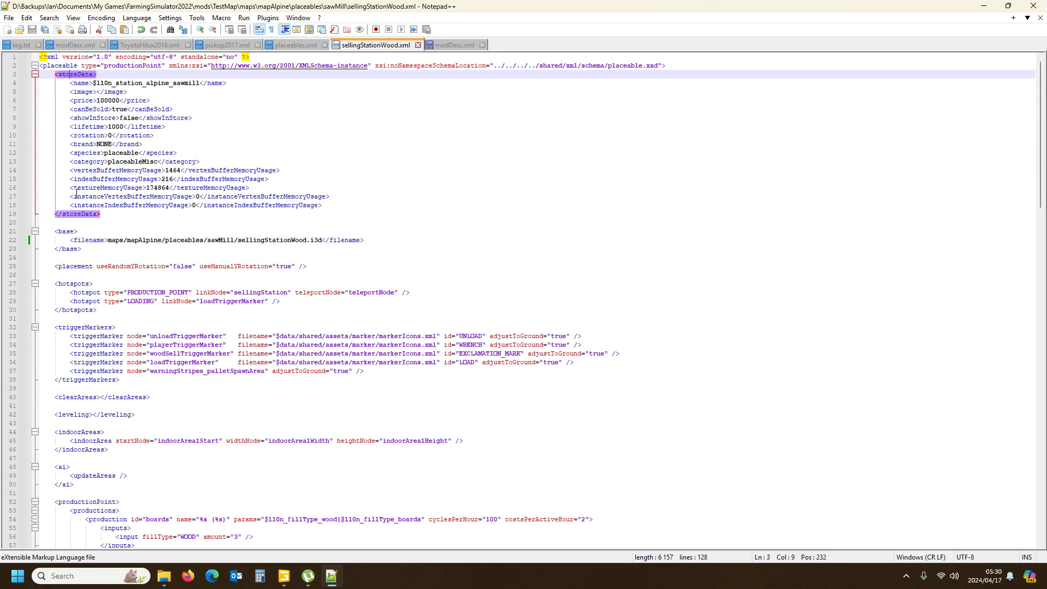
{"action": "left_click", "coordinate": [453, 45]}
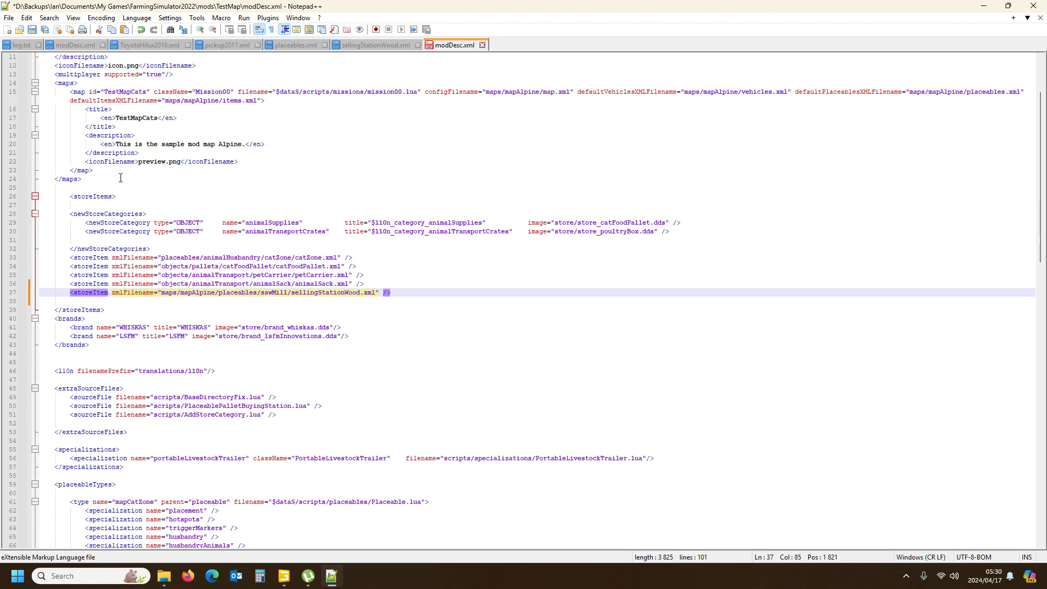
{"action": "scroll", "coordinate": [112, 175], "scroll_direction": "up", "scroll_amount": 4}
{"action": "left_click", "coordinate": [365, 45]}
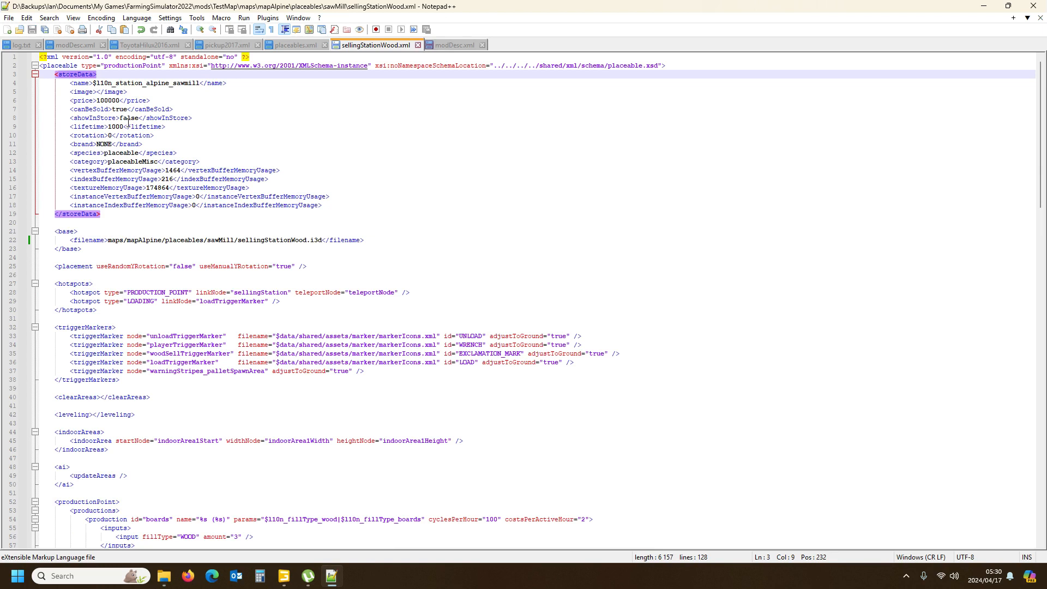
Remove the extra indentation before the opening storeItems tag in modDesc.xml and save the file.
{"action": "left_click", "coordinate": [455, 45]}
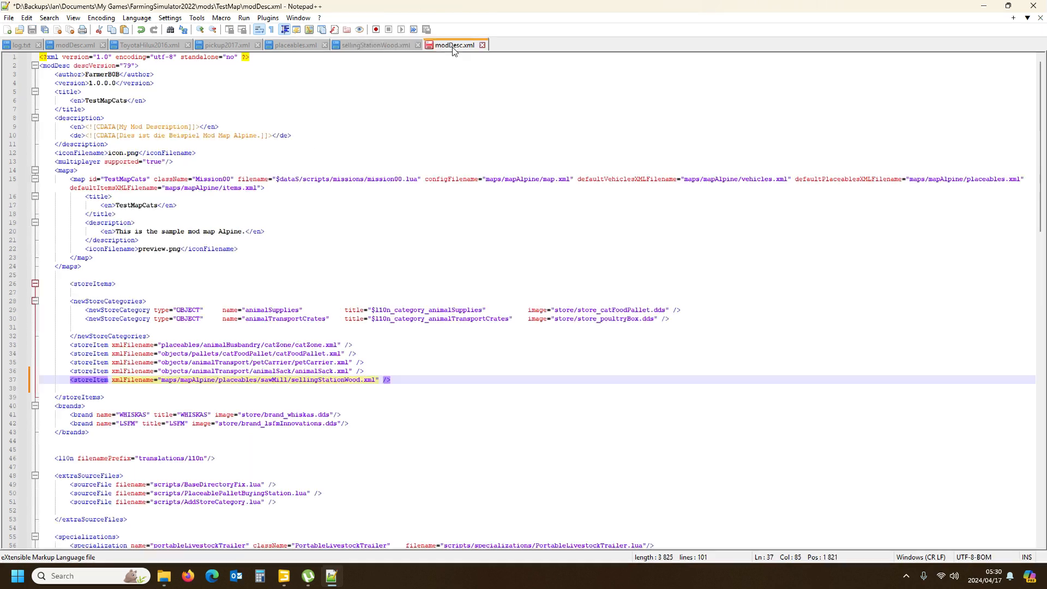
{"action": "left_click", "coordinate": [88, 396]}
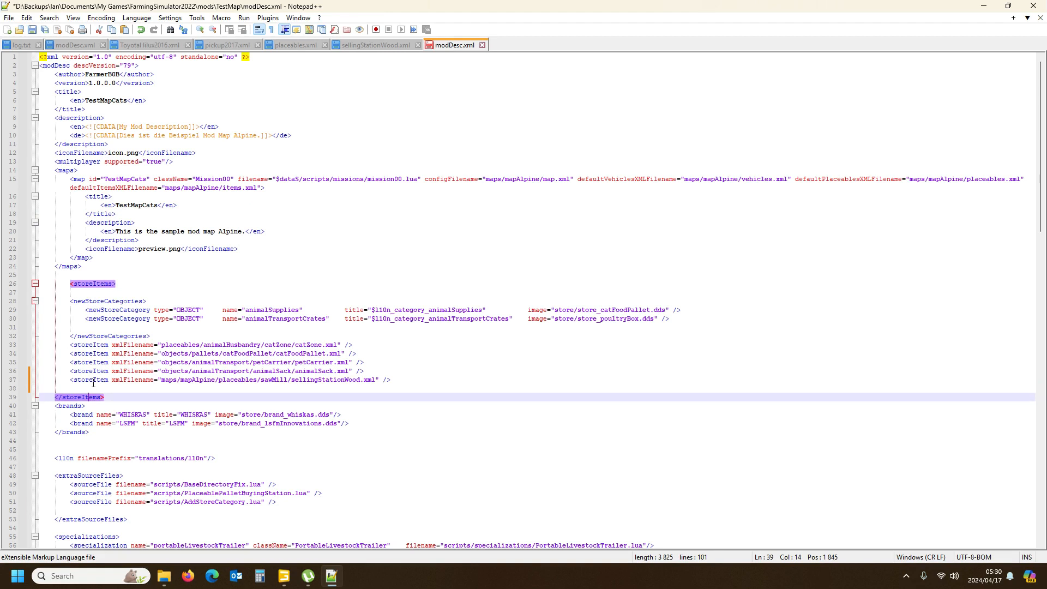
{"action": "left_click", "coordinate": [70, 283]}
{"action": "key", "text": "BackSpace"}
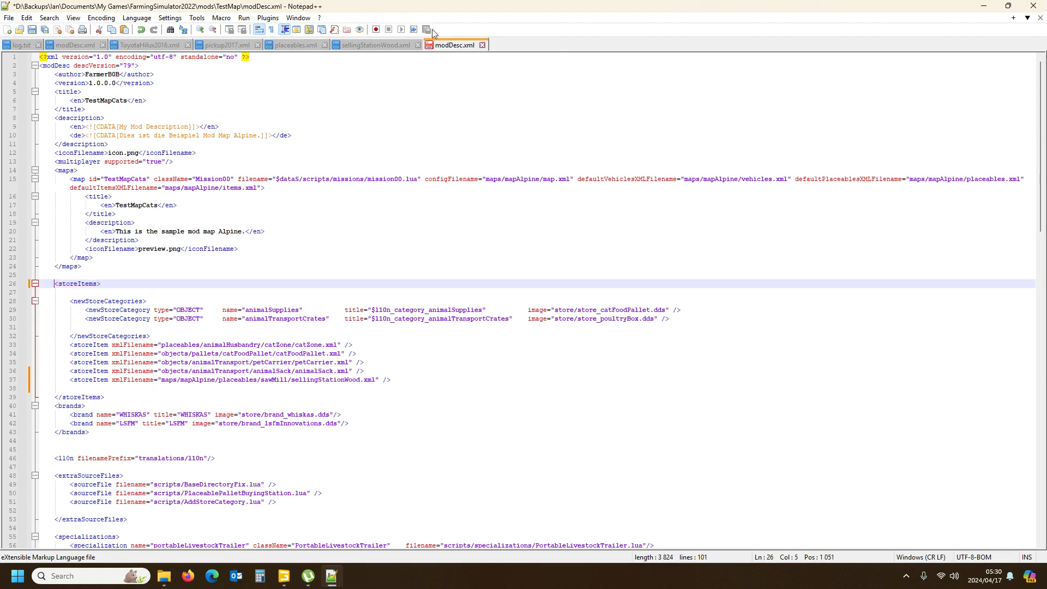
{"action": "left_click", "coordinate": [32, 30]}
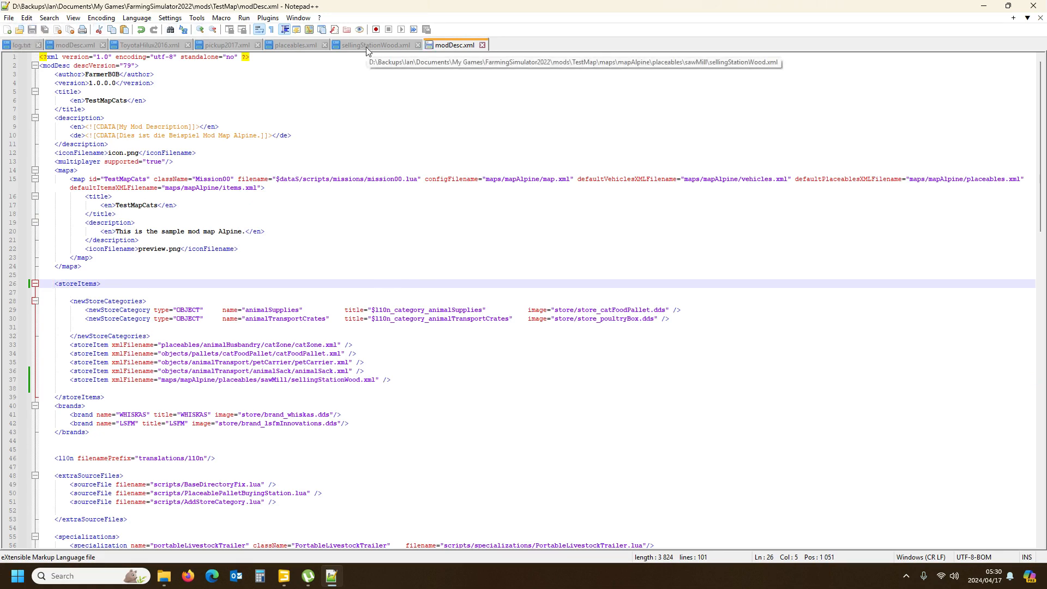
In placeables.xml, copy the $mapdir$/ prefix from the sellingStationCerealFactory entry to the start of the sellingStationWood filename.
{"action": "left_click", "coordinate": [295, 46]}
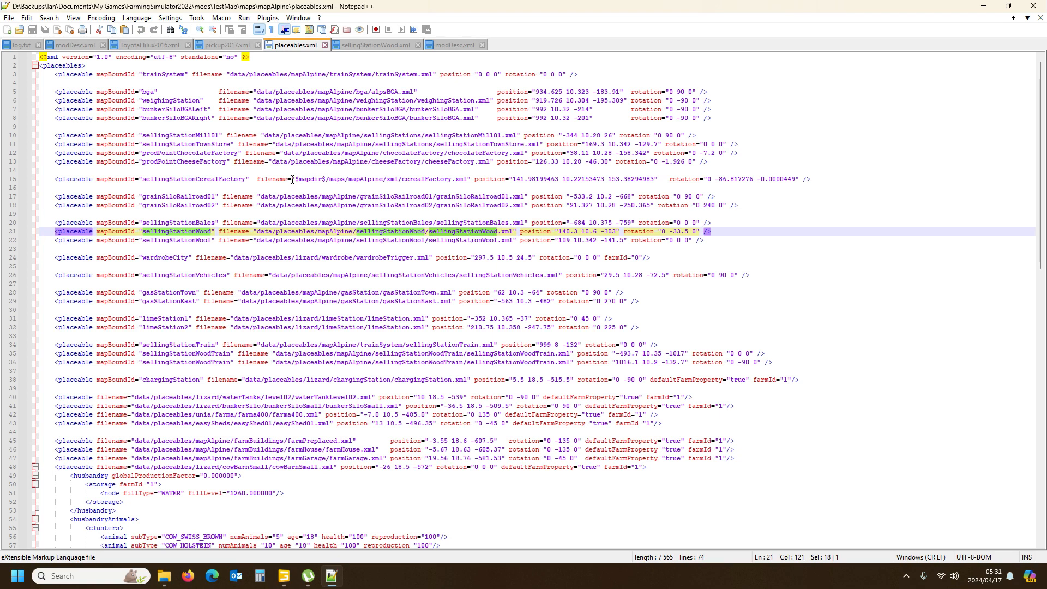
{"action": "left_click_drag", "start_coordinate": [295, 179], "coordinate": [330, 179]}
{"action": "key", "text": "ctrl+c"}
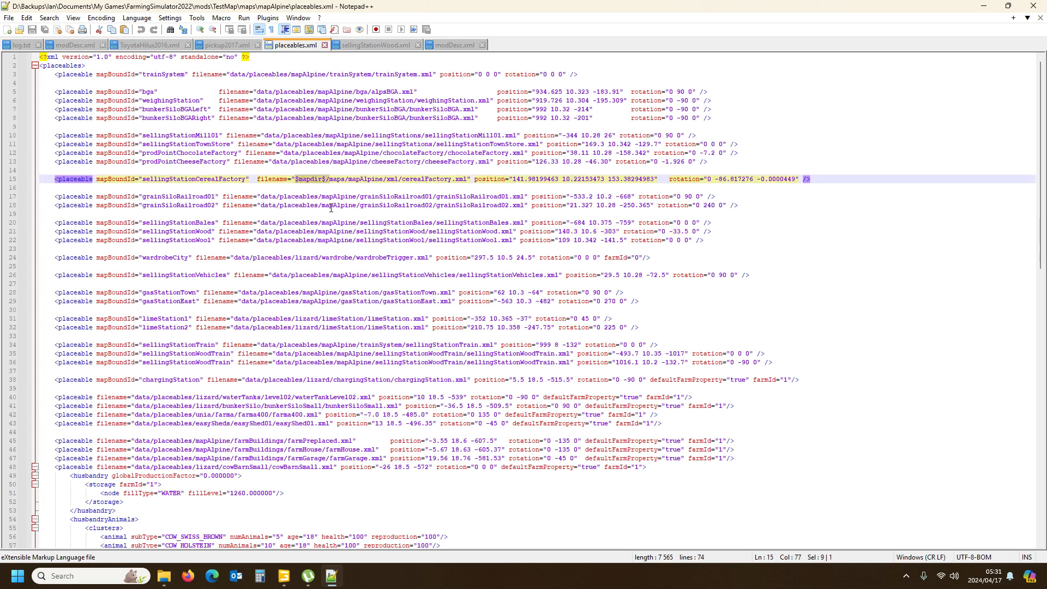
{"action": "left_click", "coordinate": [466, 239]}
{"action": "left_click", "coordinate": [458, 228]}
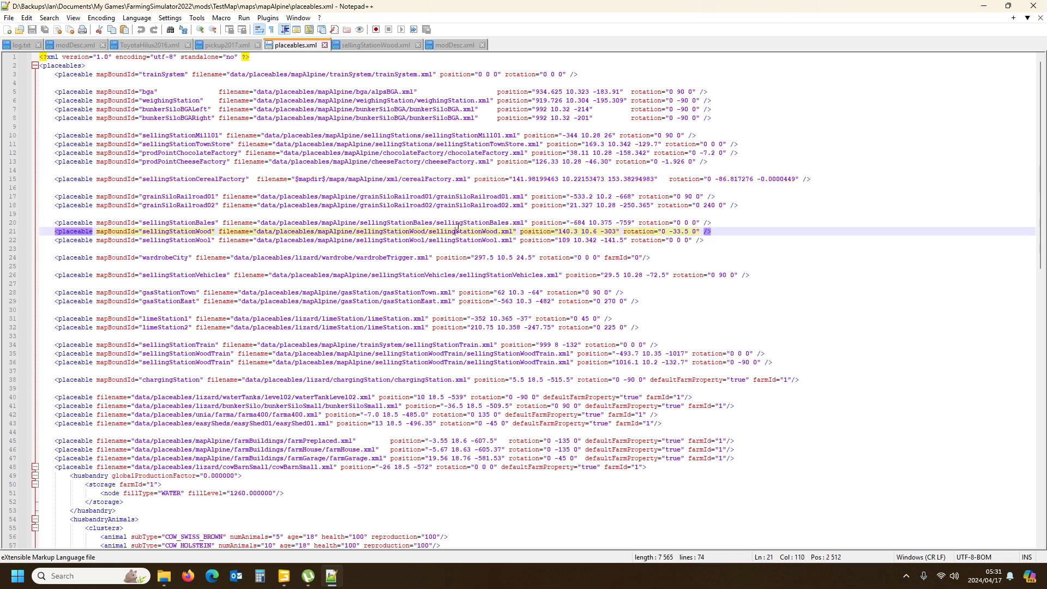
{"action": "left_click", "coordinate": [260, 231]}
{"action": "key", "text": "ctrl+v"}
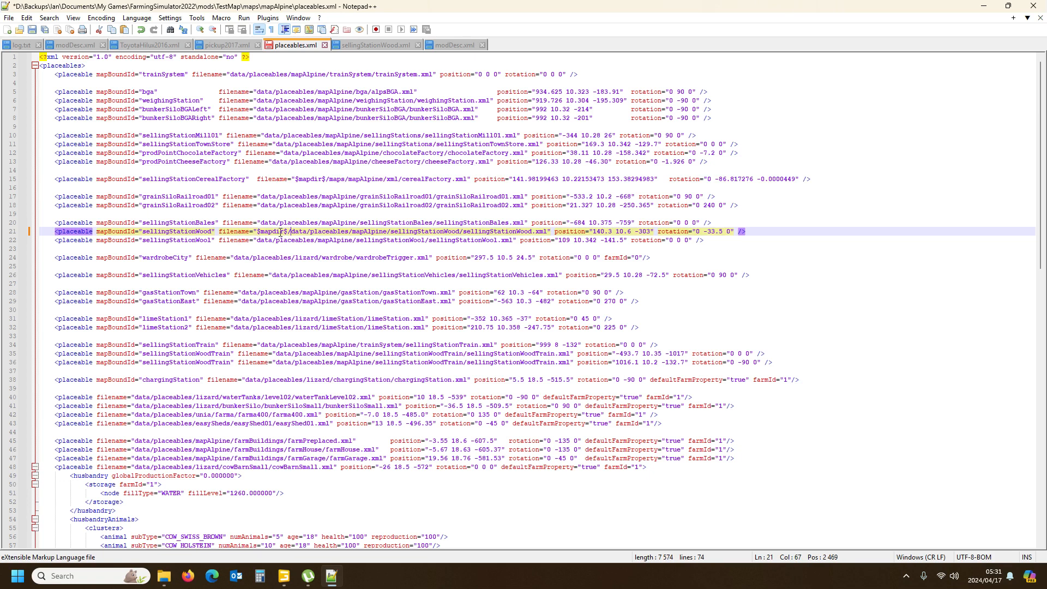
Replace the remaining sellingStationWood path in placeables.xml with maps/mapAlpine/placeables/sawMill/sellingStationWood.xml copied from modDesc.xml, and save.
{"action": "left_click", "coordinate": [450, 46]}
{"action": "left_click_drag", "start_coordinate": [162, 380], "coordinate": [376, 380]}
{"action": "key", "text": "ctrl+c"}
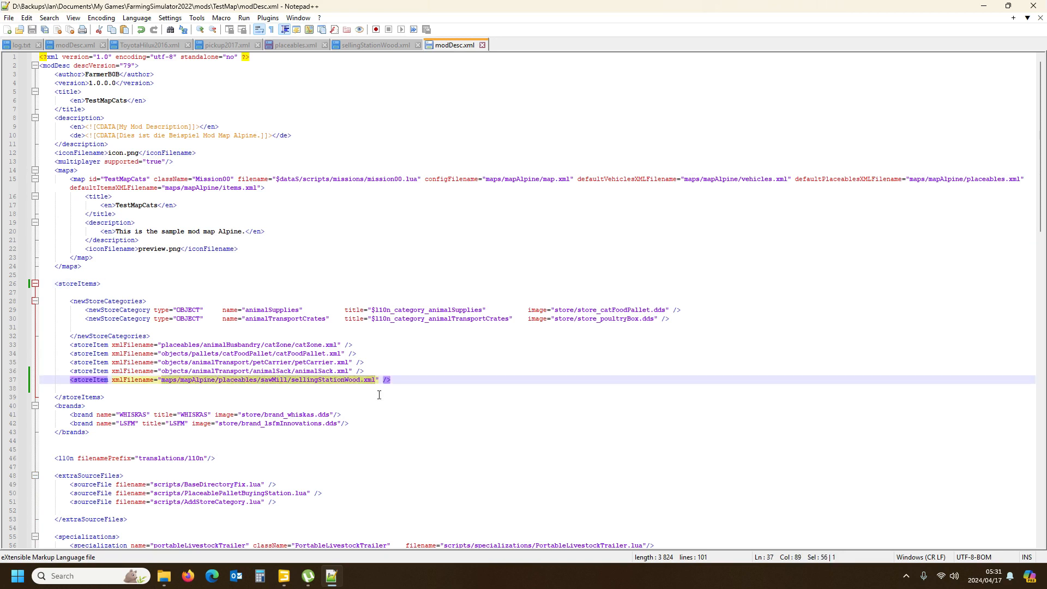
{"action": "left_click", "coordinate": [294, 45]}
{"action": "left_click_drag", "start_coordinate": [291, 231], "coordinate": [547, 233]}
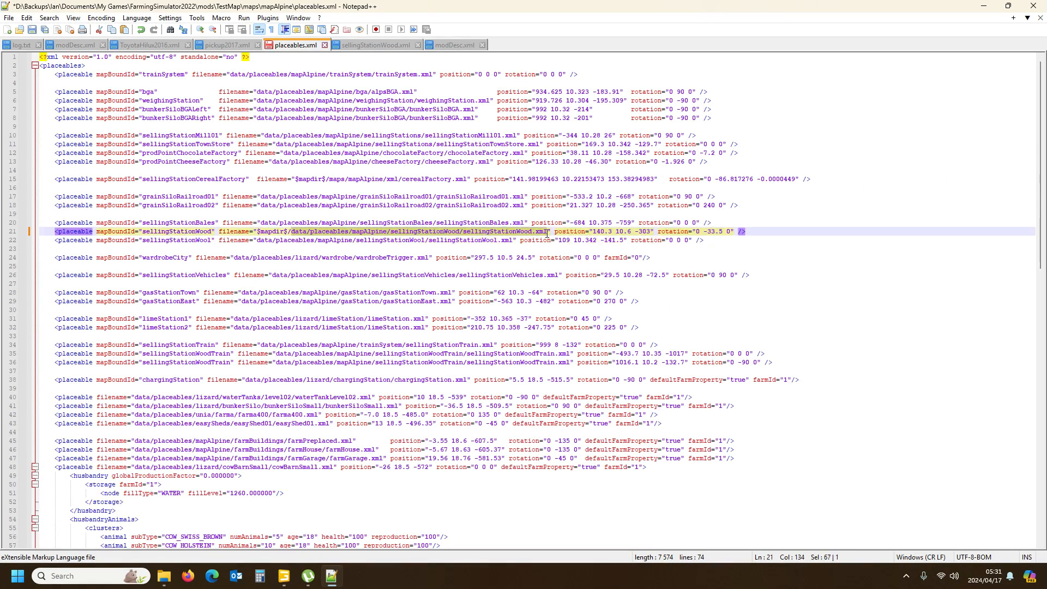
{"action": "key", "text": "ctrl+v"}
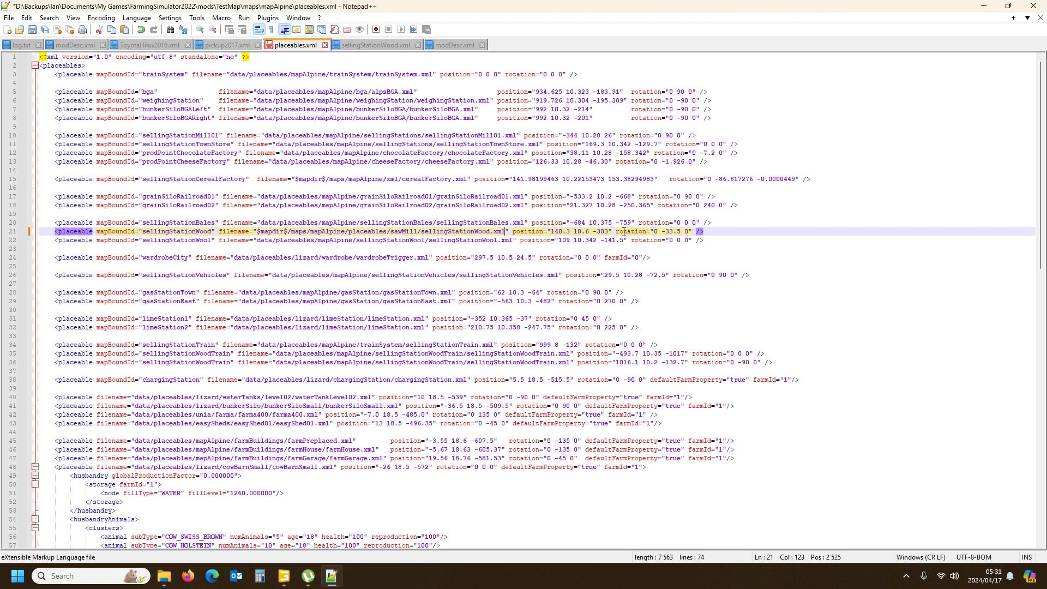
{"action": "left_click", "coordinate": [32, 30]}
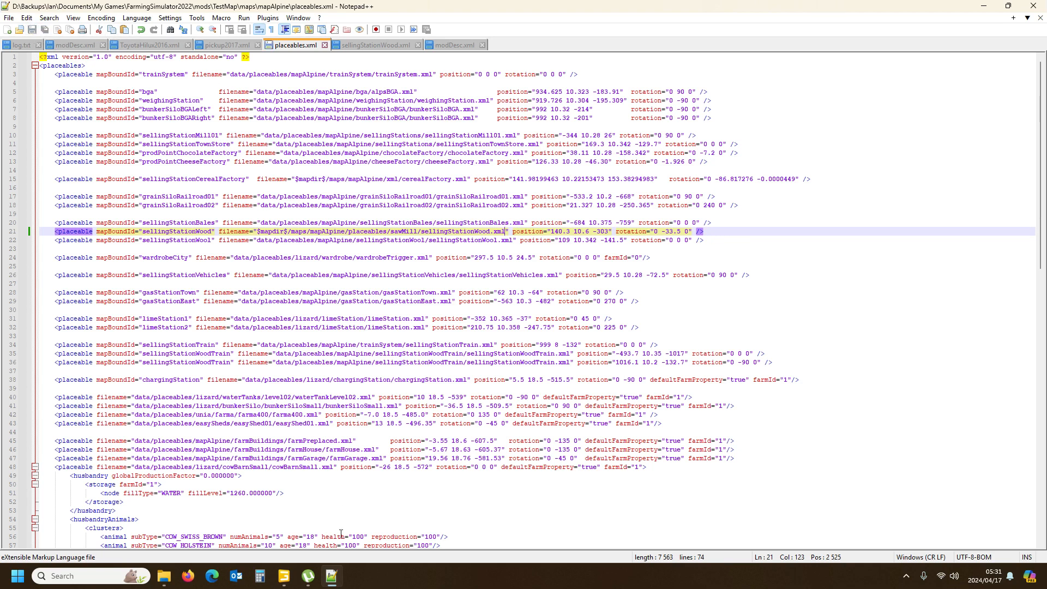
Switch to GIANTS Editor, collapse the whole scenegraph, save map.i3d and close the editor.
{"action": "left_click", "coordinate": [282, 582]}
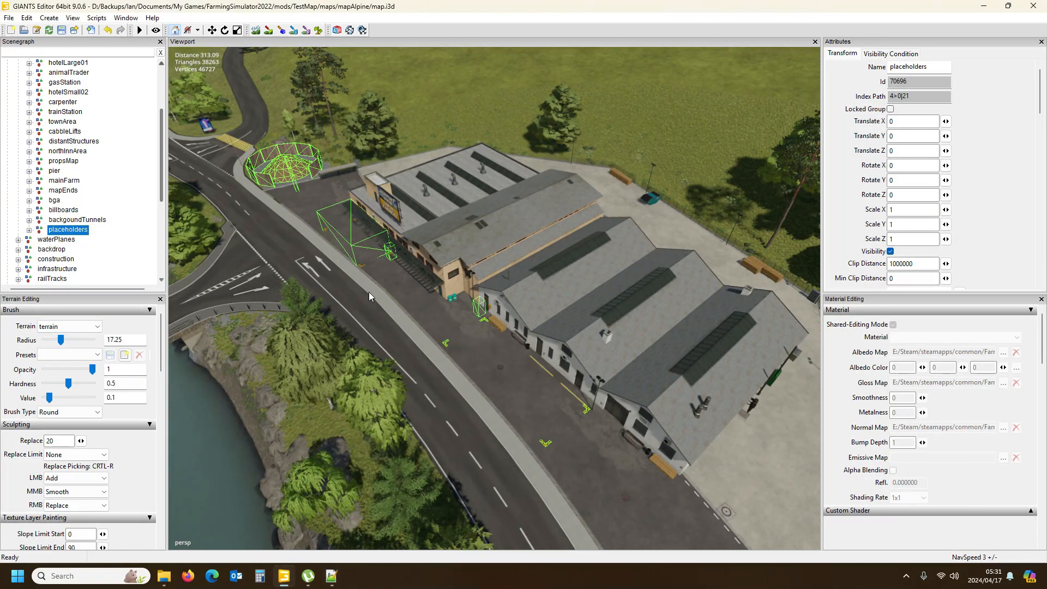
{"action": "right_click", "coordinate": [146, 108]}
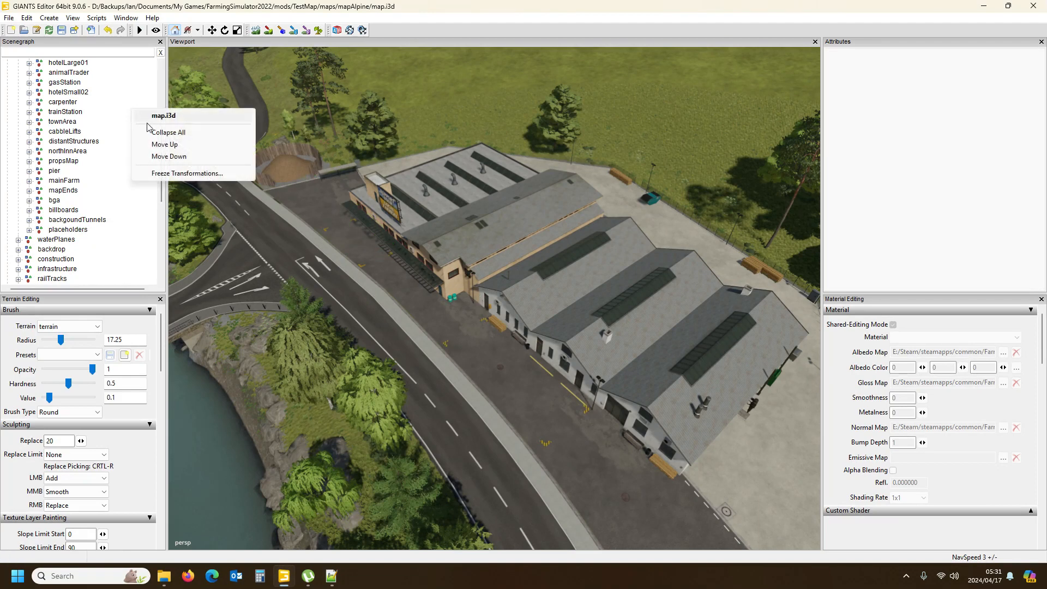
{"action": "left_click", "coordinate": [150, 133]}
{"action": "left_click", "coordinate": [61, 31]}
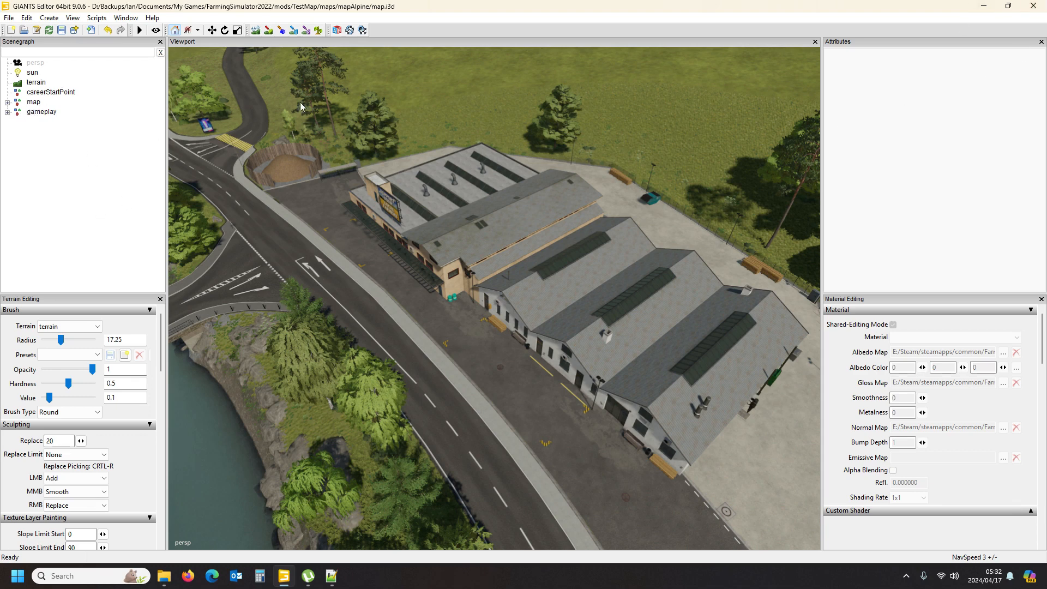
{"action": "left_click", "coordinate": [1033, 6]}
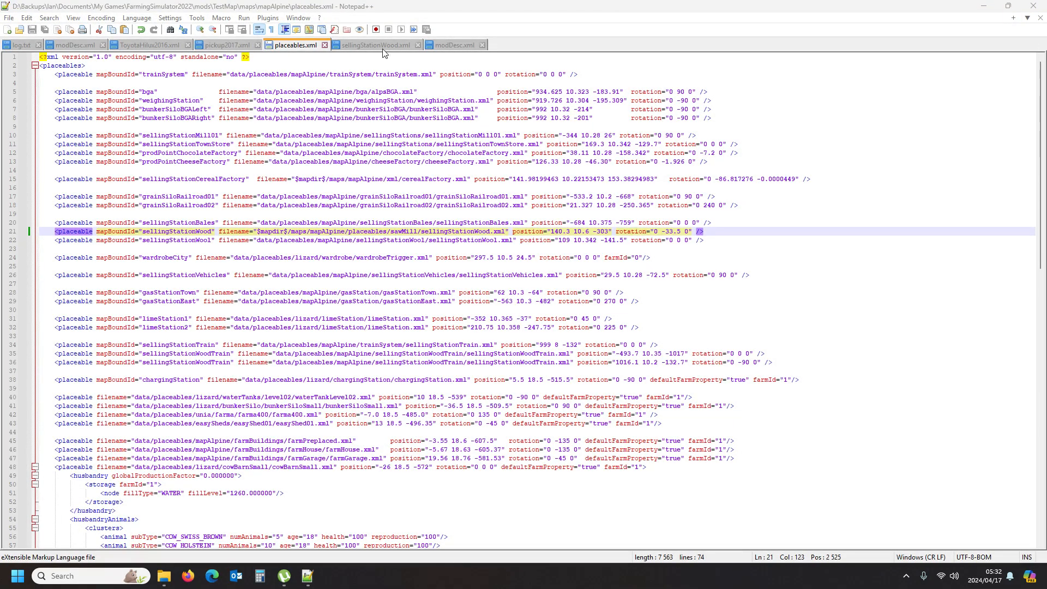
Launch Farming Simulator 22 through Steam and skip the intro video.
{"action": "left_click", "coordinate": [905, 575]}
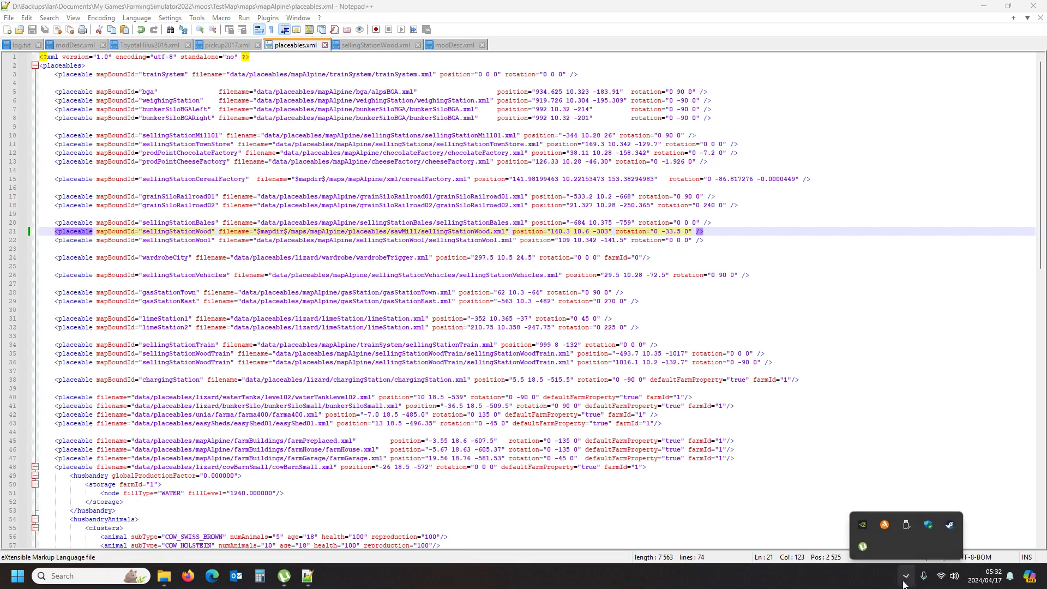
{"action": "right_click", "coordinate": [949, 520]}
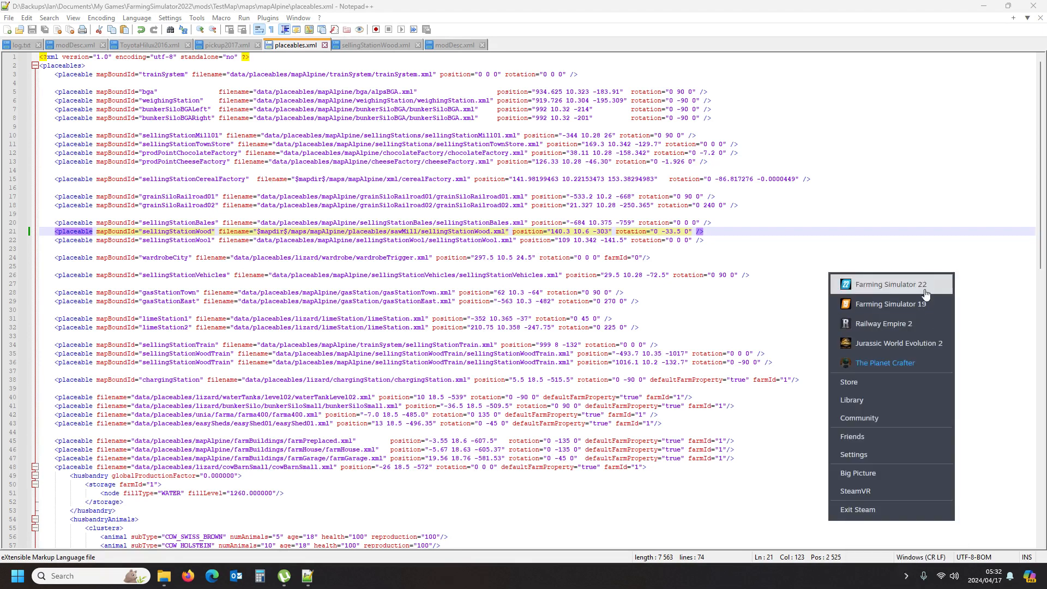
{"action": "left_click", "coordinate": [879, 277]}
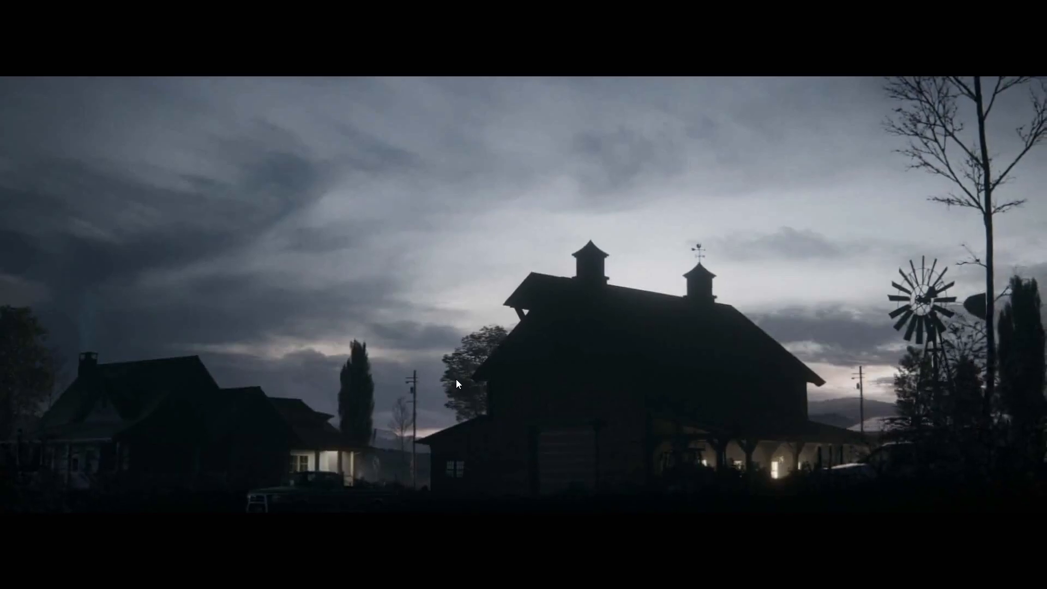
{"action": "left_click", "coordinate": [456, 380]}
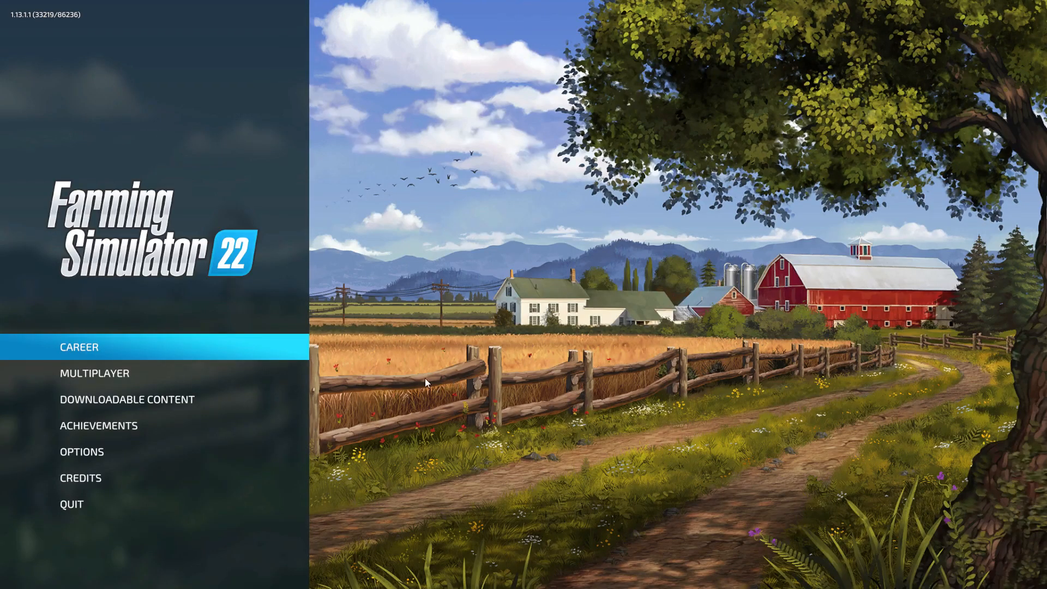
Start a new career game in the New Farmer (Easy) mode.
{"action": "left_click", "coordinate": [100, 351]}
{"action": "left_click", "coordinate": [298, 330]}
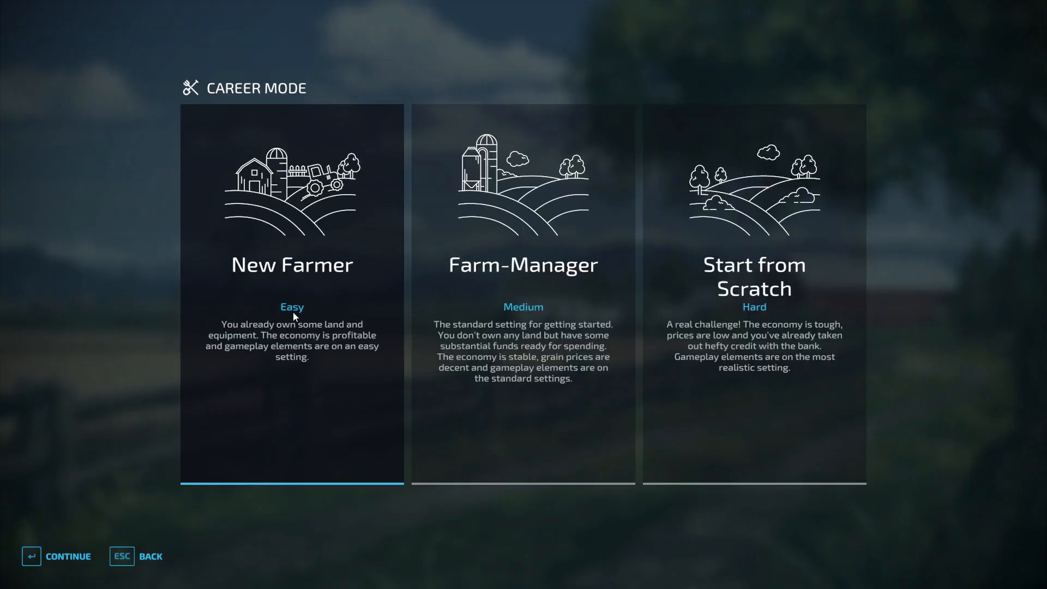
{"action": "left_click", "coordinate": [279, 365]}
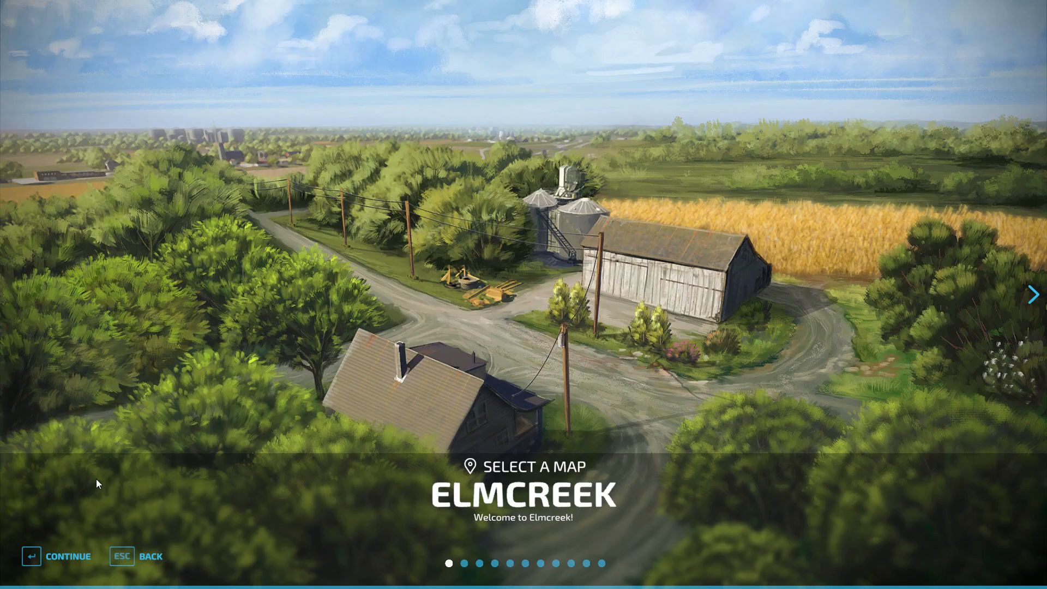
Choose the TestMapCats map for the new career and continue to the mod selection.
{"action": "key", "text": "Right"}
{"action": "key", "text": "Right"}
{"action": "key", "text": "Right"}
{"action": "key", "text": "Right"}
{"action": "key", "text": "Right"}
{"action": "key", "text": "Right"}
{"action": "key", "text": "Right"}
{"action": "key", "text": "Right"}
{"action": "key", "text": "Right"}
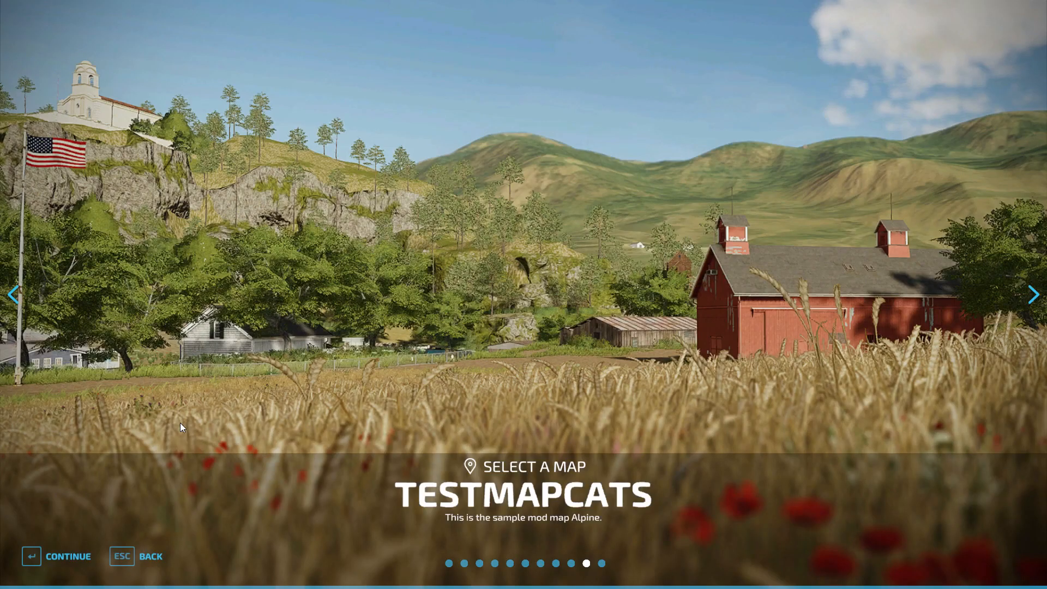
{"action": "key", "text": "Right"}
{"action": "key", "text": "Left"}
{"action": "key", "text": "Left"}
{"action": "key", "text": "Right"}
{"action": "left_click", "coordinate": [55, 559]}
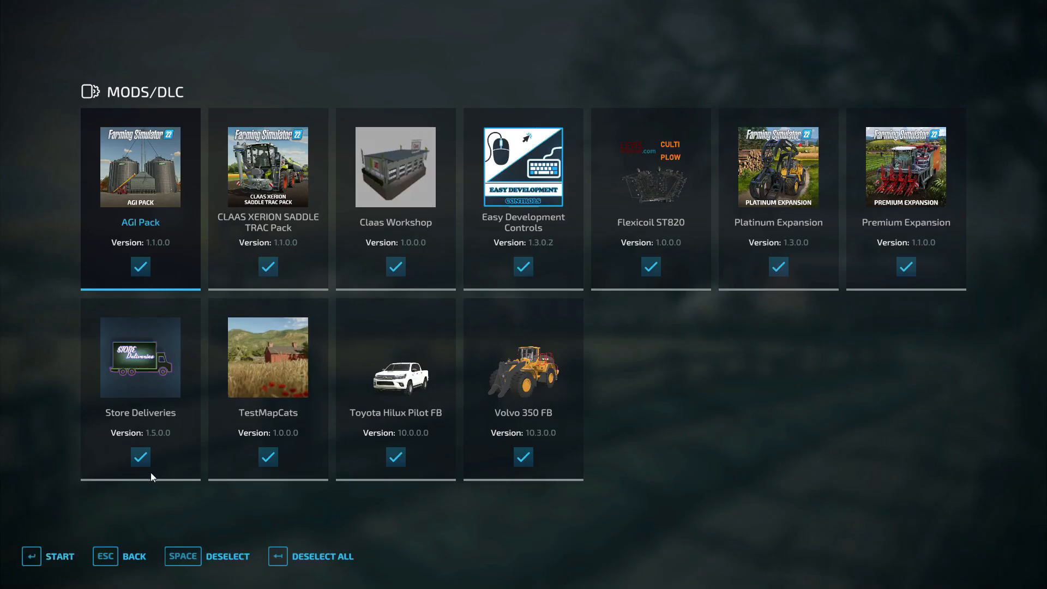
Deselect all optional mods, and enable only Easy Development Controls and Store Deliveries alongside TestMapCats.
{"action": "left_click", "coordinate": [281, 561]}
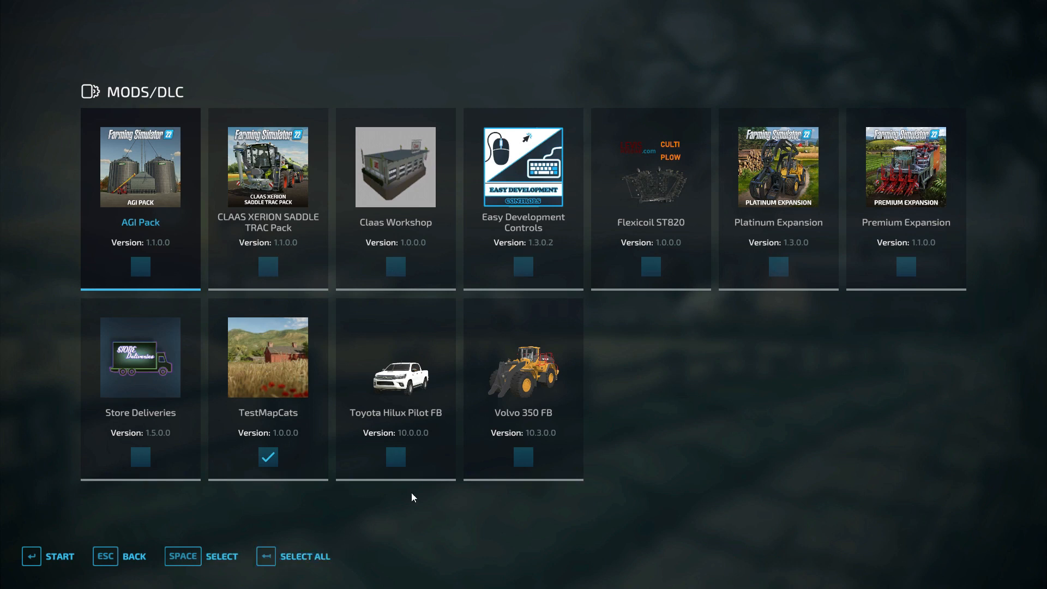
{"action": "left_click", "coordinate": [522, 267]}
{"action": "left_click", "coordinate": [140, 456]}
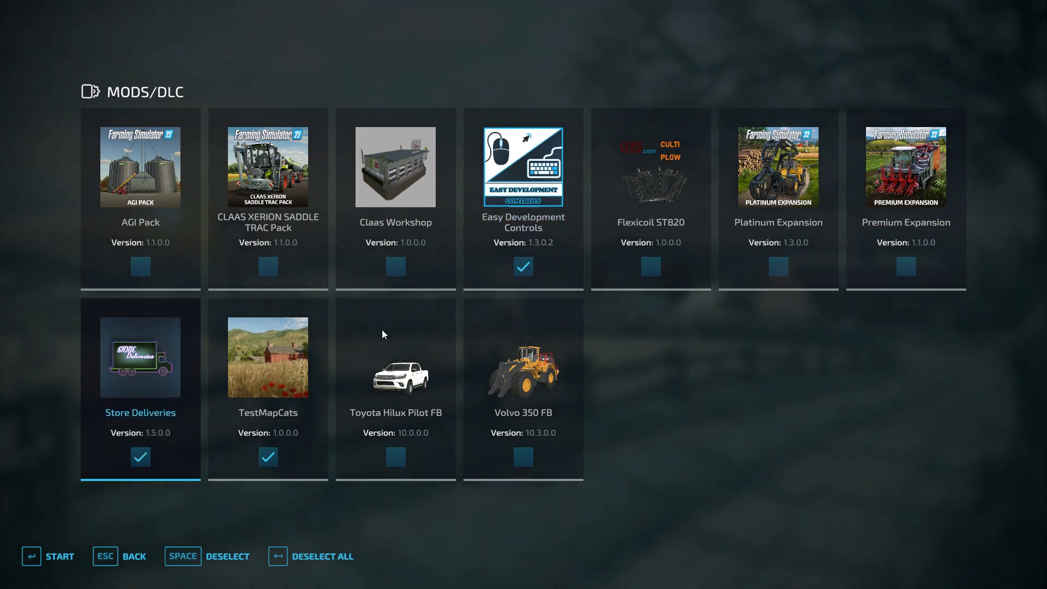
Load the TestMapCats career with the selected mods and enter the game once loading finishes.
{"action": "left_click", "coordinate": [55, 556]}
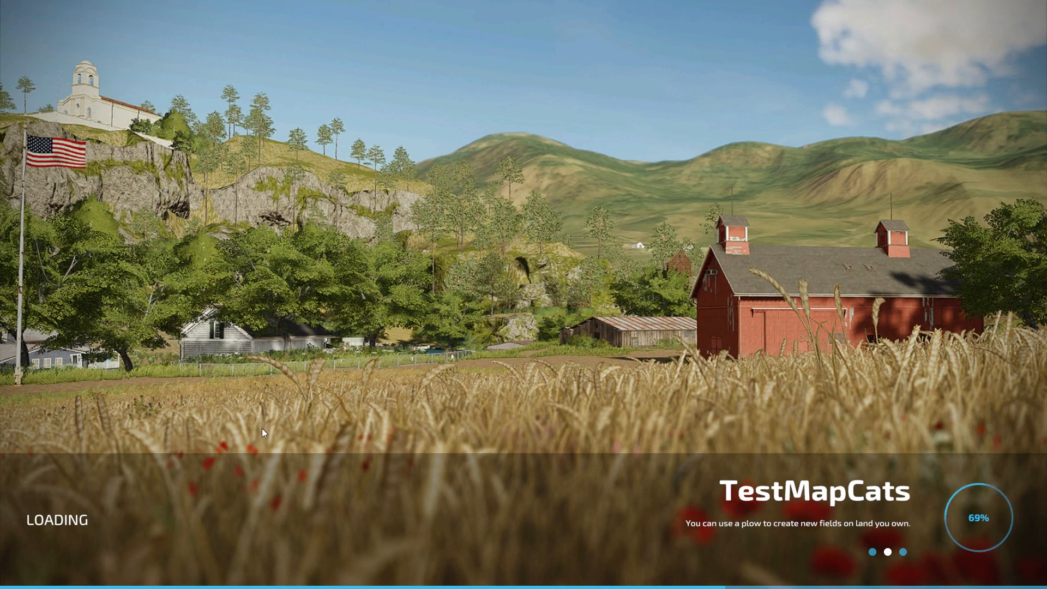
{"action": "left_click", "coordinate": [38, 562]}
{"action": "left_click", "coordinate": [100, 564]}
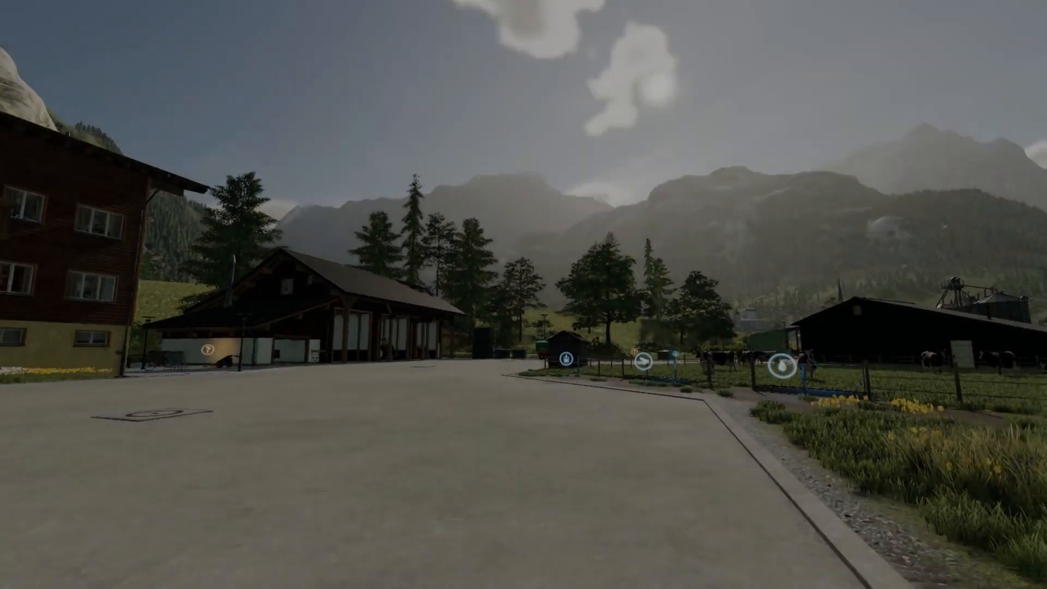
Examine the in-game map for the sawmill selling point, checking the location markers, and display the console log to review the loaded placeables.
{"action": "key", "text": "Escape"}
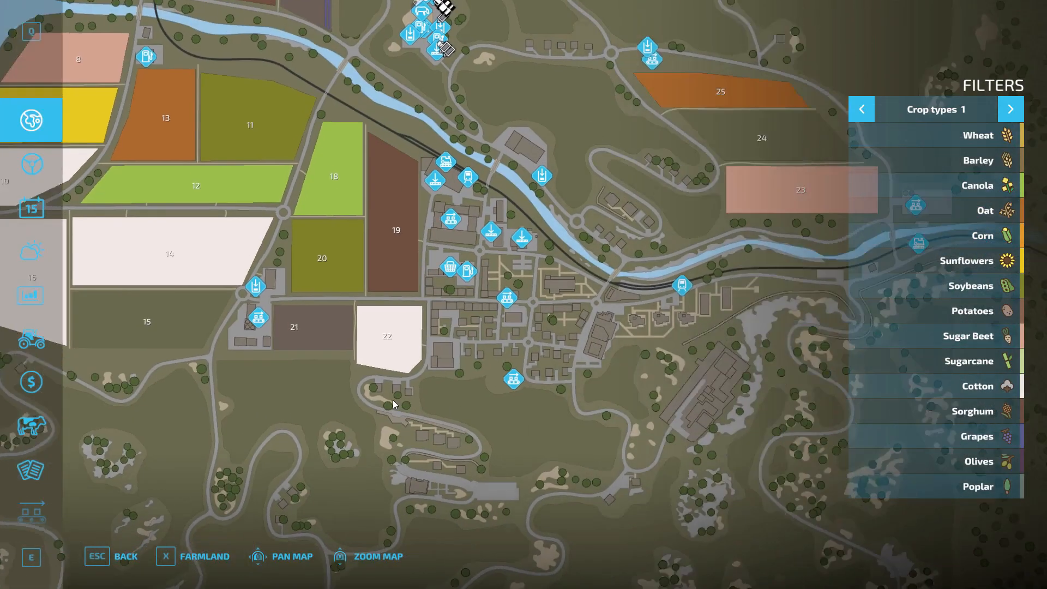
{"action": "left_click_drag", "start_coordinate": [393, 404], "coordinate": [187, 439]}
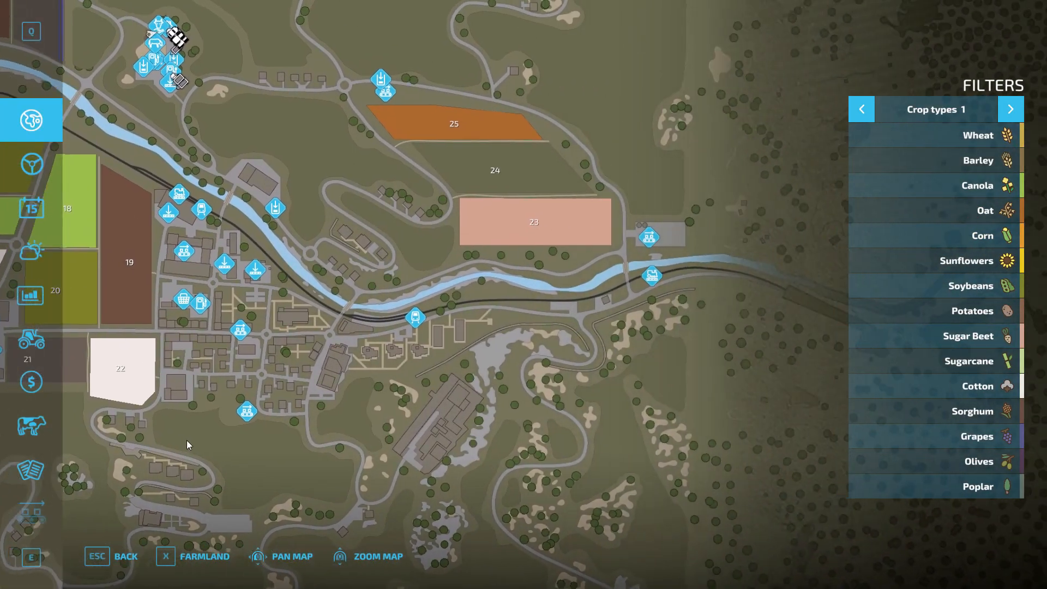
{"action": "left_click", "coordinate": [646, 252]}
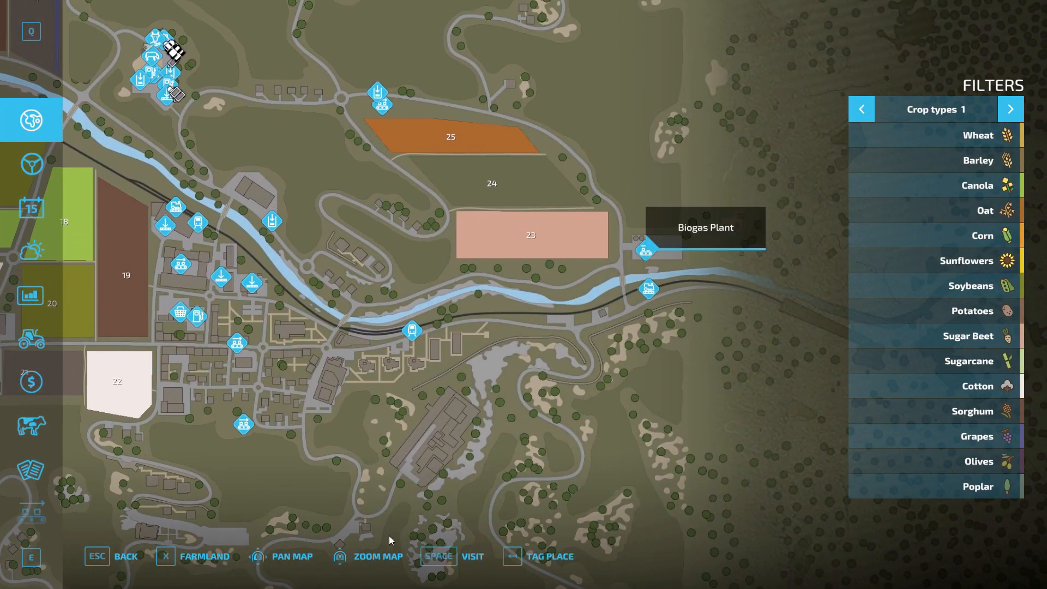
{"action": "left_click_drag", "start_coordinate": [368, 248], "coordinate": [468, 295]}
{"action": "left_click", "coordinate": [446, 279]}
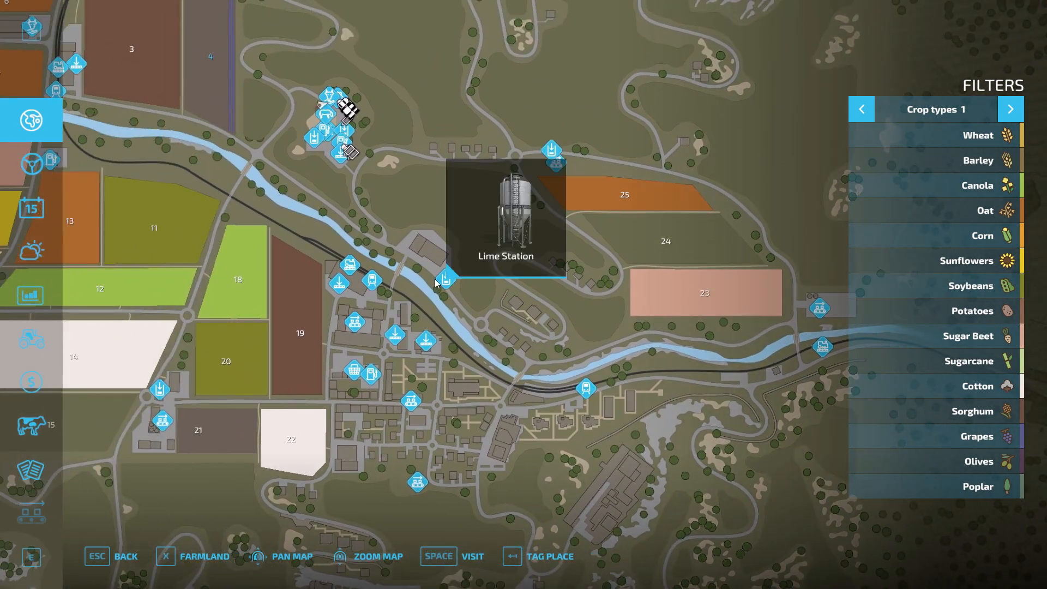
{"action": "left_click_drag", "start_coordinate": [410, 287], "coordinate": [436, 329]}
{"action": "key", "text": "grave"}
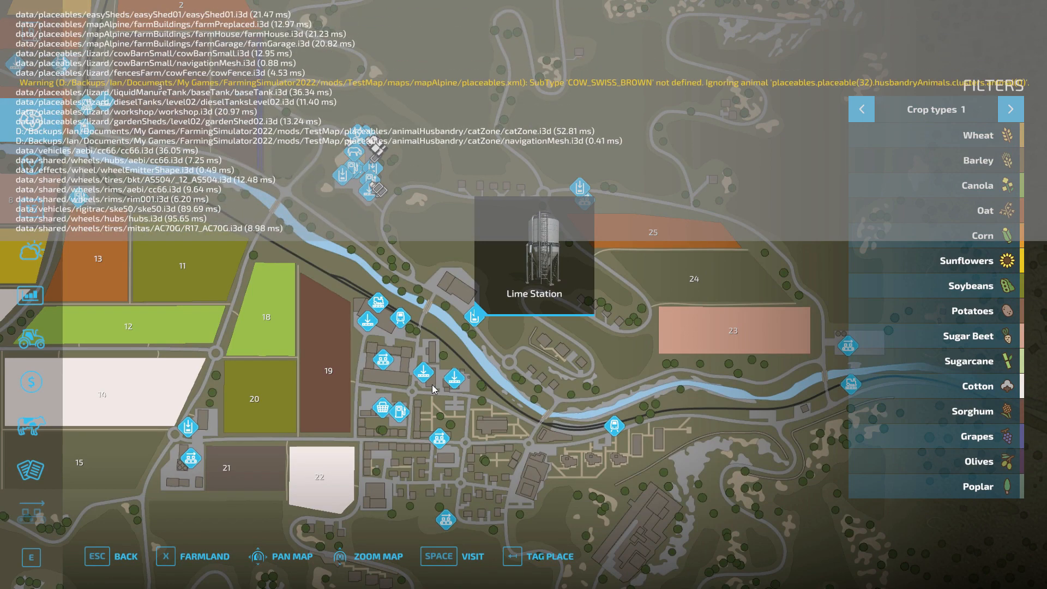
Close the console log and quit the TestMapCats career without saving.
{"action": "key", "text": "Escape"}
{"action": "key", "text": "Escape"}
{"action": "scroll", "coordinate": [31, 380], "scroll_direction": "down", "scroll_amount": 6}
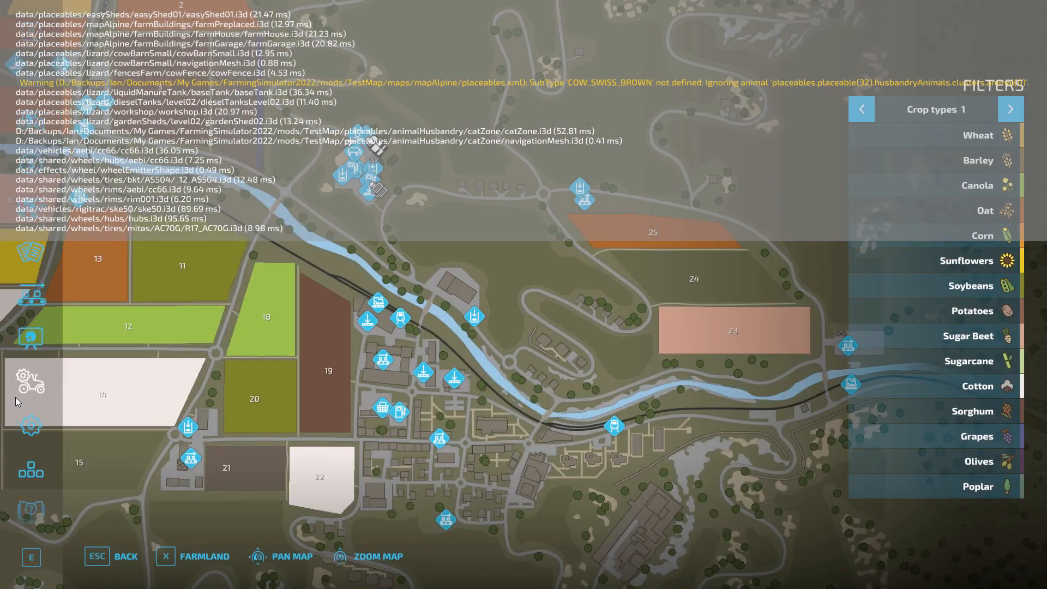
{"action": "left_click", "coordinate": [25, 468]}
{"action": "key", "text": "BackSpace"}
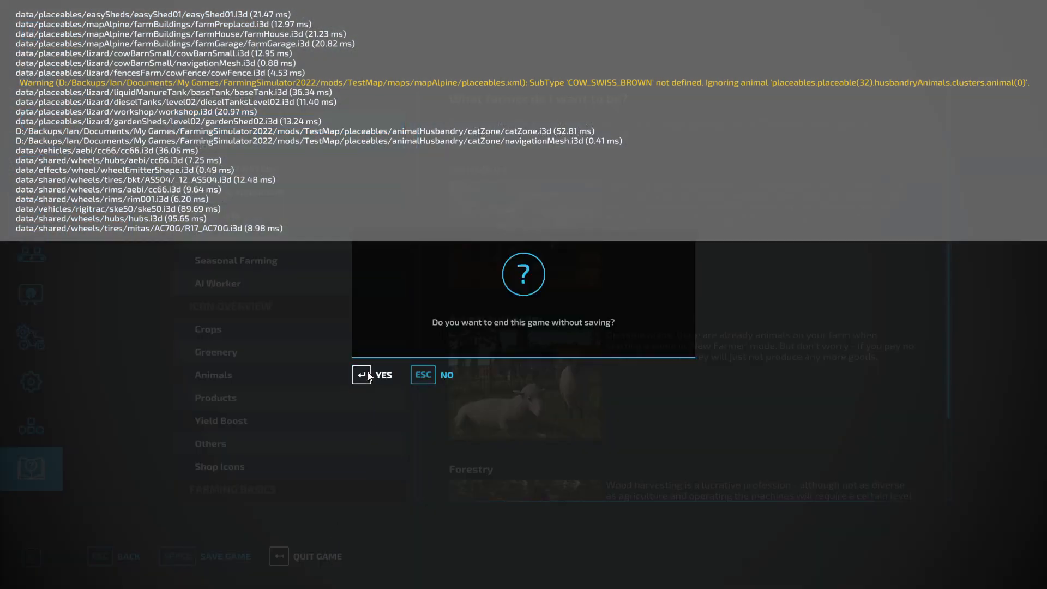
{"action": "key", "text": "Return"}
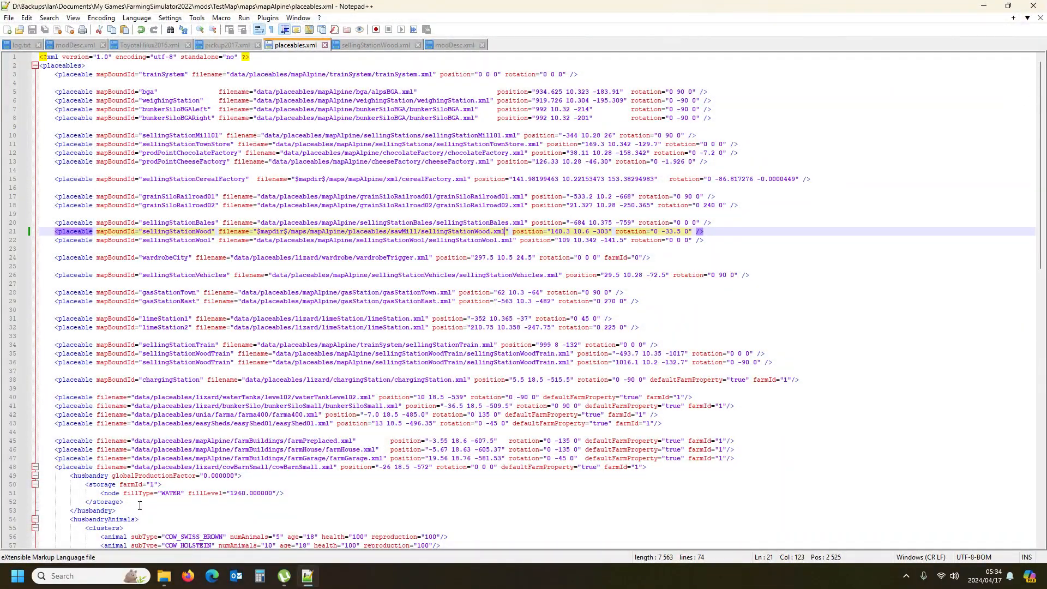
Switch to File Explorer and open the base game's sellingStationWood.i3d from its sellingStationWood folder in GIANTS Editor 9.0.6.
{"action": "left_click", "coordinate": [164, 576]}
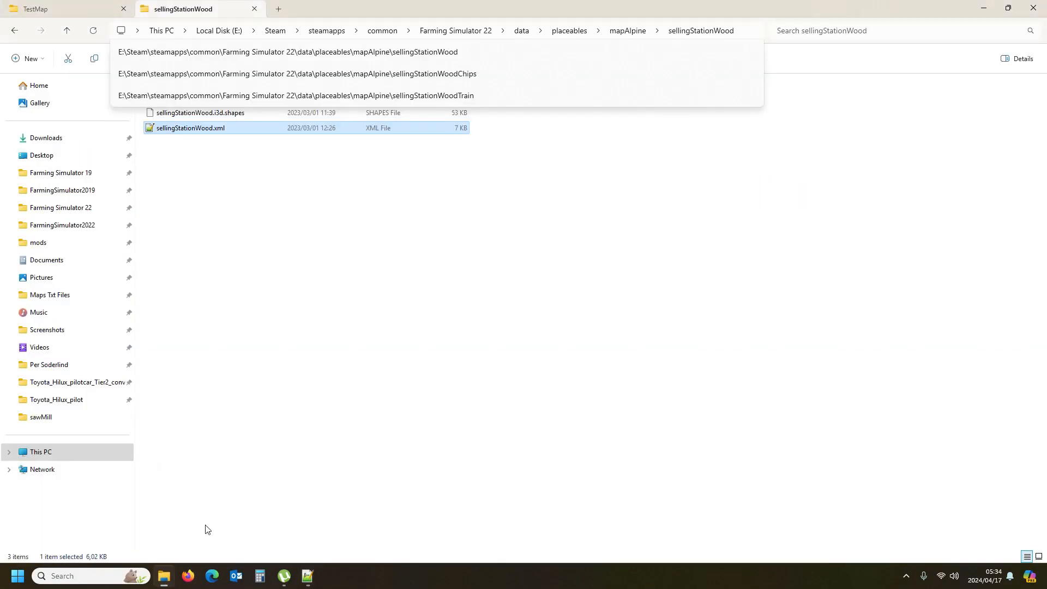
{"action": "left_click", "coordinate": [465, 212]}
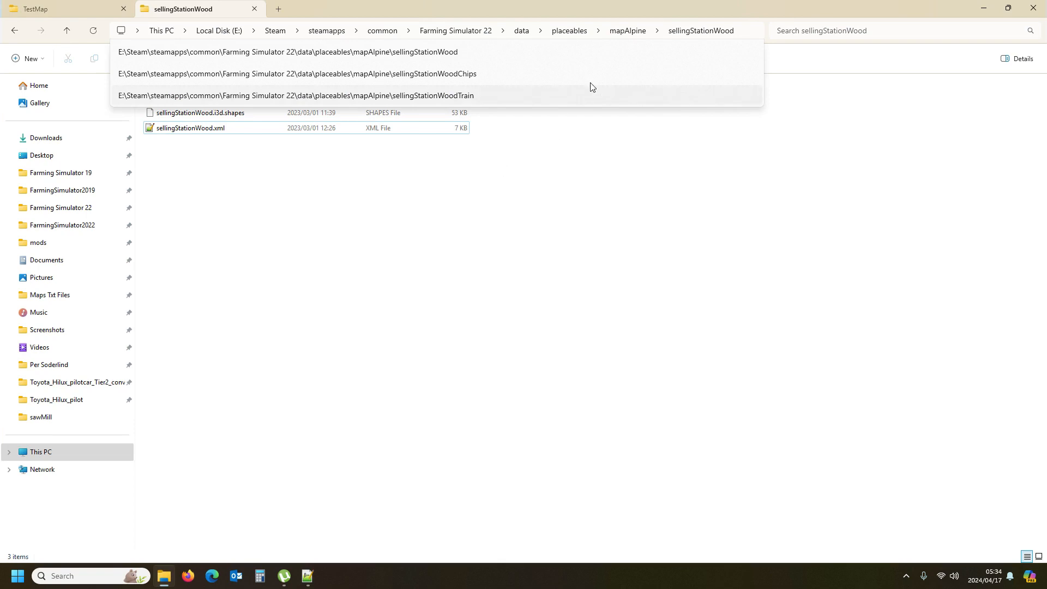
{"action": "left_click", "coordinate": [192, 133]}
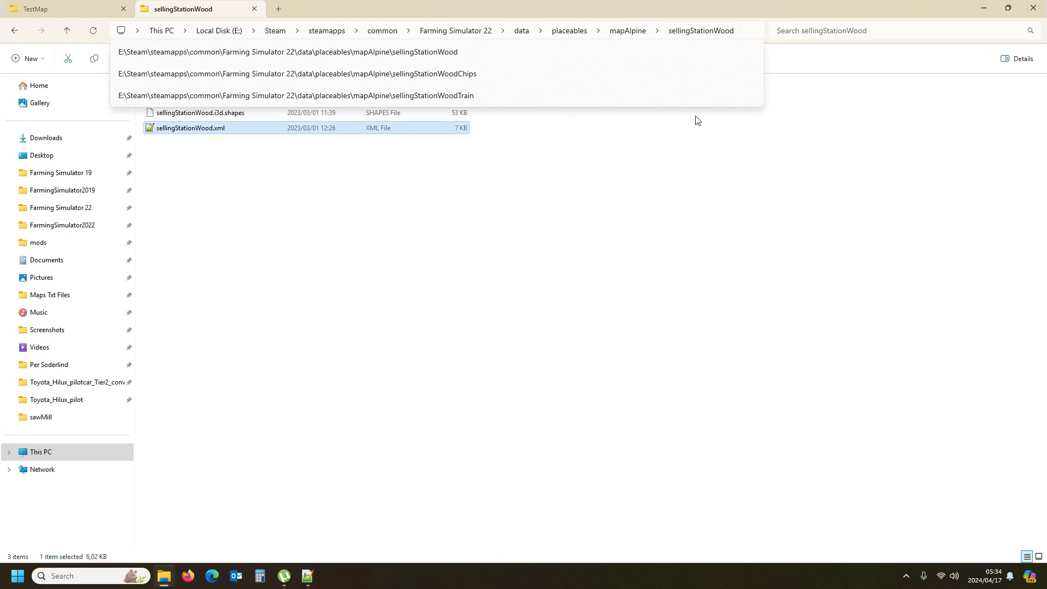
{"action": "left_click", "coordinate": [750, 30]}
{"action": "left_click", "coordinate": [633, 161]}
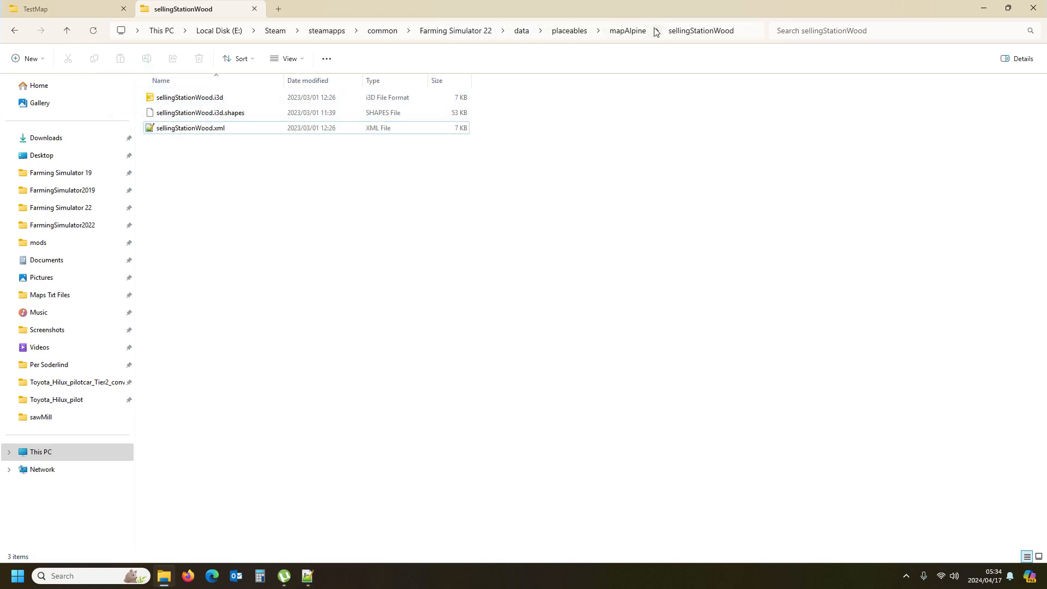
{"action": "double_click", "coordinate": [206, 97]}
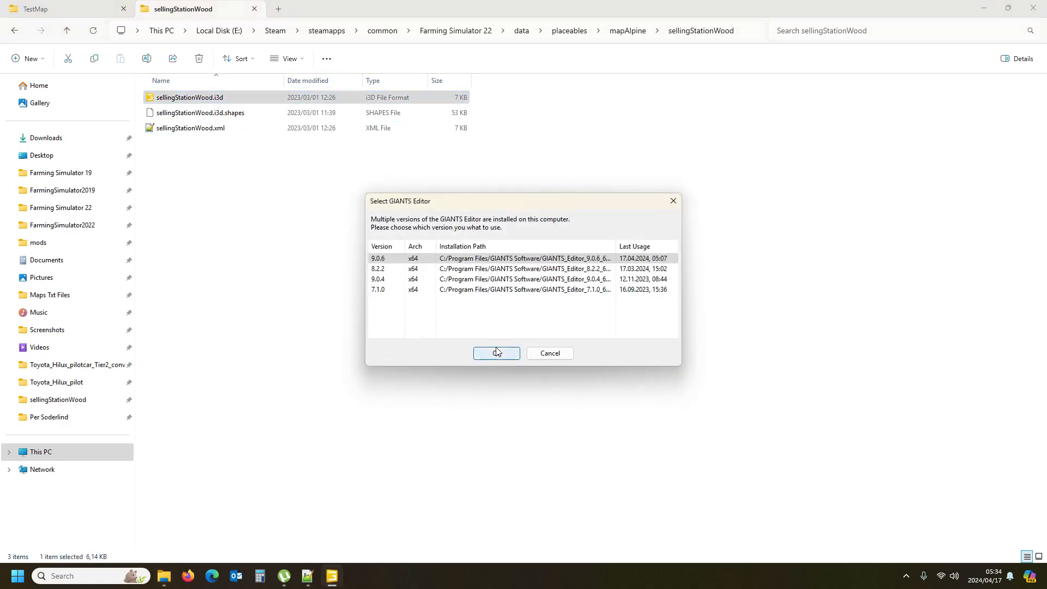
{"action": "left_click", "coordinate": [495, 353]}
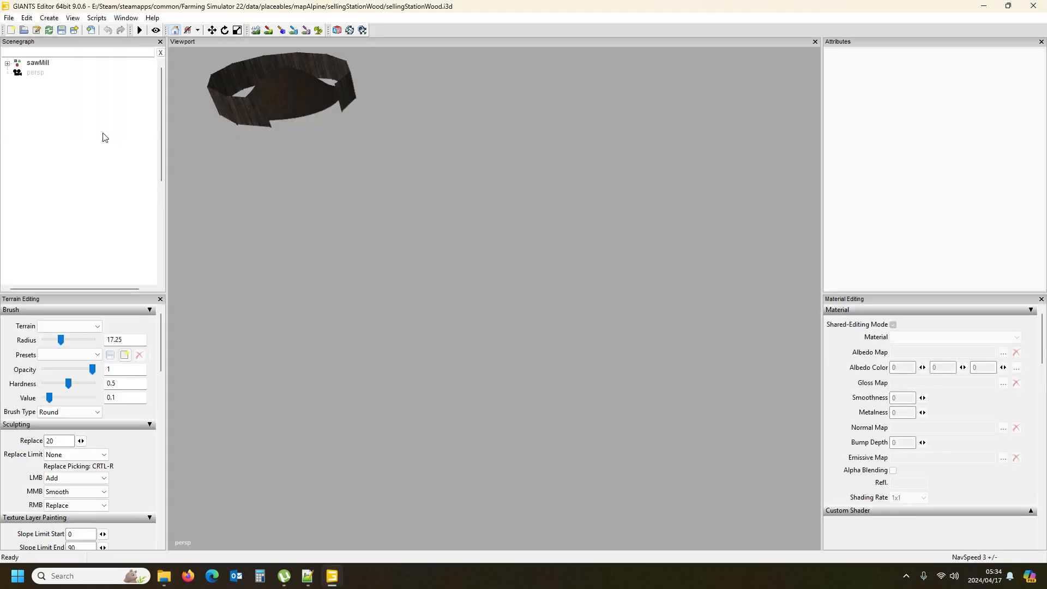
Inspect the original sawMill object and the layout of its parts, and close GIANTS Editor without saving changes.
{"action": "left_click", "coordinate": [38, 64]}
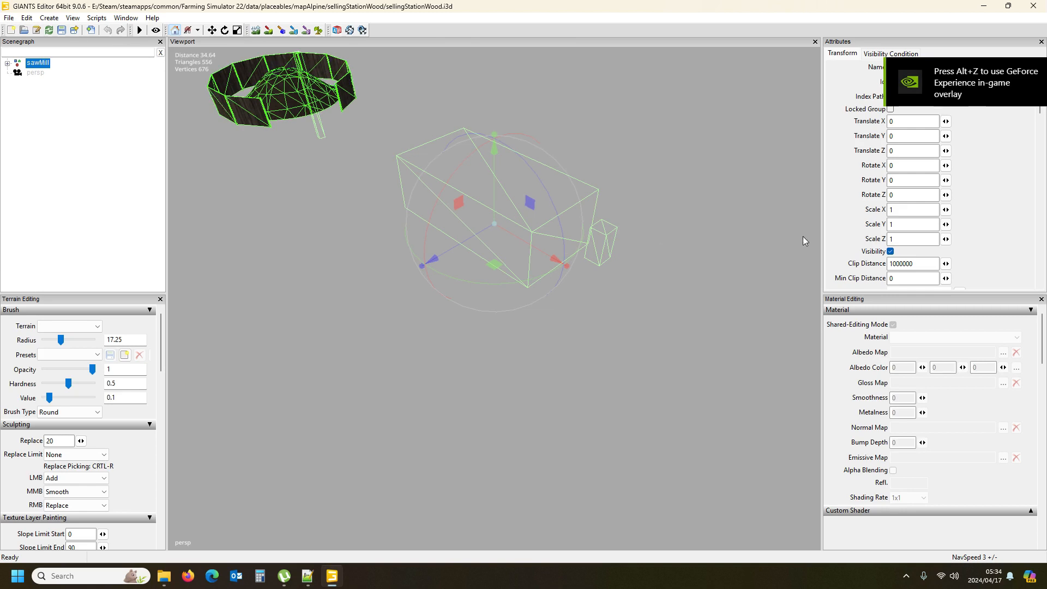
{"action": "left_click_drag", "start_coordinate": [348, 296], "coordinate": [354, 262], "text": "alt"}
{"action": "scroll", "coordinate": [353, 263], "scroll_direction": "down", "scroll_amount": 1}
{"action": "scroll", "coordinate": [353, 263], "scroll_direction": "down", "scroll_amount": 5}
{"action": "scroll", "coordinate": [370, 263], "scroll_direction": "up", "scroll_amount": 1}
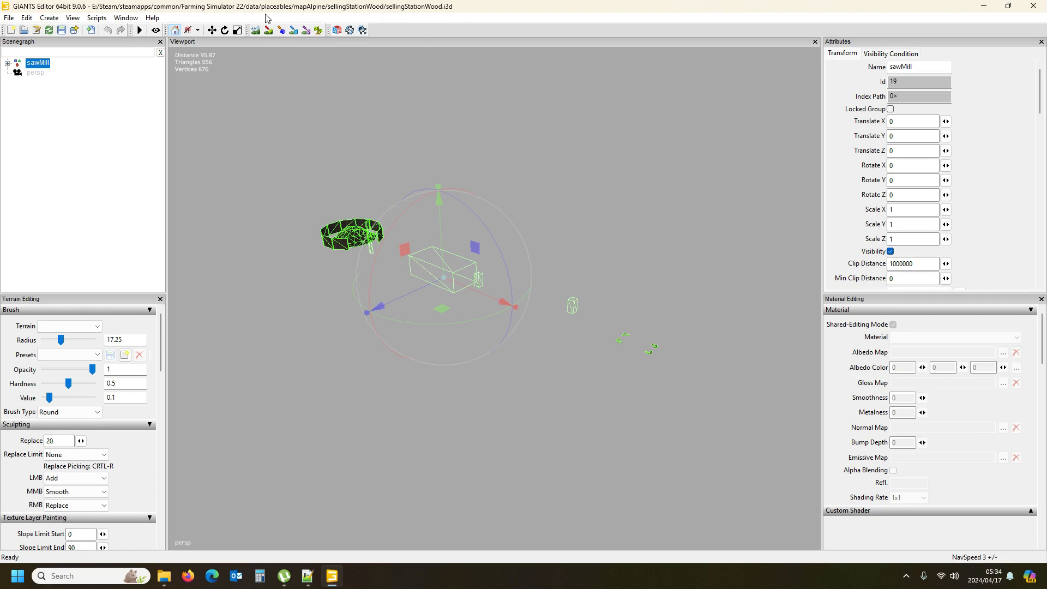
{"action": "left_click", "coordinate": [1032, 6]}
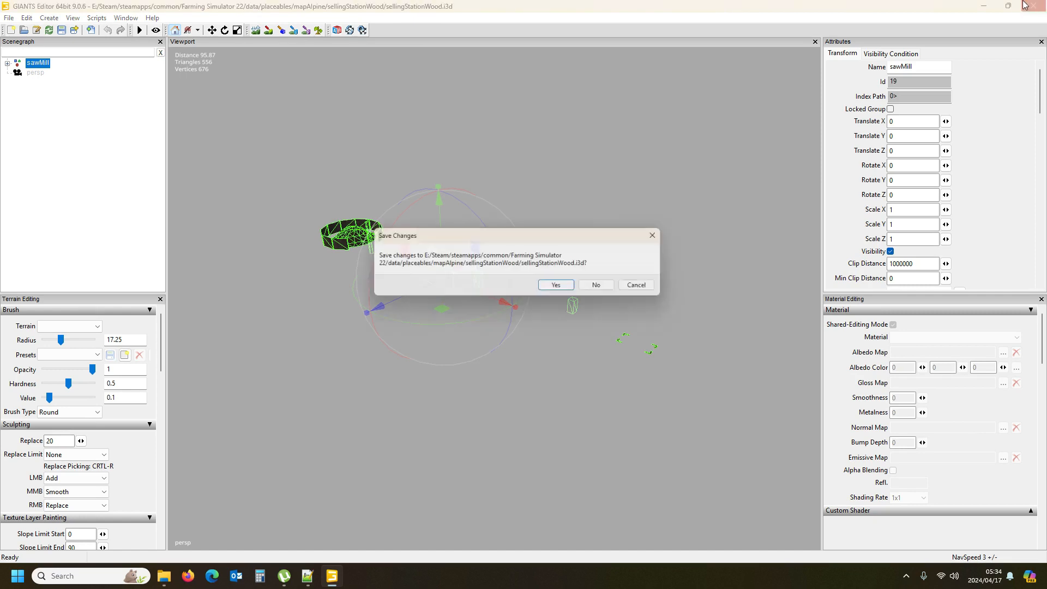
{"action": "left_click", "coordinate": [602, 287]}
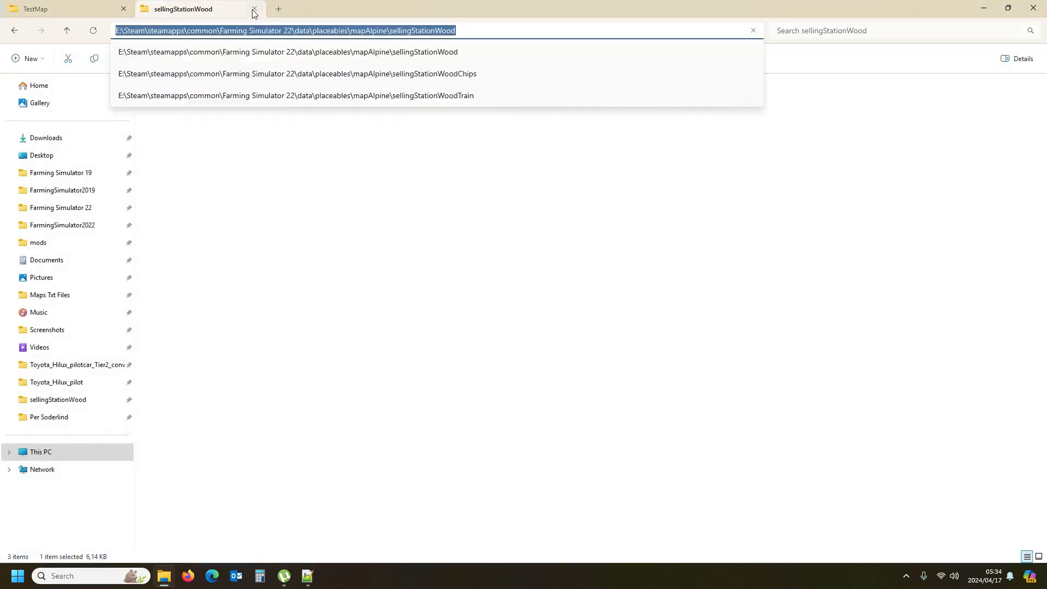
Close the base-game folder and open the mod's own sellingStationWood.i3d from TestMap's maps/mapAlpine/placeables/sawMill folder.
{"action": "left_click", "coordinate": [254, 9]}
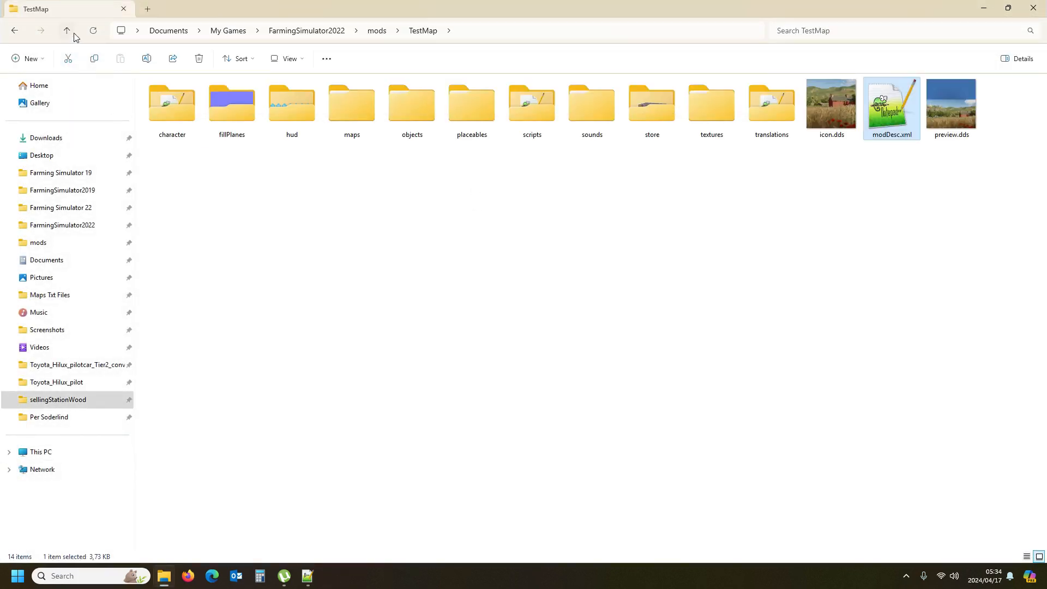
{"action": "double_click", "coordinate": [358, 120]}
{"action": "double_click", "coordinate": [198, 101]}
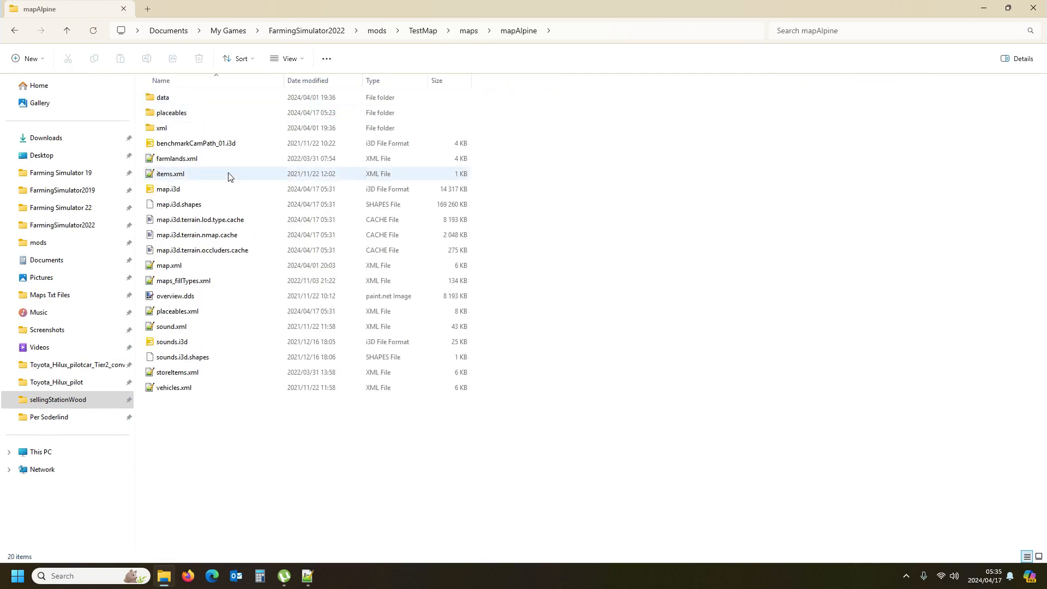
{"action": "double_click", "coordinate": [181, 112]}
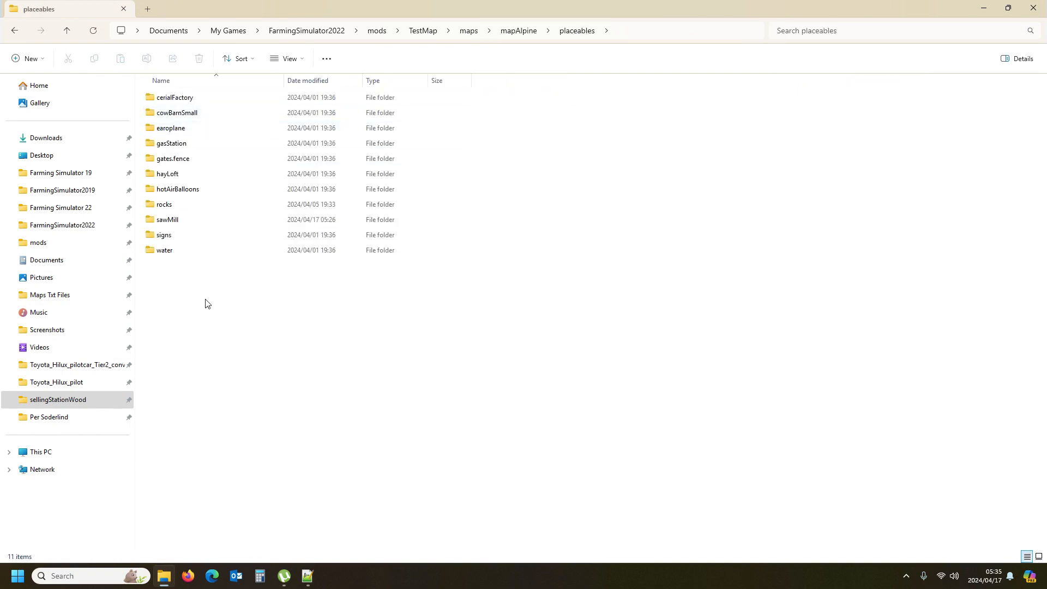
{"action": "double_click", "coordinate": [183, 219]}
{"action": "double_click", "coordinate": [187, 97]}
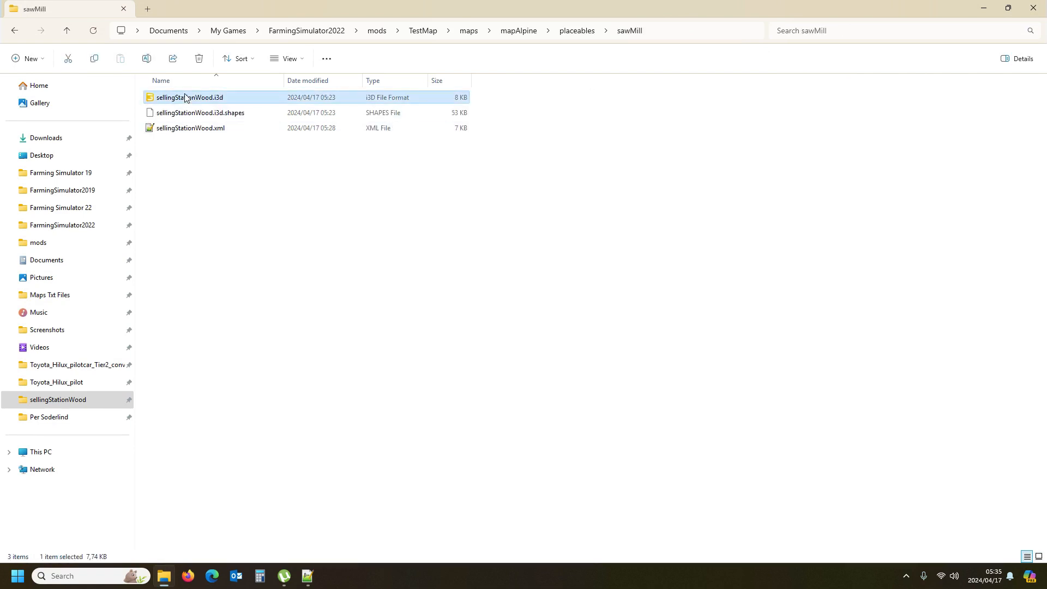
Open sellingStationWood.i3d in GIANTS Editor and set the sawMill group's Translate X, Y and Z to 0.
{"action": "left_click", "coordinate": [494, 355]}
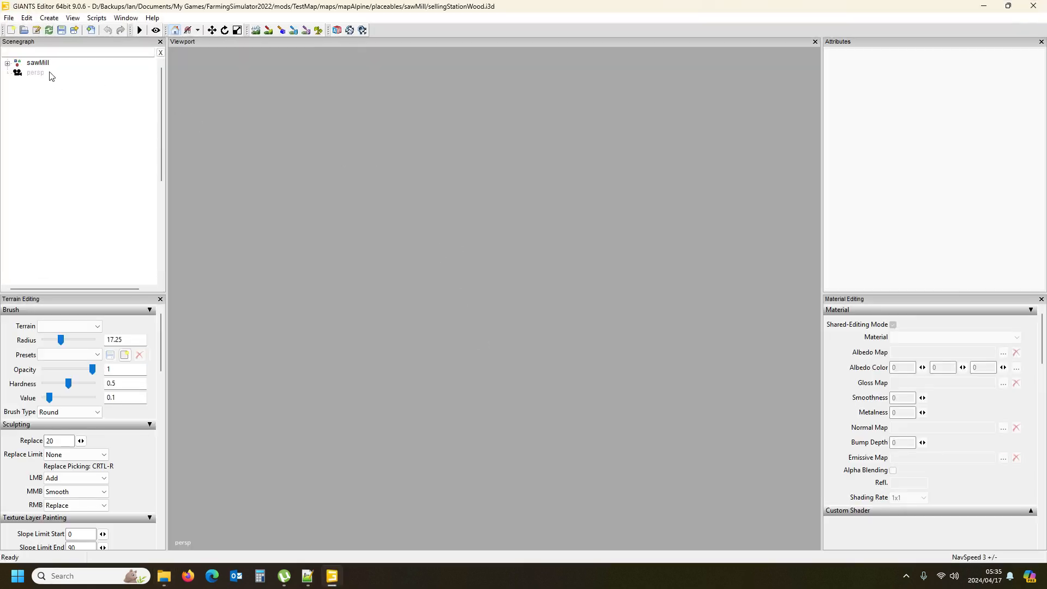
{"action": "left_click", "coordinate": [46, 64]}
{"action": "double_click", "coordinate": [915, 121]}
{"action": "double_click", "coordinate": [914, 135]}
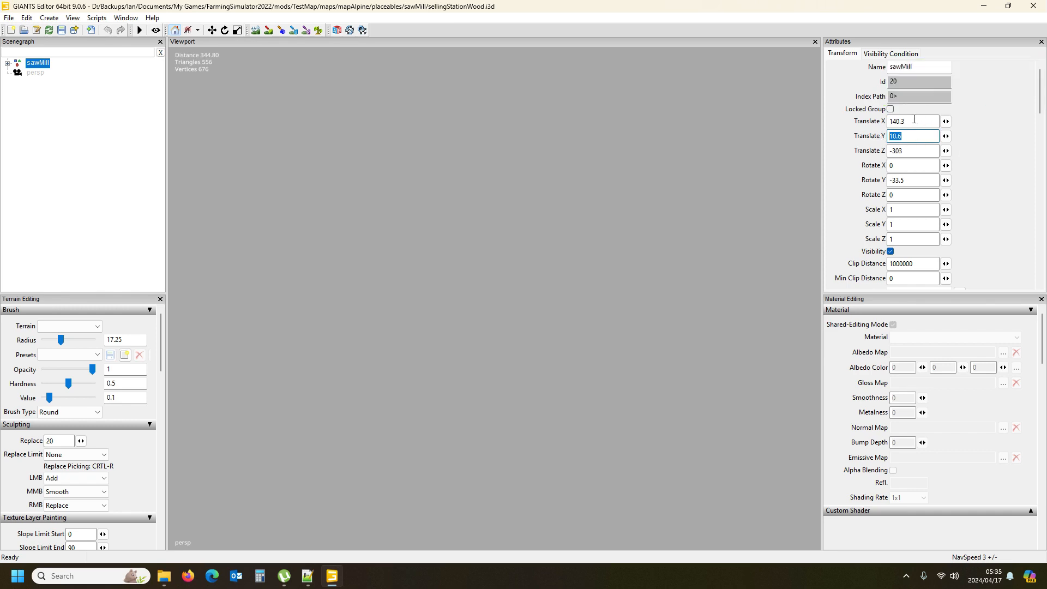
{"action": "double_click", "coordinate": [918, 120]}
{"action": "type", "text": "0"}
{"action": "double_click", "coordinate": [914, 137]}
{"action": "type", "text": "0"}
{"action": "double_click", "coordinate": [909, 151]}
{"action": "type", "text": "0"}
Set the sawMill group's Rotate Y to 0, save the i3d file and close it.
{"action": "double_click", "coordinate": [909, 180]}
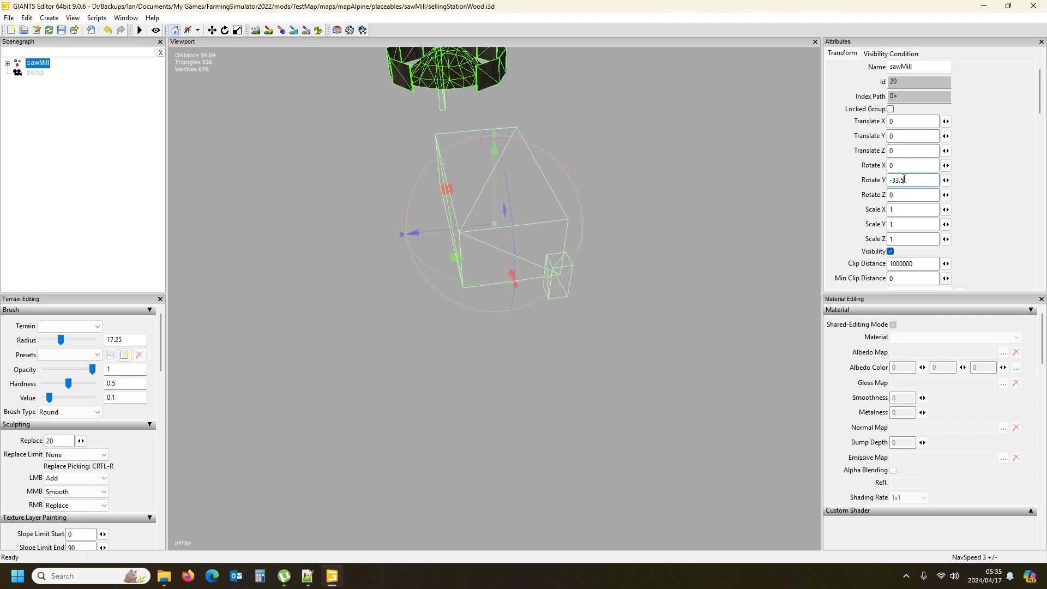
{"action": "type", "text": "0"}
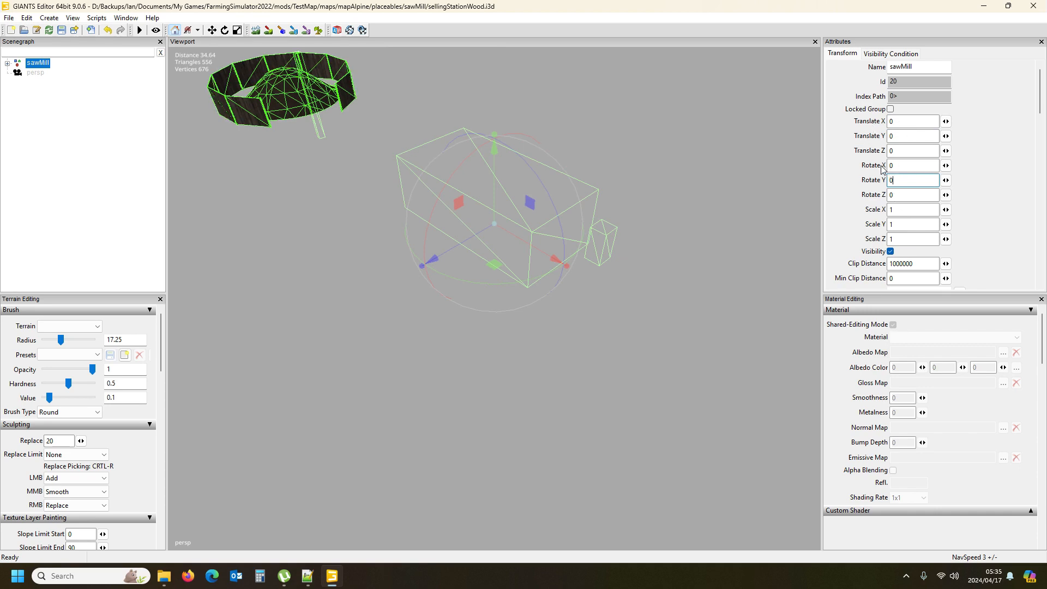
{"action": "left_click", "coordinate": [103, 63]}
{"action": "left_click", "coordinate": [61, 30]}
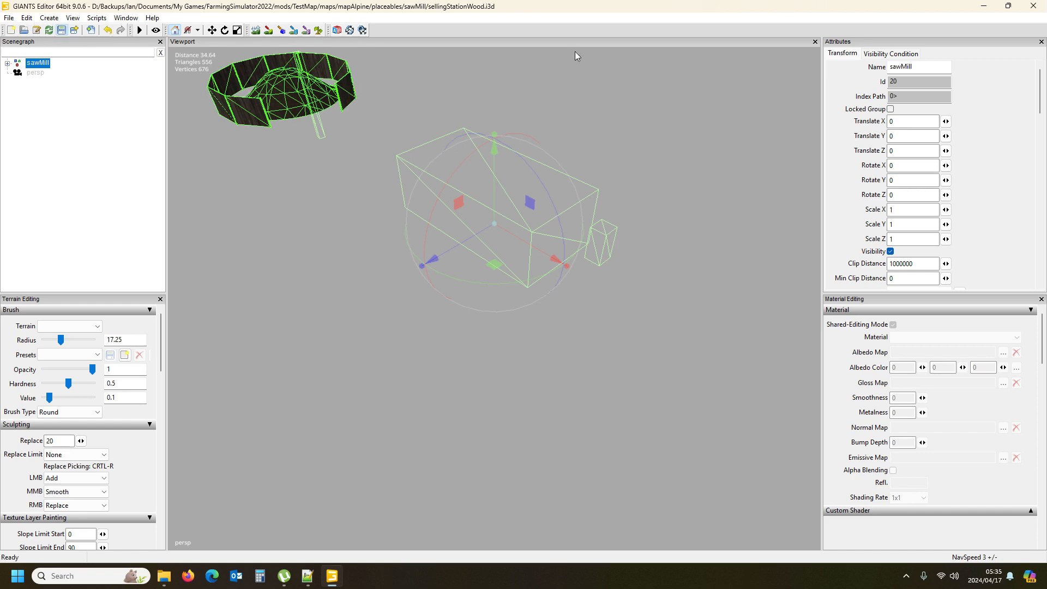
{"action": "left_click", "coordinate": [1033, 6]}
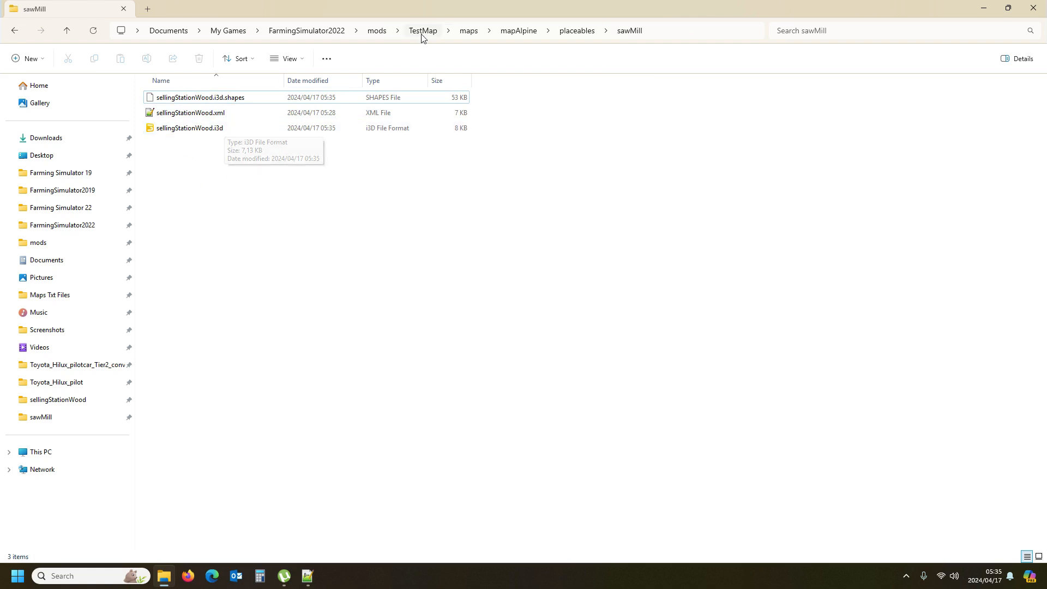
Bring up placeables.xml in Notepad++ to check the sellingStationWood entry, and launch Farming Simulator 22 from Steam.
{"action": "left_click", "coordinate": [306, 575]}
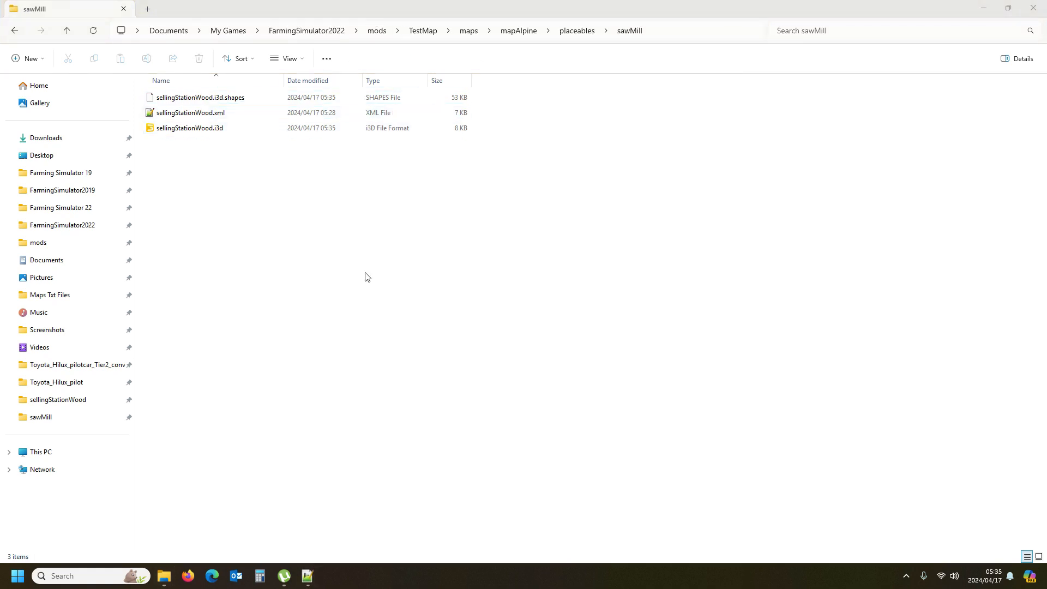
{"action": "left_click", "coordinate": [308, 577]}
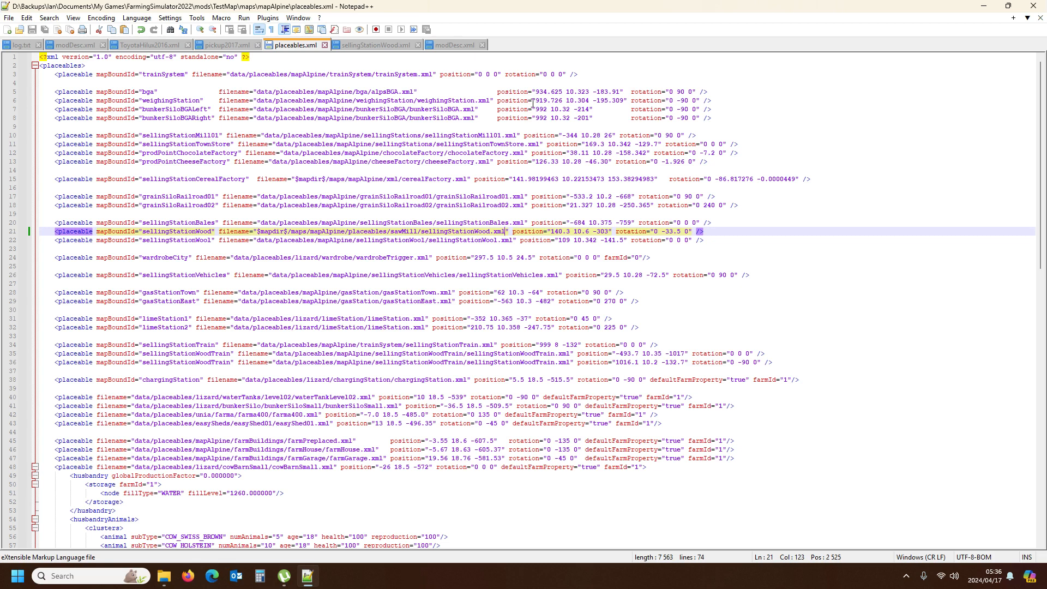
{"action": "left_click", "coordinate": [906, 577]}
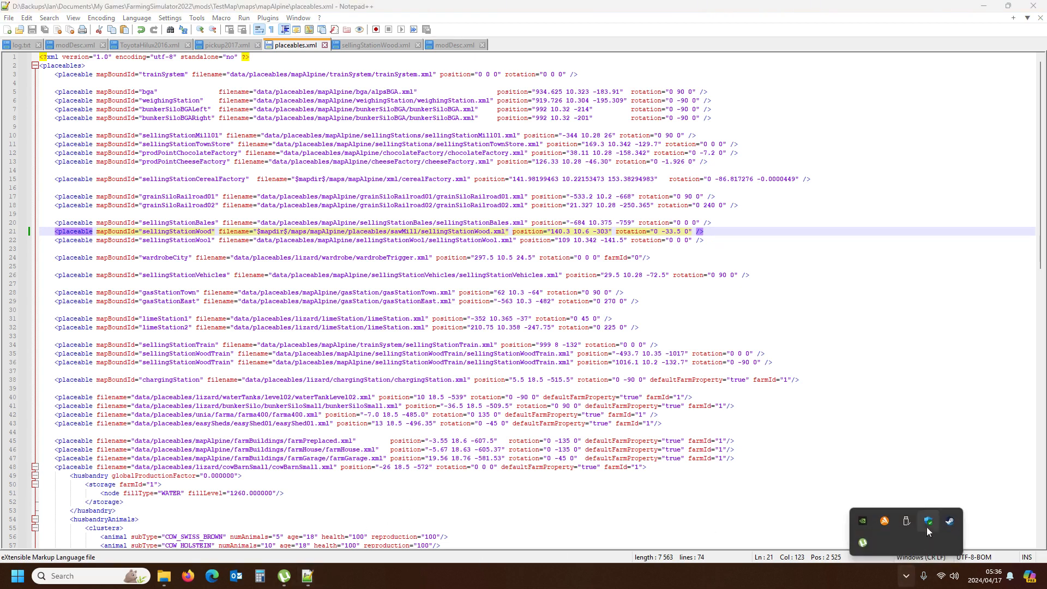
{"action": "right_click", "coordinate": [949, 521]}
{"action": "left_click", "coordinate": [922, 283]}
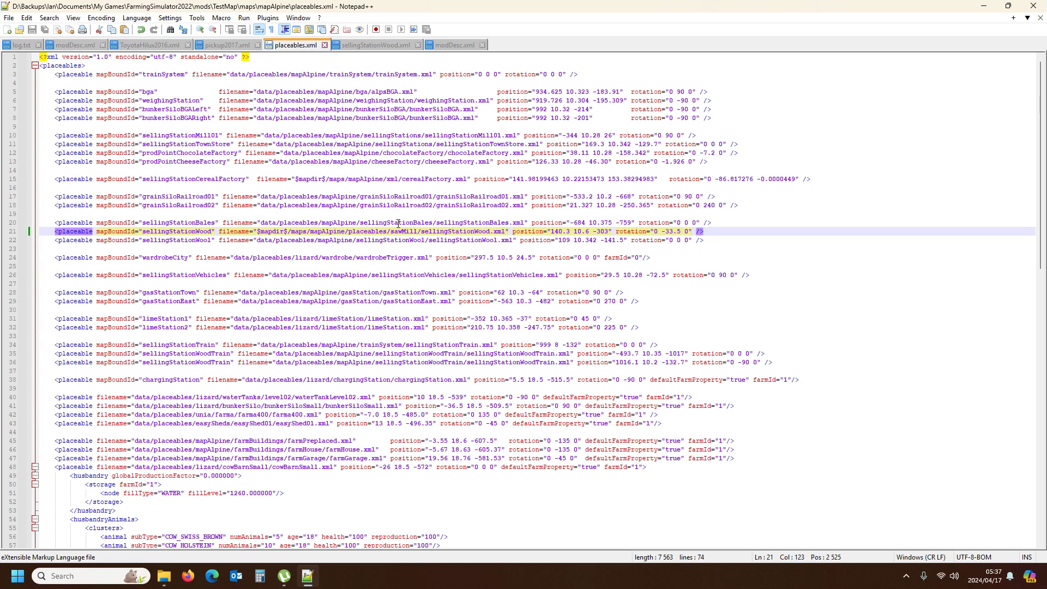
{"action": "left_click", "coordinate": [465, 241]}
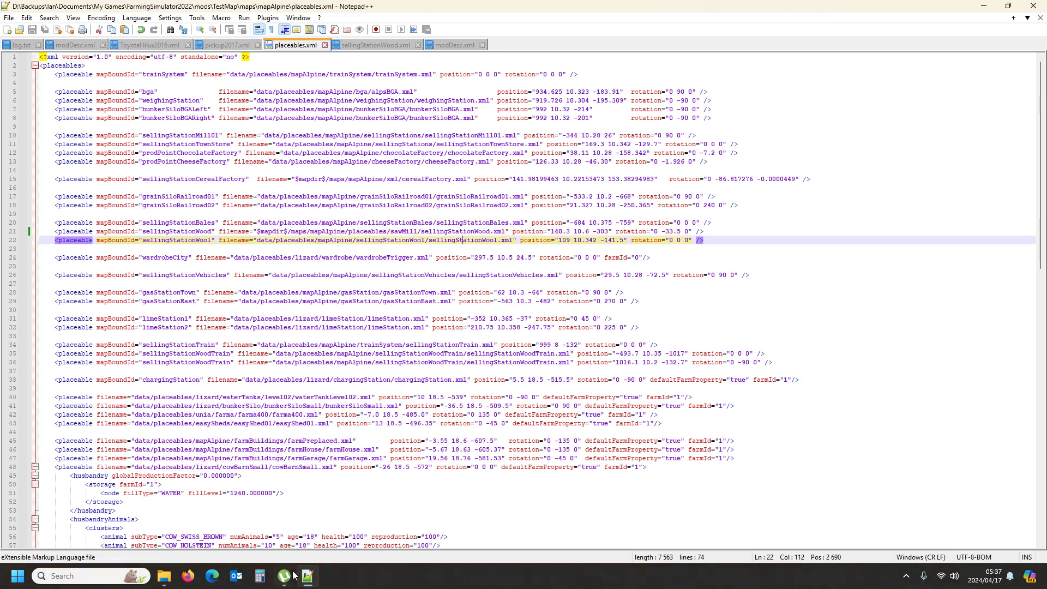
{"action": "left_click", "coordinate": [390, 223]}
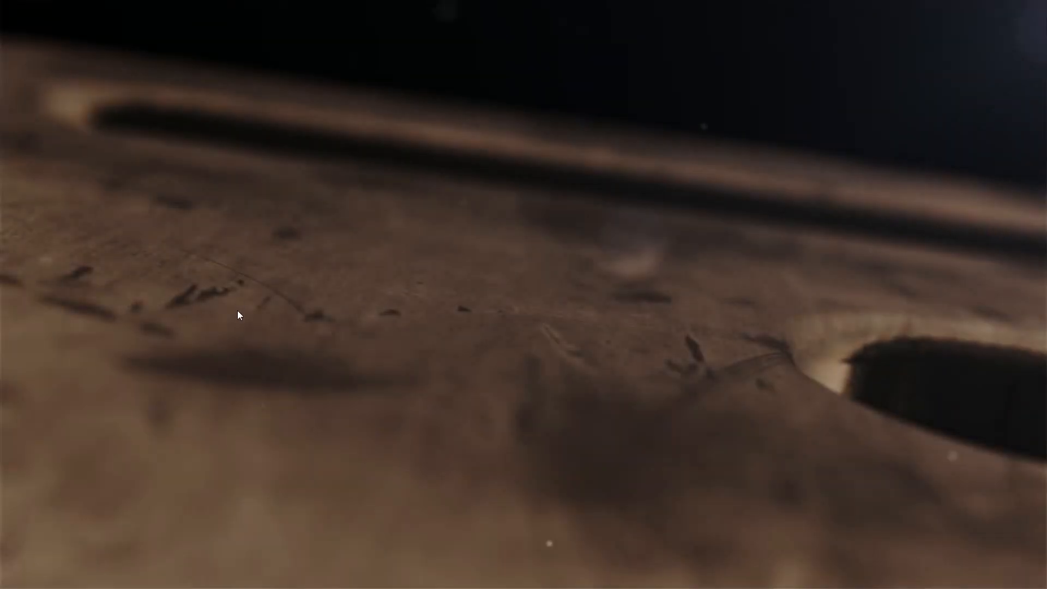
Start a new career in an empty save slot with the New Farmer difficulty and the TestMapCats map.
{"action": "left_click", "coordinate": [237, 312]}
{"action": "left_click", "coordinate": [115, 346]}
{"action": "left_click", "coordinate": [324, 326]}
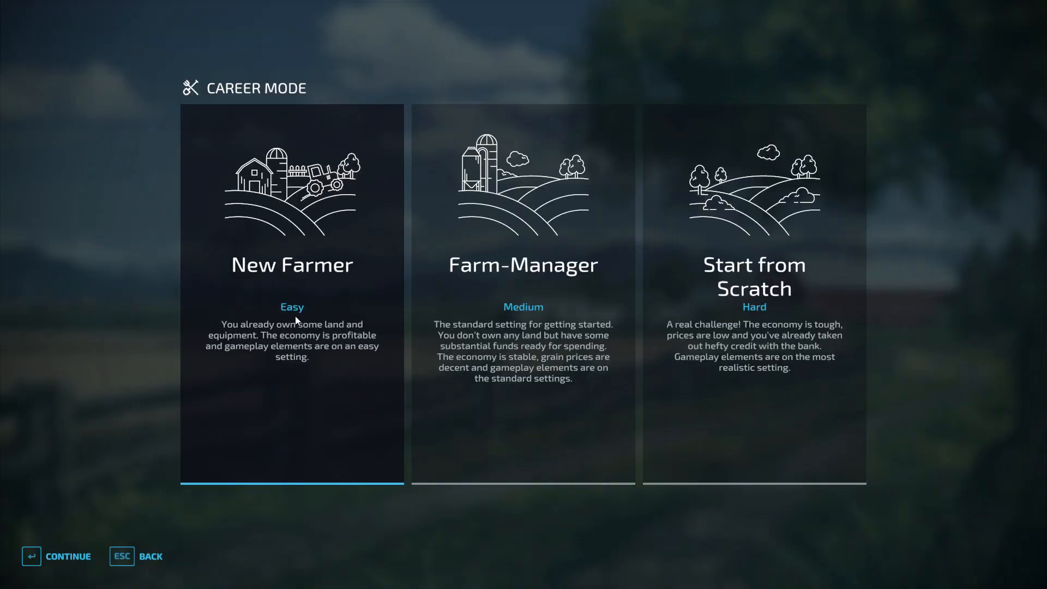
{"action": "left_click", "coordinate": [295, 317]}
{"action": "scroll", "coordinate": [276, 370], "scroll_direction": "down", "scroll_amount": 8}
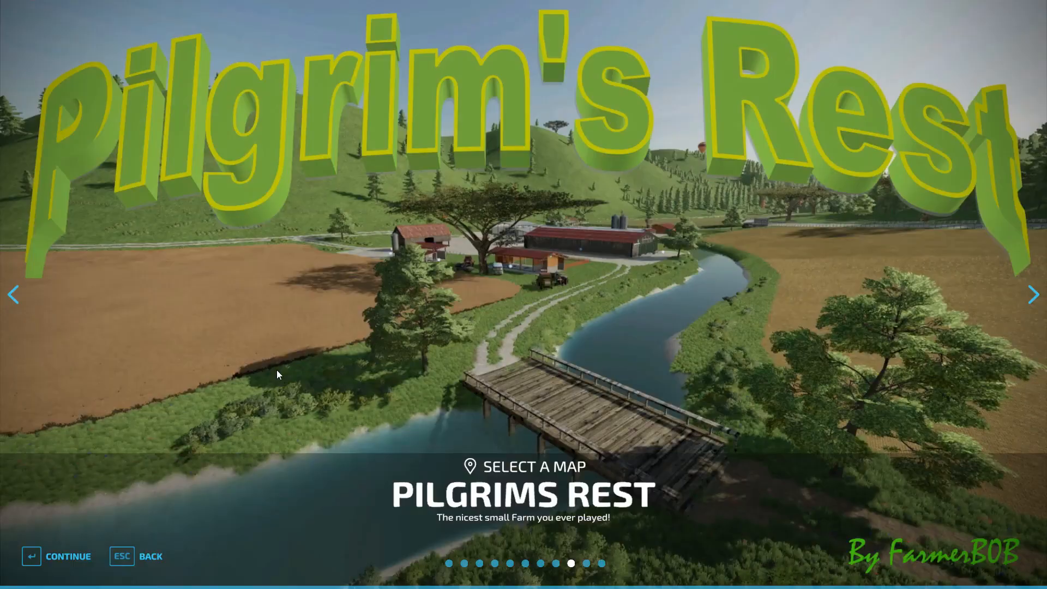
{"action": "scroll", "coordinate": [276, 374], "scroll_direction": "down", "scroll_amount": 1}
{"action": "left_click", "coordinate": [53, 558]}
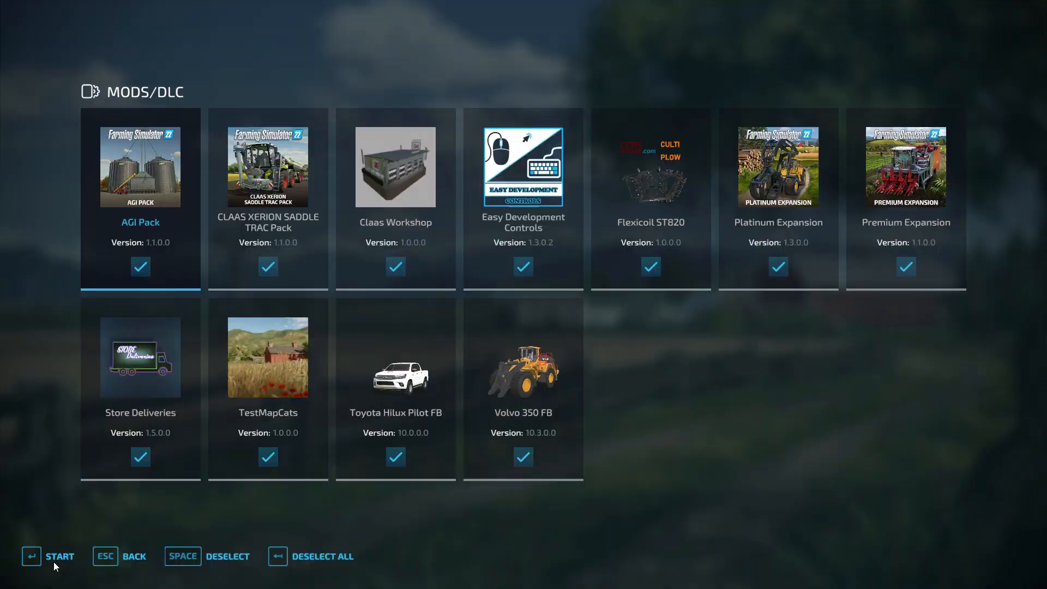
Load the career with only Store Deliveries, Easy Development Controls and the map mod enabled, keeping the default character.
{"action": "left_click", "coordinate": [145, 460]}
{"action": "left_click", "coordinate": [524, 266]}
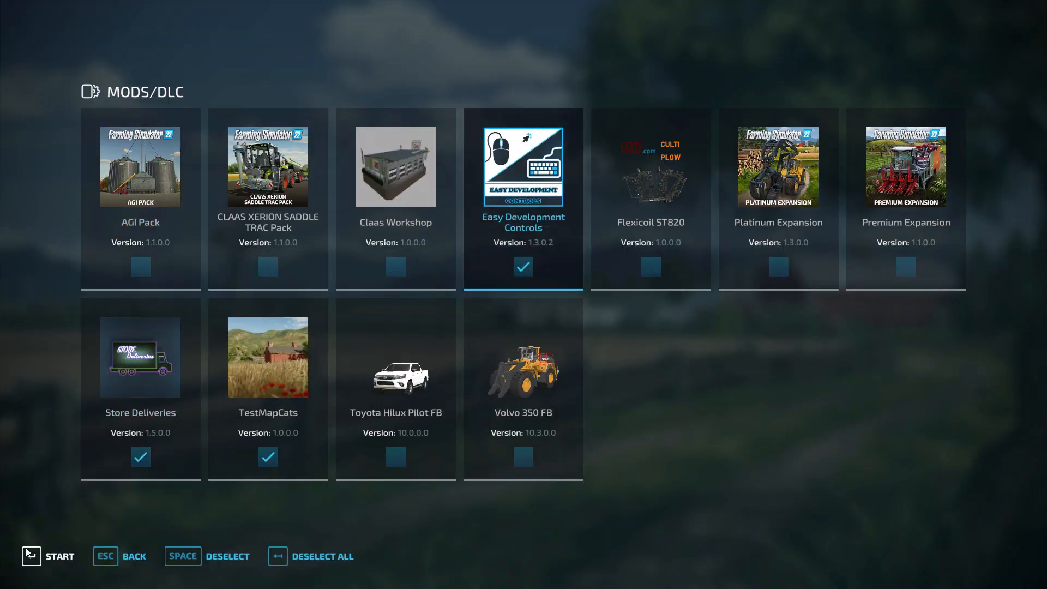
{"action": "left_click", "coordinate": [54, 555]}
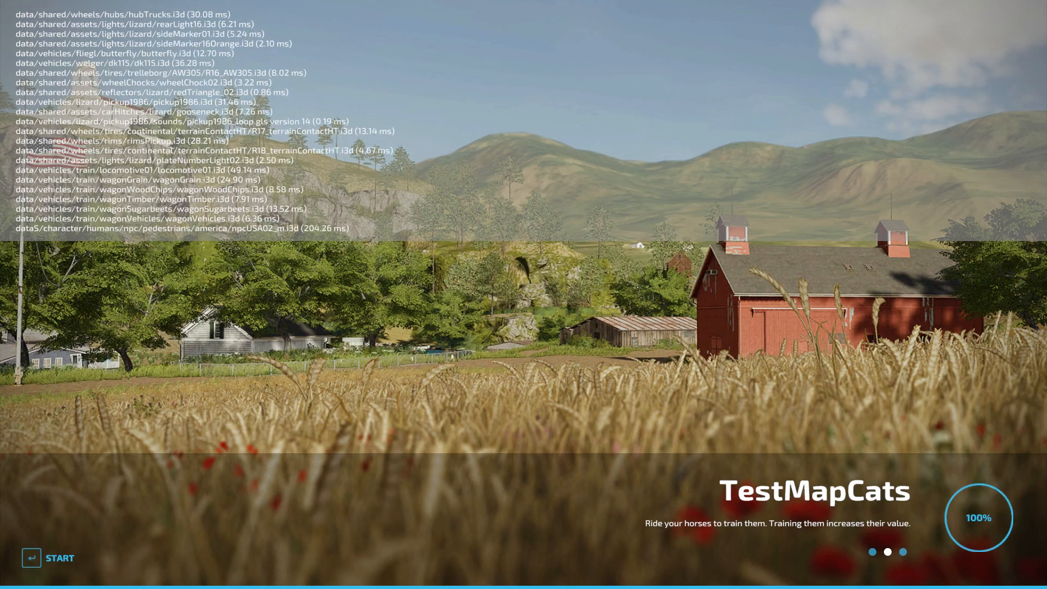
{"action": "left_click", "coordinate": [58, 558]}
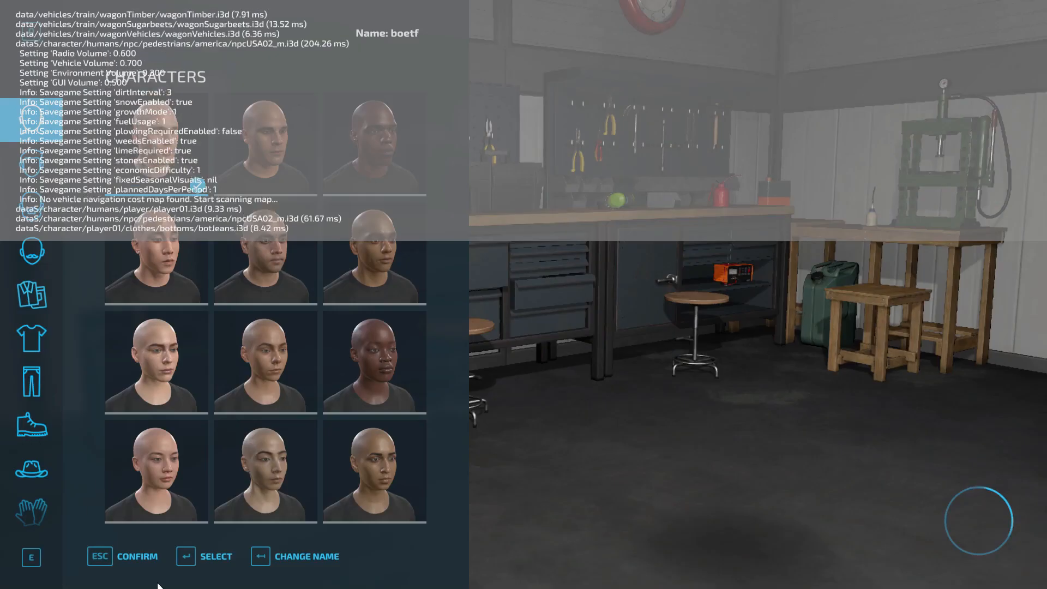
{"action": "left_click", "coordinate": [133, 563]}
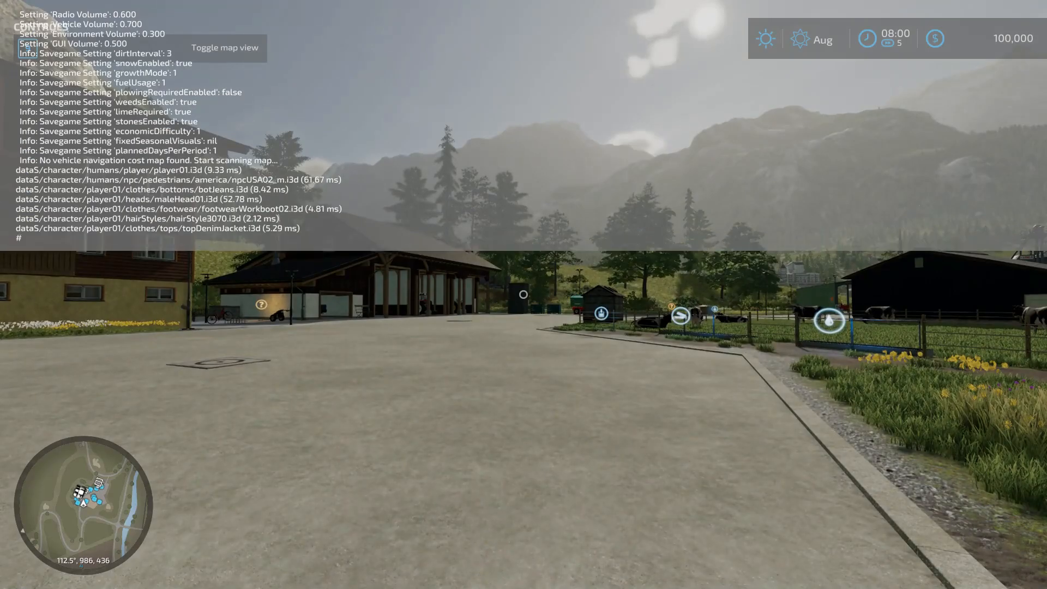
Find the Sawmill on the in-game map and visit it.
{"action": "key", "text": "Escape"}
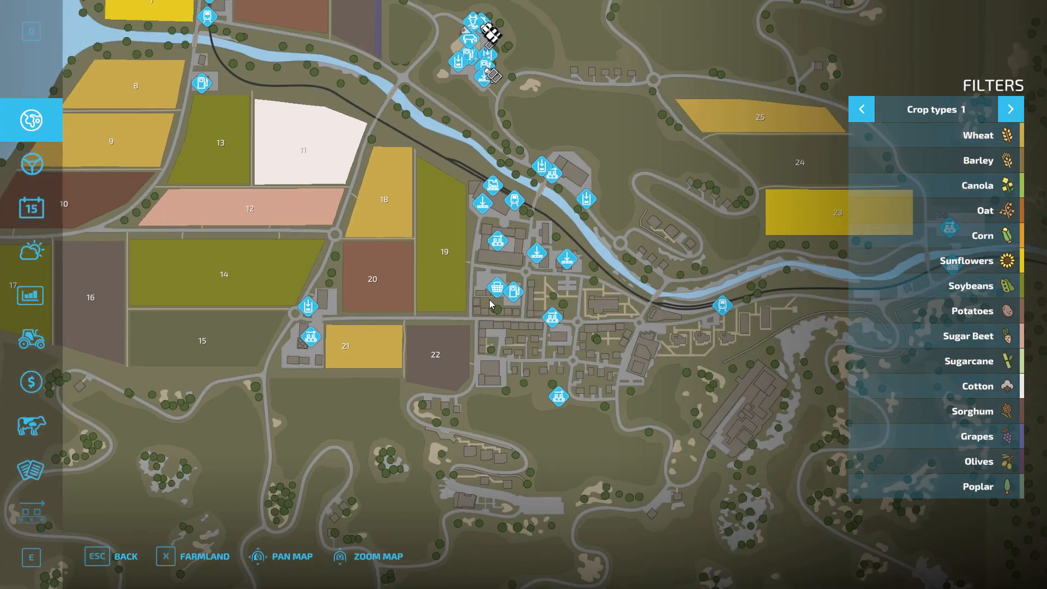
{"action": "left_click_drag", "start_coordinate": [488, 300], "coordinate": [377, 428]}
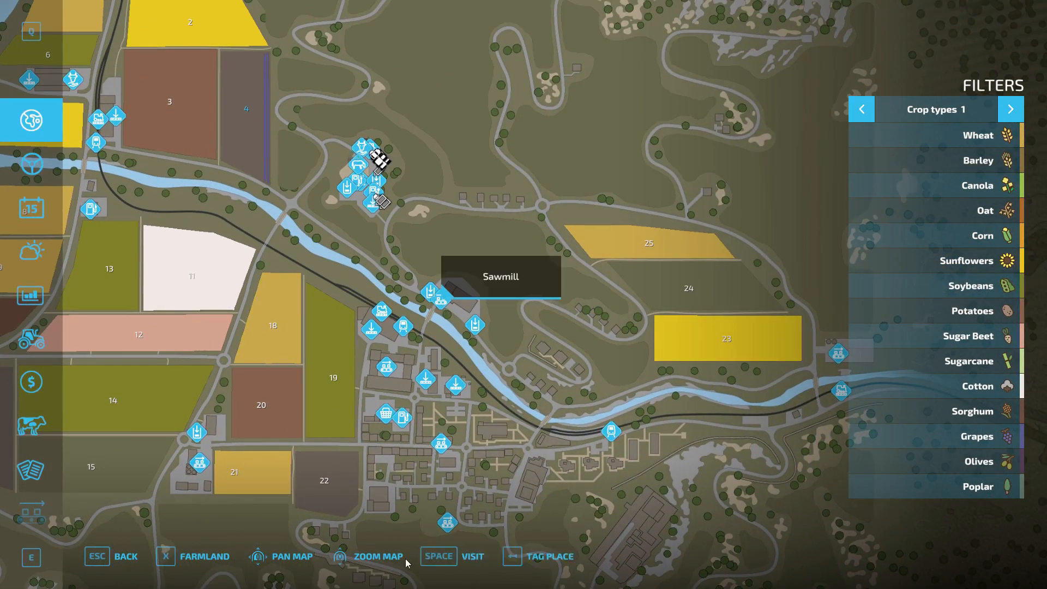
{"action": "left_click", "coordinate": [446, 561]}
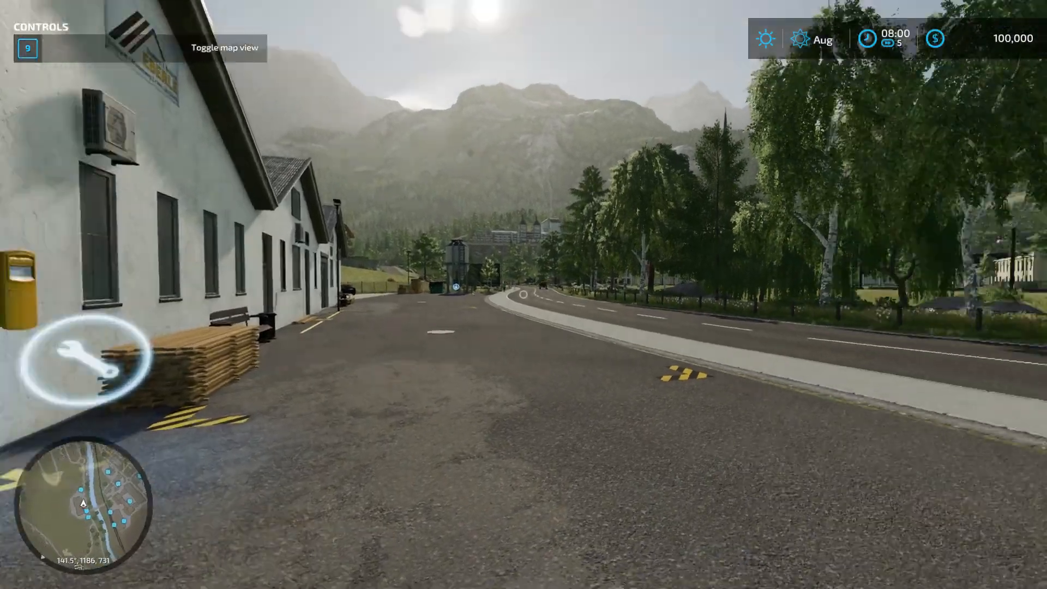
Walk around the sawmill yard and examine the buildings and the placement of the trigger markers.
{"action": "key", "text": "w"}
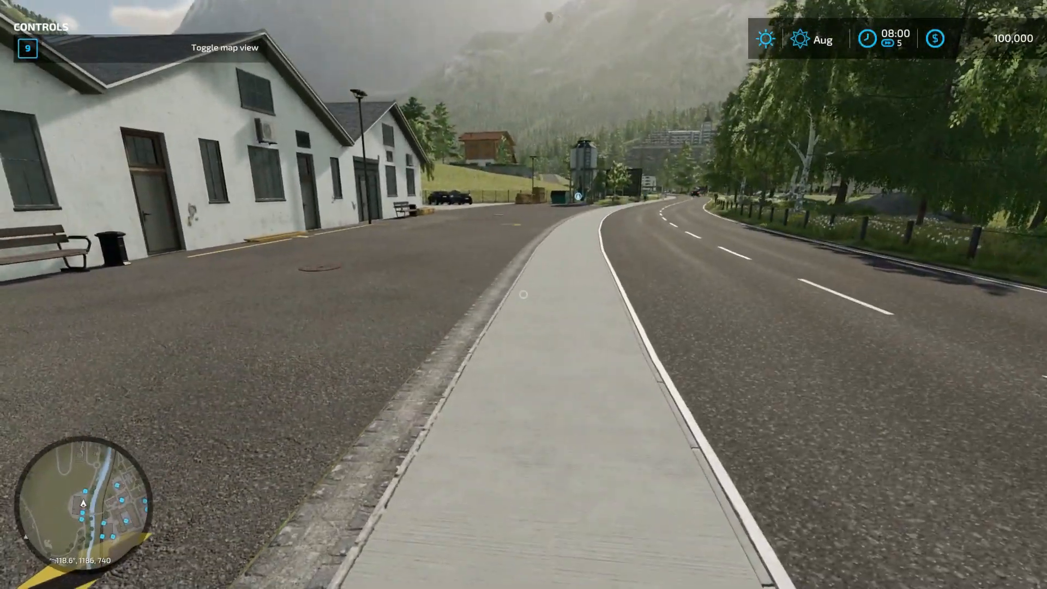
{"action": "key", "text": "d"}
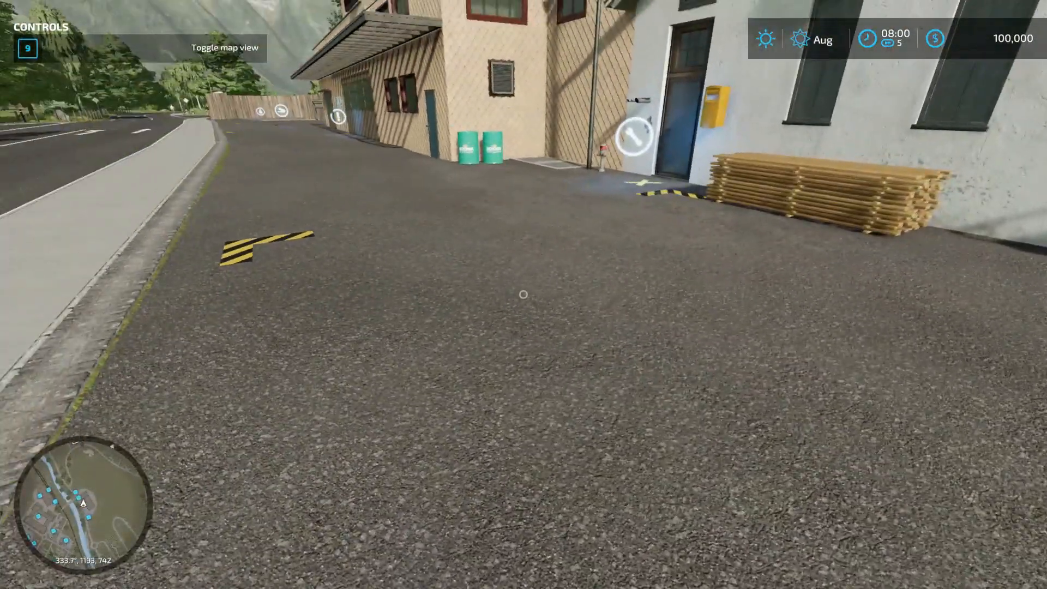
{"action": "key", "text": "s"}
{"action": "key", "text": "w"}
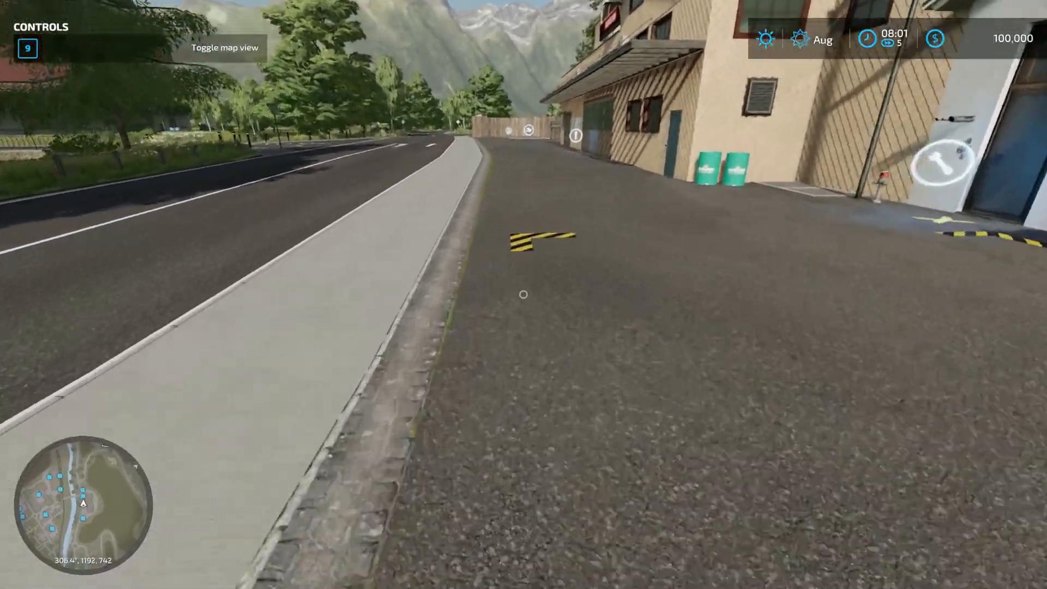
{"action": "key", "text": "s"}
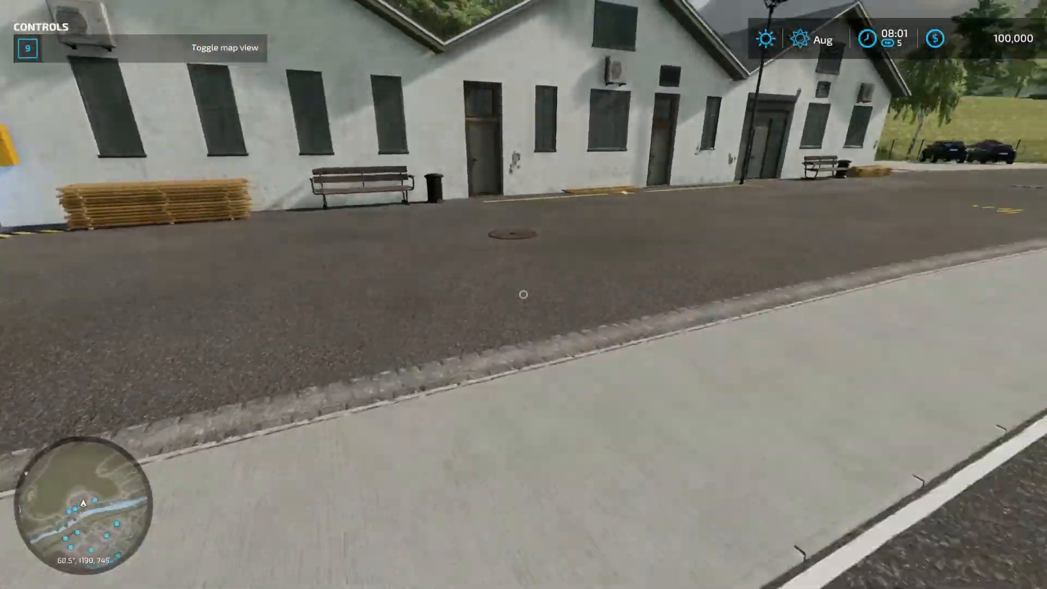
{"action": "key", "text": "w"}
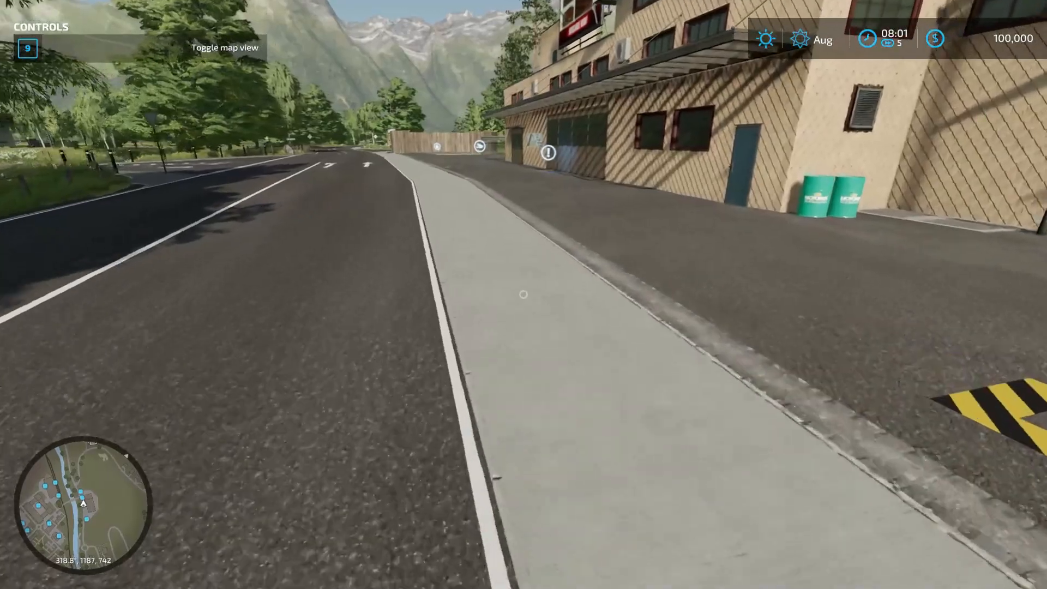
{"action": "key", "text": "w"}
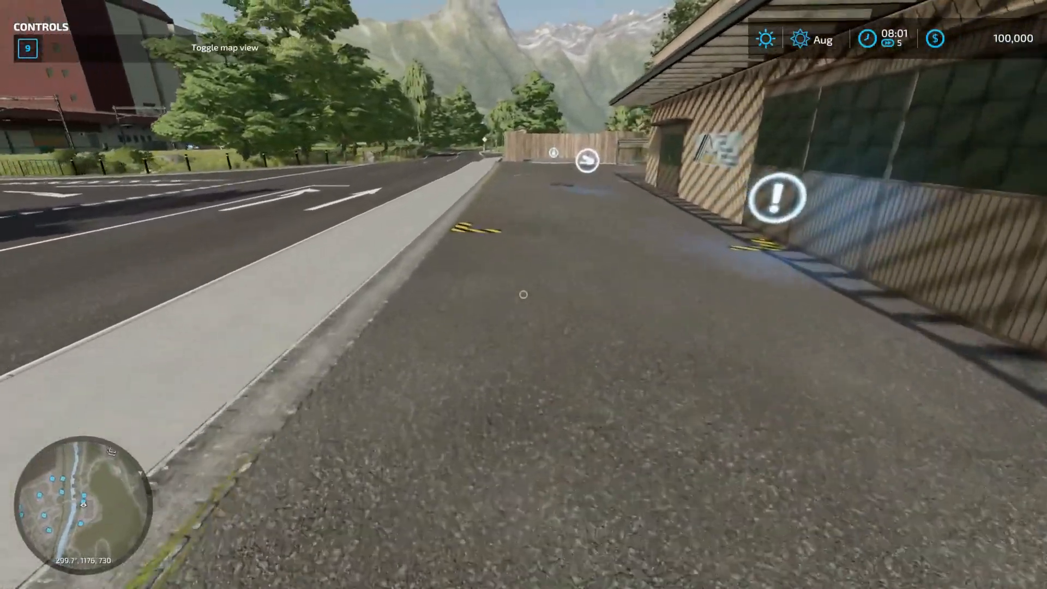
{"action": "key", "text": "w"}
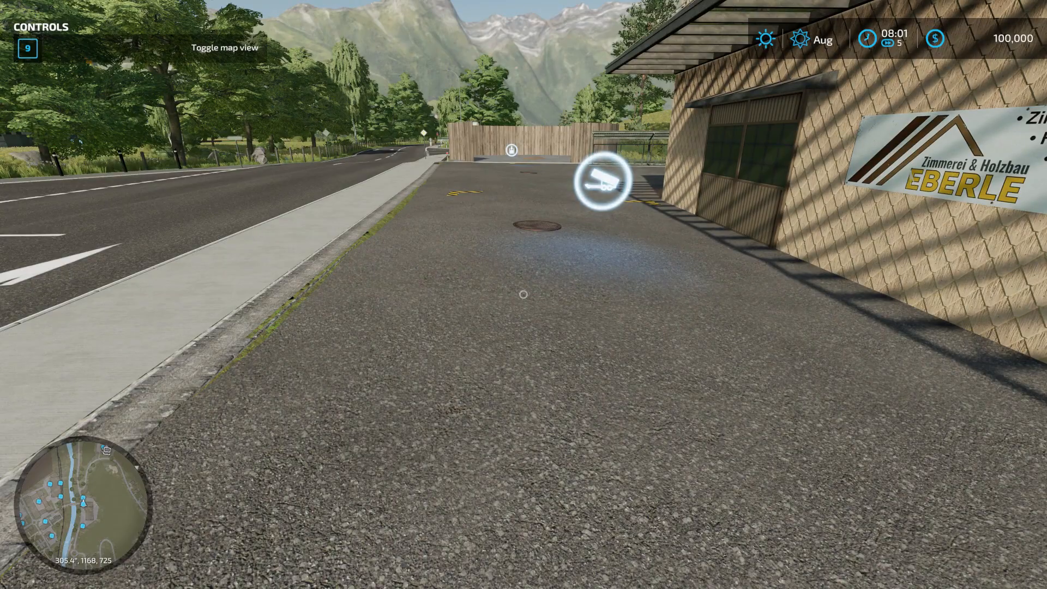
{"action": "key", "text": "alt+d"}
{"action": "key", "text": "Escape"}
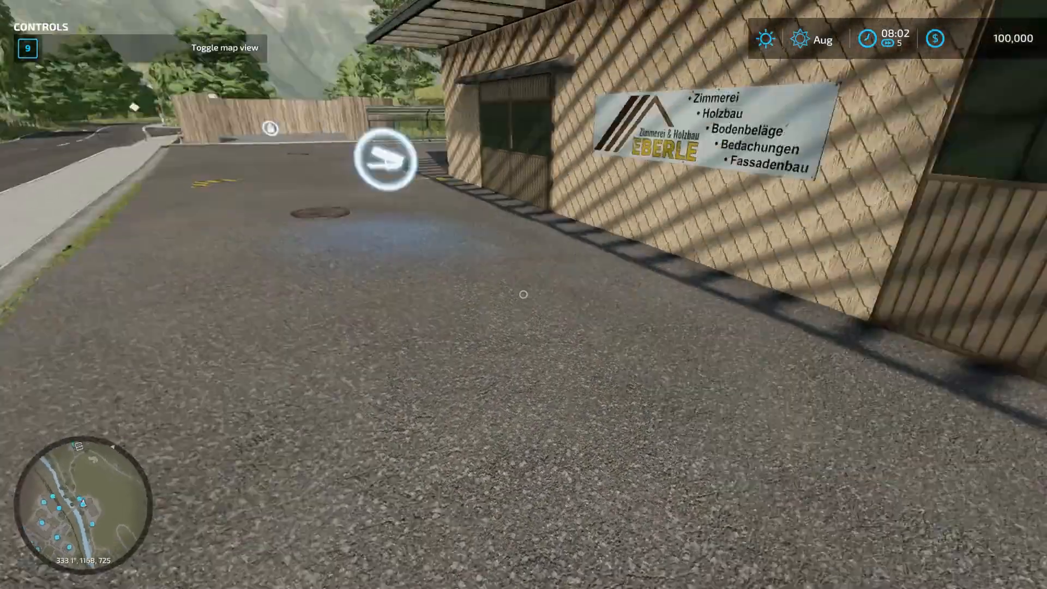
Walk back to the wrench marker by the blue door and buy the Sawmill production point for $100,000.
{"action": "key", "text": "w"}
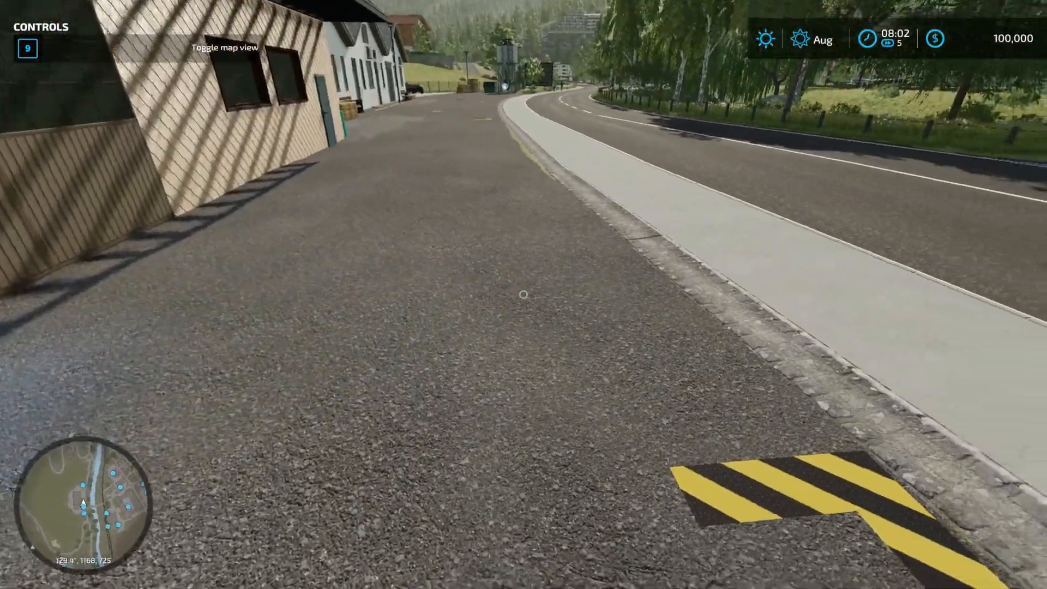
{"action": "key", "text": "w"}
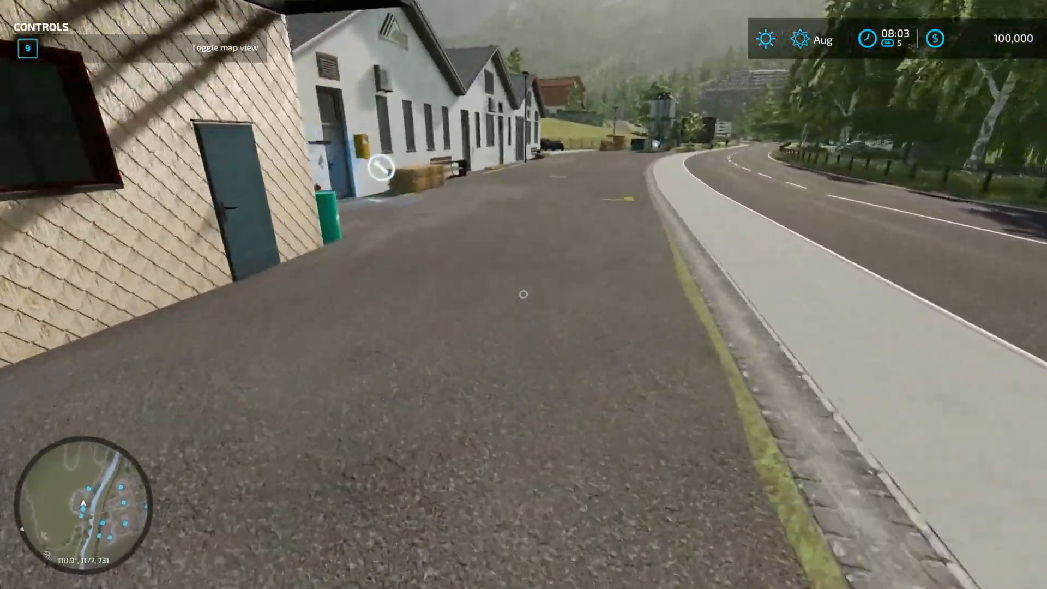
{"action": "key", "text": "w"}
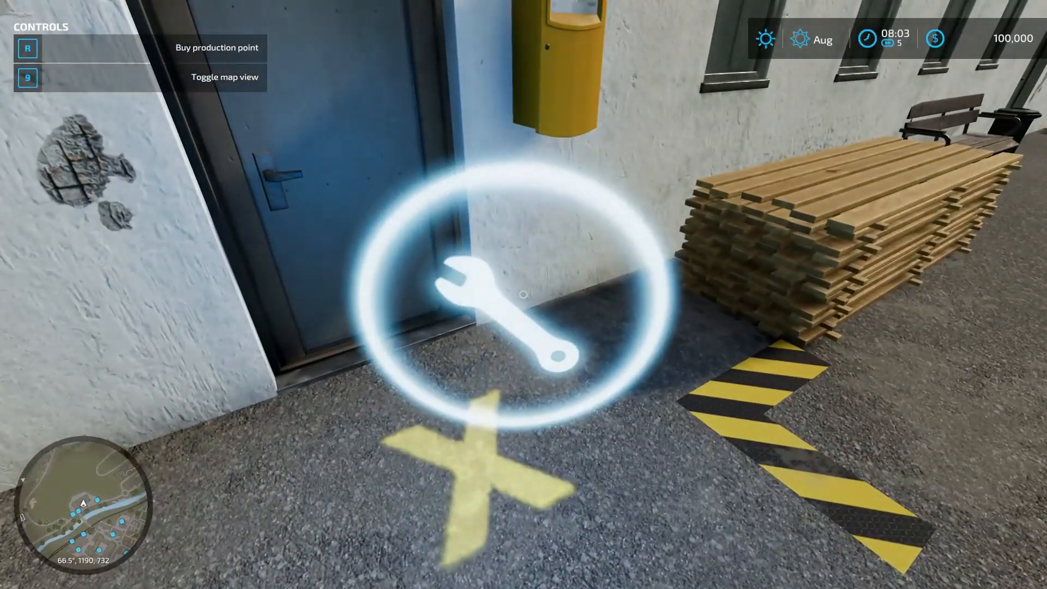
{"action": "key", "text": "r"}
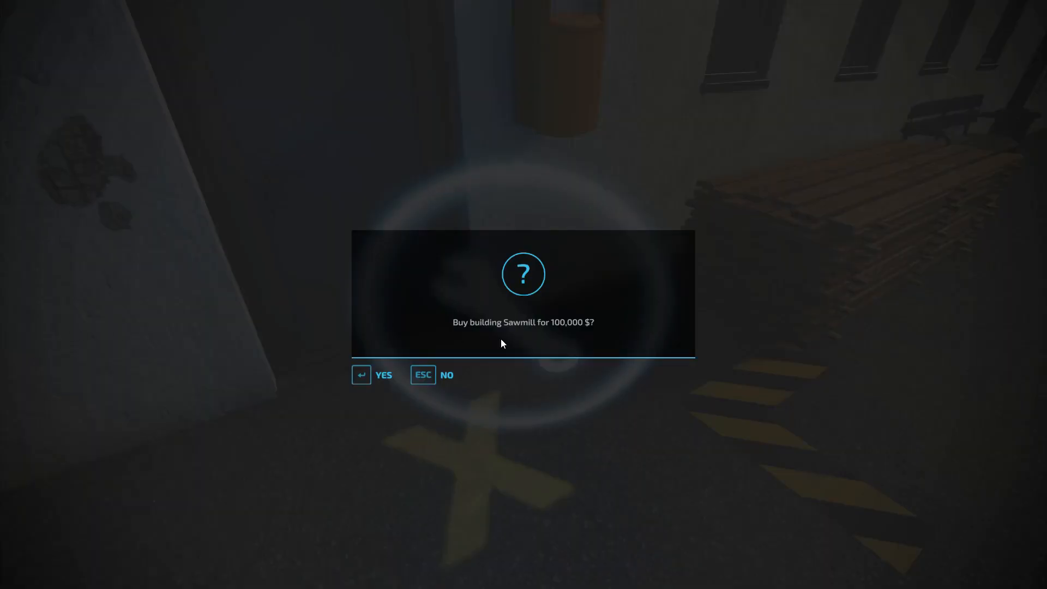
{"action": "left_click", "coordinate": [361, 380]}
{"action": "left_click", "coordinate": [375, 376]}
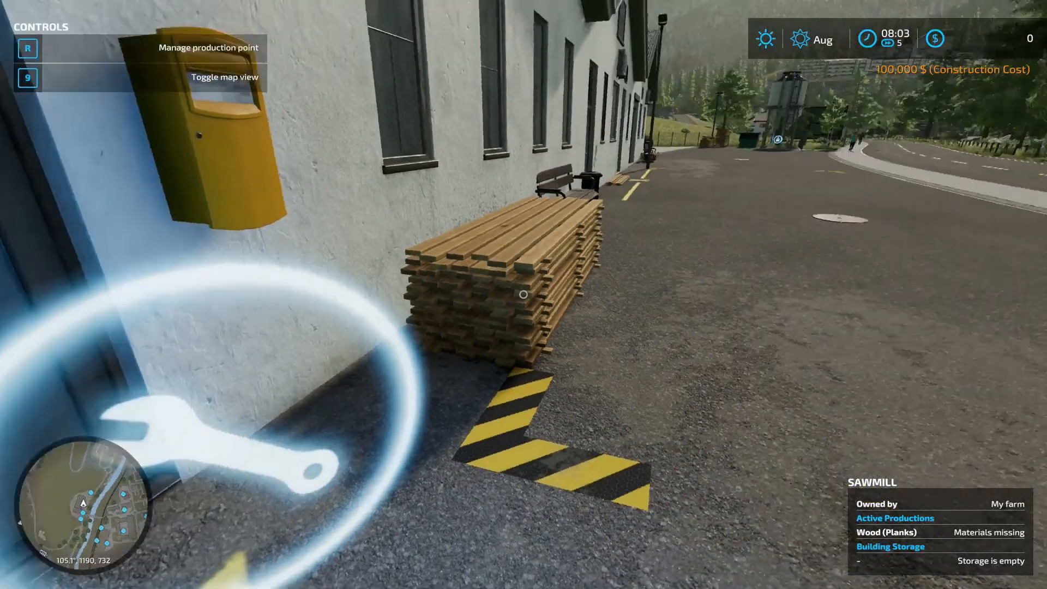
Walk to the wood unloading area beside the wooden building and add spruce logs with a length of 9 meters.
{"action": "key", "text": "w"}
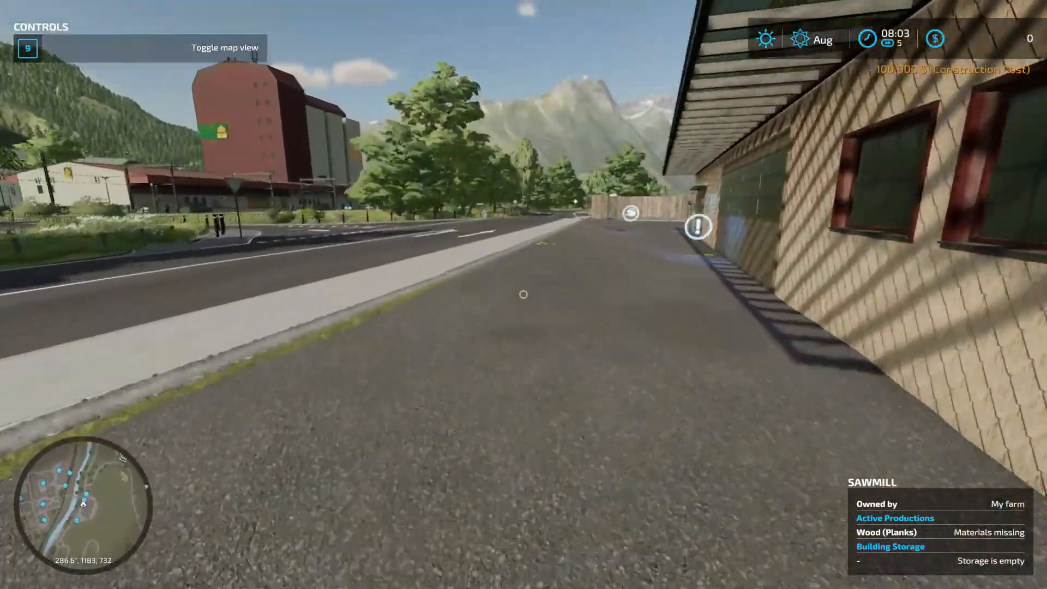
{"action": "key", "text": "w"}
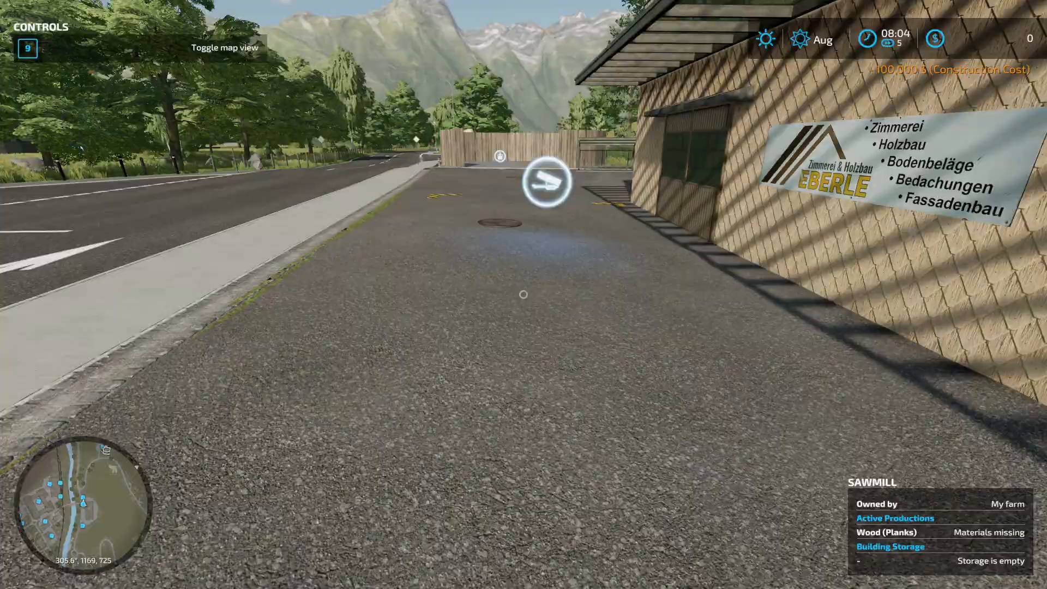
{"action": "key", "text": "ctrl+KP_0"}
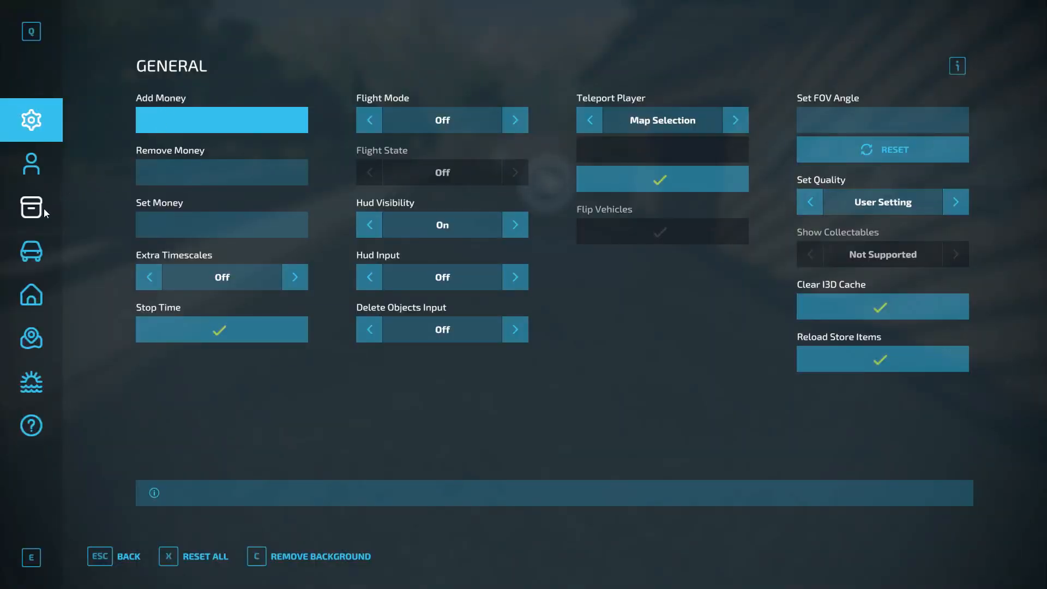
{"action": "left_click", "coordinate": [34, 207]}
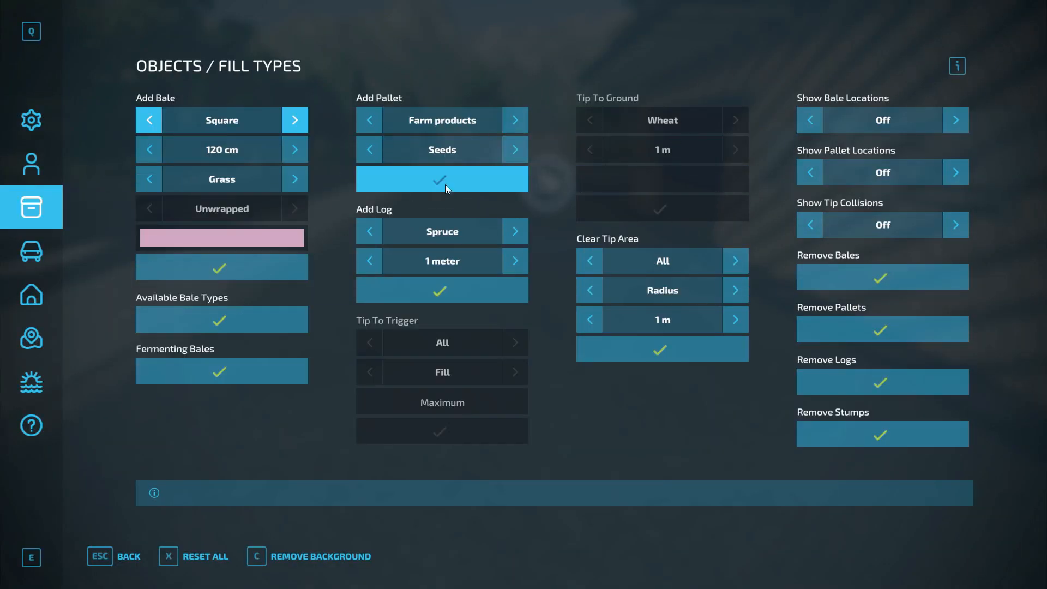
{"action": "left_click", "coordinate": [512, 261]}
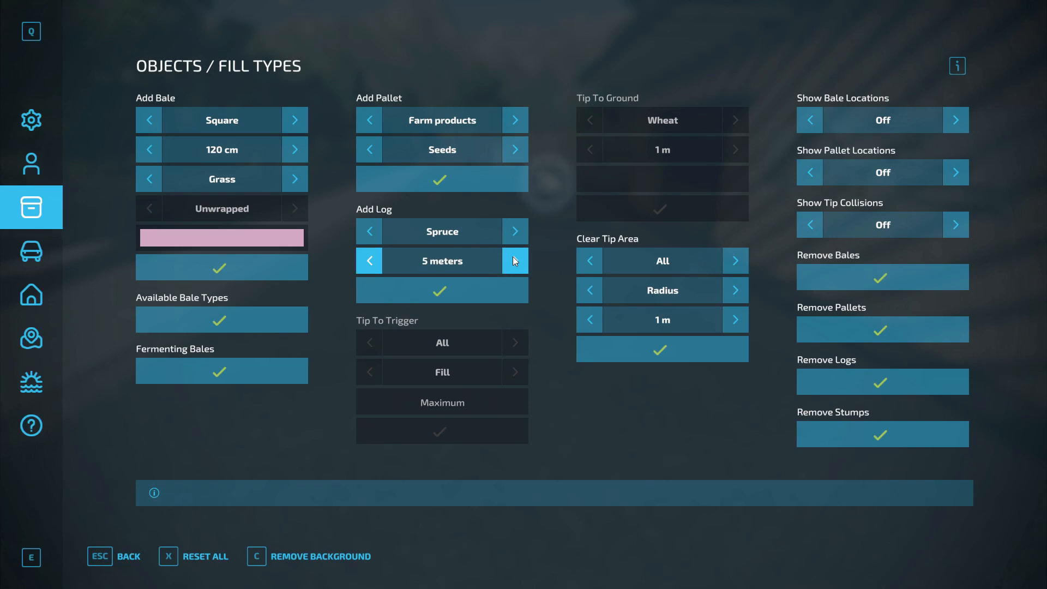
{"action": "left_click", "coordinate": [515, 260]}
{"action": "left_click", "coordinate": [515, 260]}
{"action": "left_click", "coordinate": [515, 261]}
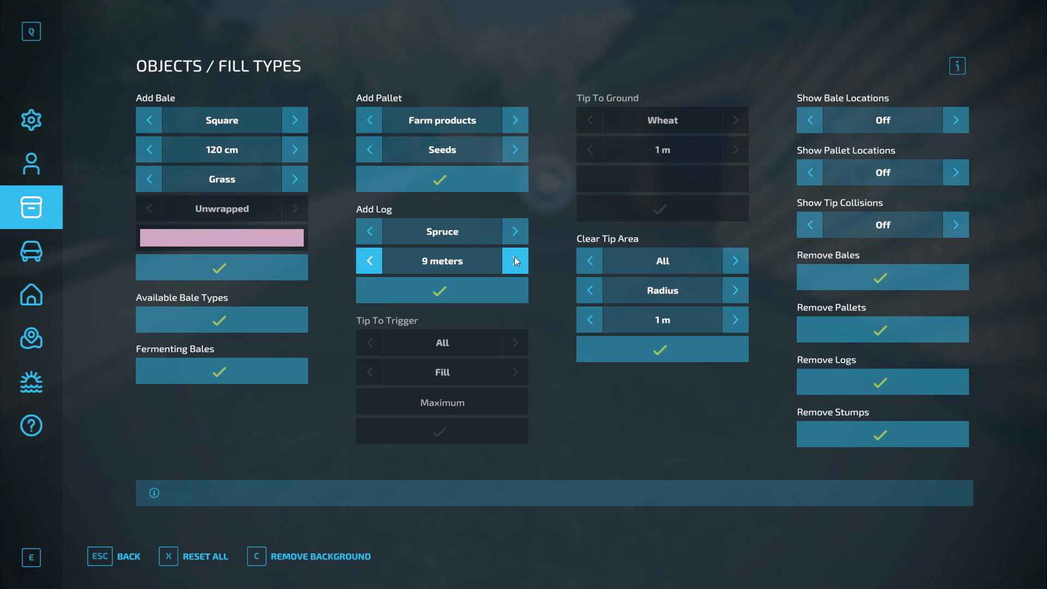
{"action": "left_click", "coordinate": [472, 295]}
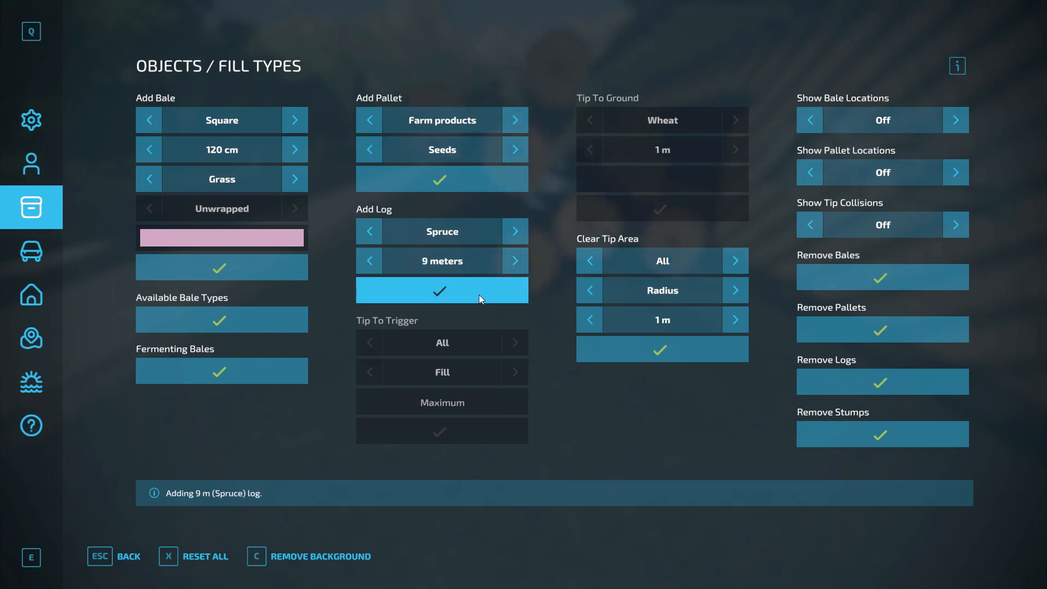
{"action": "key", "text": "Escape"}
Walk through the yard back to the exclamation marker and sell the spruce logs to the sawmill.
{"action": "key", "text": "w"}
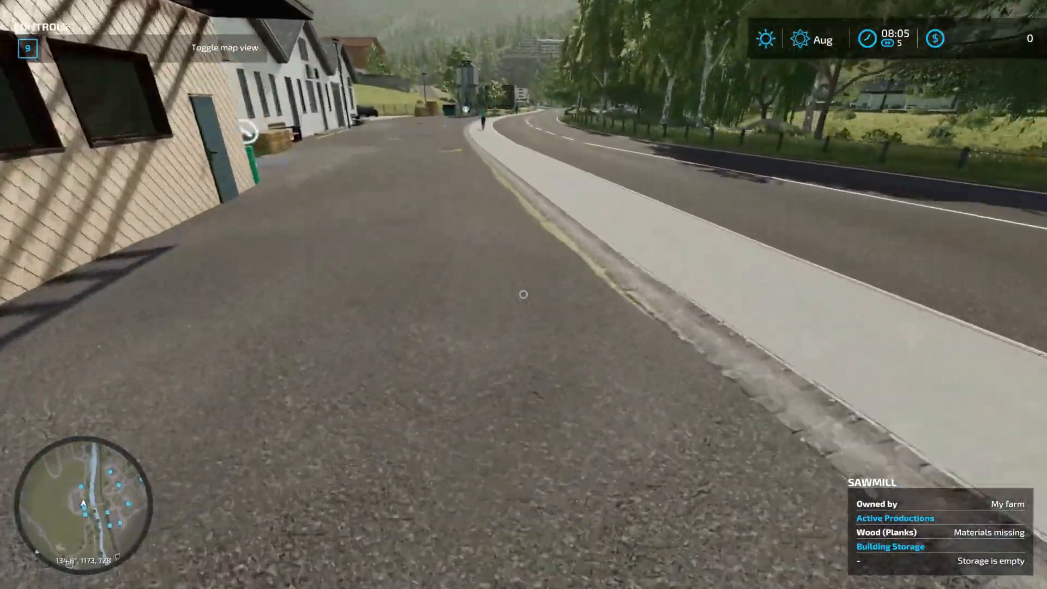
{"action": "key", "text": "w"}
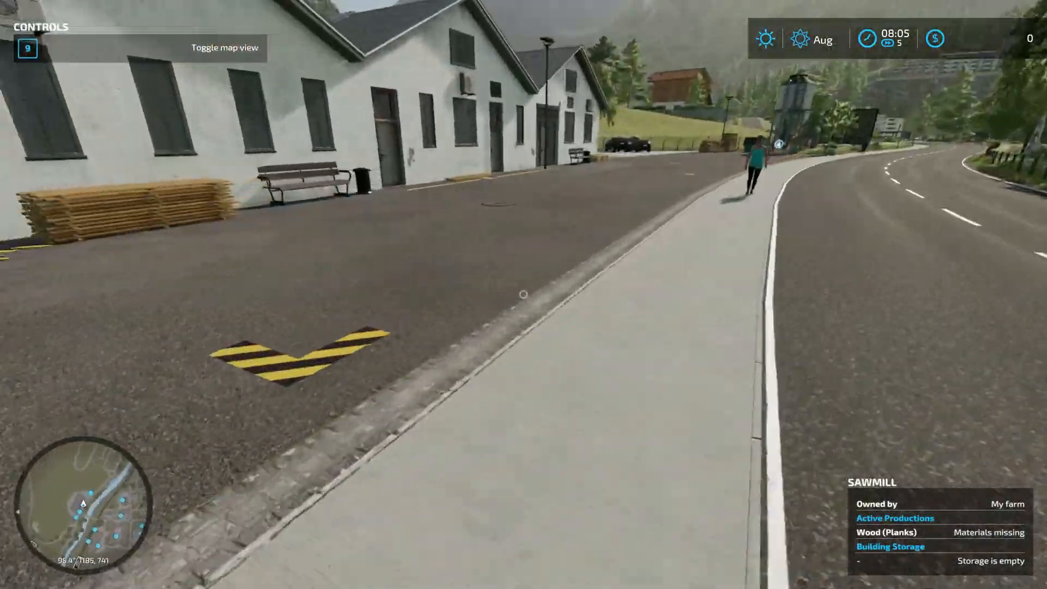
{"action": "key", "text": "w"}
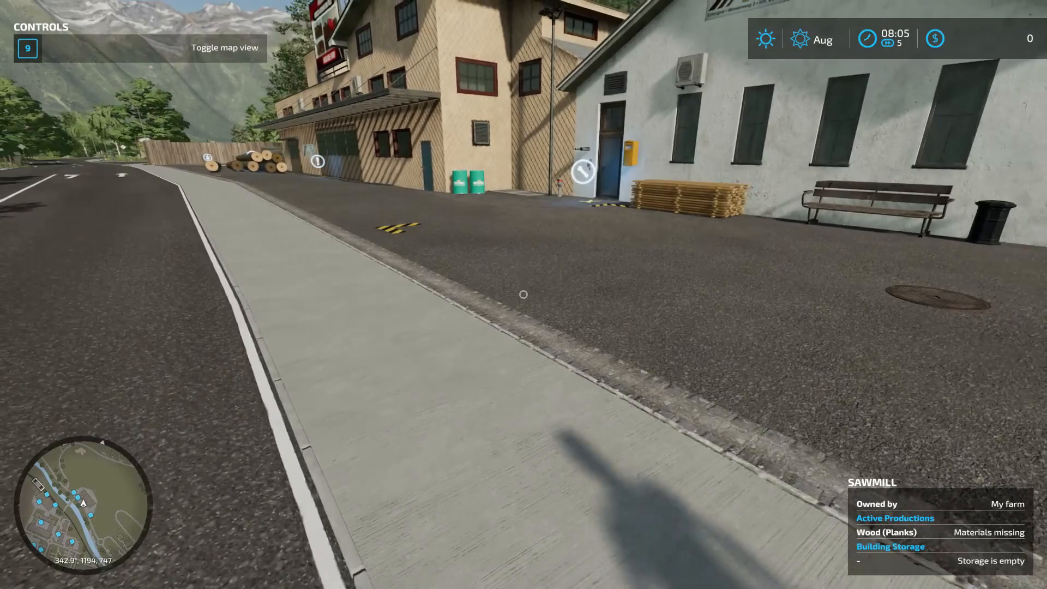
{"action": "key", "text": "c"}
{"action": "key", "text": "w"}
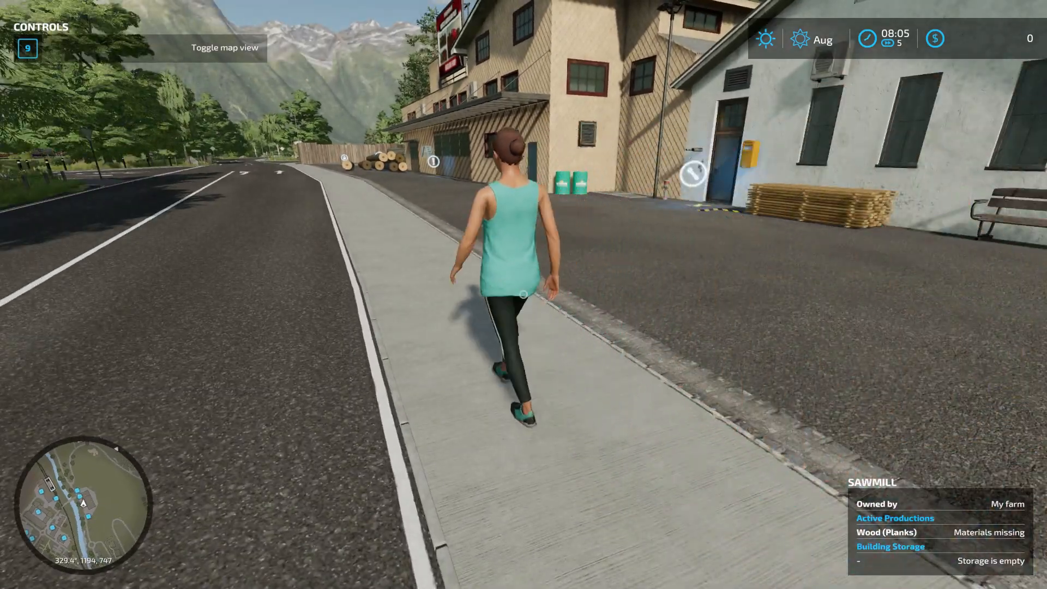
{"action": "key", "text": "w"}
{"action": "key", "text": "c"}
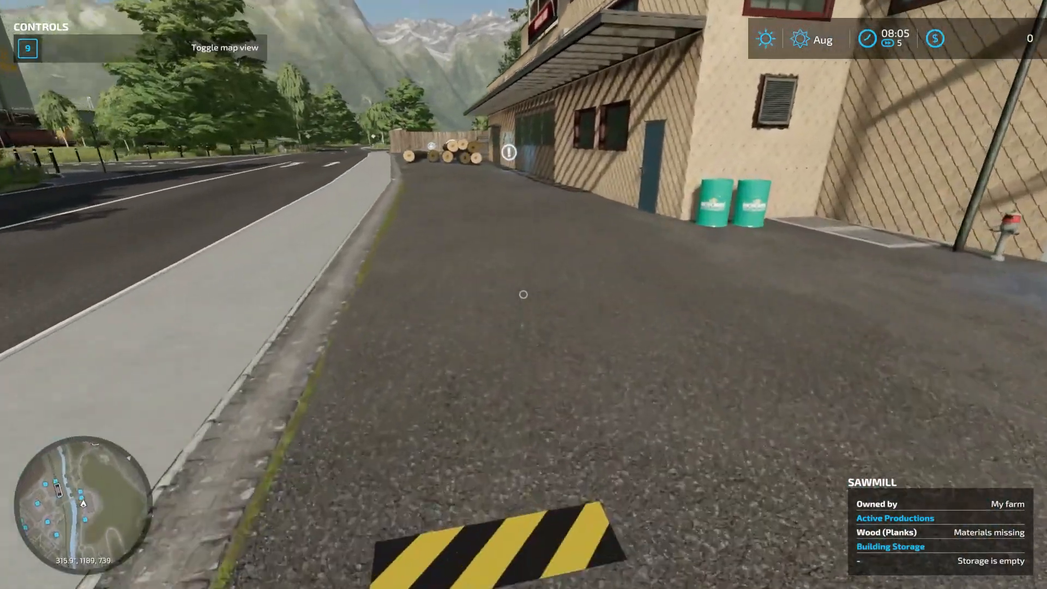
{"action": "key", "text": "w"}
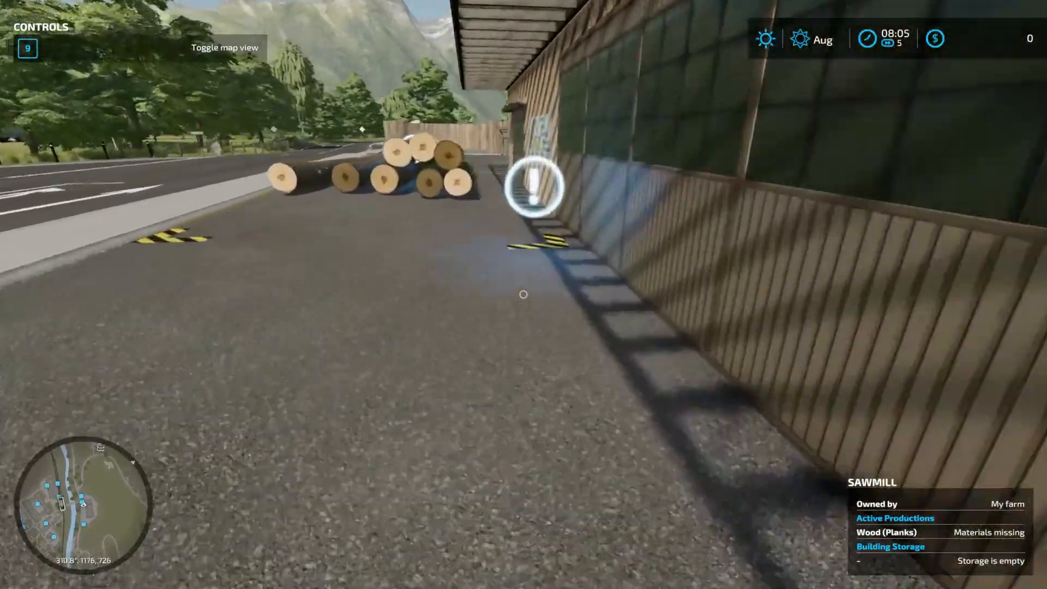
{"action": "key", "text": "w"}
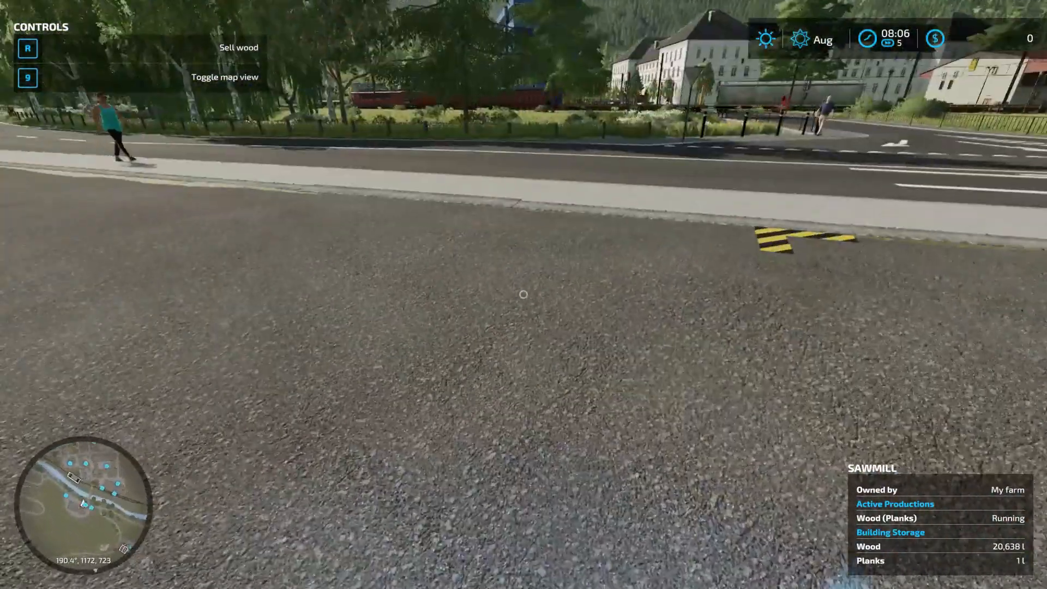
Walk back towards the wrench marker and check the pallet output area outlined by the striped corner markings.
{"action": "key", "text": "w"}
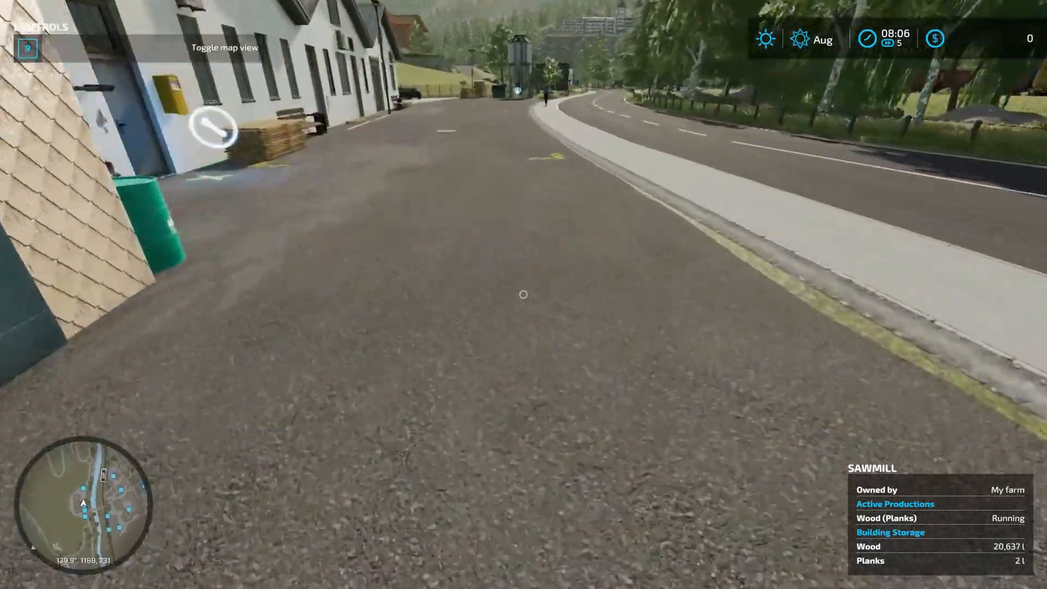
{"action": "key", "text": "w"}
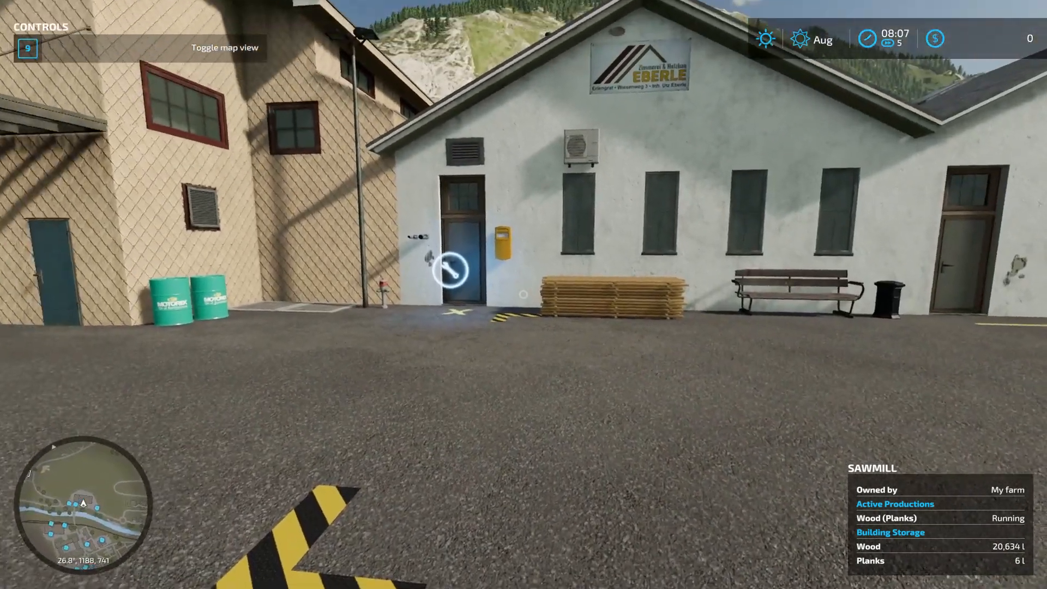
{"action": "key", "text": "a"}
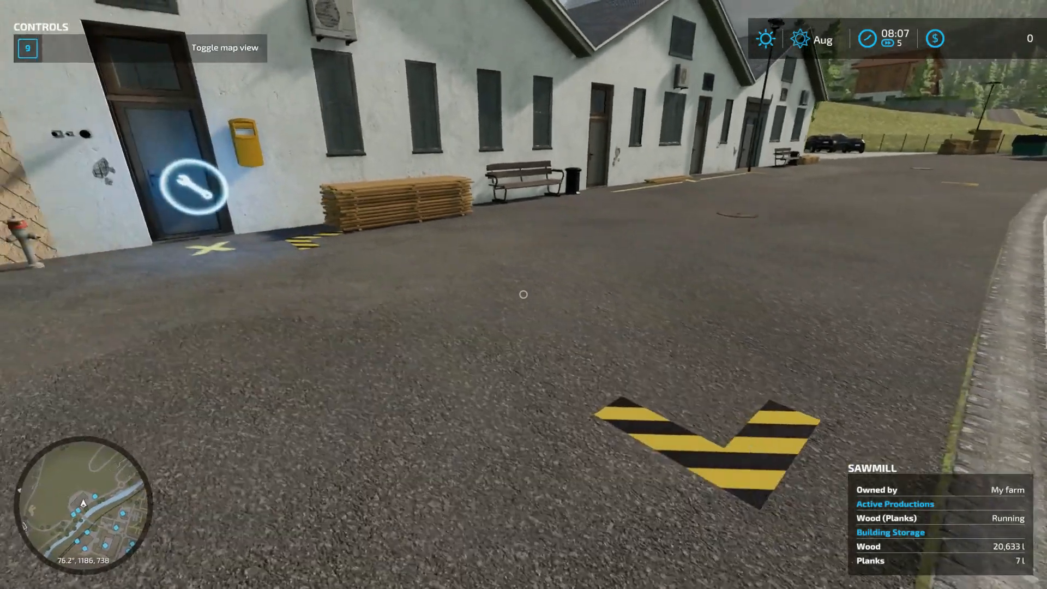
{"action": "key", "text": "s"}
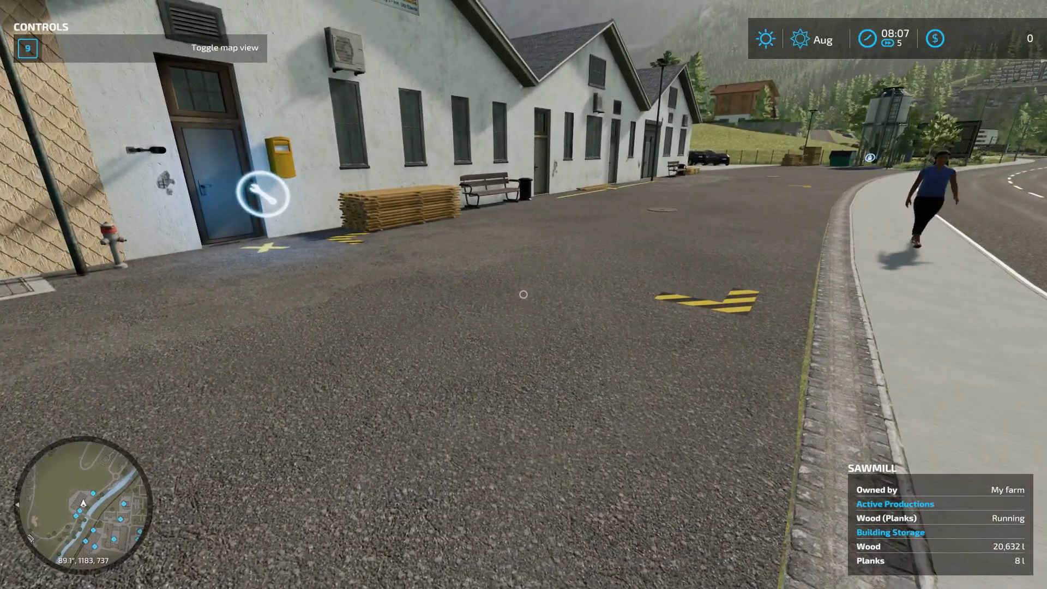
Turn on Extra Timescales in the general settings of Easy Development Controls.
{"action": "key", "text": "ctrl+d"}
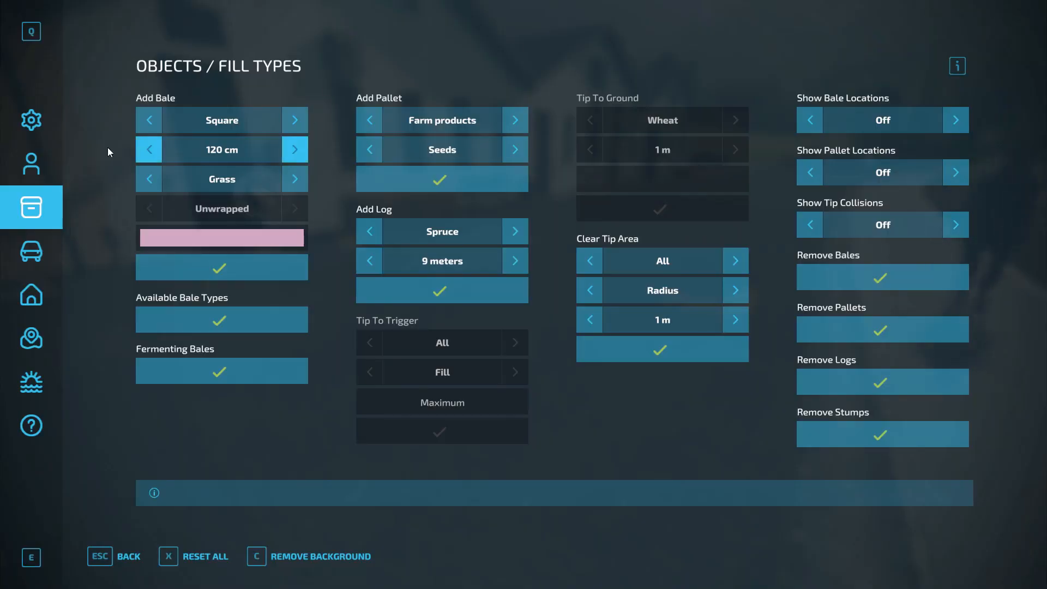
{"action": "left_click", "coordinate": [31, 120]}
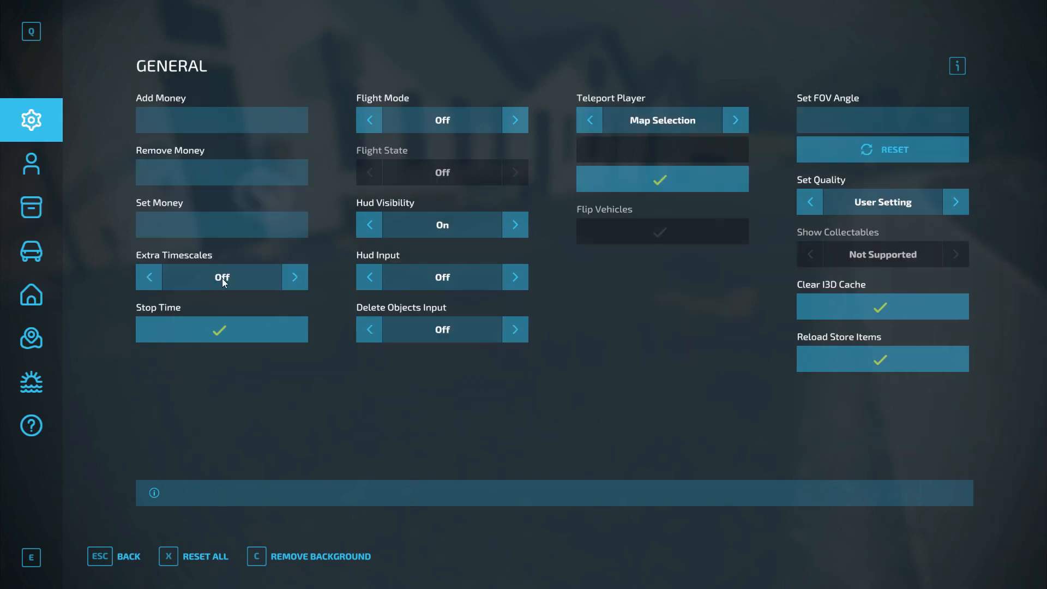
{"action": "left_click", "coordinate": [293, 279]}
{"action": "left_click", "coordinate": [376, 391]}
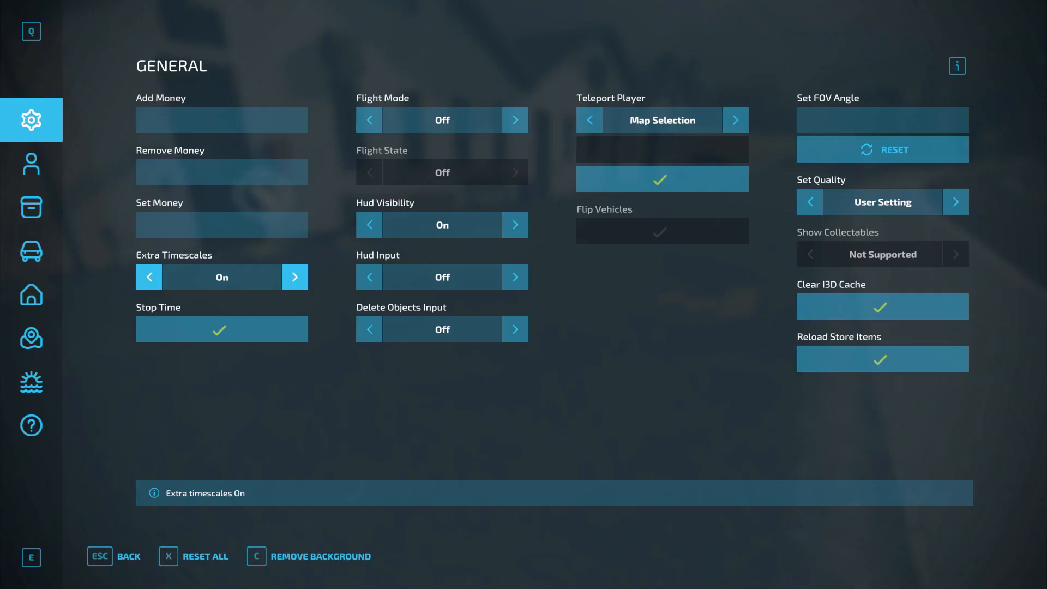
{"action": "key", "text": "Escape"}
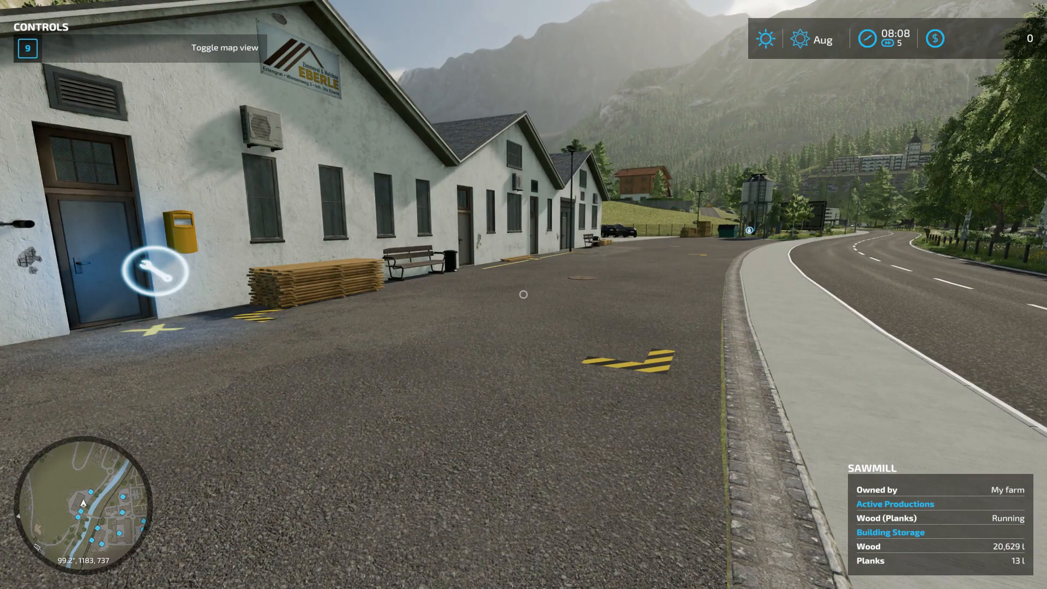
Speed up the game time to a timescale of 2000.
{"action": "key", "text": "8"}
{"action": "key", "text": "8"}
{"action": "key", "text": "8"}
{"action": "key", "text": "8"}
{"action": "key", "text": "8"}
{"action": "key", "text": "8"}
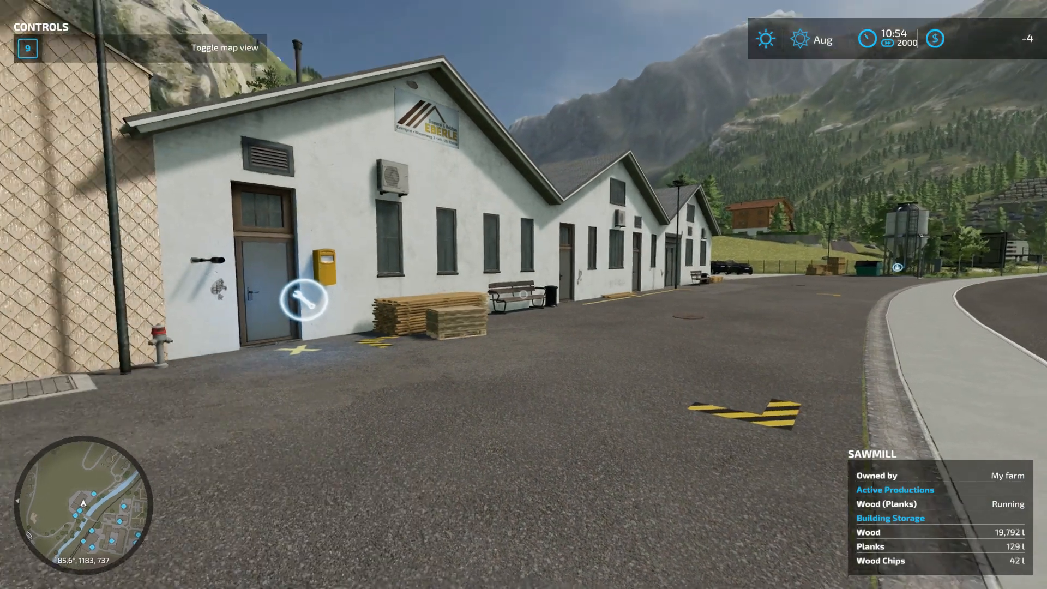
Walk up to the lumber stack near the blue door and watch the plank pallets spawn.
{"action": "key", "text": "w"}
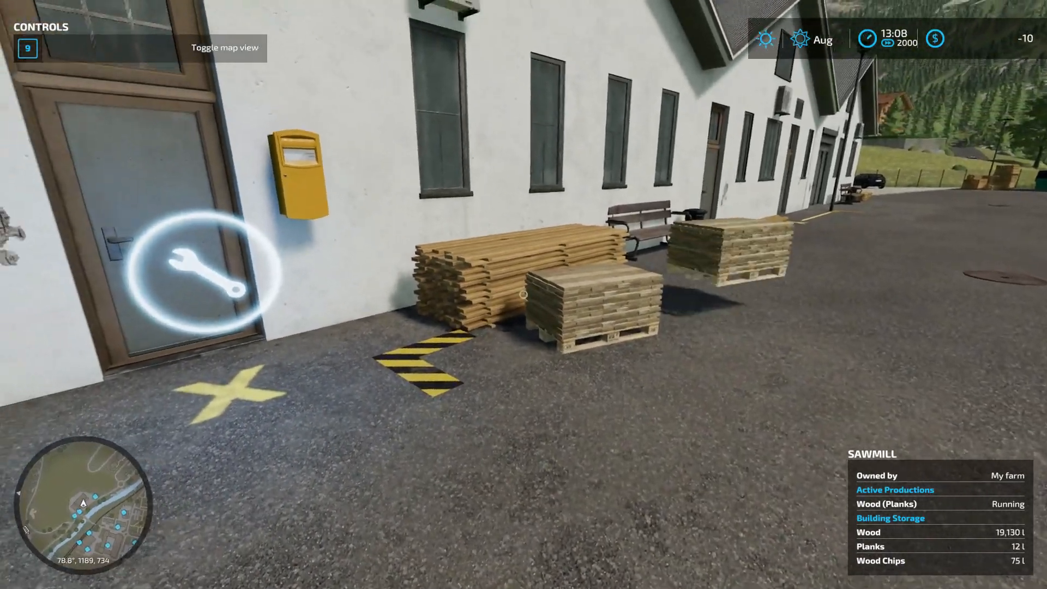
{"action": "key", "text": "w"}
{"action": "key", "text": "w"}
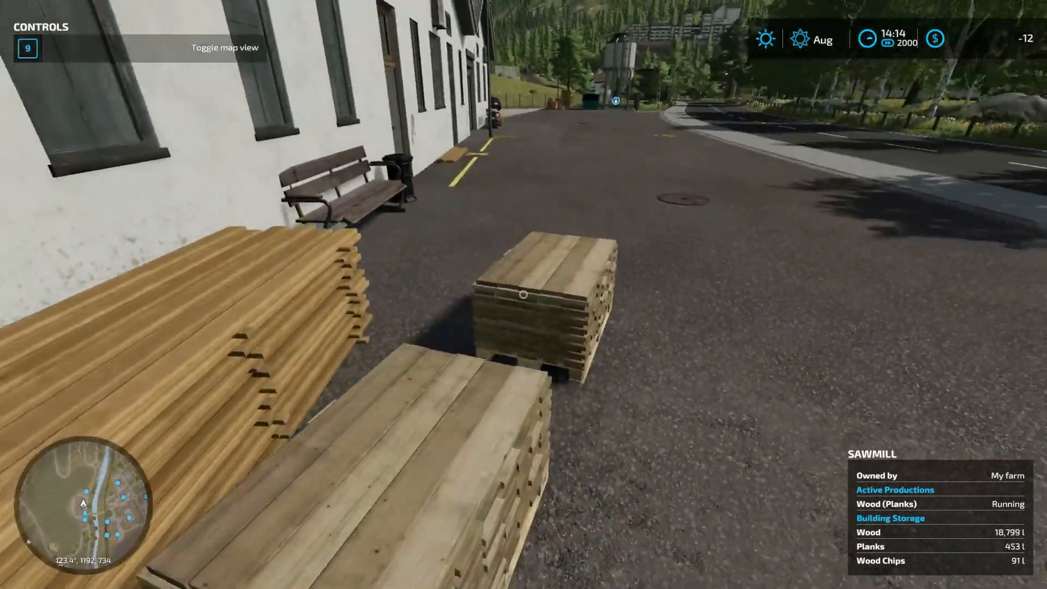
{"action": "key", "text": "s"}
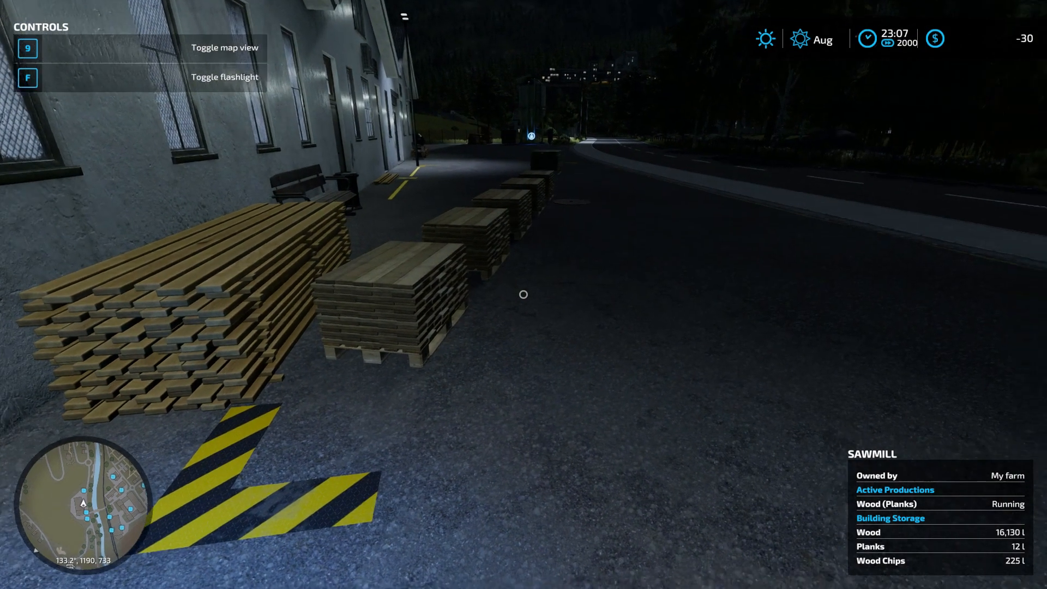
Walk to the far end of the output area and examine how the plank pallets line up within the striped markings.
{"action": "key", "text": "w"}
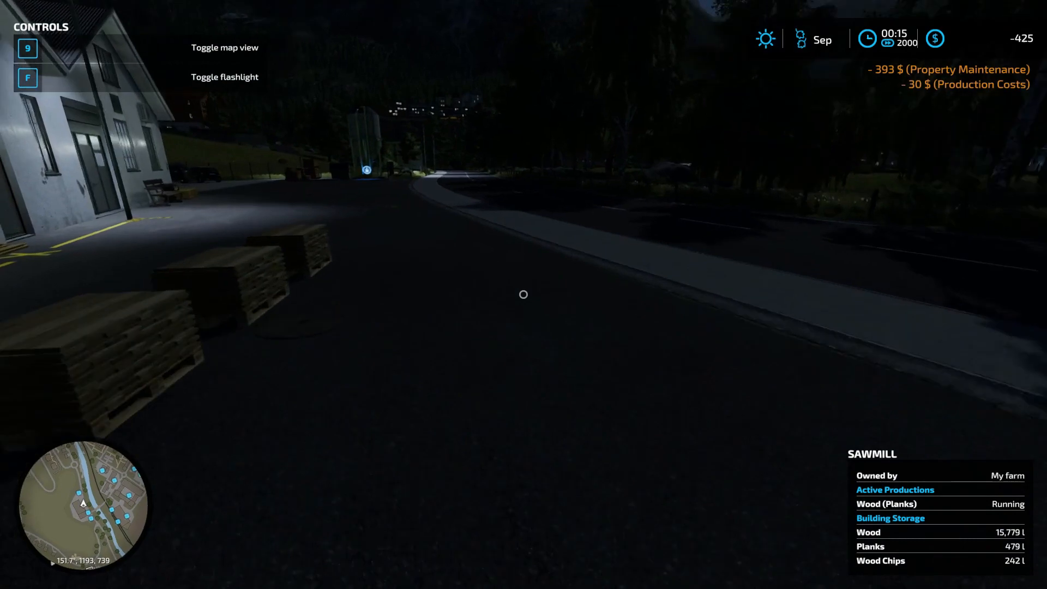
{"action": "key", "text": "w"}
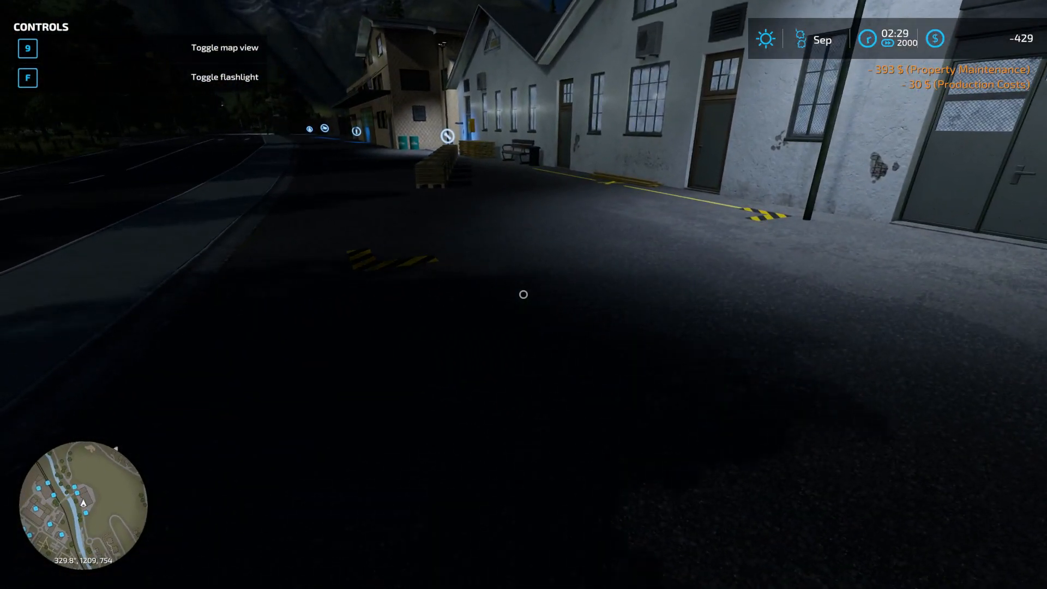
{"action": "key", "text": "w"}
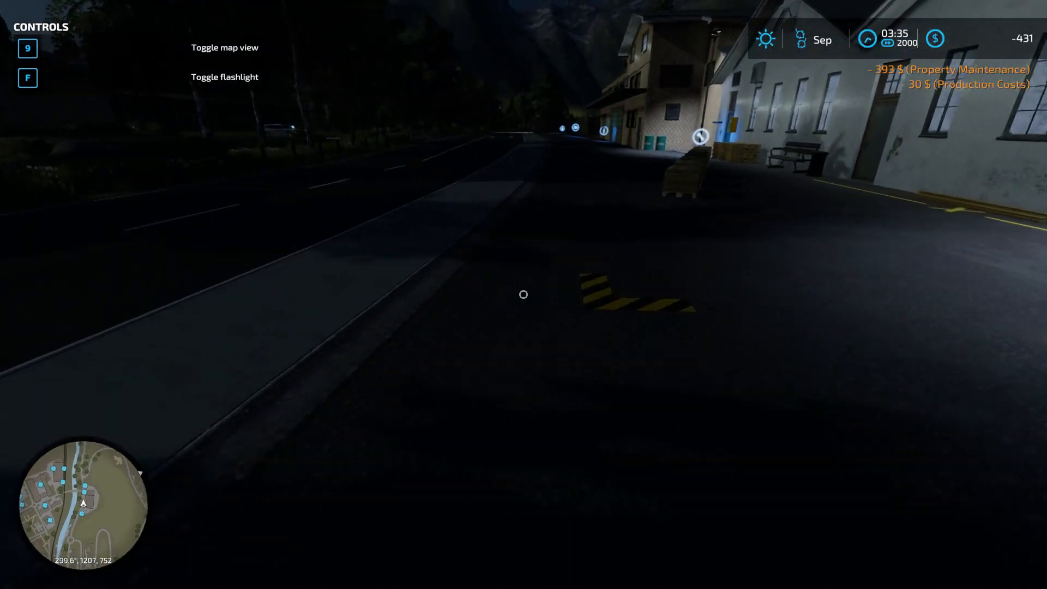
{"action": "key", "text": "s"}
{"action": "key", "text": "s"}
{"action": "key", "text": "w"}
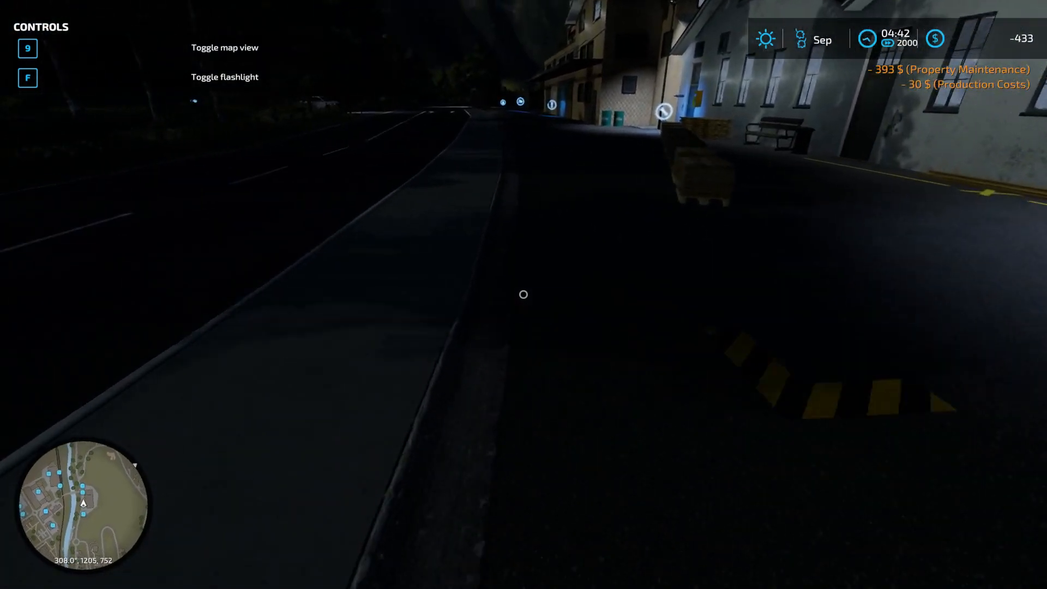
{"action": "key", "text": "s"}
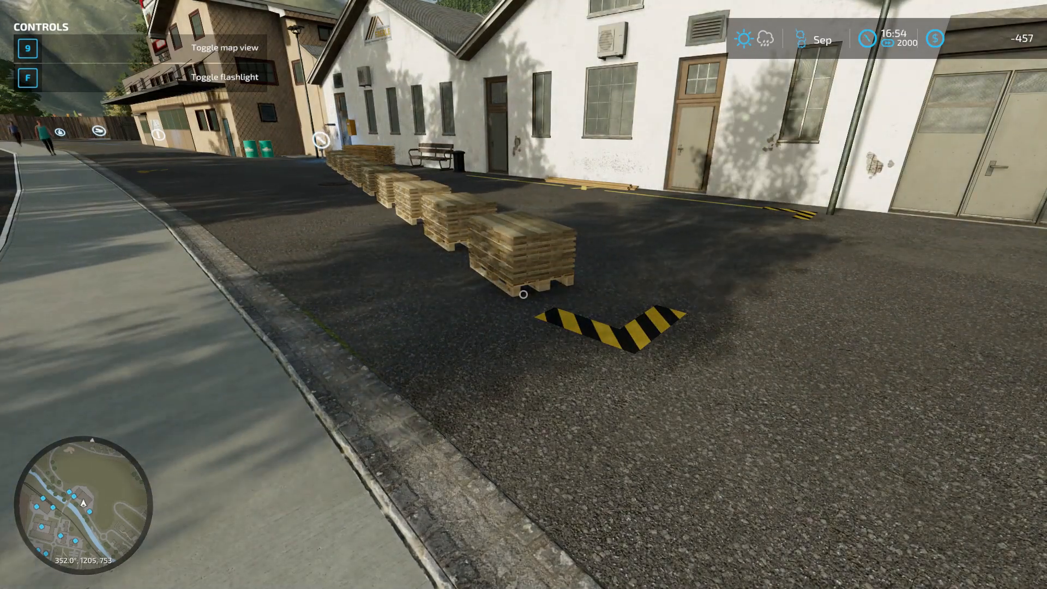
Return past the row of pallets to the wrench marker by the blue door.
{"action": "key", "text": "w"}
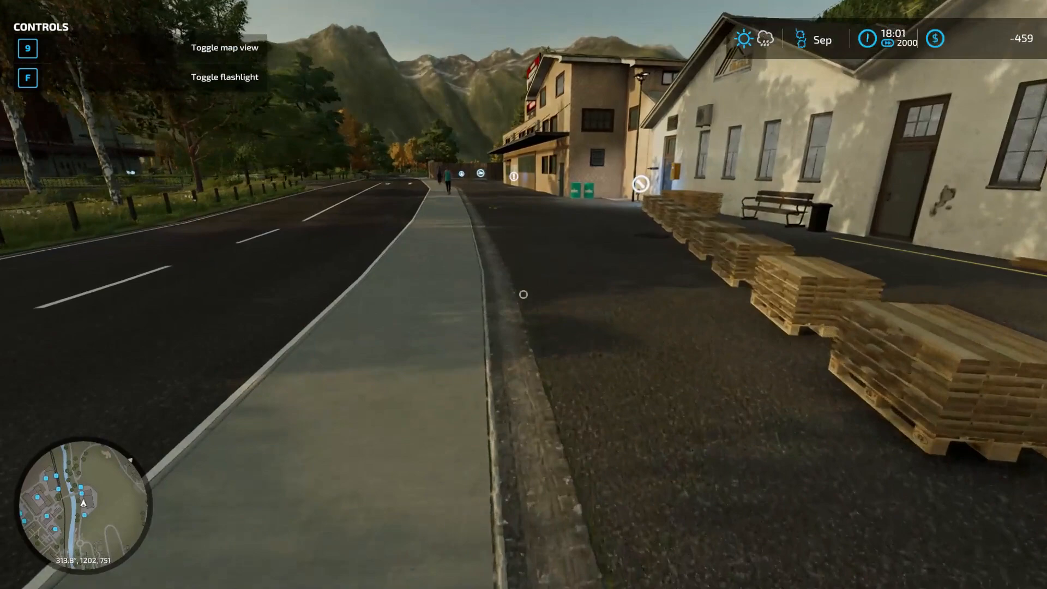
{"action": "key", "text": "w"}
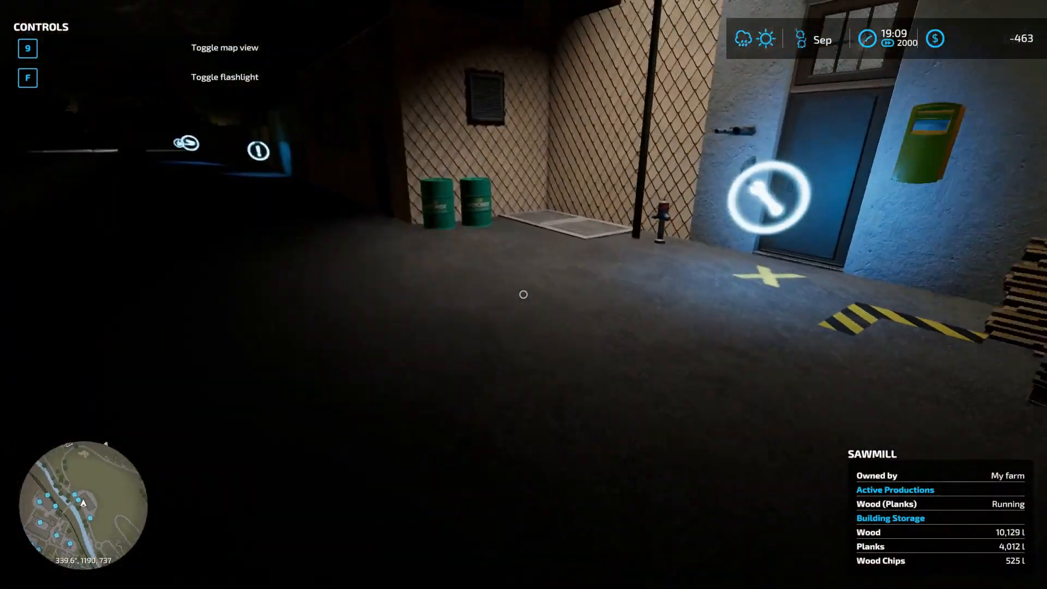
{"action": "key", "text": "s"}
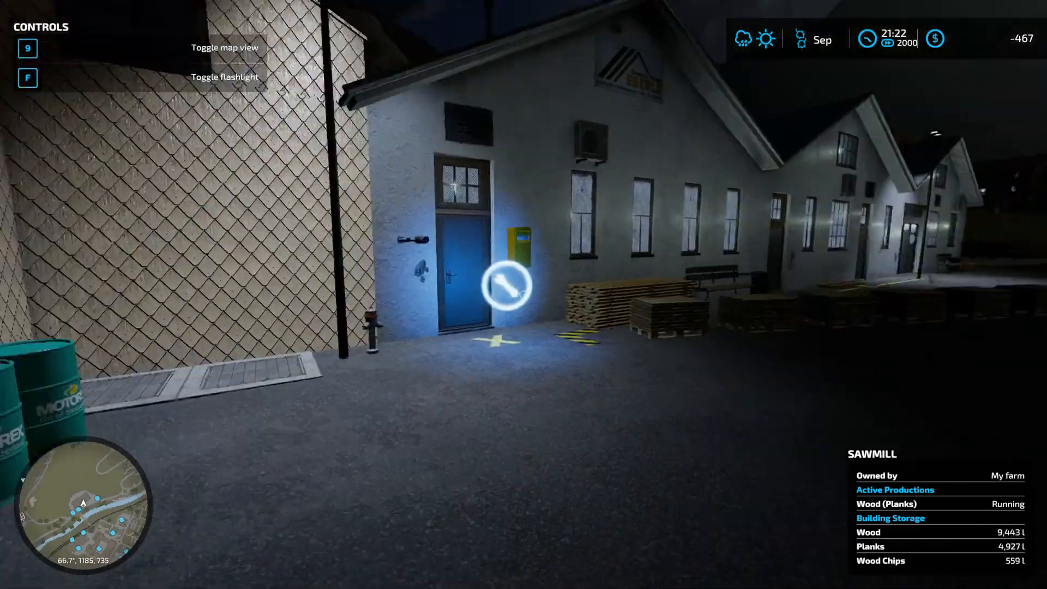
{"action": "key", "text": "w"}
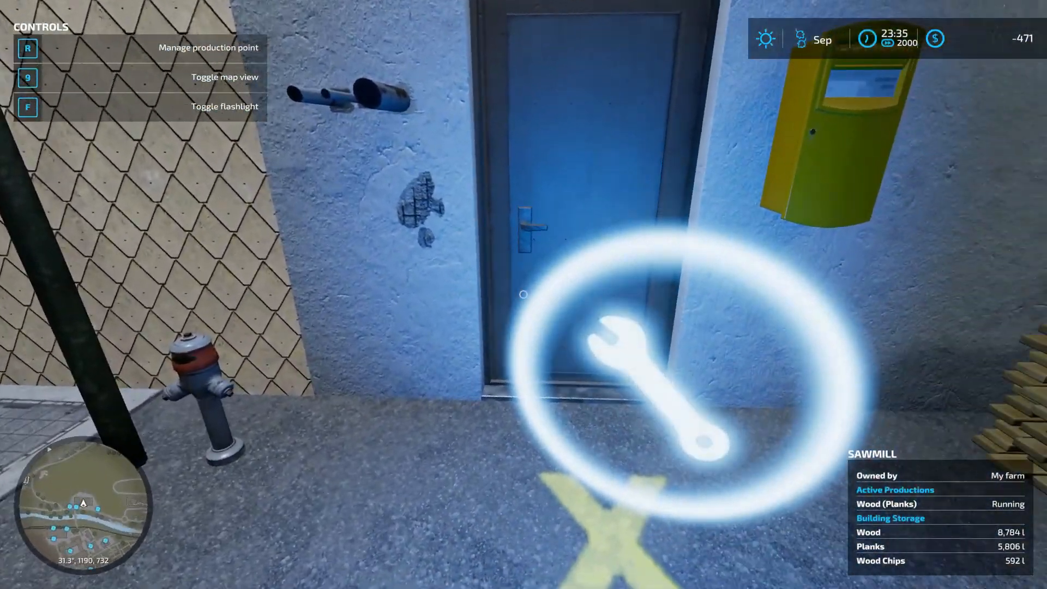
Check the sawmill's production recipe and building storage, and look around the yard outside the building.
{"action": "key", "text": "r"}
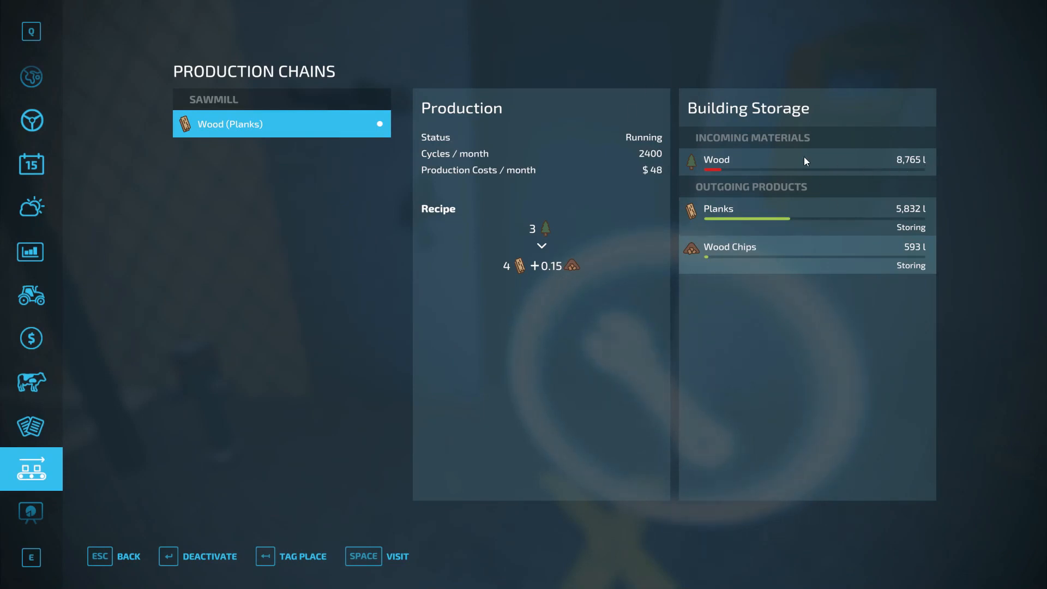
{"action": "key", "text": "Escape"}
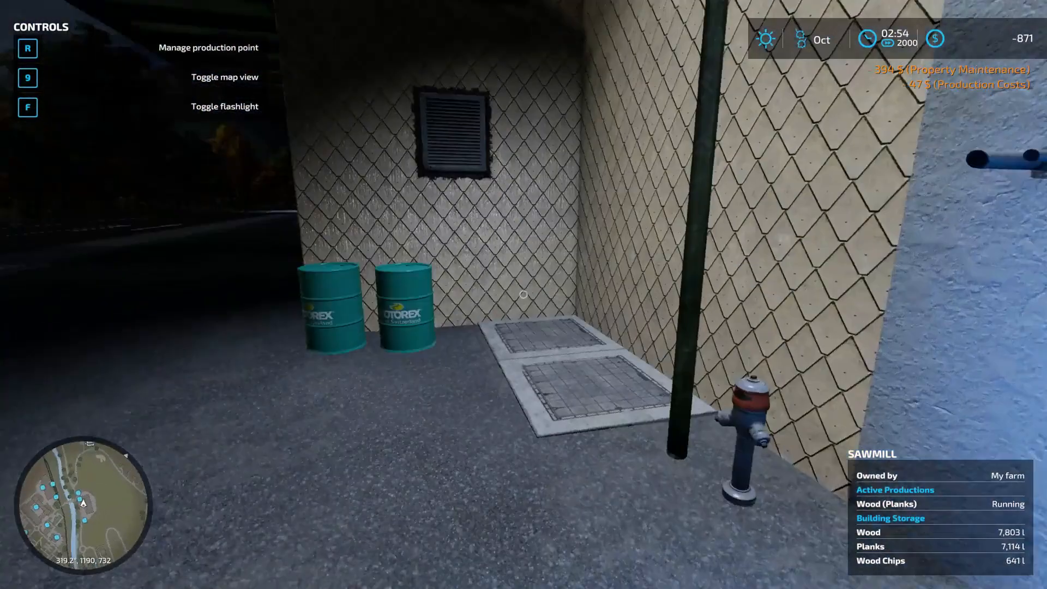
{"action": "key", "text": "w"}
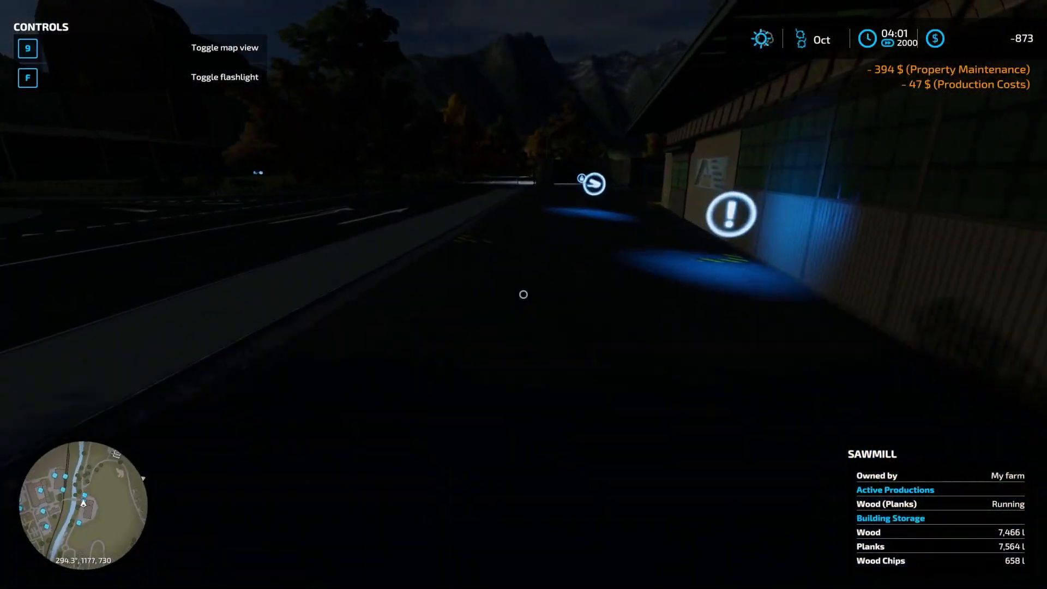
{"action": "key", "text": "w"}
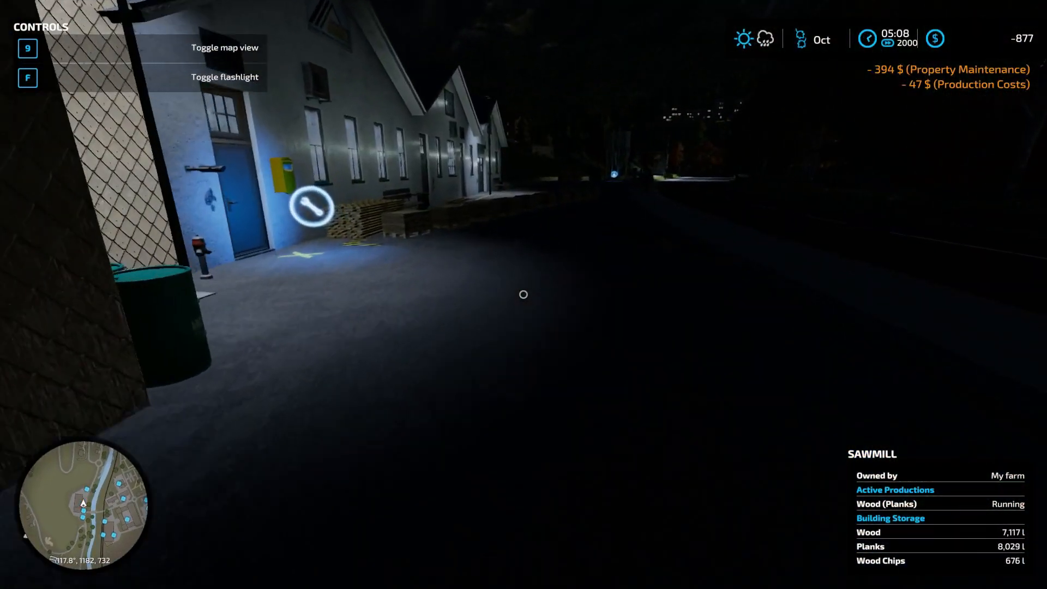
{"action": "key", "text": "w"}
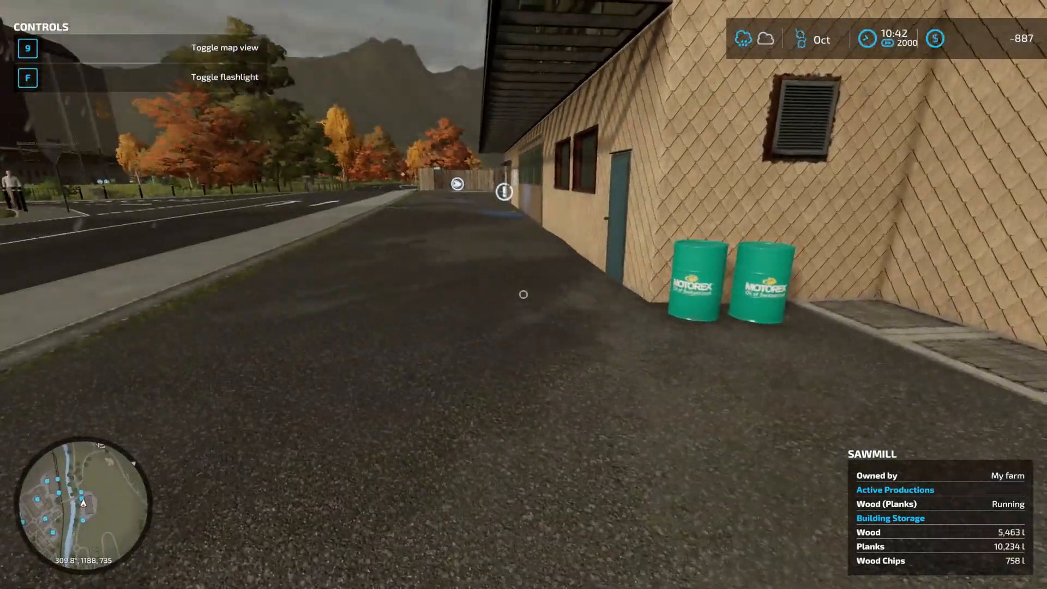
Quit the running game session and exit Farming Simulator 22 to the desktop.
{"action": "key", "text": "Escape"}
{"action": "key", "text": "Escape"}
{"action": "key", "text": "Escape"}
{"action": "scroll", "coordinate": [24, 218], "scroll_direction": "down", "scroll_amount": 5}
{"action": "left_click", "coordinate": [31, 485]}
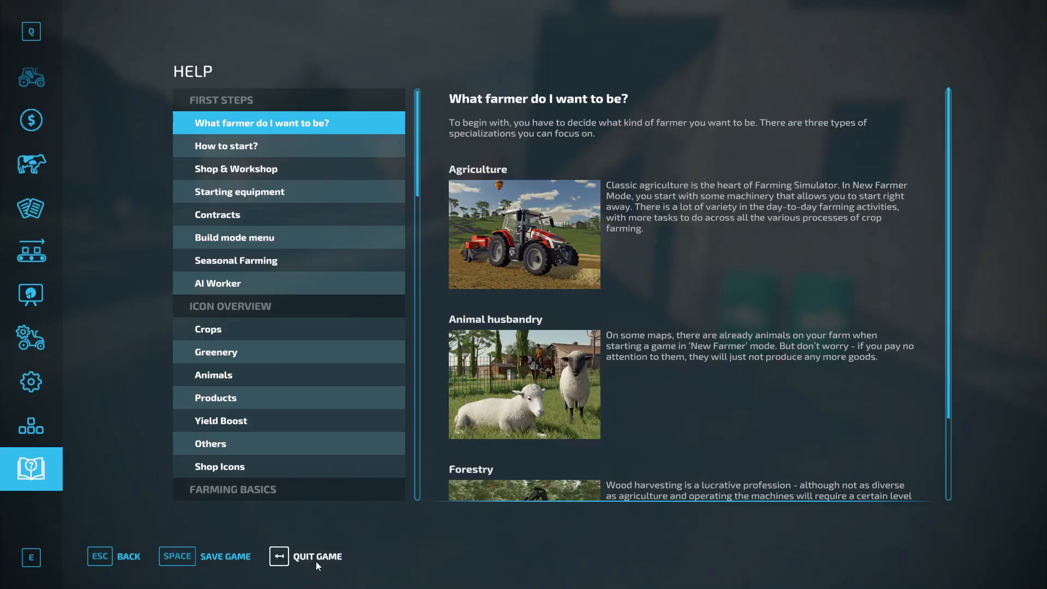
{"action": "left_click", "coordinate": [318, 562]}
{"action": "key", "text": "Return"}
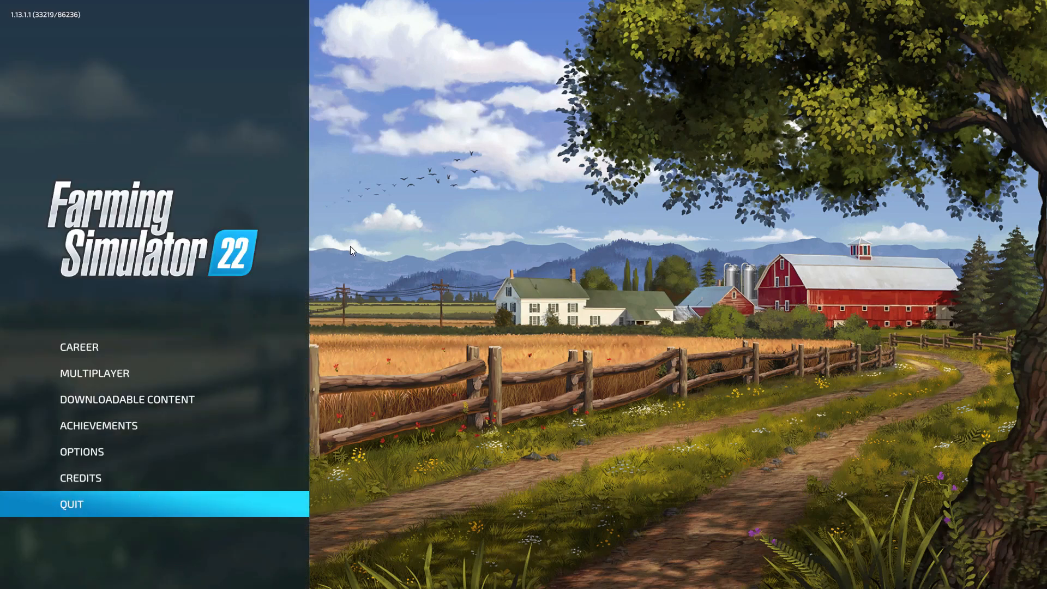
{"action": "left_click", "coordinate": [76, 512]}
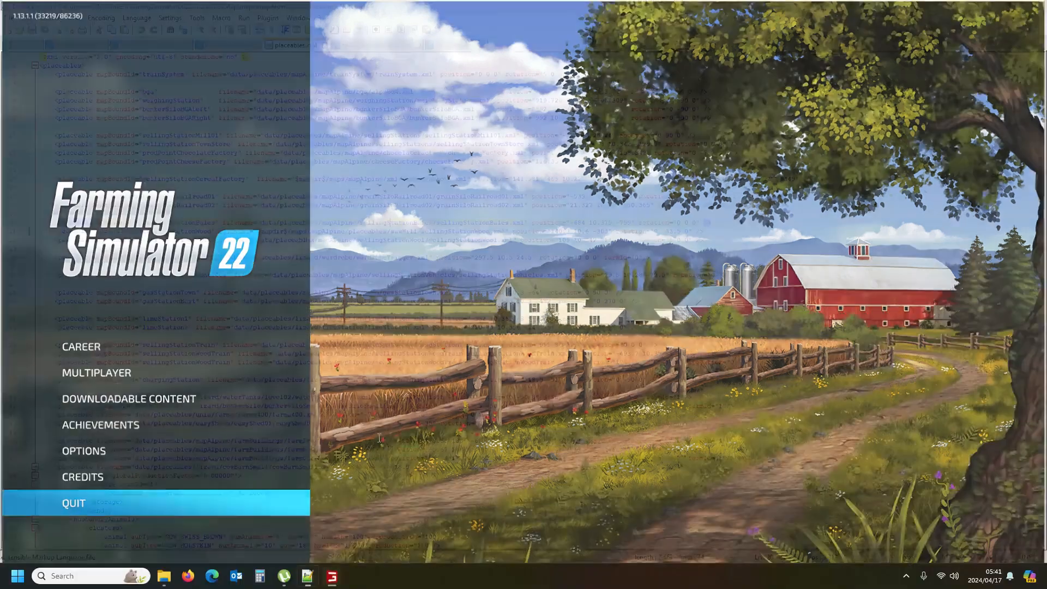
Open map.i3d from the mod's mapAlpine folder in GIANTS Editor 9.0.6.
{"action": "mouse_move", "coordinate": [162, 582]}
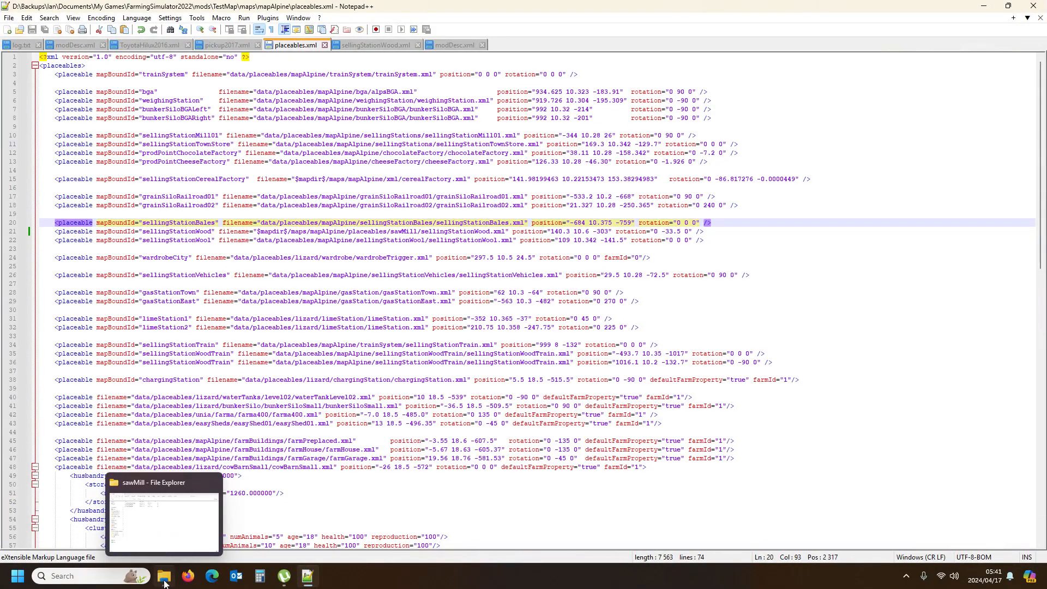
{"action": "left_click", "coordinate": [164, 582]}
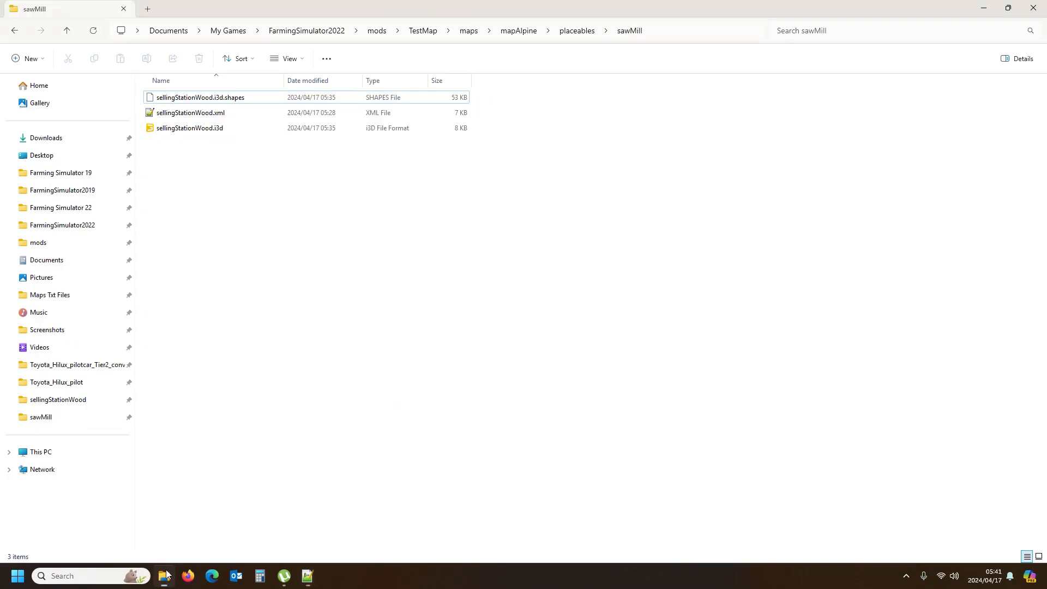
{"action": "left_click", "coordinate": [578, 31]}
{"action": "left_click", "coordinate": [516, 32]}
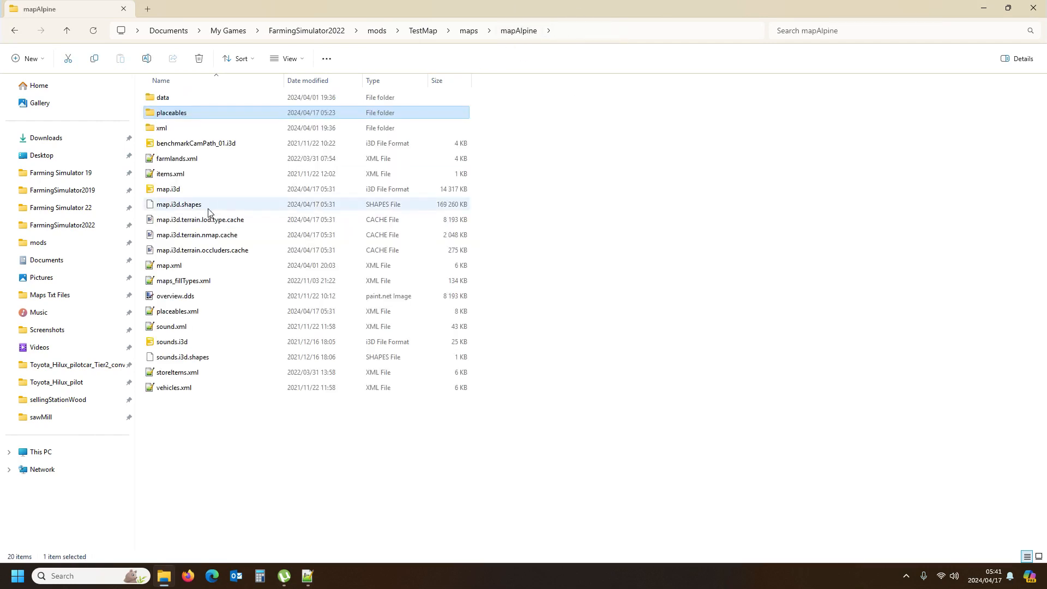
{"action": "double_click", "coordinate": [189, 188]}
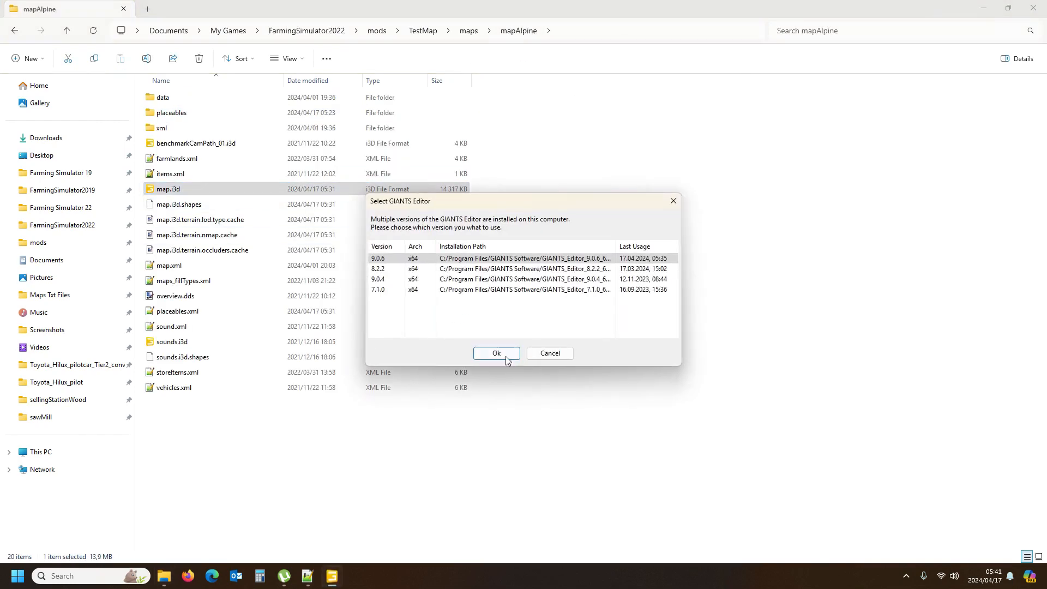
{"action": "left_click", "coordinate": [498, 351]}
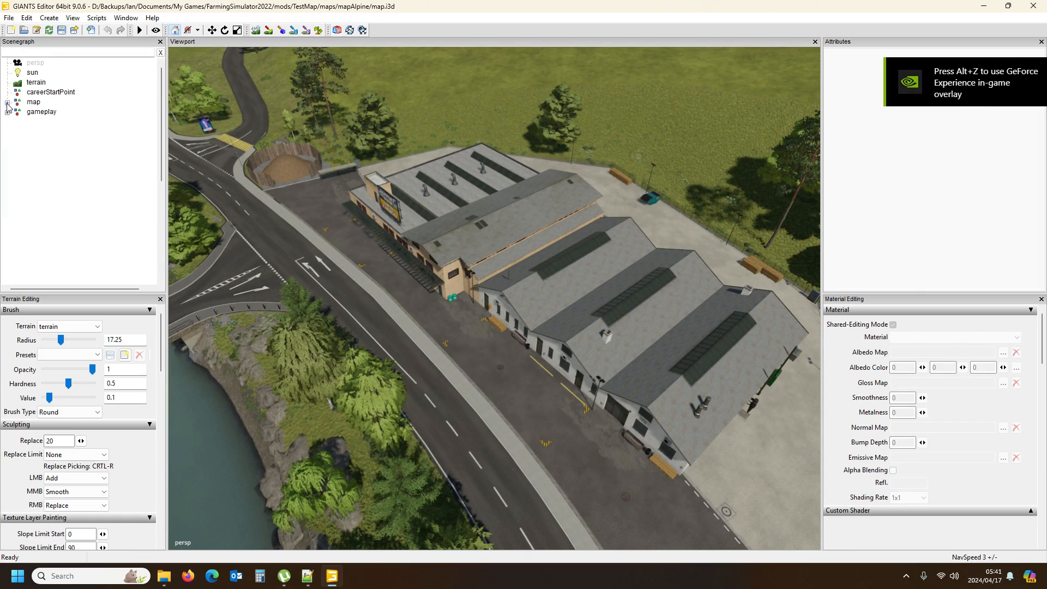
Expand the map's locations and placeholders groups down to the contents of the sawMill group.
{"action": "left_click", "coordinate": [7, 102]}
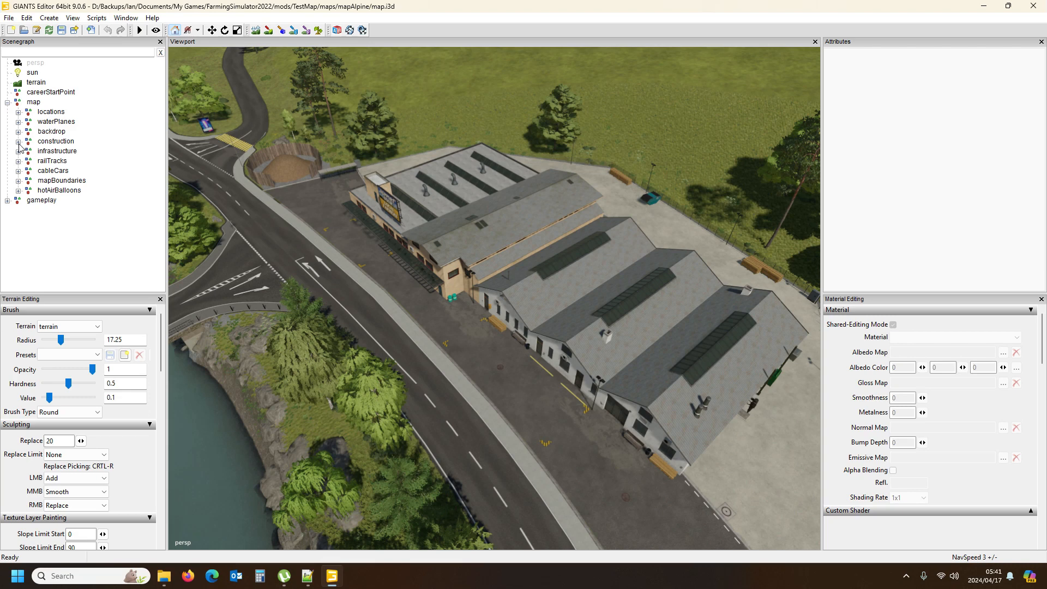
{"action": "left_click", "coordinate": [18, 112]}
{"action": "scroll", "coordinate": [66, 180], "scroll_direction": "down", "scroll_amount": 3}
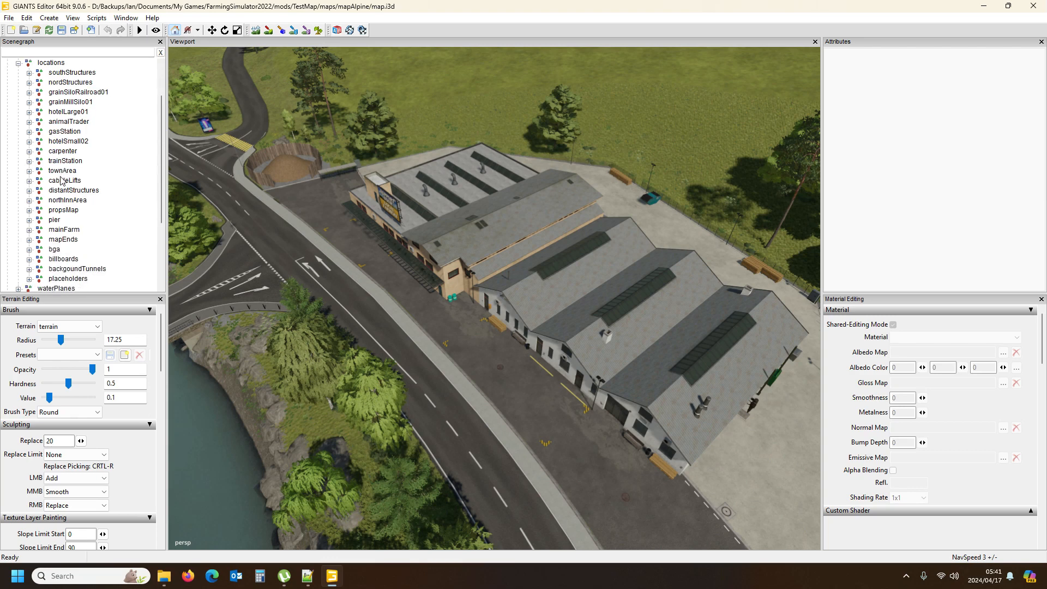
{"action": "left_click", "coordinate": [29, 250]}
{"action": "scroll", "coordinate": [77, 205], "scroll_direction": "down", "scroll_amount": 2}
{"action": "left_click", "coordinate": [70, 230]}
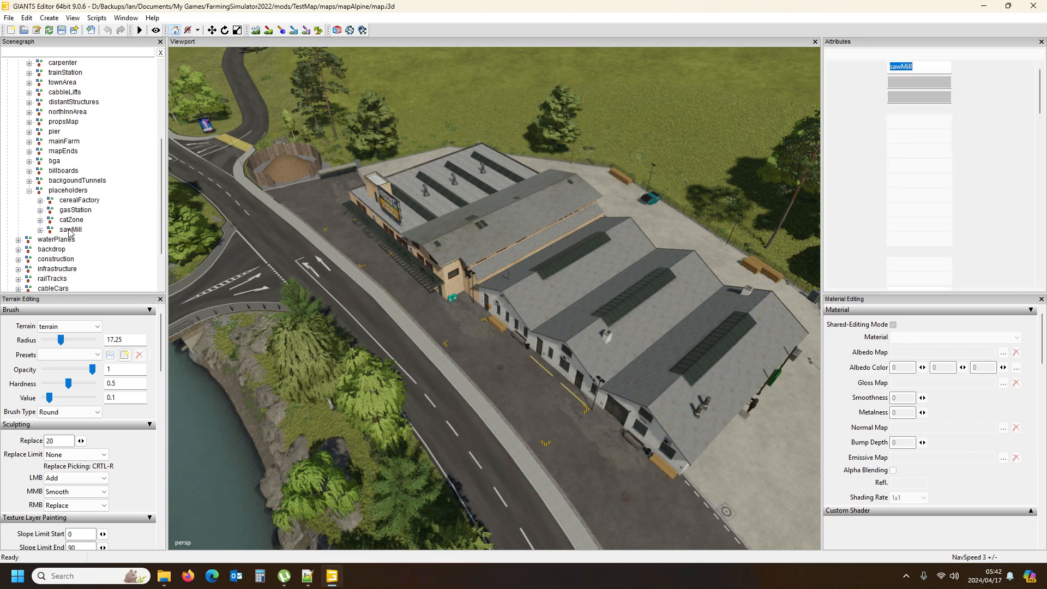
{"action": "left_click", "coordinate": [40, 229]}
{"action": "scroll", "coordinate": [109, 245], "scroll_direction": "down", "scroll_amount": 2}
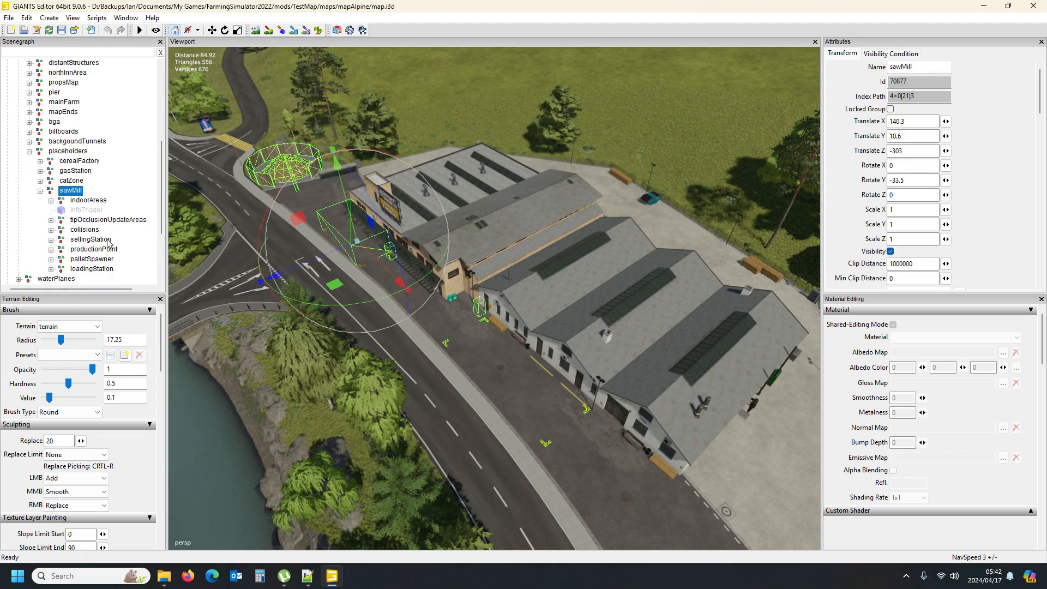
Move the pallet spawner's spawnSpace1end along Z to about 0.156, at the striped corner marking beside the building.
{"action": "left_click", "coordinate": [51, 259]}
{"action": "scroll", "coordinate": [130, 254], "scroll_direction": "down", "scroll_amount": 2}
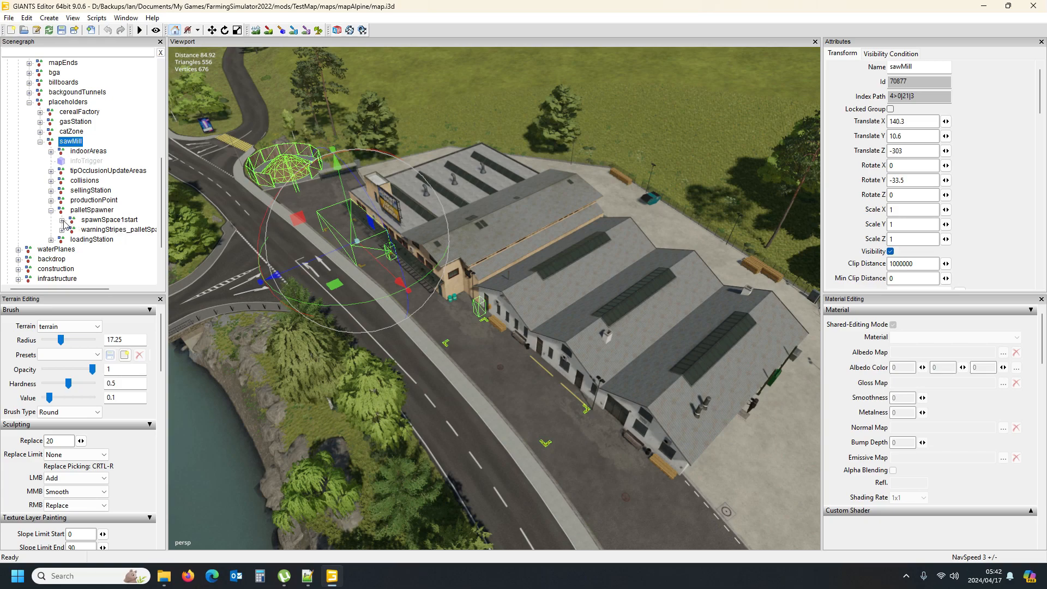
{"action": "left_click", "coordinate": [62, 220]}
{"action": "left_click", "coordinate": [115, 230]}
{"action": "key", "text": "f"}
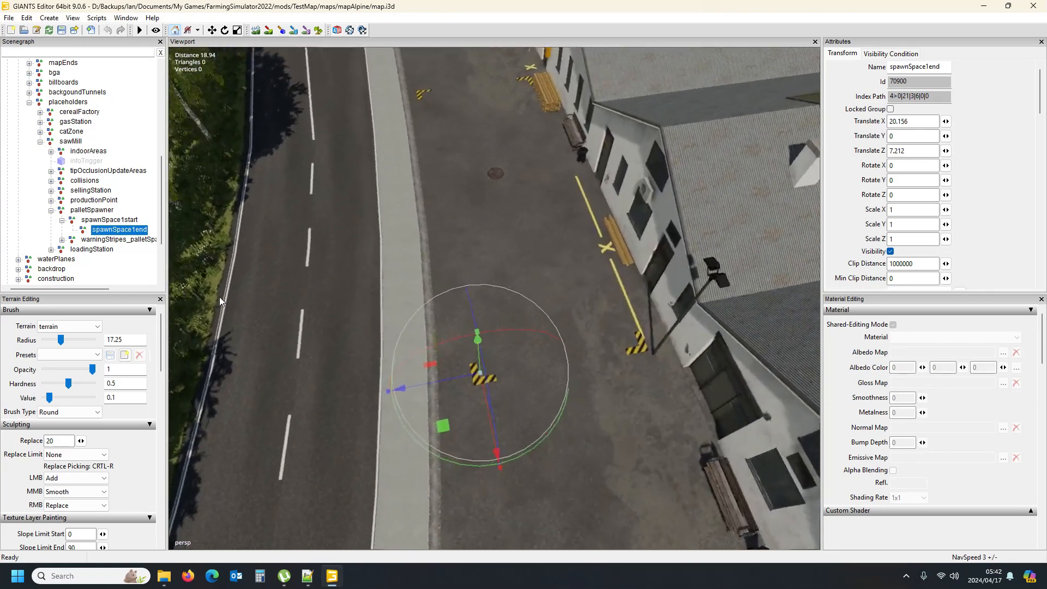
{"action": "left_click_drag", "start_coordinate": [421, 325], "coordinate": [609, 252]}
{"action": "left_click_drag", "start_coordinate": [584, 316], "coordinate": [675, 236], "text": "alt"}
{"action": "key", "text": "f"}
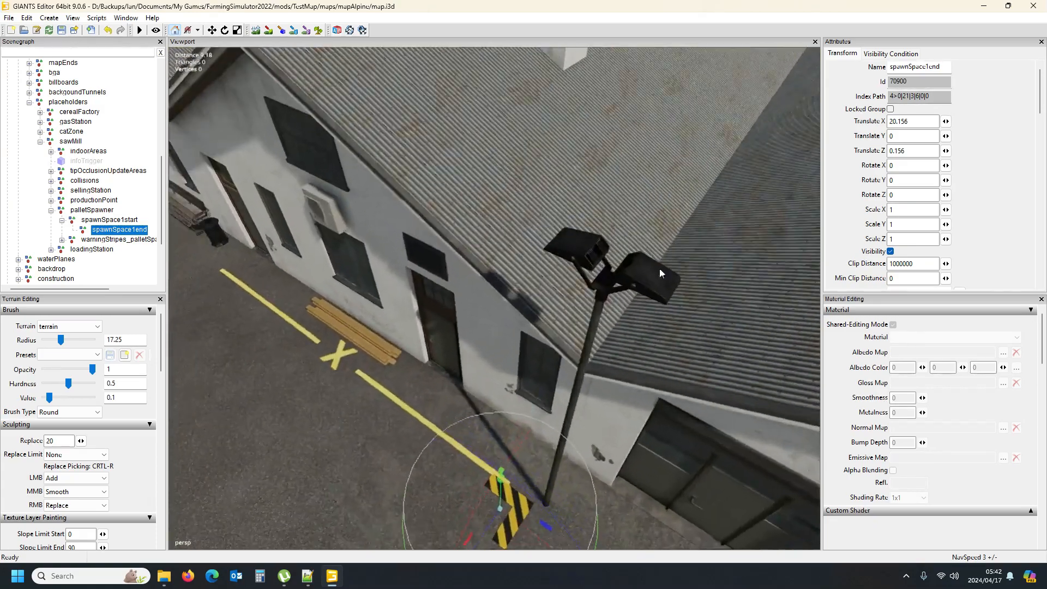
Fine-tune spawnSpace1end within the striped corner marking to a Z translation of about -0.013.
{"action": "scroll", "coordinate": [706, 342], "scroll_direction": "down", "scroll_amount": 1}
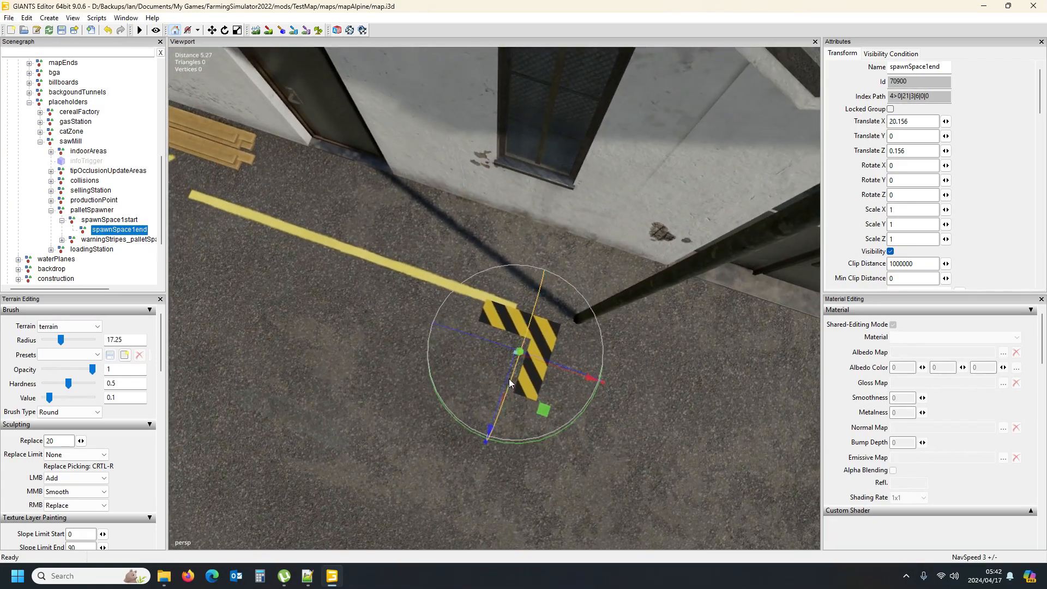
{"action": "left_click_drag", "start_coordinate": [504, 378], "coordinate": [515, 366]}
{"action": "scroll", "coordinate": [578, 414], "scroll_direction": "down", "scroll_amount": 10}
{"action": "left_click_drag", "start_coordinate": [571, 422], "coordinate": [551, 396], "text": "alt"}
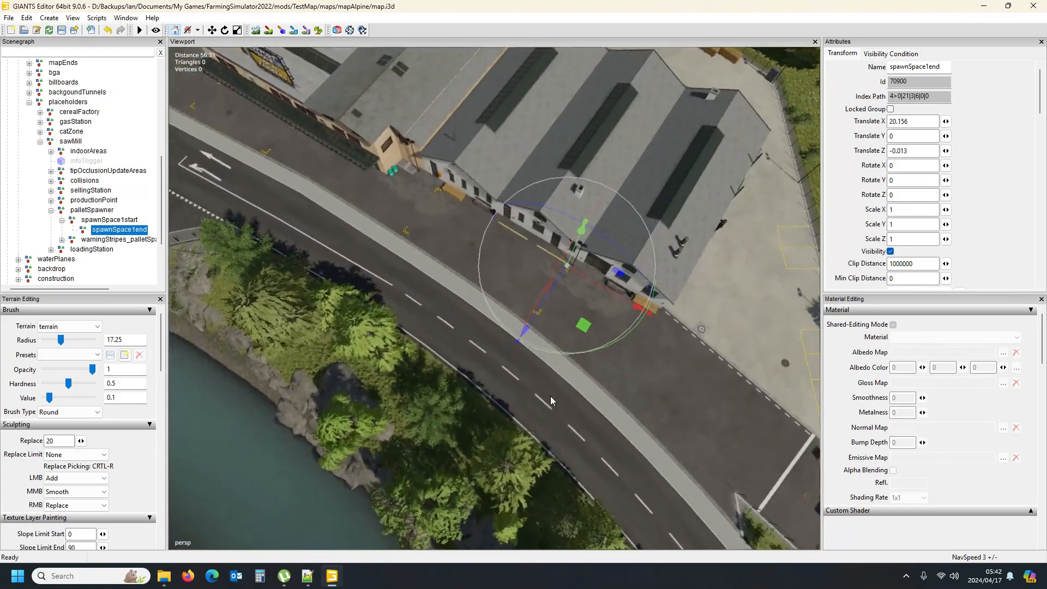
{"action": "scroll", "coordinate": [551, 395], "scroll_direction": "up", "scroll_amount": 5}
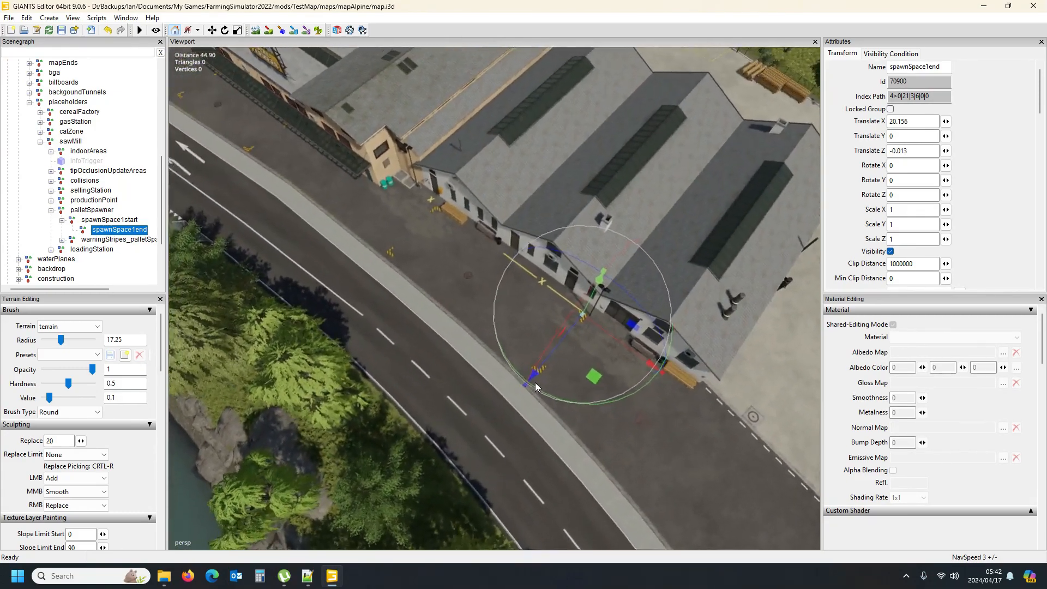
{"action": "left_click_drag", "start_coordinate": [560, 386], "coordinate": [550, 385], "text": "alt"}
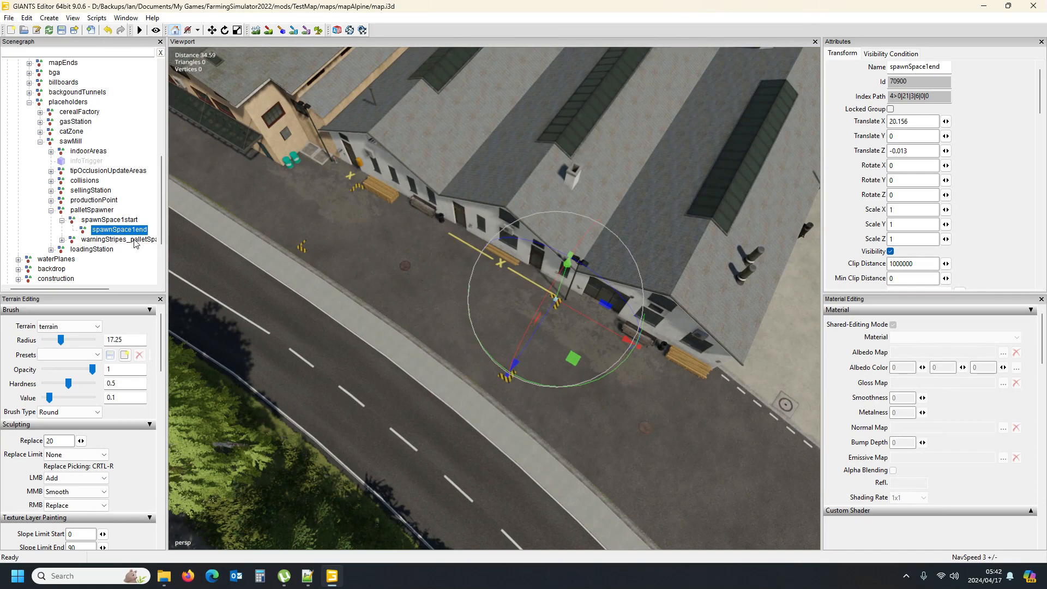
Duplicate spawnSpace1start and place the copy directly after the original, on the same level inside palletSpawner.
{"action": "left_click", "coordinate": [112, 220]}
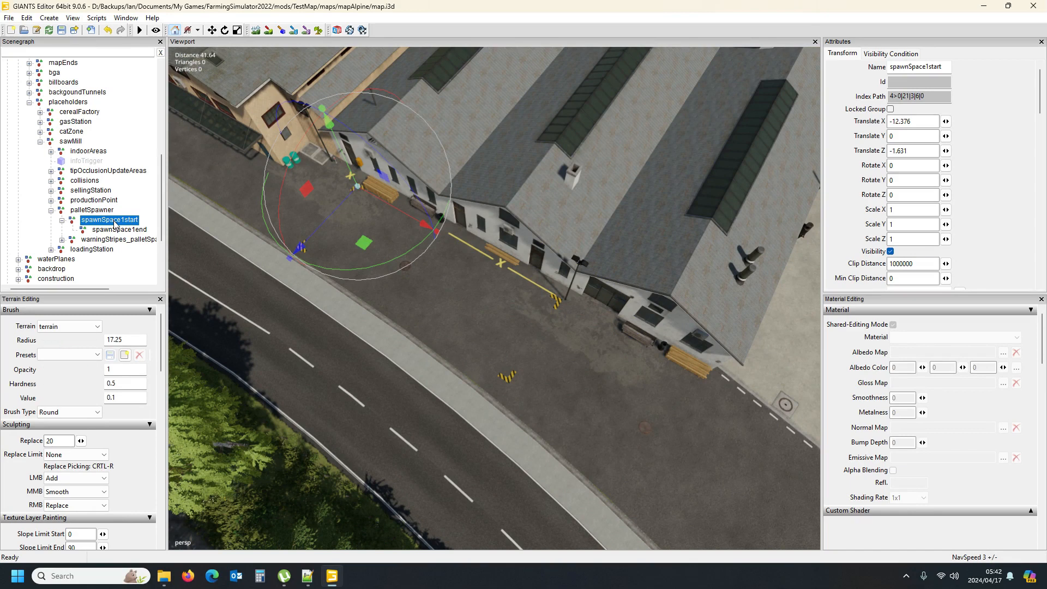
{"action": "key", "text": "ctrl+d"}
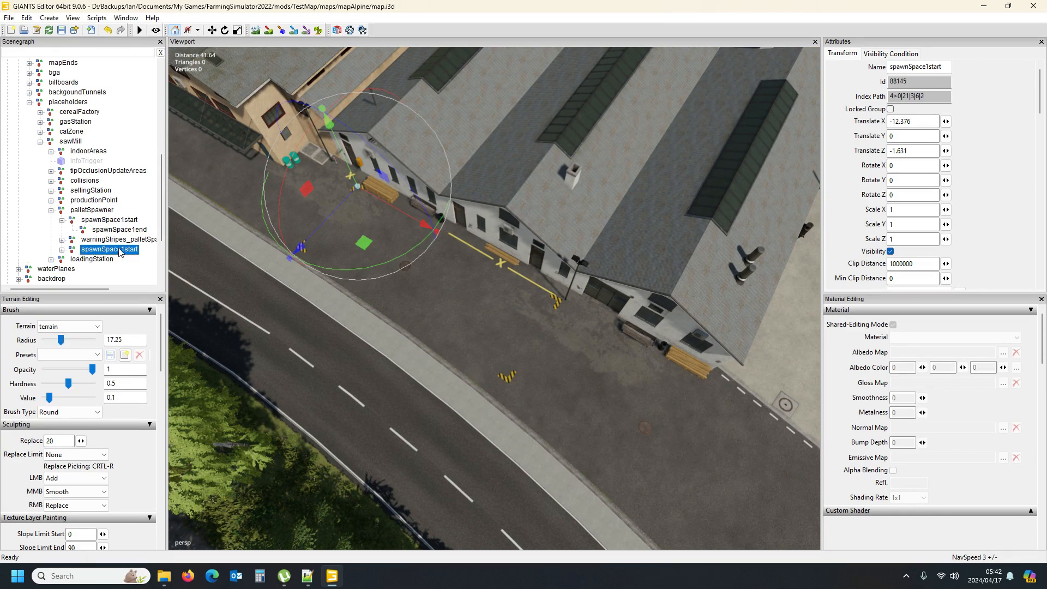
{"action": "left_click_drag", "start_coordinate": [115, 254], "coordinate": [124, 240]}
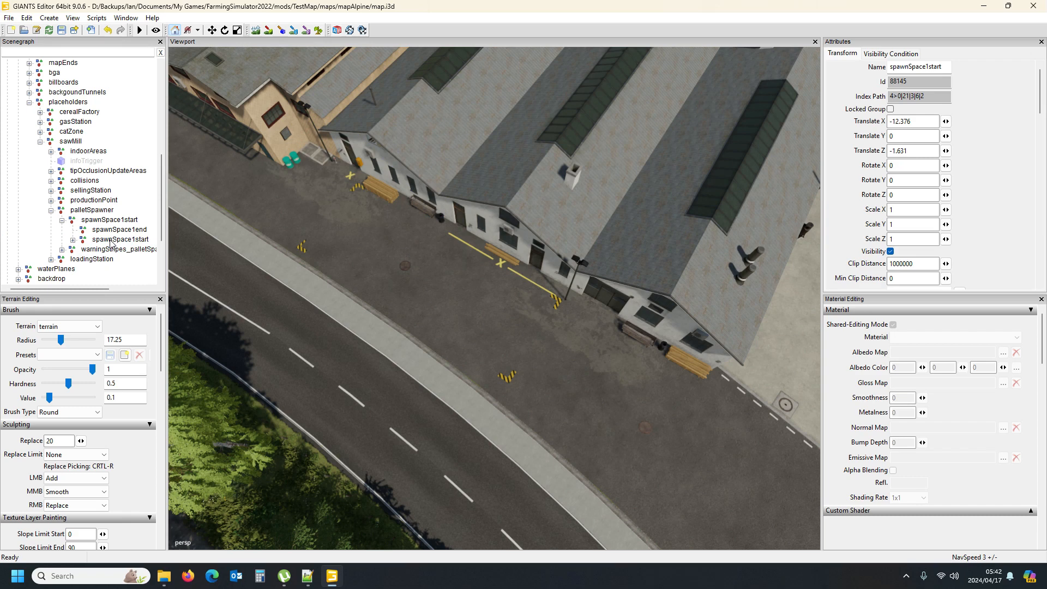
{"action": "left_click", "coordinate": [111, 240]}
{"action": "left_click_drag", "start_coordinate": [111, 240], "coordinate": [124, 260]}
{"action": "left_click", "coordinate": [112, 240]}
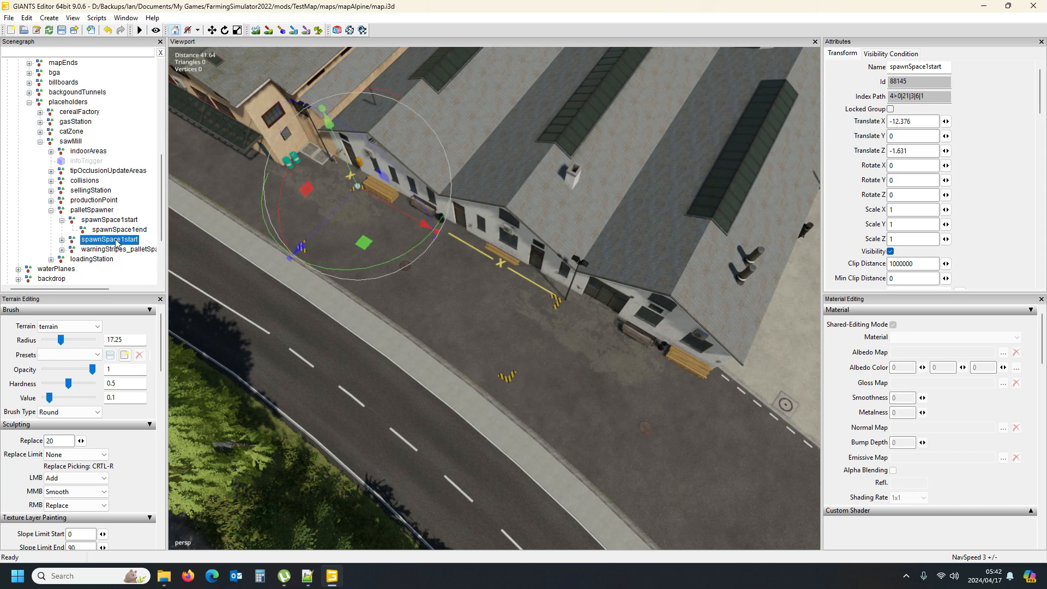
Move the warning stripes group into the original spawnSpace1start, after spawnSpace1end.
{"action": "left_click", "coordinate": [113, 249]}
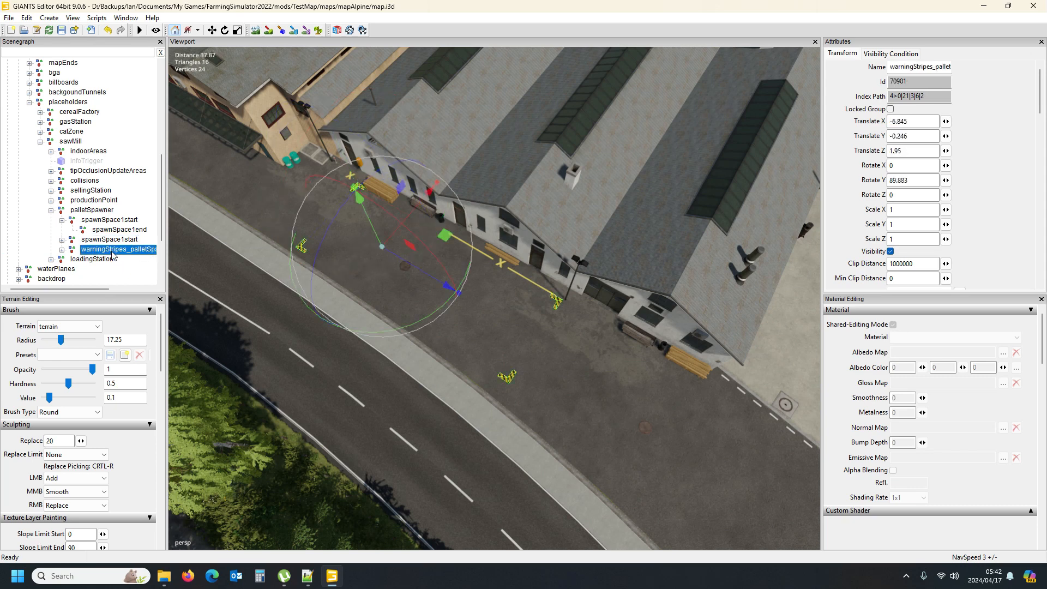
{"action": "left_click", "coordinate": [120, 240]}
{"action": "left_click", "coordinate": [126, 231]}
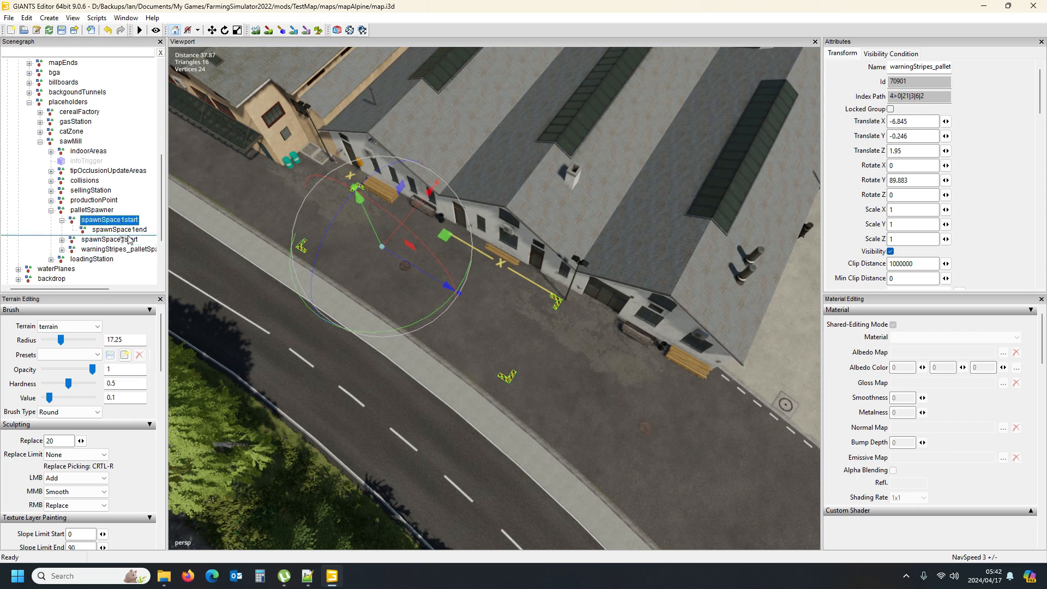
{"action": "left_click_drag", "start_coordinate": [124, 239], "coordinate": [148, 242]}
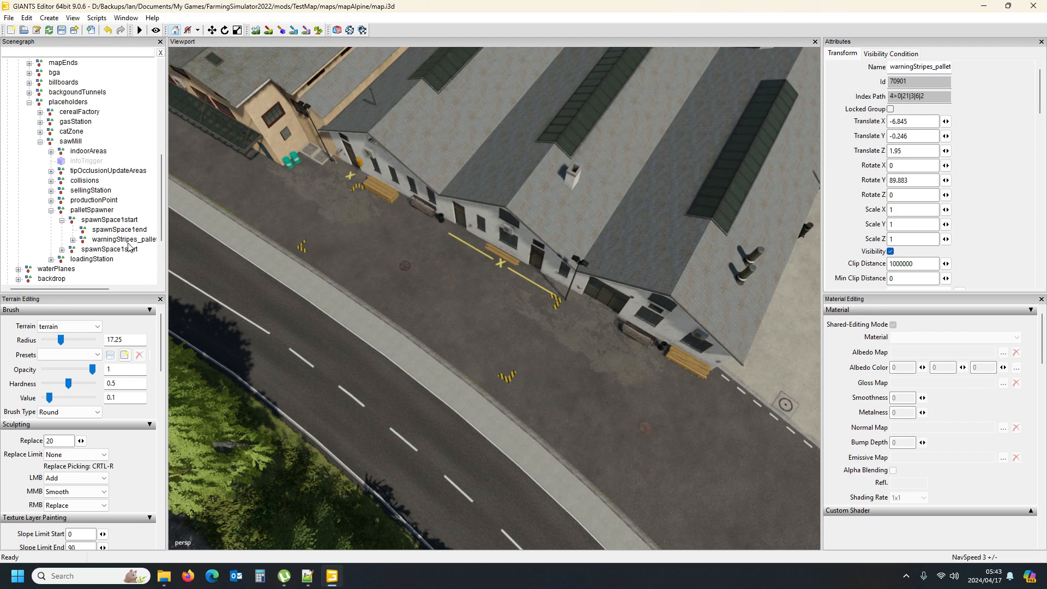
Rename the duplicated start node as spawnSpace2start and its child end node as spawnSpace2end.
{"action": "left_click", "coordinate": [119, 251]}
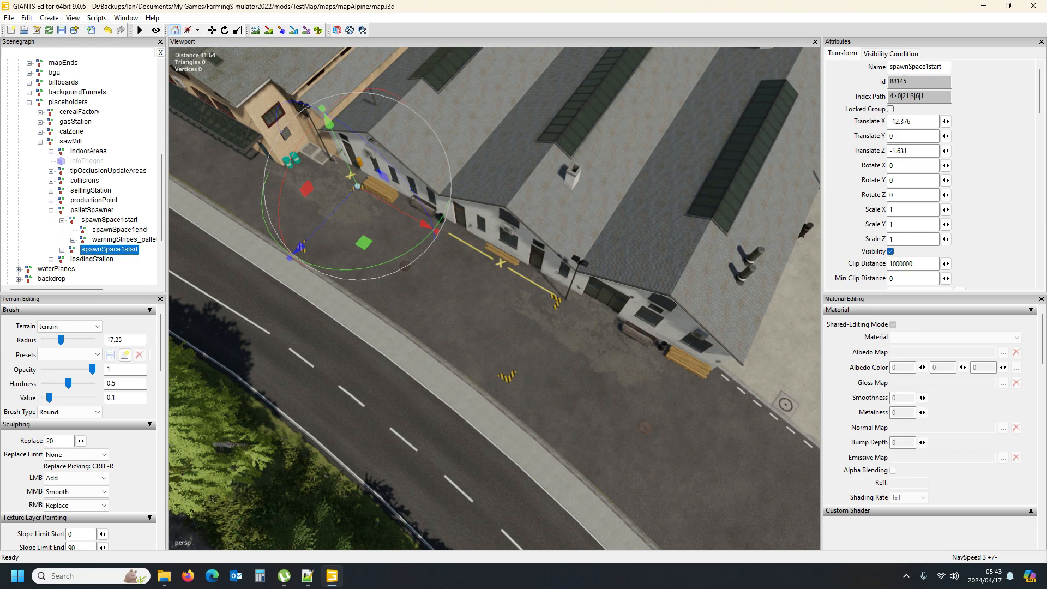
{"action": "left_click_drag", "start_coordinate": [926, 66], "coordinate": [929, 66]}
{"action": "left_click", "coordinate": [78, 251]}
{"action": "left_click", "coordinate": [62, 249]}
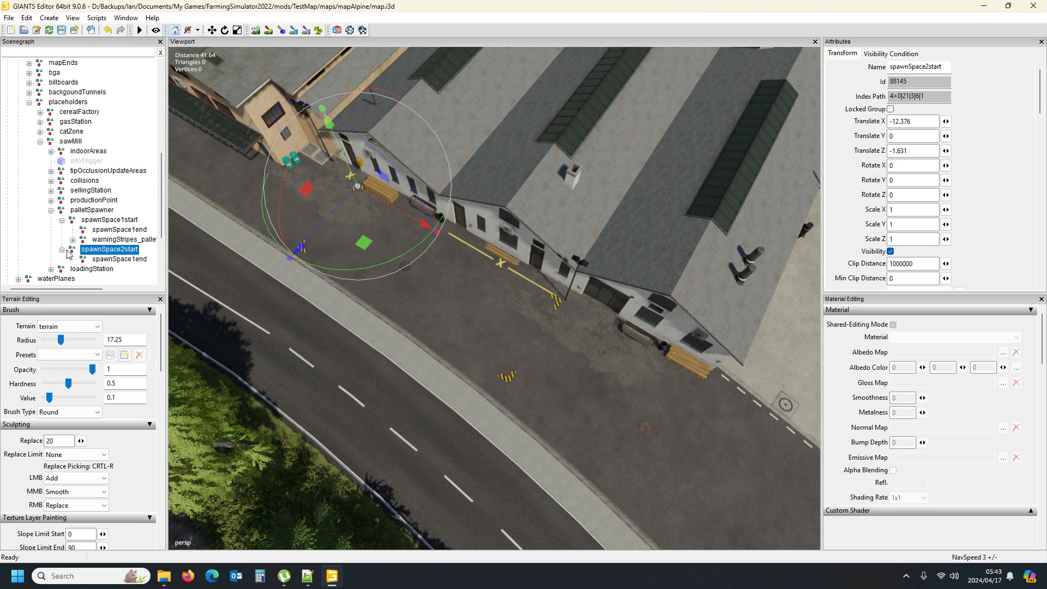
{"action": "left_click", "coordinate": [130, 260]}
{"action": "left_click_drag", "start_coordinate": [925, 66], "coordinate": [929, 66]}
{"action": "type", "text": "2"}
{"action": "key", "text": "Return"}
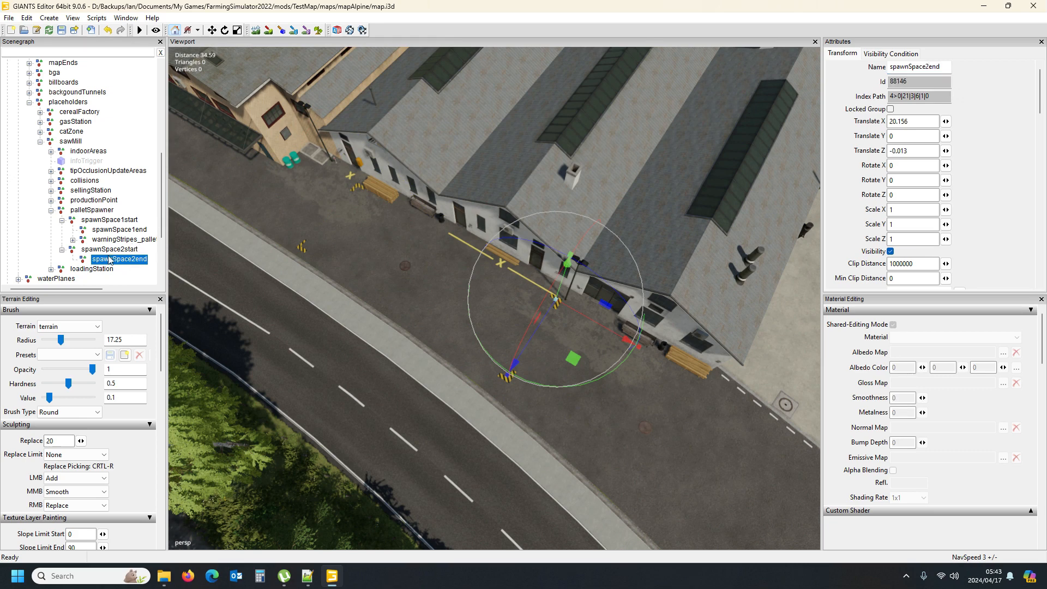
{"action": "left_click", "coordinate": [62, 251]}
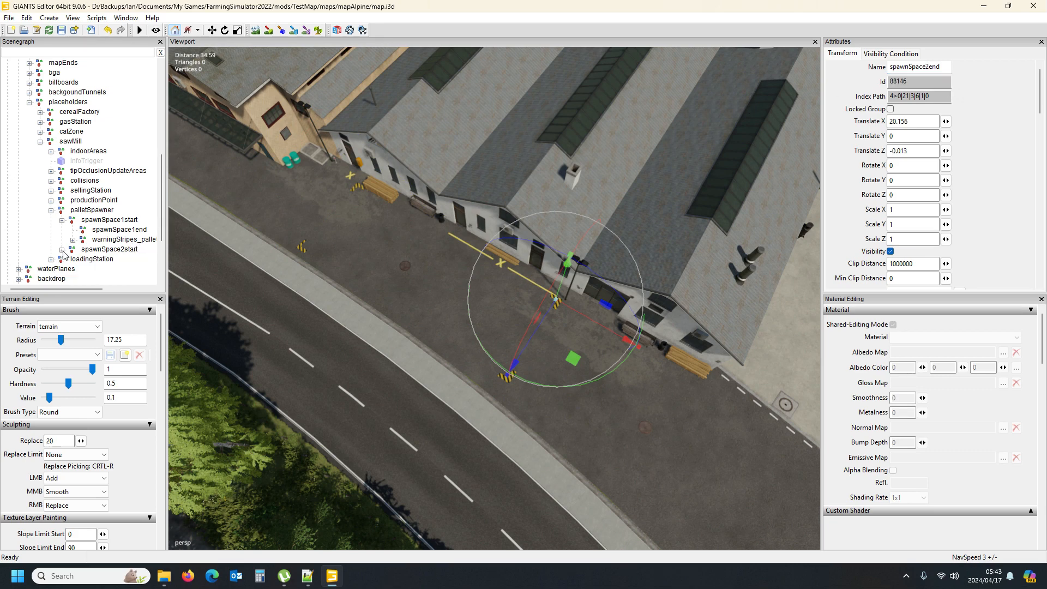
Shift spawnSpace2start along its Z axis toward the road, to a Z translation of about 1.867.
{"action": "left_click", "coordinate": [107, 250]}
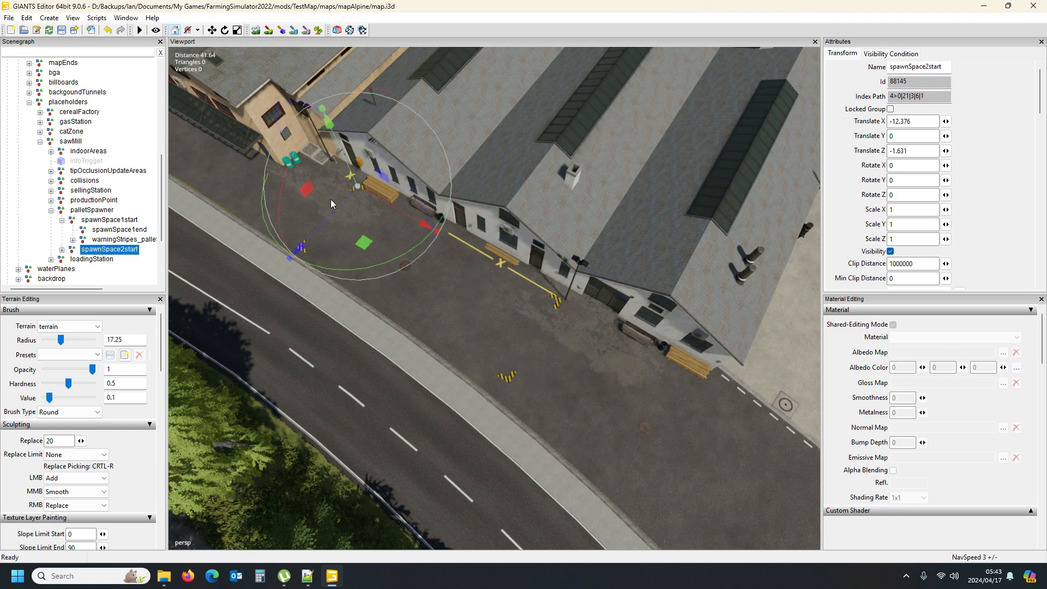
{"action": "left_click_drag", "start_coordinate": [340, 205], "coordinate": [332, 224]}
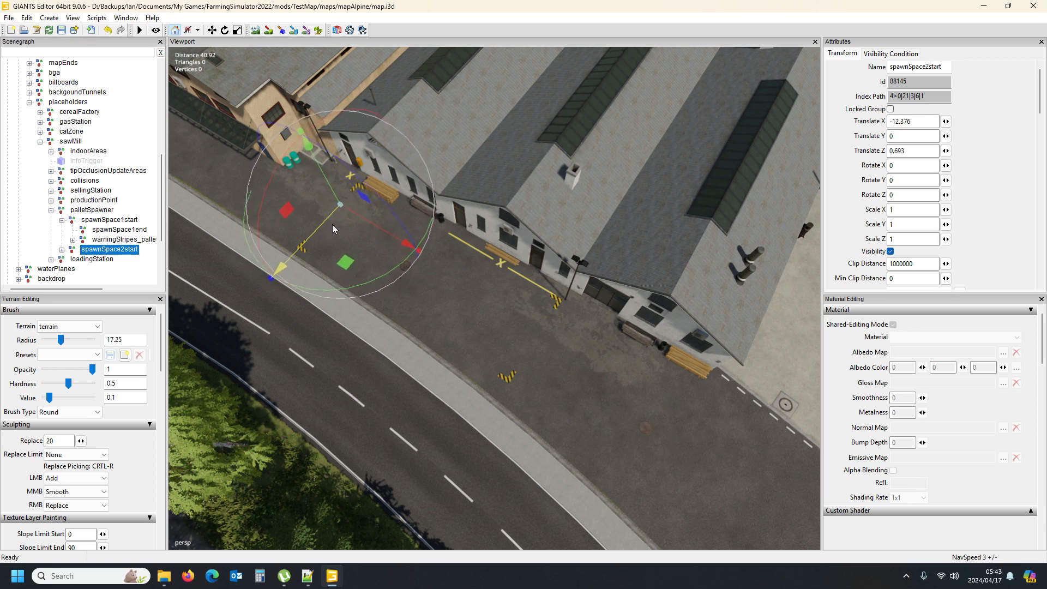
{"action": "left_click", "coordinate": [61, 249]}
{"action": "left_click", "coordinate": [120, 259]}
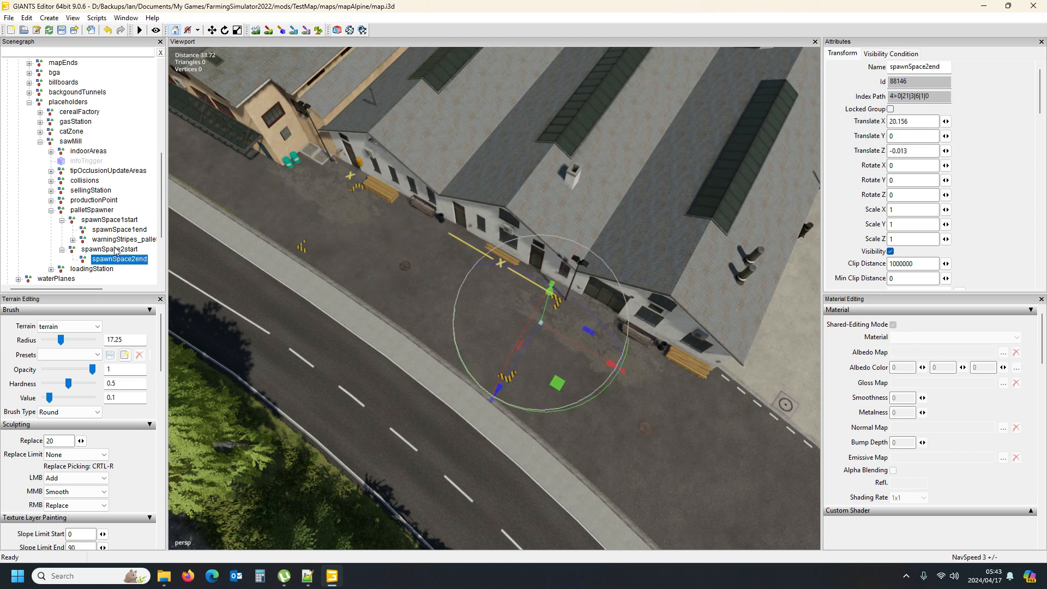
{"action": "left_click", "coordinate": [115, 250]}
{"action": "left_click_drag", "start_coordinate": [326, 217], "coordinate": [318, 222]}
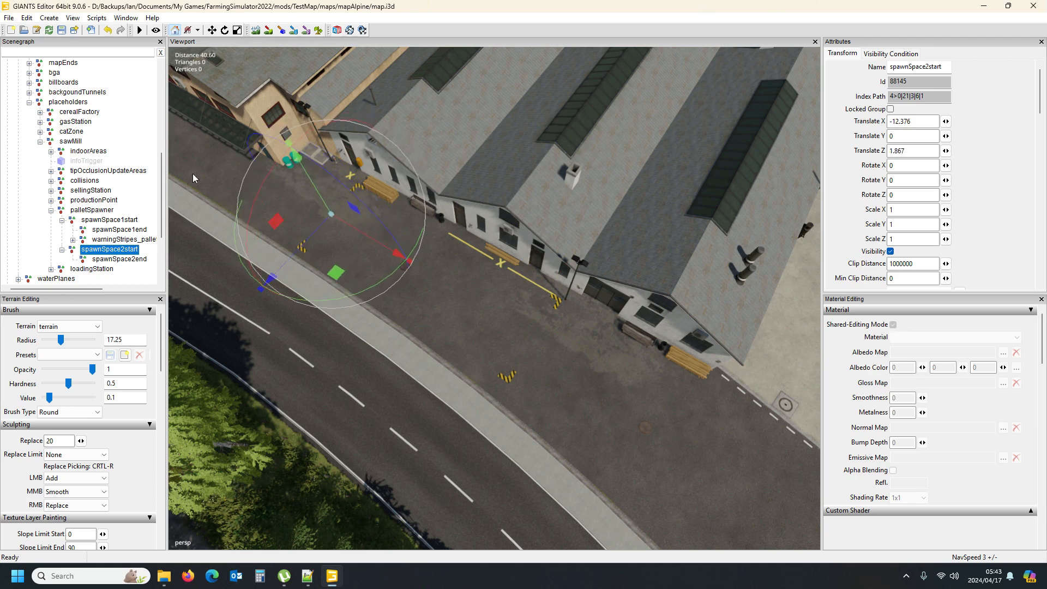
Export the sawMill group with its files over the existing sellingStationWood.i3d, keeping the parent directory structure.
{"action": "left_click", "coordinate": [50, 210]}
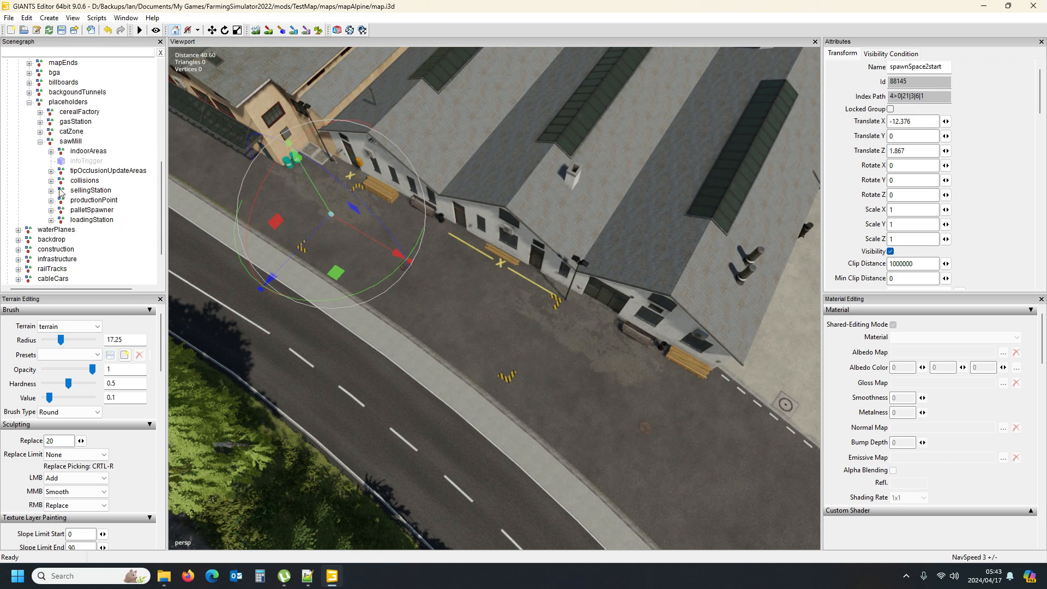
{"action": "left_click", "coordinate": [69, 142]}
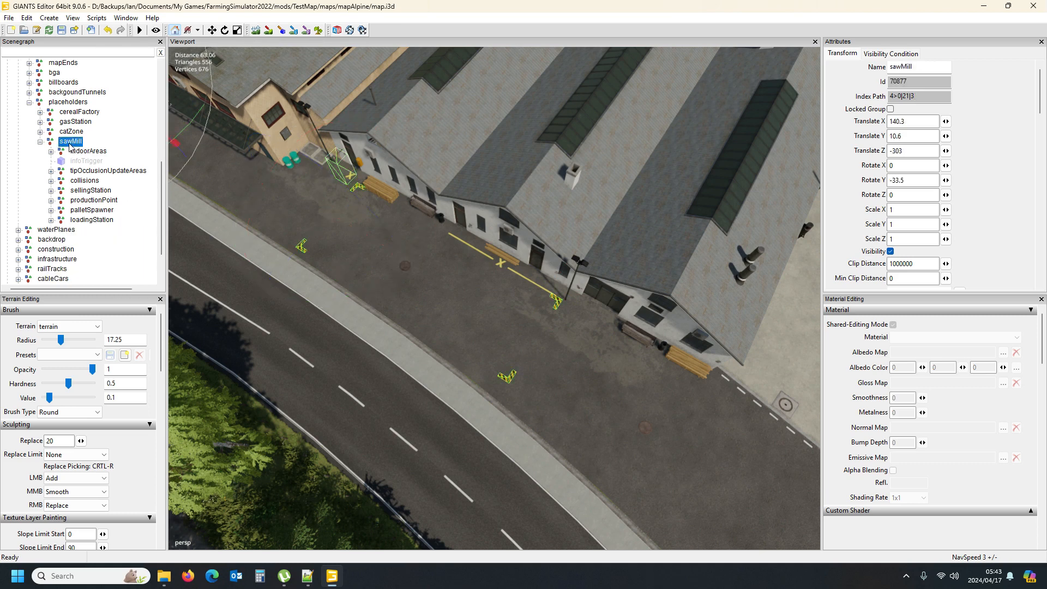
{"action": "left_click", "coordinate": [10, 18]}
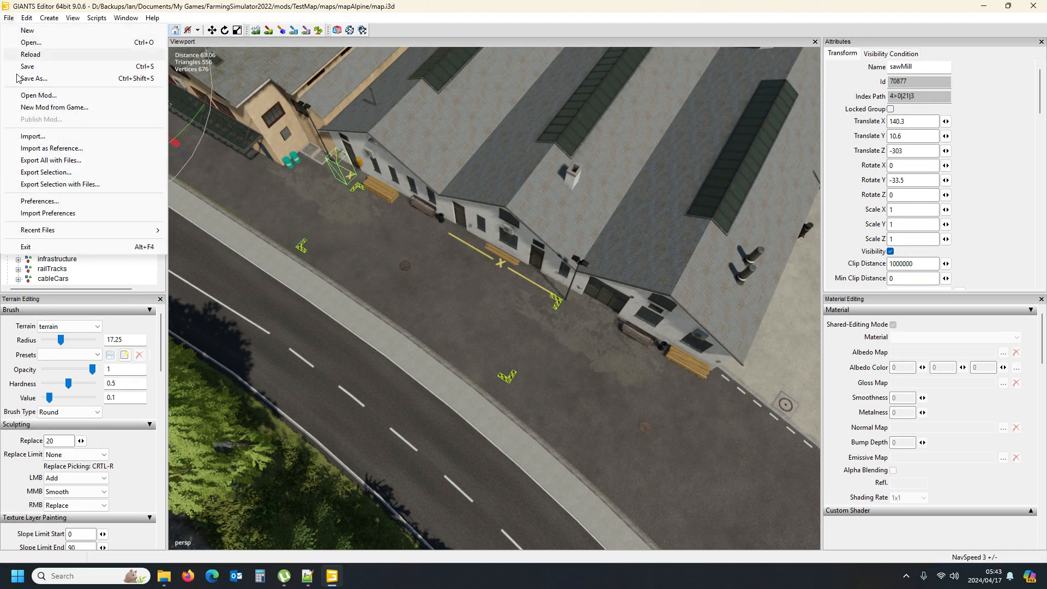
{"action": "left_click", "coordinate": [51, 185]}
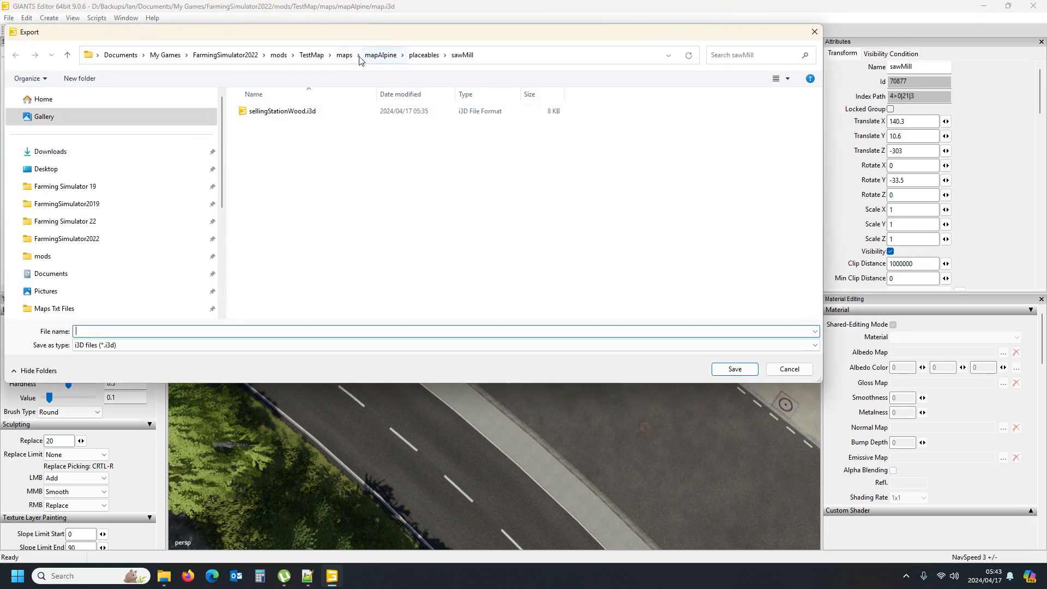
{"action": "left_click", "coordinate": [283, 112]}
{"action": "left_click", "coordinate": [725, 371]}
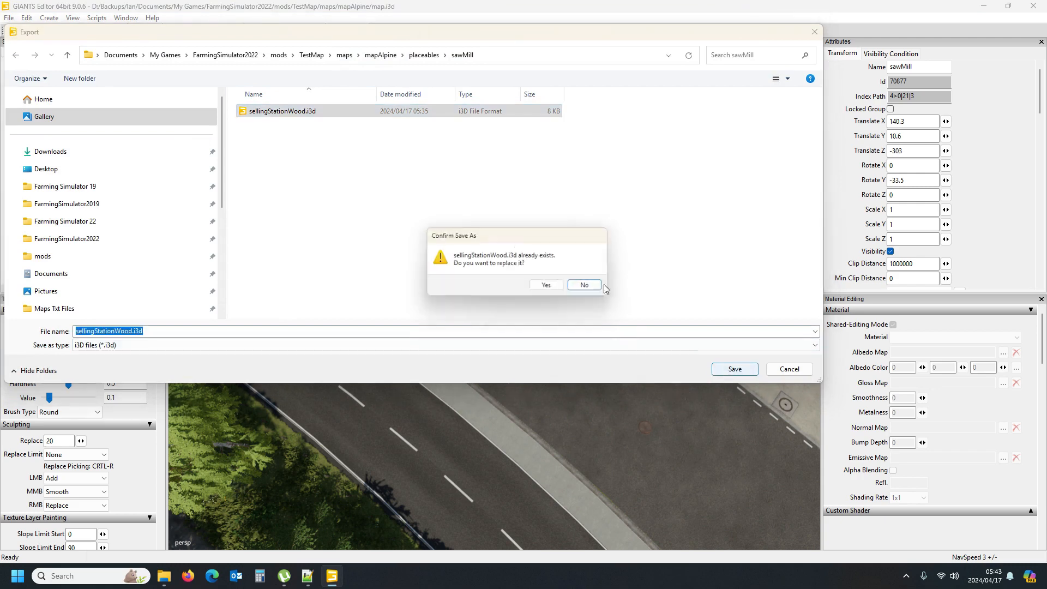
{"action": "left_click", "coordinate": [549, 288]}
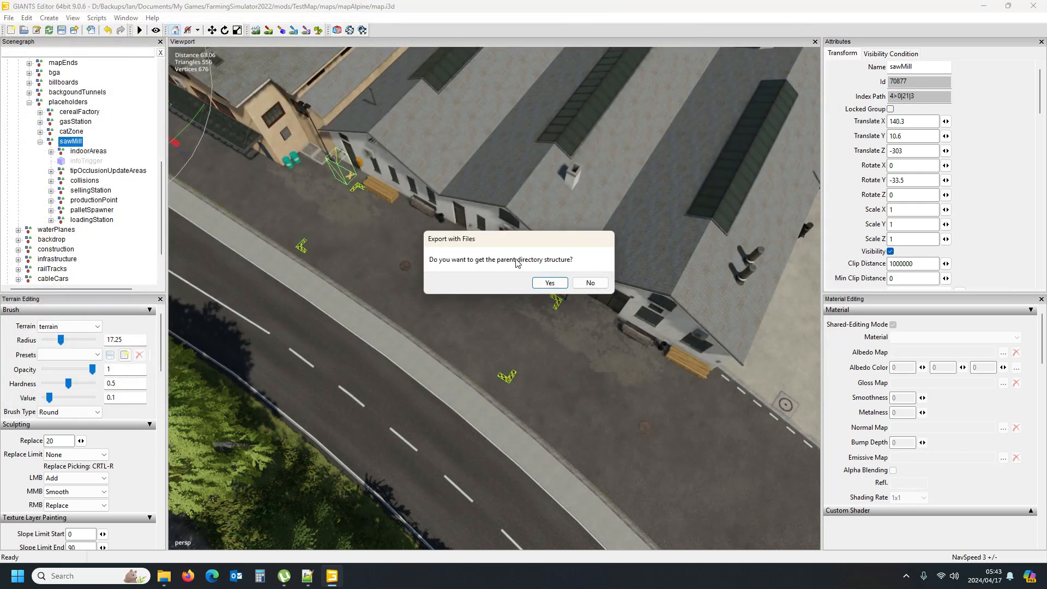
{"action": "left_click", "coordinate": [546, 283]}
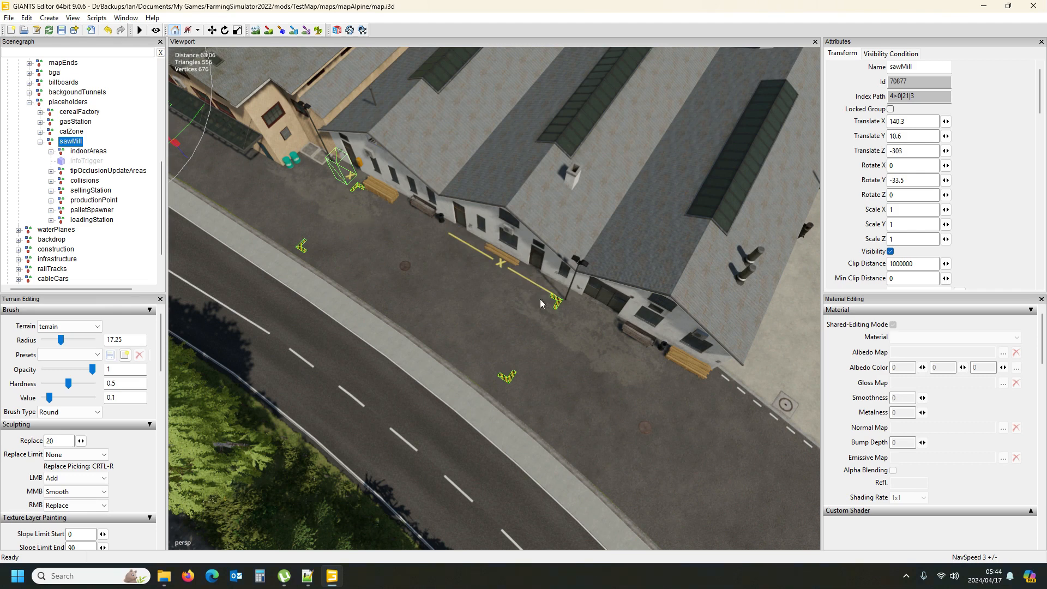
Open the exported sellingStationWood.i3d from the map's placeables/sawMill folder in GIANTS Editor 9.0.6.
{"action": "mouse_move", "coordinate": [165, 581]}
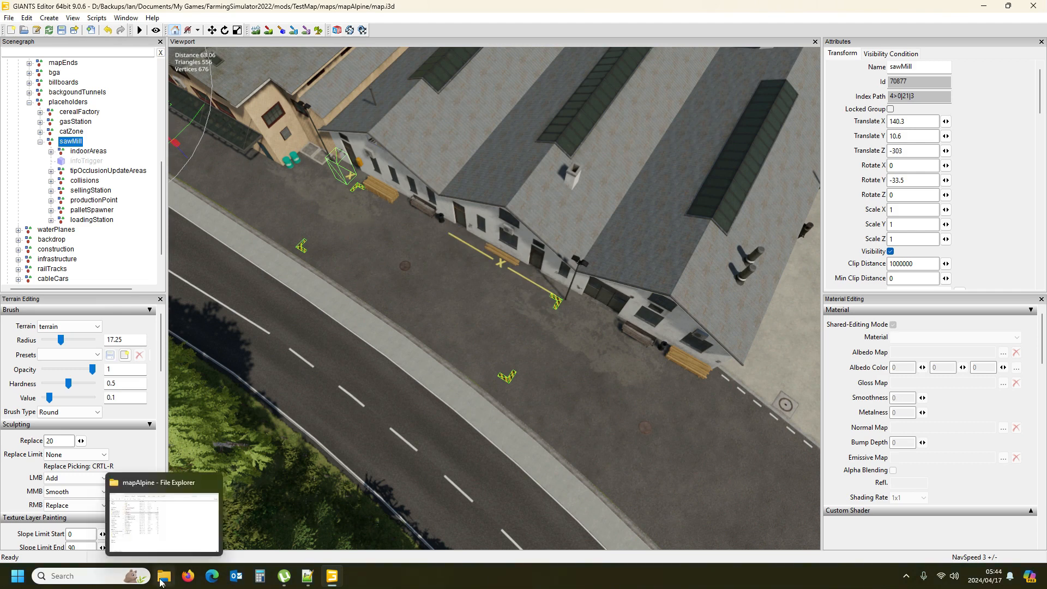
{"action": "left_click", "coordinate": [191, 482]}
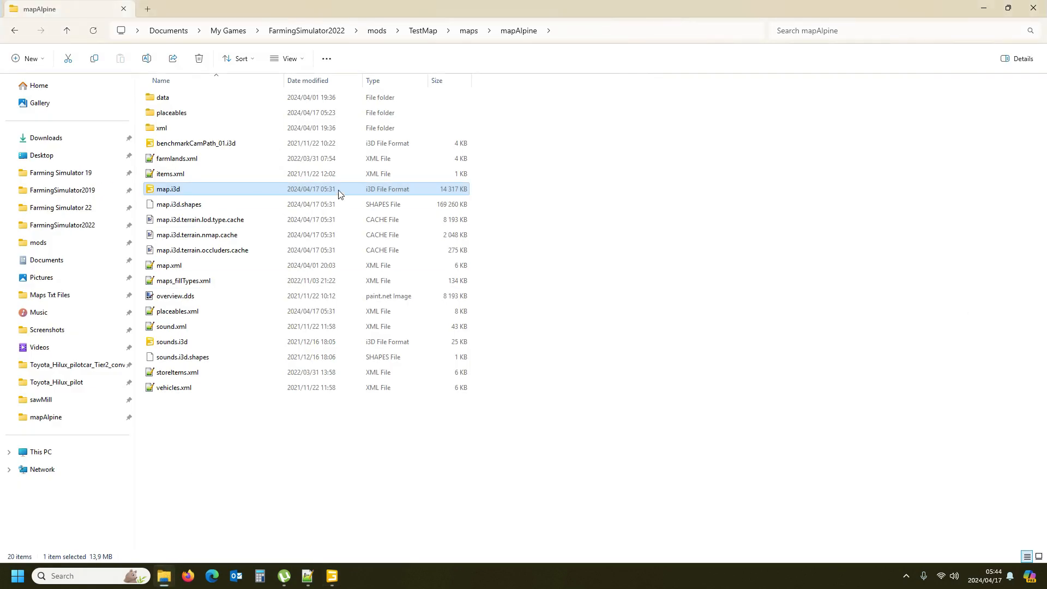
{"action": "double_click", "coordinate": [173, 113]}
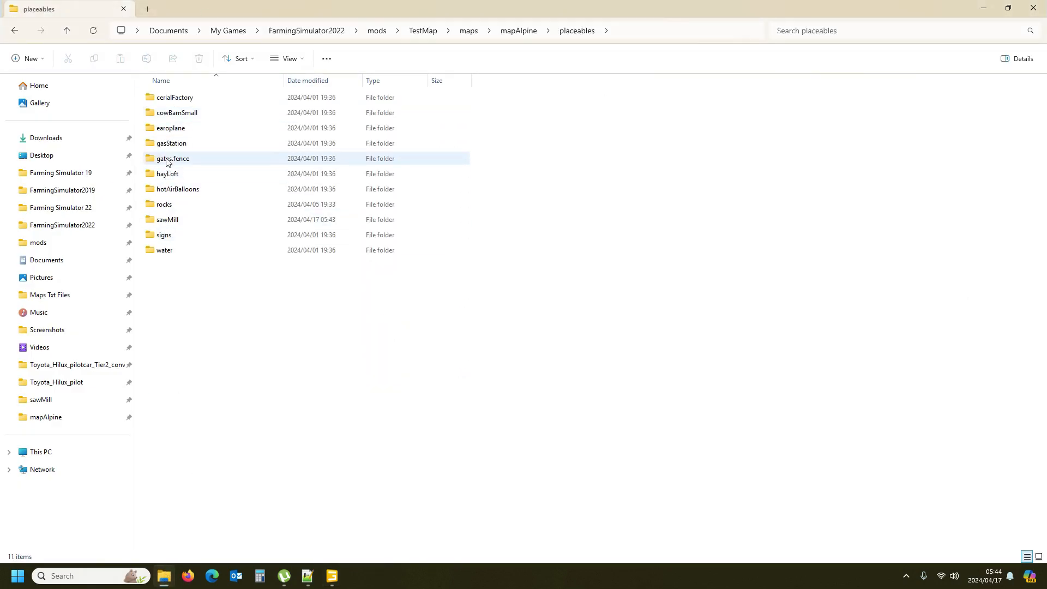
{"action": "double_click", "coordinate": [166, 222]}
{"action": "left_click", "coordinate": [177, 103]}
{"action": "double_click", "coordinate": [177, 104]}
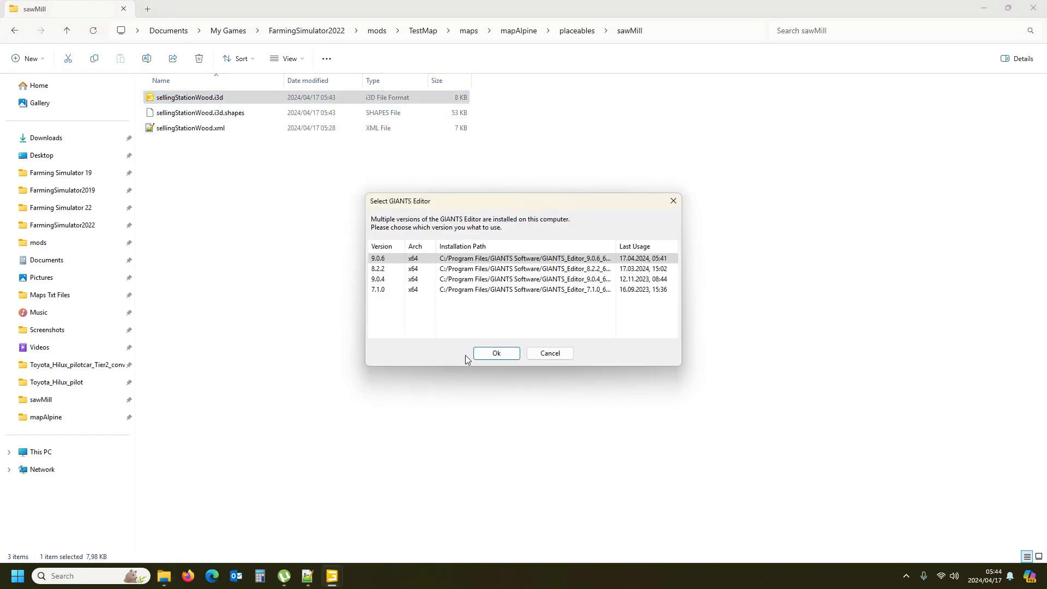
{"action": "left_click", "coordinate": [488, 352]}
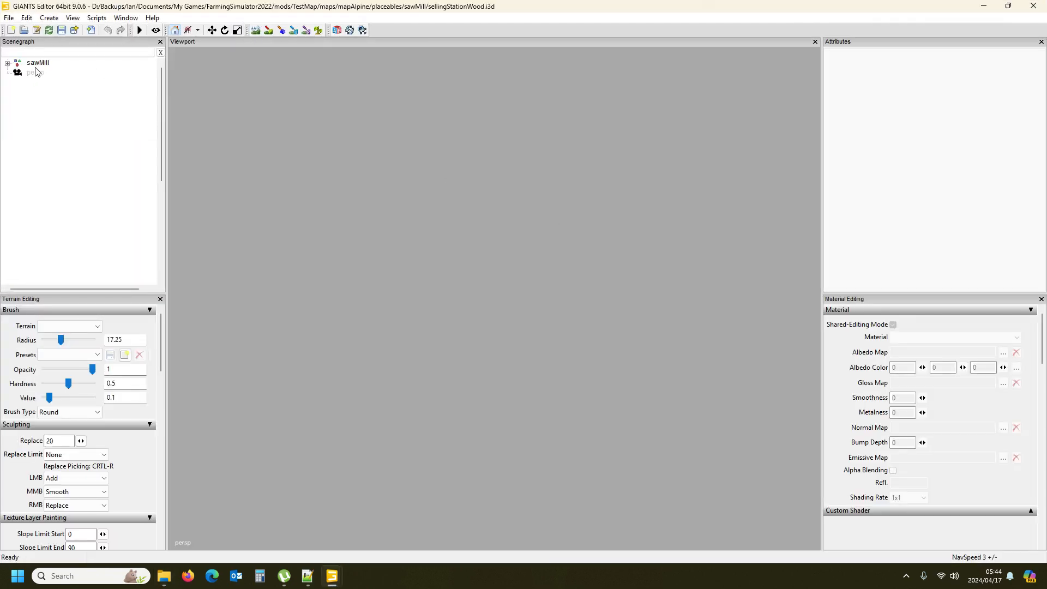
Set the sawMill root's X, Y and Z translations and its Y rotation to 0, then save and close the file.
{"action": "left_click", "coordinate": [36, 64]}
{"action": "double_click", "coordinate": [893, 122]}
{"action": "type", "text": "0"}
{"action": "key", "text": "Tab"}
{"action": "type", "text": "0"}
{"action": "key", "text": "Tab"}
{"action": "type", "text": "0"}
{"action": "double_click", "coordinate": [912, 183]}
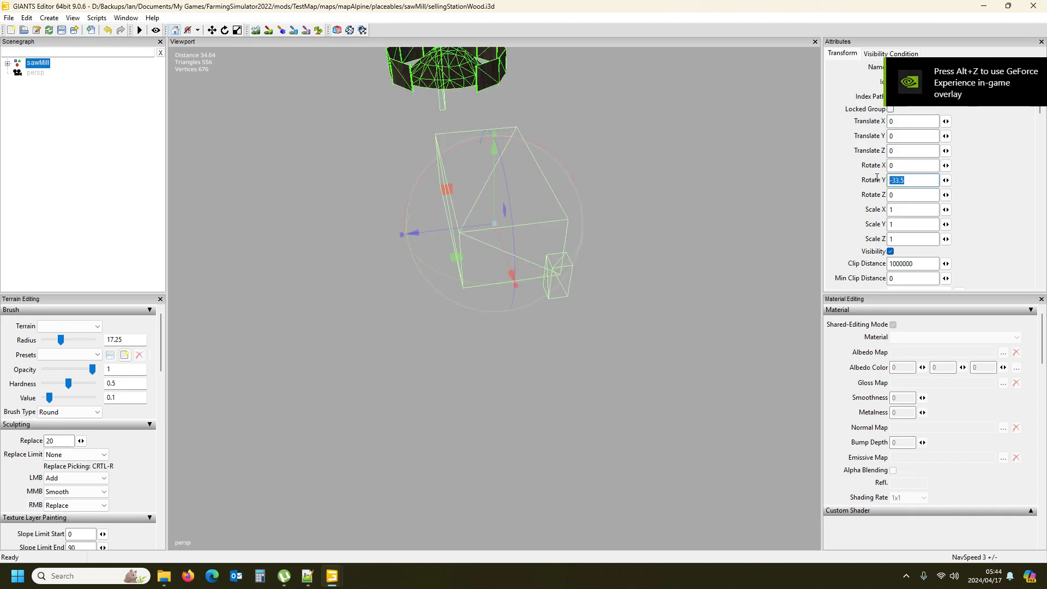
{"action": "type", "text": "0"}
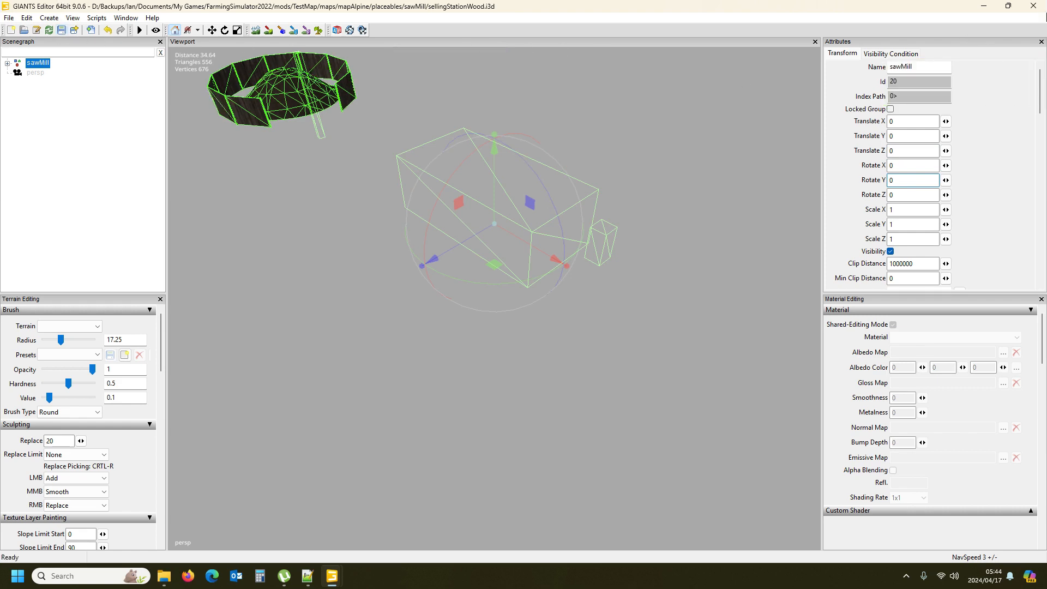
{"action": "left_click", "coordinate": [1033, 6]}
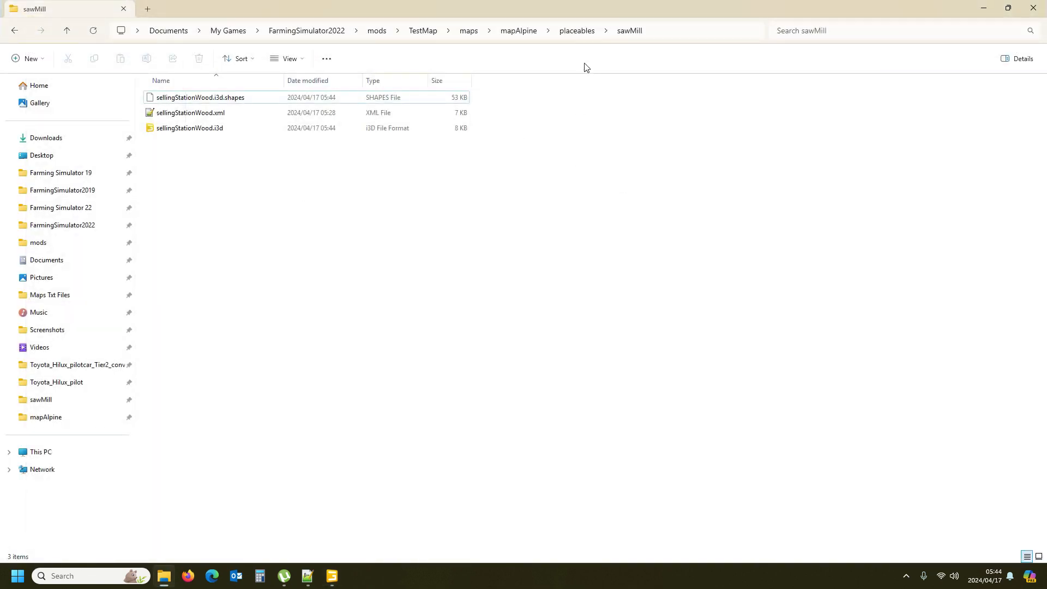
Open sellingStationWood.xml from the placeables/sawMill folder in Notepad++.
{"action": "left_click", "coordinate": [572, 31]}
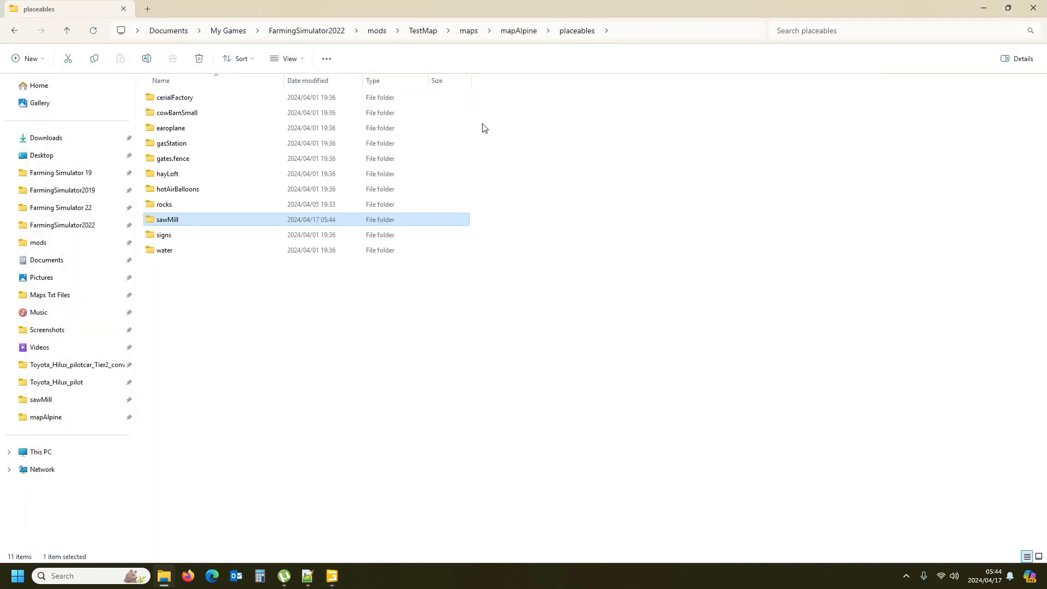
{"action": "double_click", "coordinate": [175, 221]}
{"action": "double_click", "coordinate": [180, 131]}
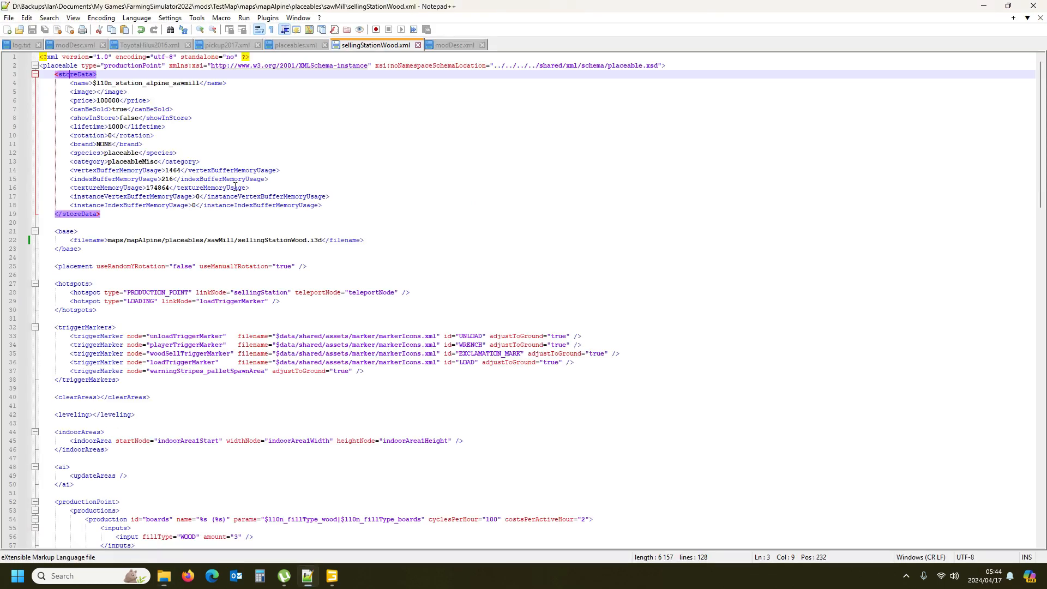
Duplicate the spawnPlace line inside palletSpawner and set the copy's startNode to spawnSpace2start.
{"action": "scroll", "coordinate": [265, 232], "scroll_direction": "down", "scroll_amount": 20}
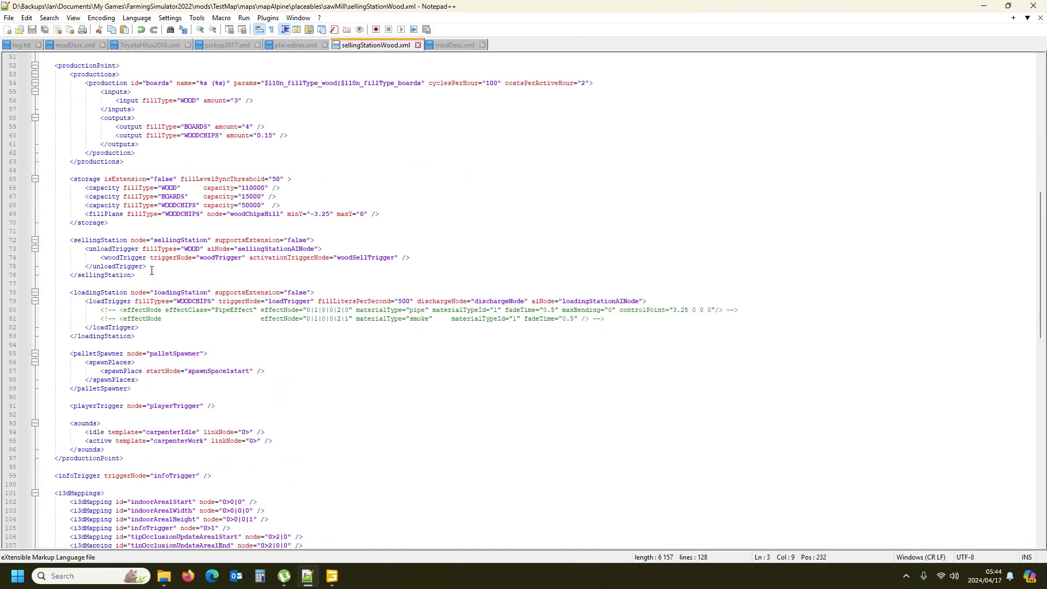
{"action": "left_click", "coordinate": [88, 181]}
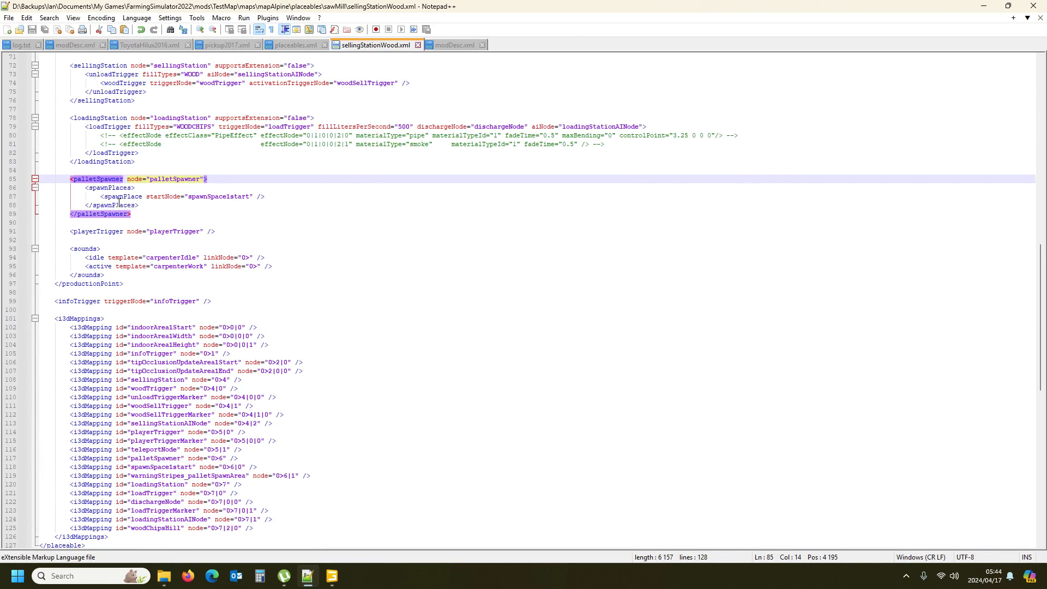
{"action": "left_click", "coordinate": [106, 188]}
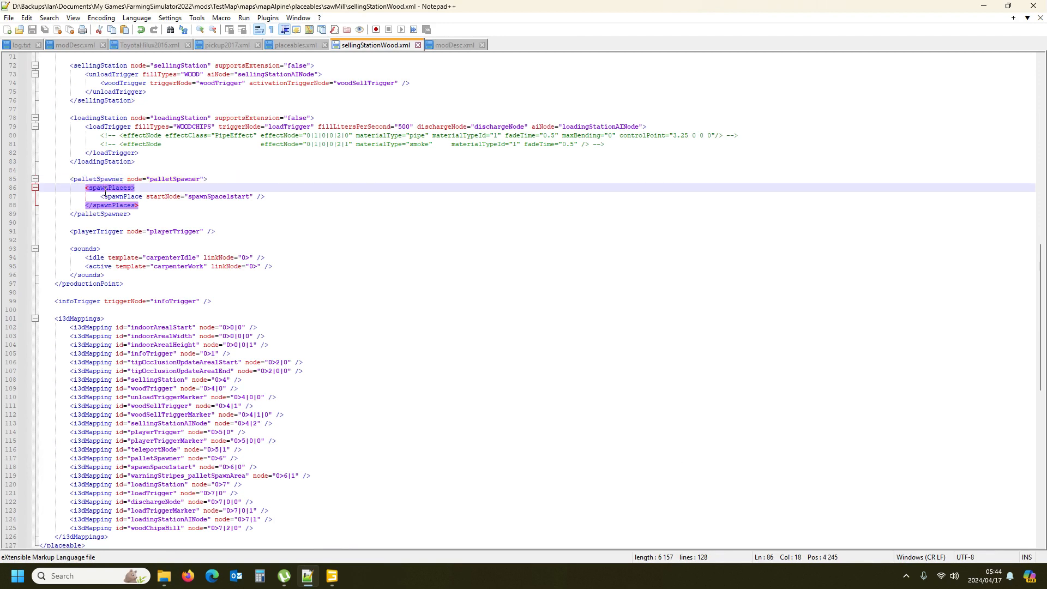
{"action": "left_click", "coordinate": [123, 200]}
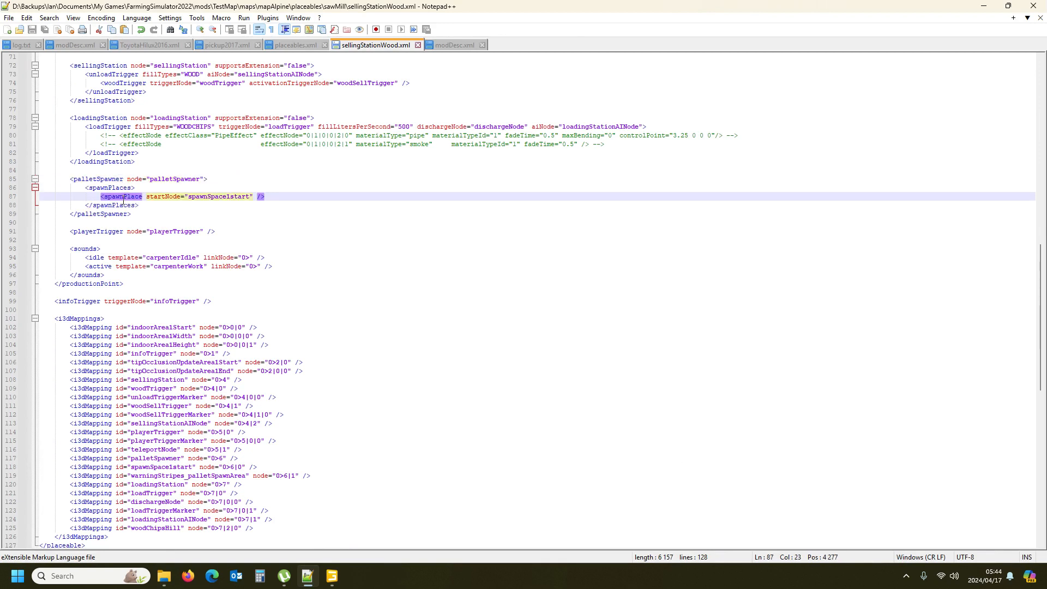
{"action": "left_click", "coordinate": [9, 197]}
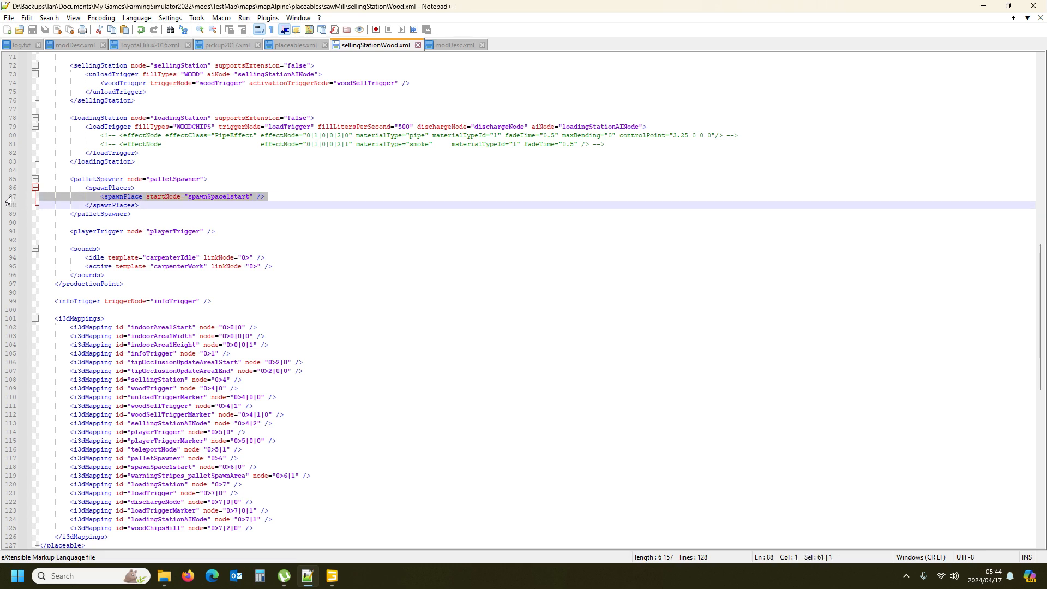
{"action": "key", "text": "ctrl+c"}
{"action": "key", "text": "ctrl+v"}
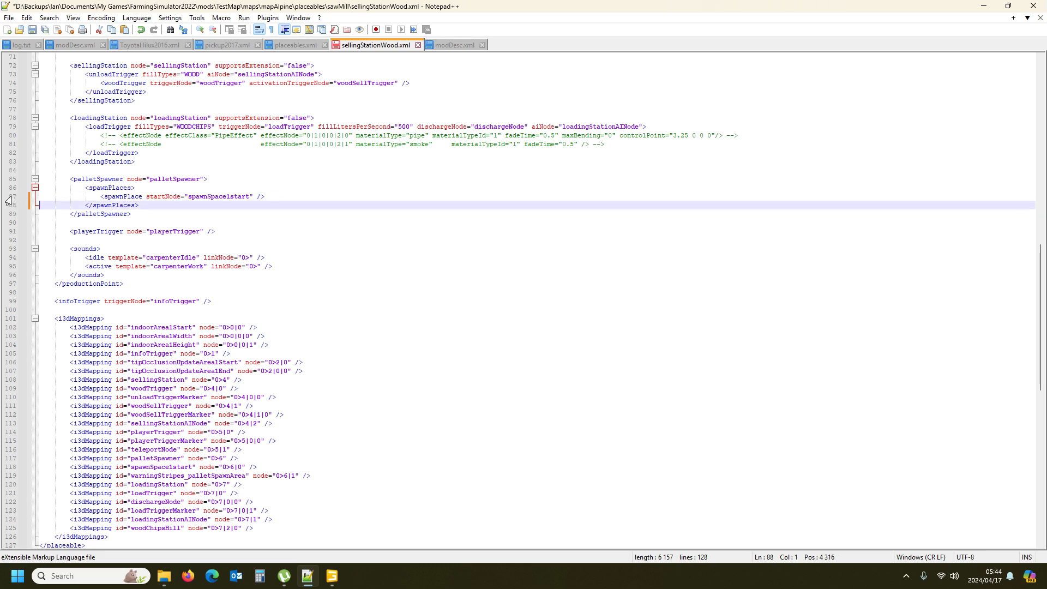
{"action": "key", "text": "ctrl+v"}
{"action": "left_click", "coordinate": [124, 206]}
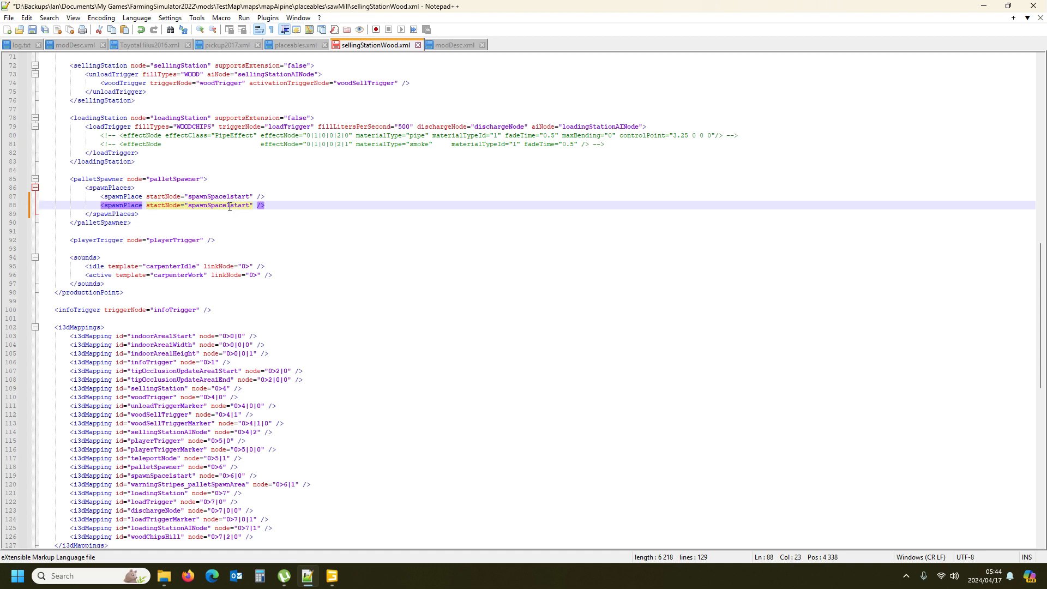
{"action": "left_click_drag", "start_coordinate": [227, 204], "coordinate": [231, 204]}
{"action": "type", "text": "2"}
Duplicate the spawnSpace1start line in i3dMappings directly below itself and change the copy's id to spawnSpace2start.
{"action": "double_click", "coordinate": [210, 197]}
{"action": "scroll", "coordinate": [243, 276], "scroll_direction": "down", "scroll_amount": 7}
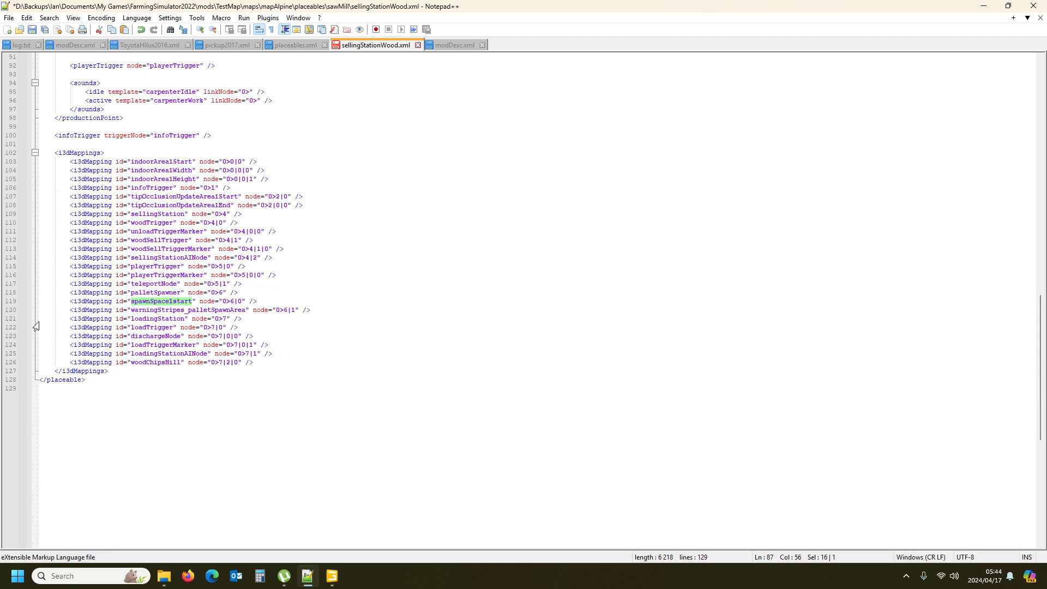
{"action": "left_click", "coordinate": [5, 303]}
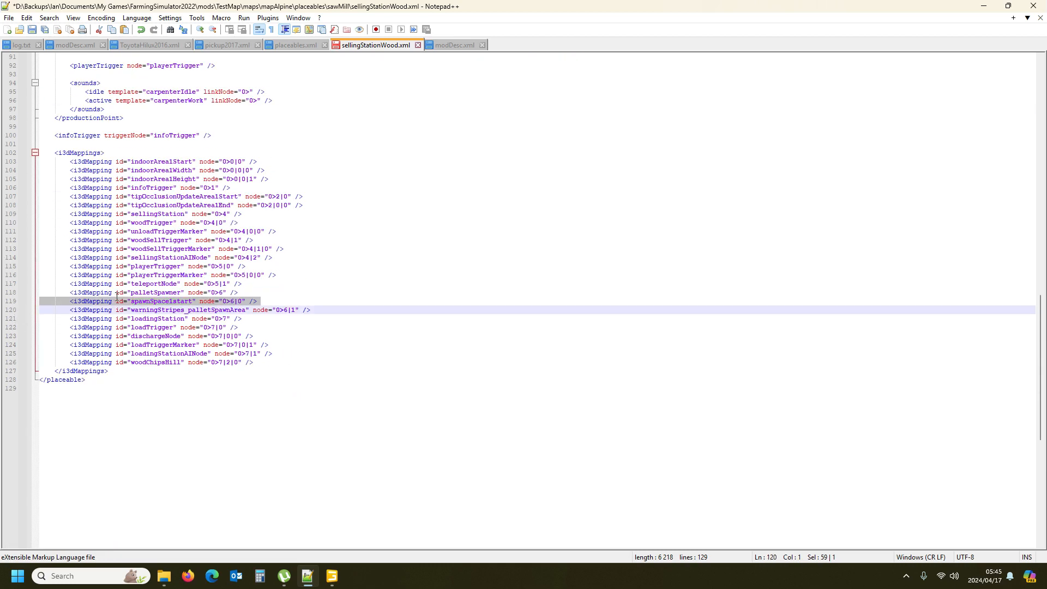
{"action": "key", "text": "ctrl+c"}
{"action": "key", "text": "Right"}
{"action": "key", "text": "ctrl+v"}
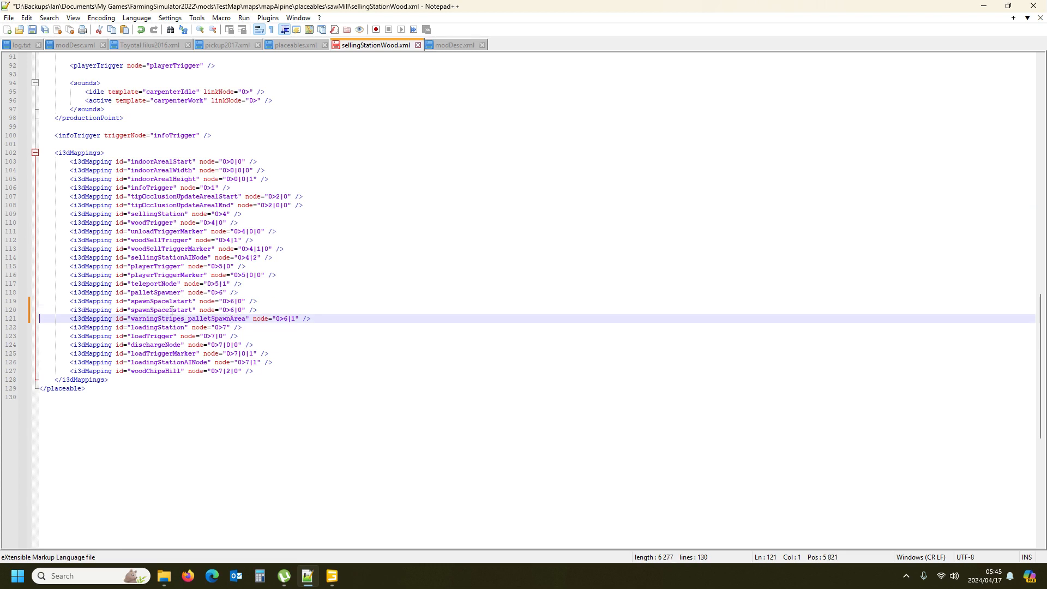
{"action": "left_click_drag", "start_coordinate": [171, 309], "coordinate": [173, 311]}
{"action": "type", "text": "2"}
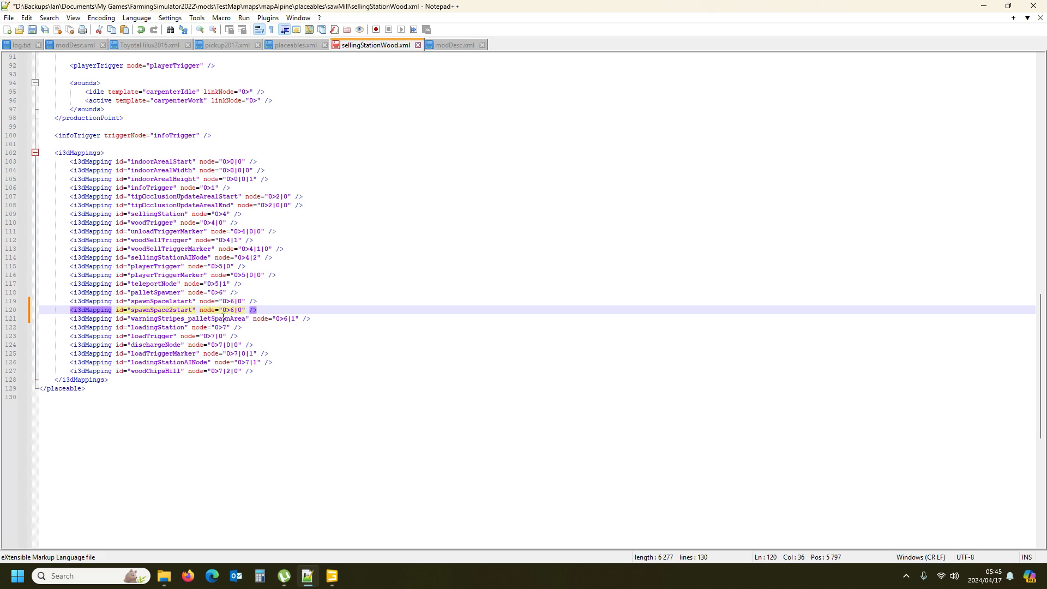
Compare the index paths of warningStripes_palletSpawnArea and spawnSpace2start in the map scene with their i3dMapping lines in sellingStationWood.xml.
{"action": "left_click", "coordinate": [151, 319]}
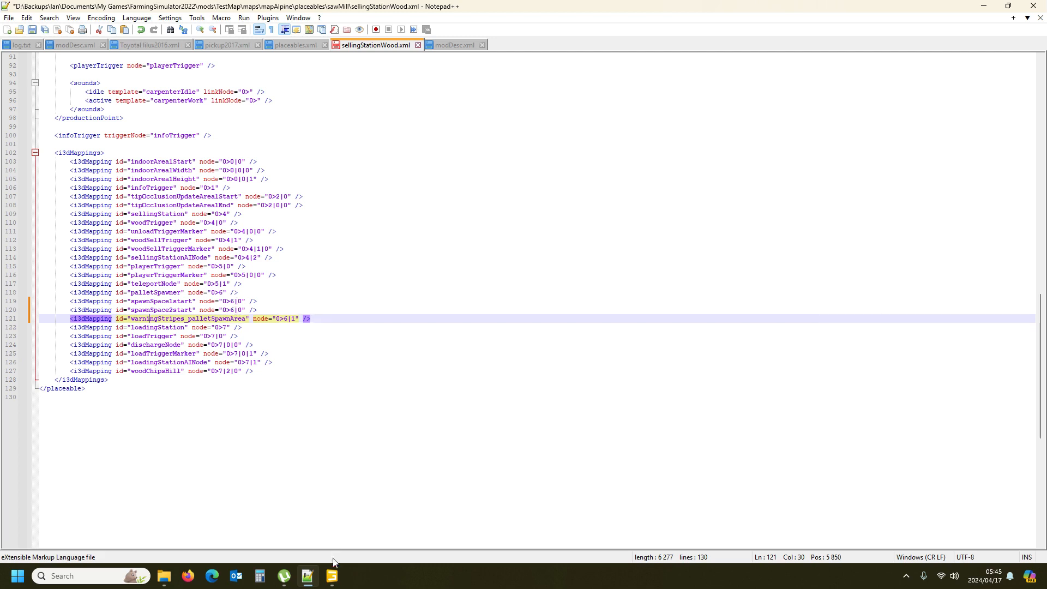
{"action": "left_click", "coordinate": [332, 575]}
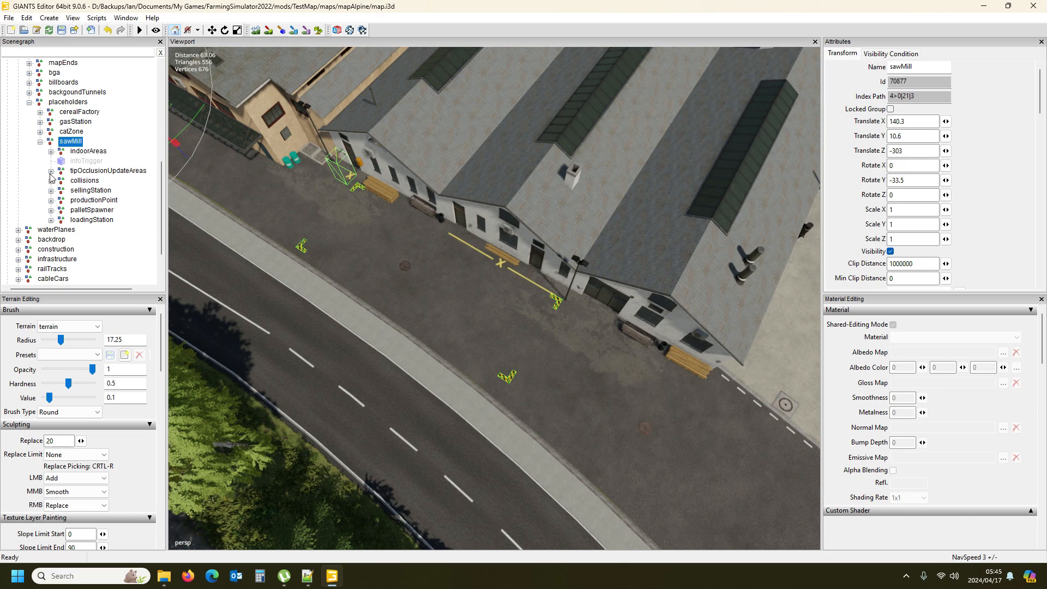
{"action": "left_click", "coordinate": [50, 209]}
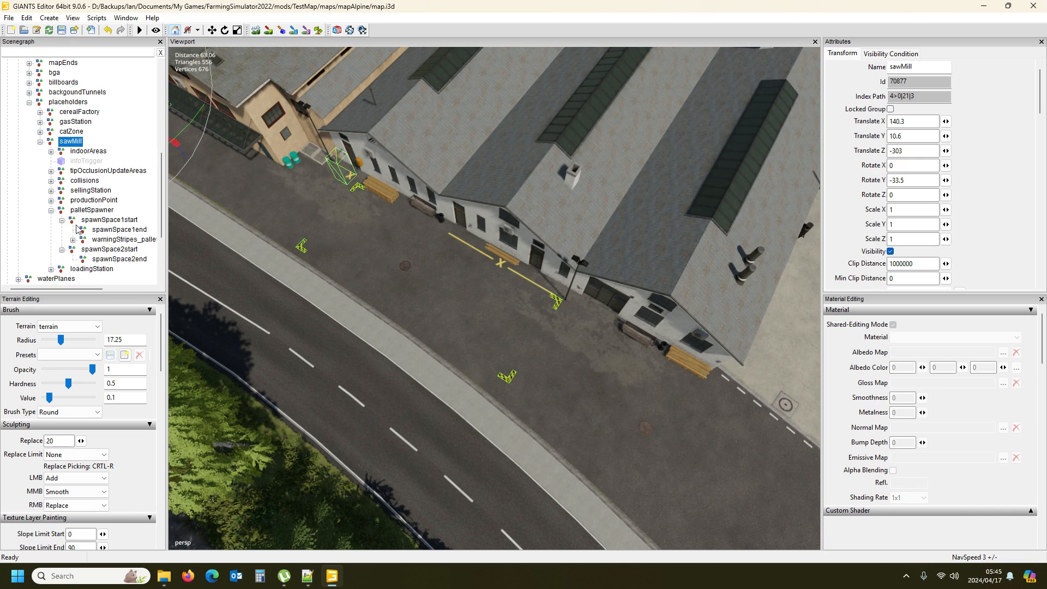
{"action": "left_click", "coordinate": [118, 239]}
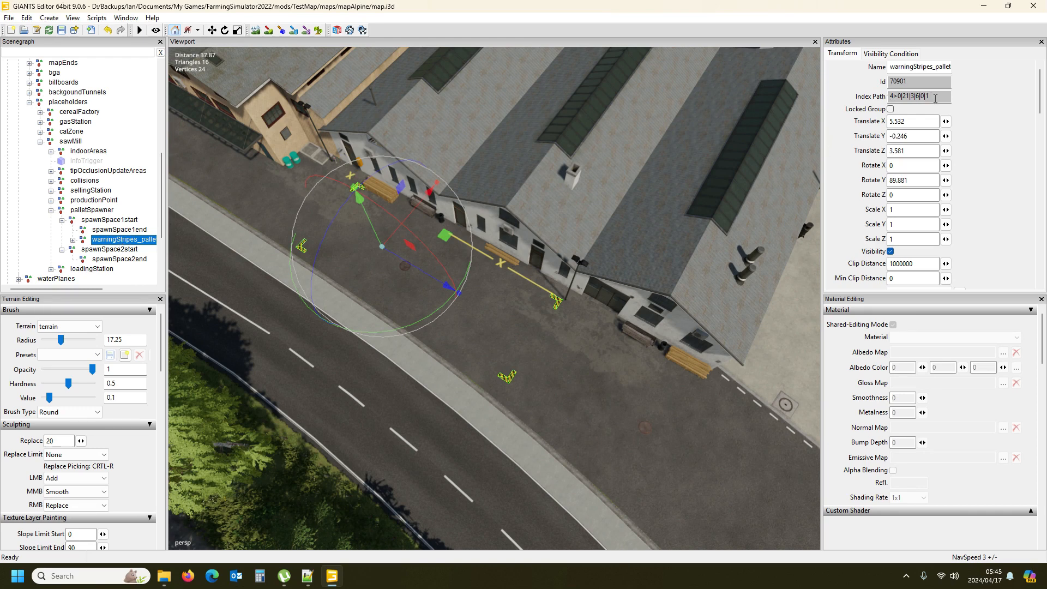
{"action": "left_click", "coordinate": [307, 575]}
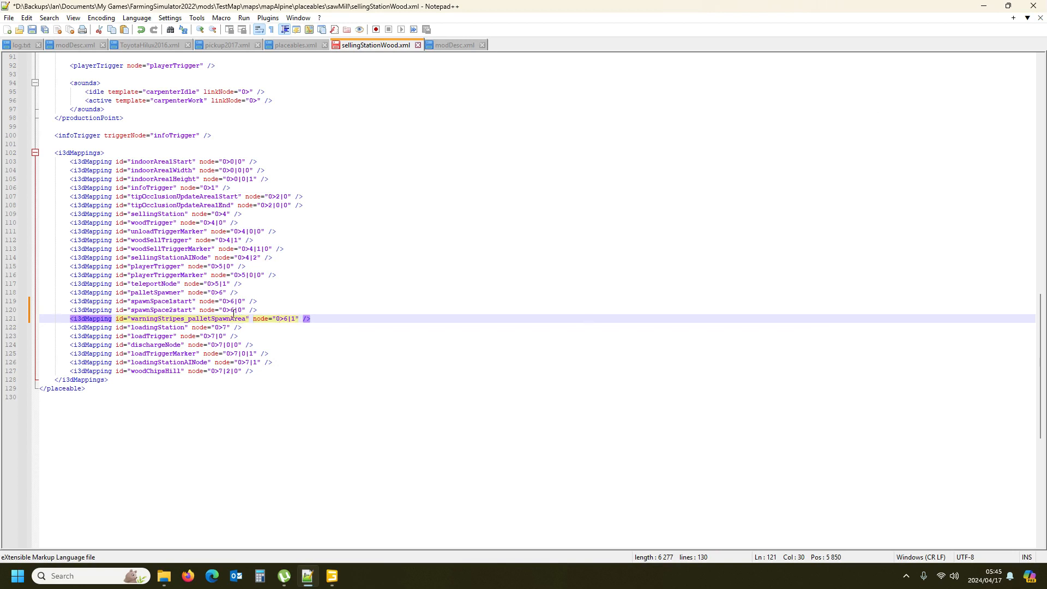
{"action": "left_click", "coordinate": [174, 311]}
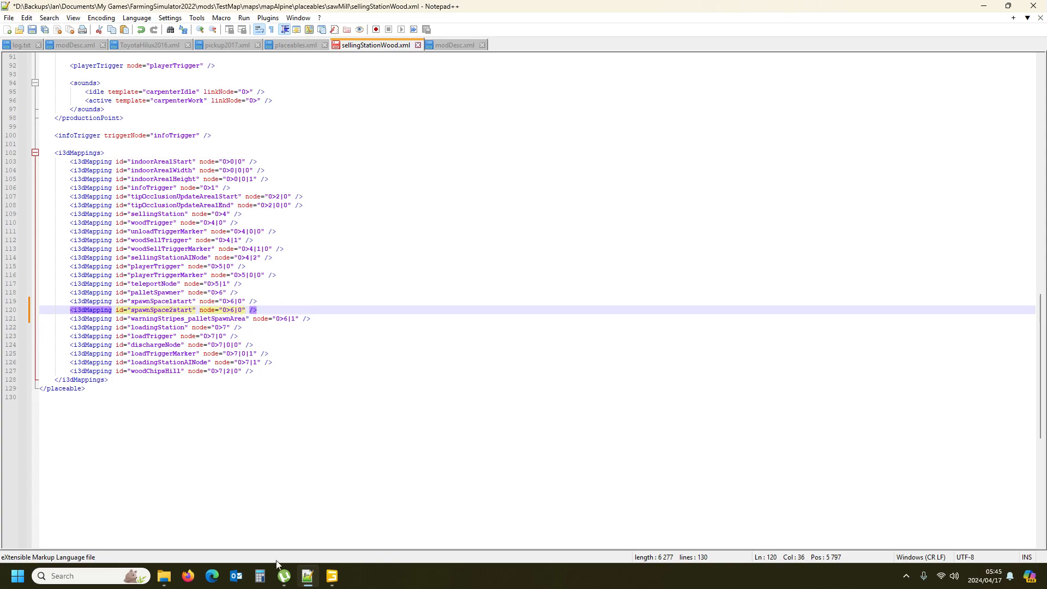
{"action": "left_click", "coordinate": [332, 576]}
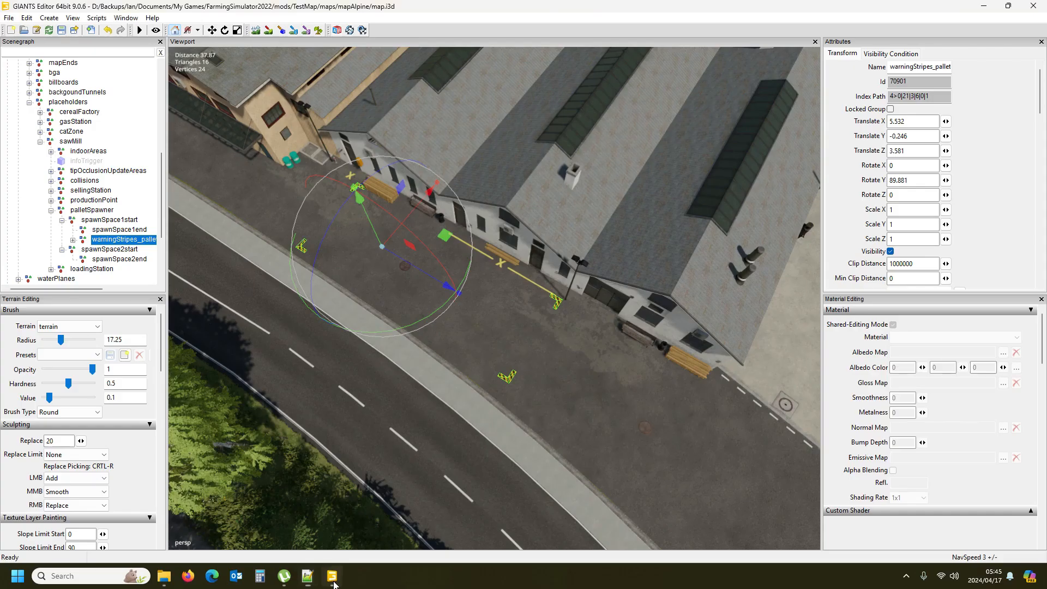
{"action": "left_click", "coordinate": [112, 250]}
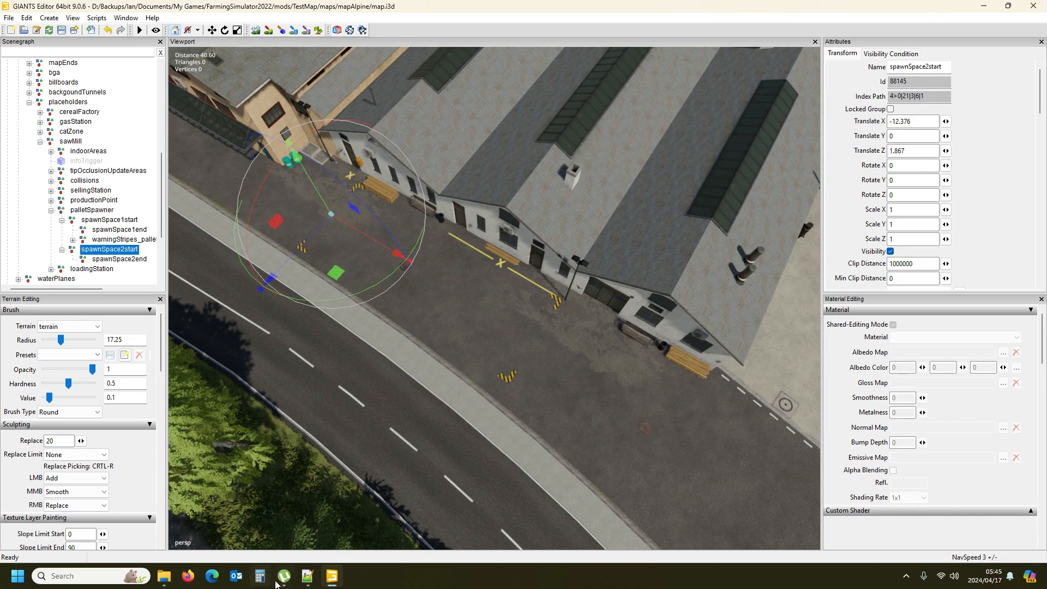
Open sellingStationWood.i3d from the placeables/sawMill folder in a separate GIANTS Editor window.
{"action": "left_click", "coordinate": [164, 577]}
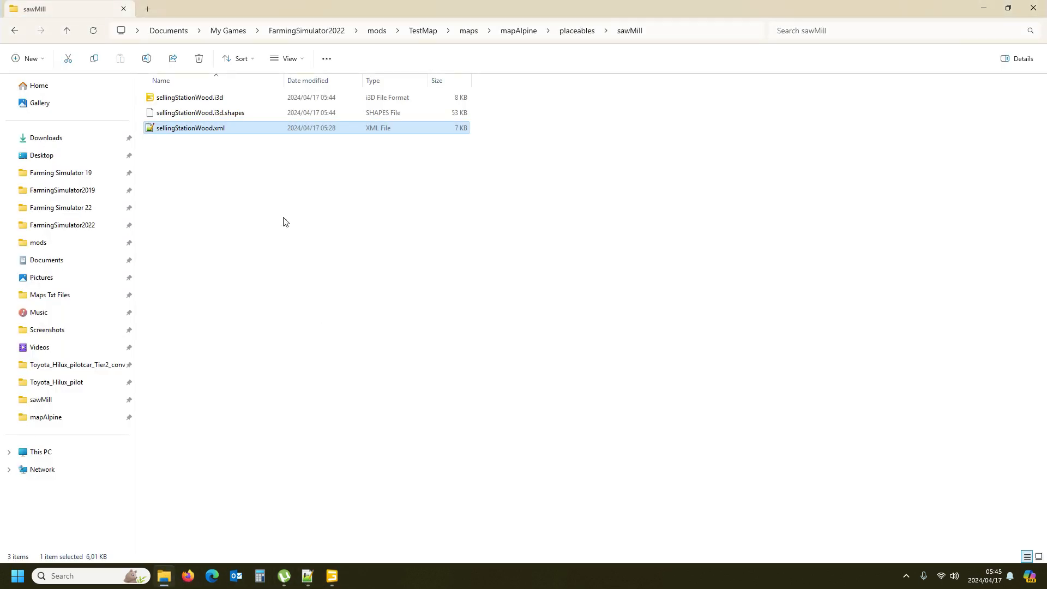
{"action": "double_click", "coordinate": [188, 98]}
{"action": "left_click", "coordinate": [496, 353]}
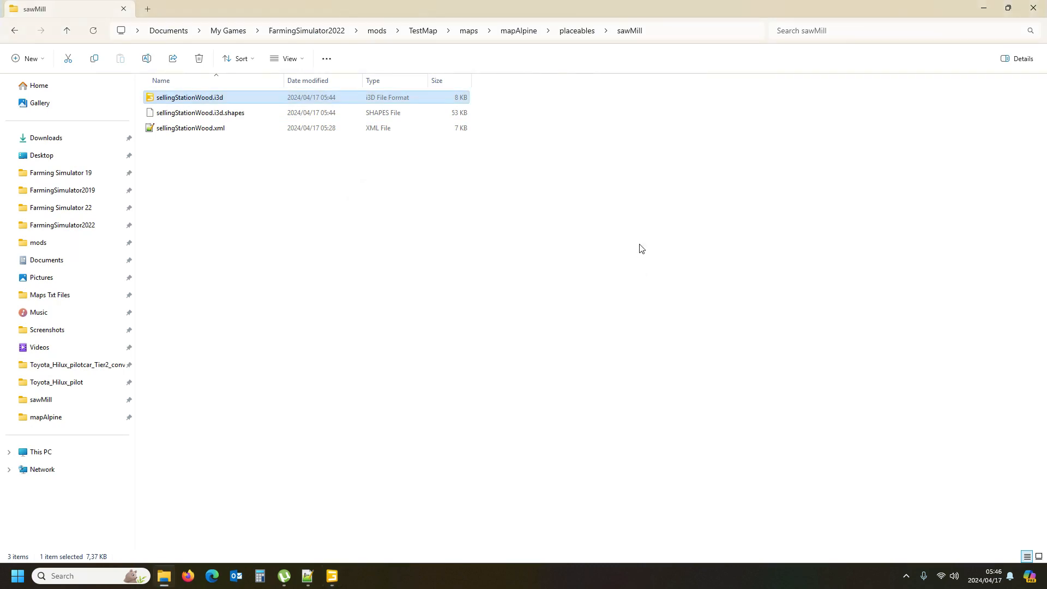
{"action": "left_click", "coordinate": [332, 576]}
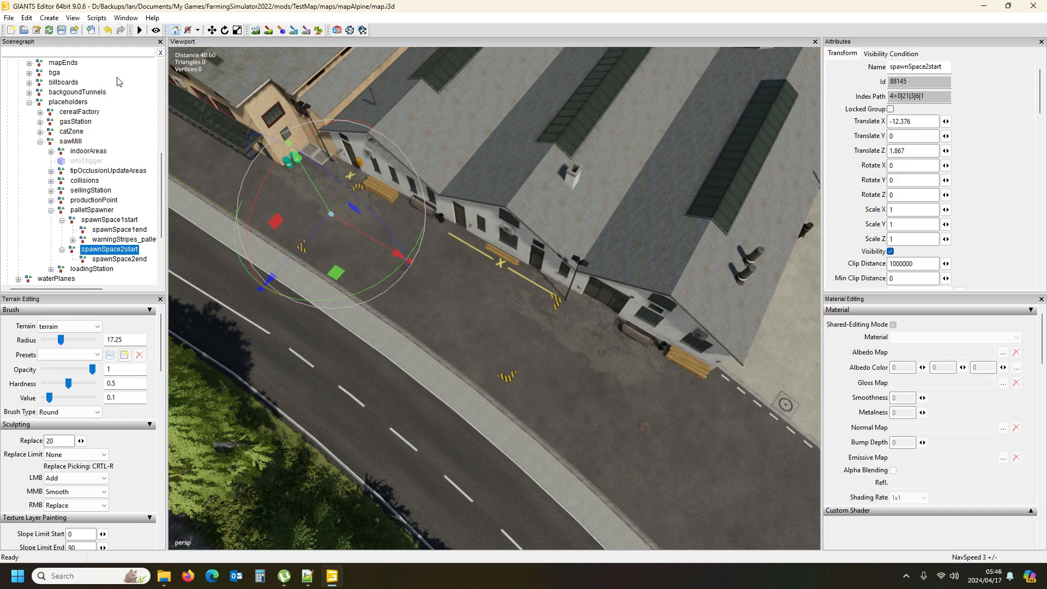
{"action": "mouse_move", "coordinate": [333, 575]}
{"action": "left_click", "coordinate": [374, 530]}
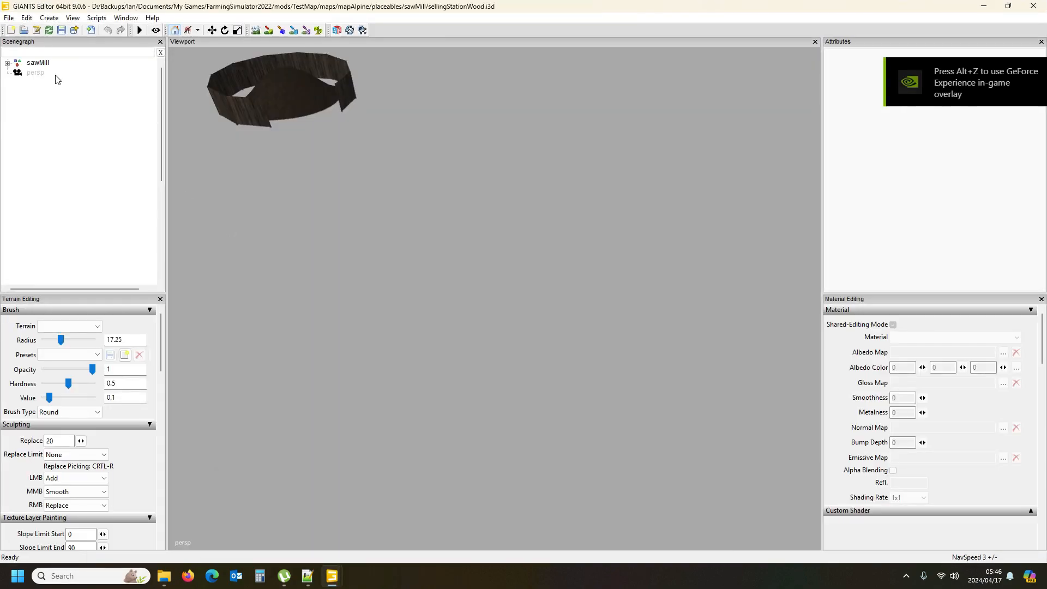
Examine the index paths of spawnSpace1start and warningStripes_palletSpawnArea under palletSpawner and compare them with the XML mappings.
{"action": "left_click", "coordinate": [7, 63]}
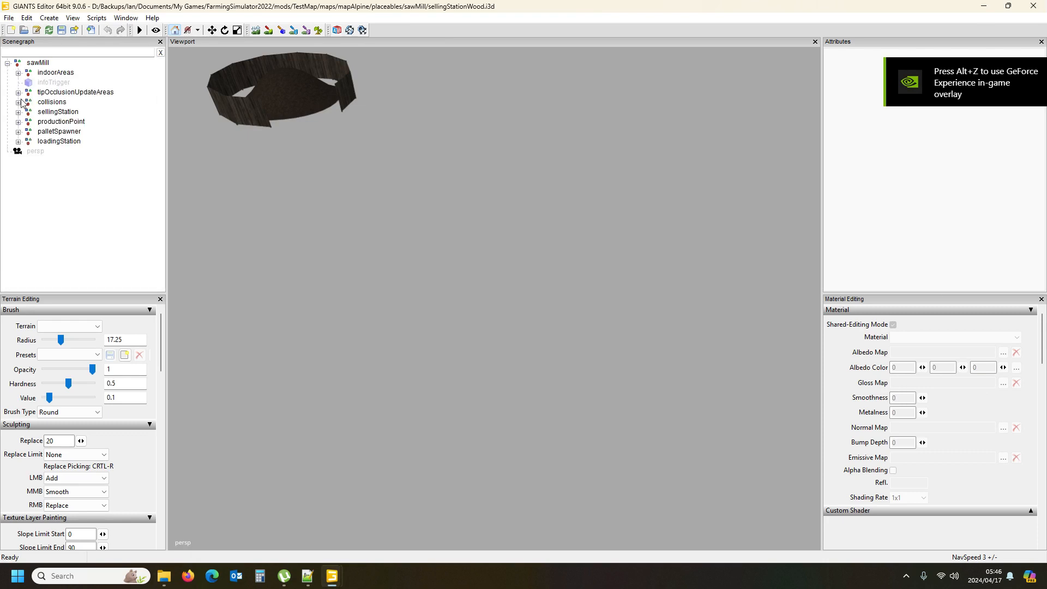
{"action": "left_click", "coordinate": [18, 132]}
{"action": "left_click", "coordinate": [68, 142]}
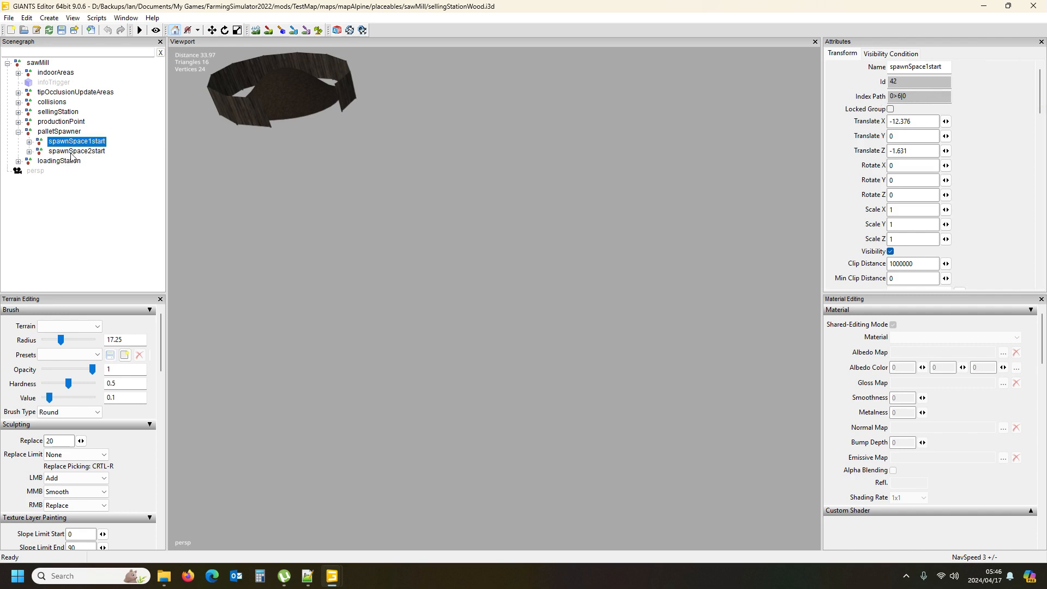
{"action": "left_click", "coordinate": [28, 142]}
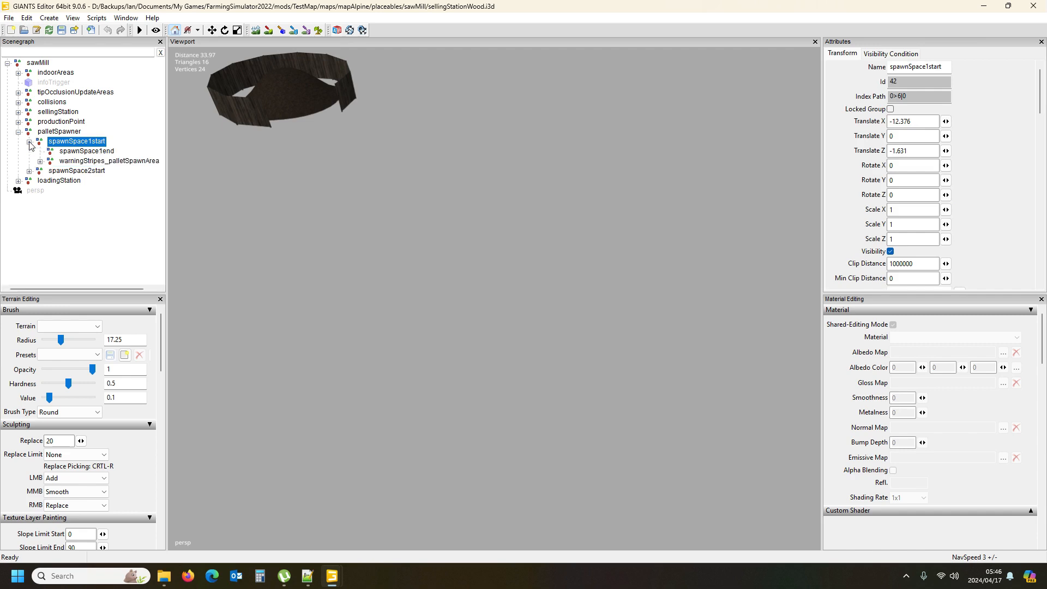
{"action": "left_click", "coordinate": [83, 161]}
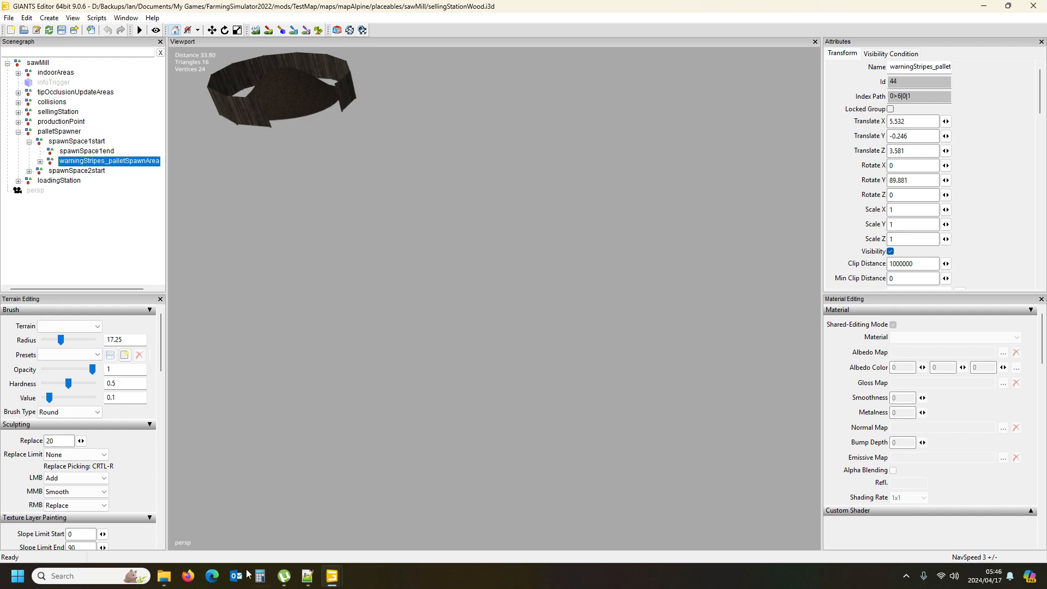
{"action": "left_click", "coordinate": [307, 576]}
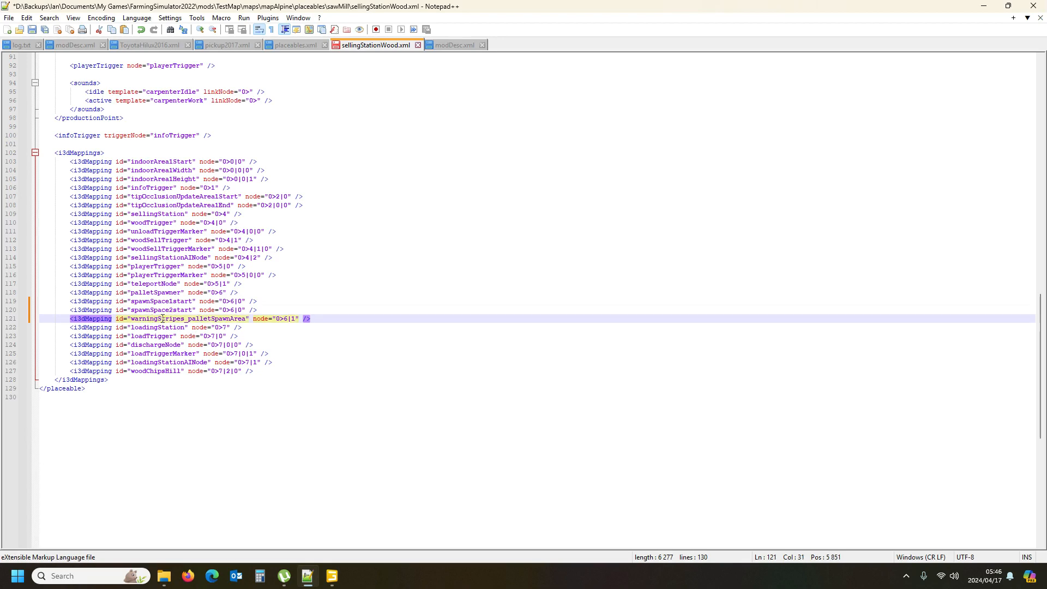
{"action": "mouse_move", "coordinate": [334, 578]}
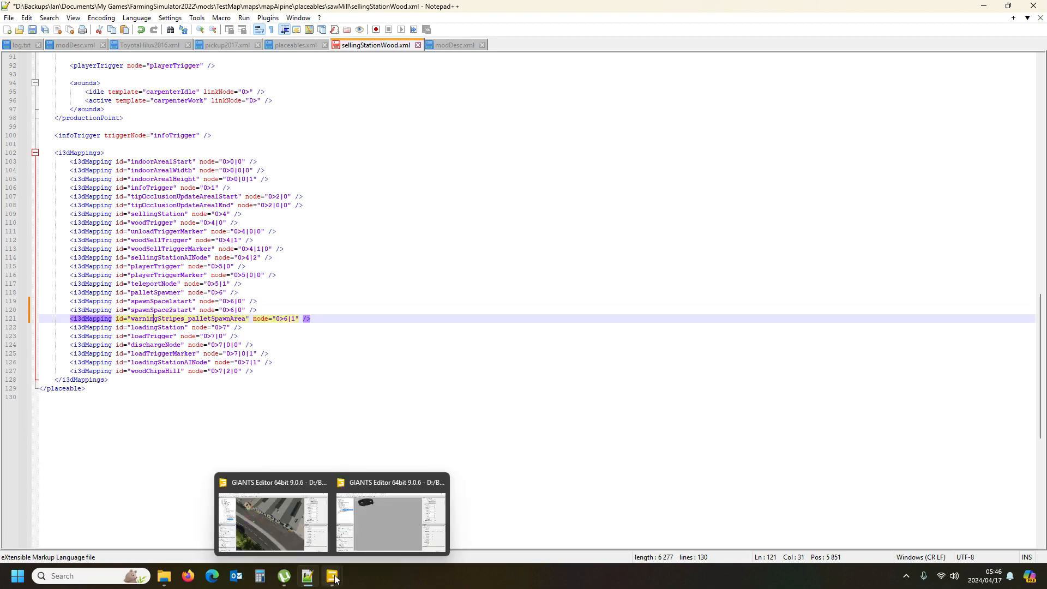
{"action": "mouse_move", "coordinate": [374, 535]}
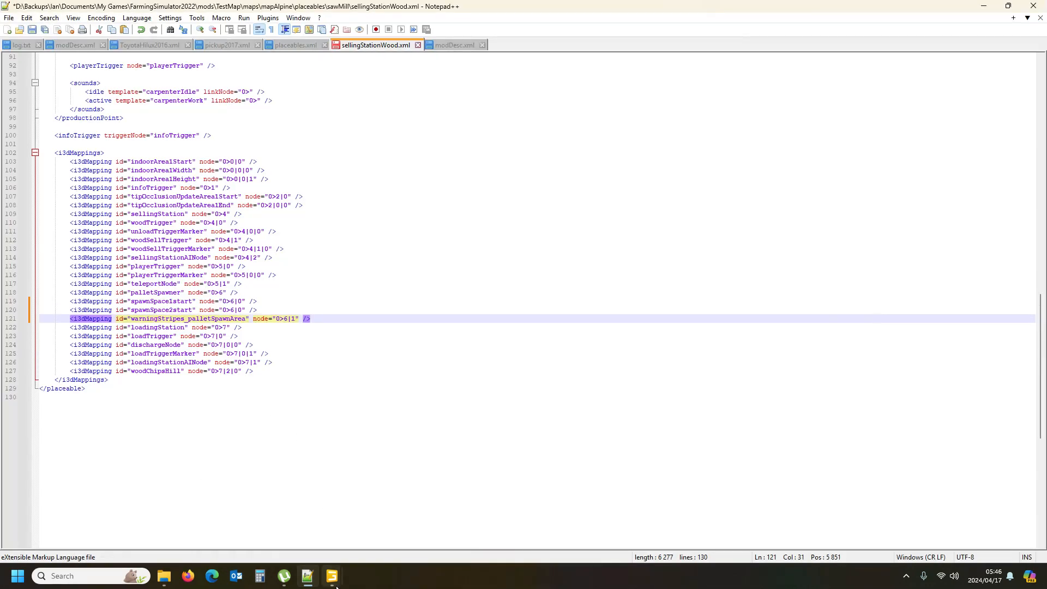
In the sellingStationWood.i3d scene, move warningStripes_palletSpawnArea out of spawnSpace1start so it sits directly under palletSpawner.
{"action": "left_click", "coordinate": [382, 521]}
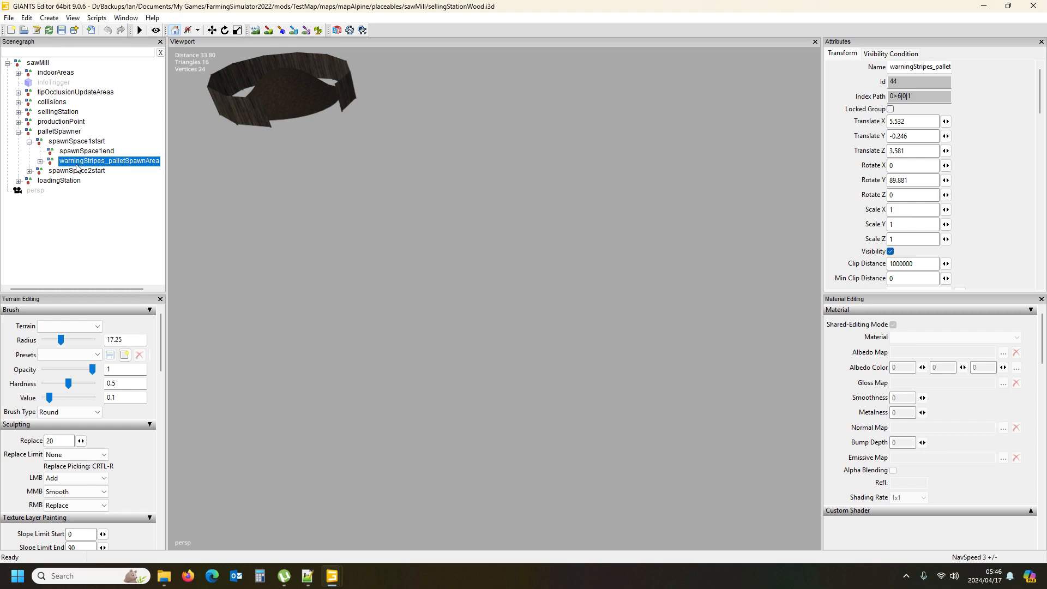
{"action": "left_click_drag", "start_coordinate": [73, 163], "coordinate": [69, 132]}
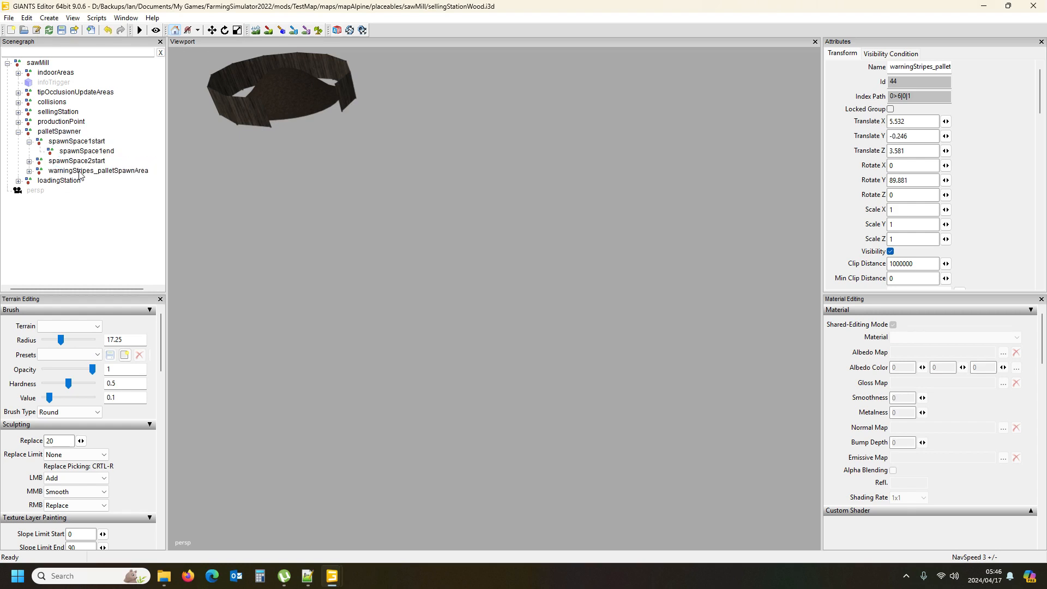
{"action": "left_click", "coordinate": [29, 142]}
Look up the index path of spawnSpace2start and set its i3dMapping node to 0>6|1 in sellingStationWood.xml.
{"action": "left_click", "coordinate": [88, 143]}
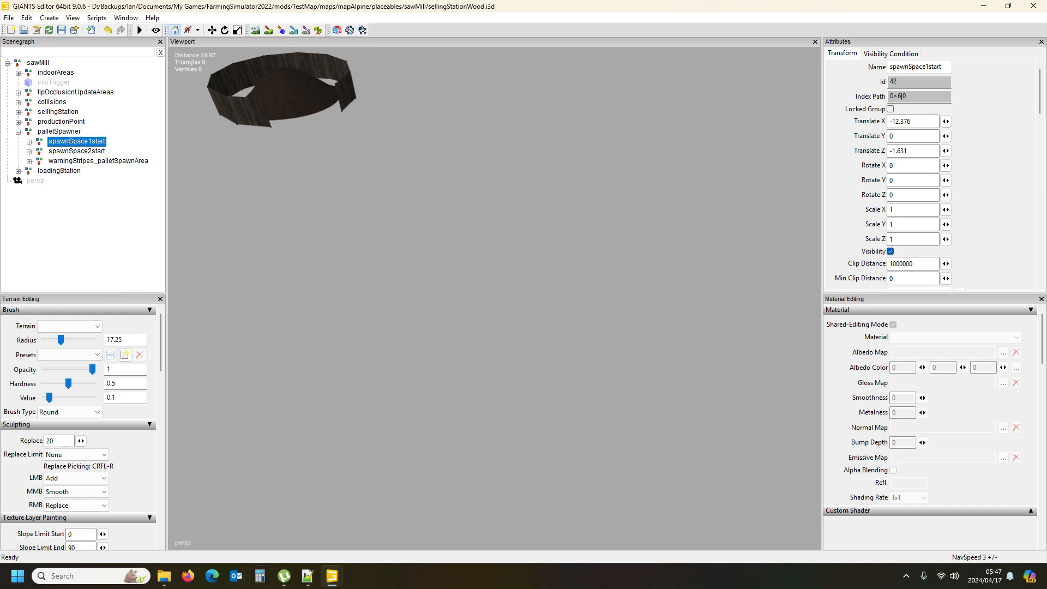
{"action": "left_click", "coordinate": [315, 579]}
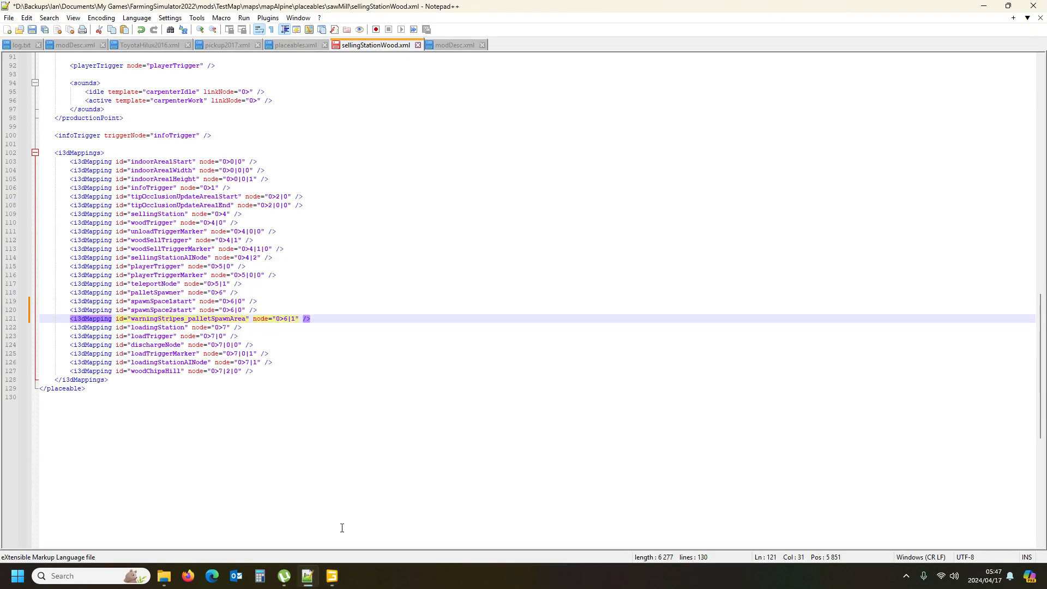
{"action": "left_click", "coordinate": [331, 576]}
{"action": "left_click", "coordinate": [363, 500]}
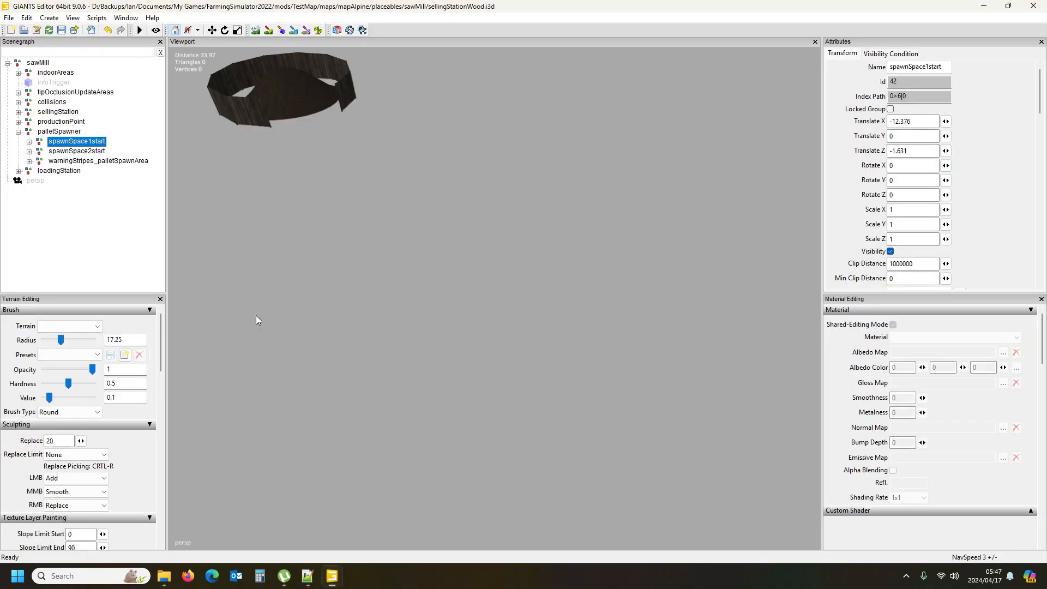
{"action": "left_click", "coordinate": [79, 153]}
{"action": "left_click_drag", "start_coordinate": [919, 97], "coordinate": [874, 93]}
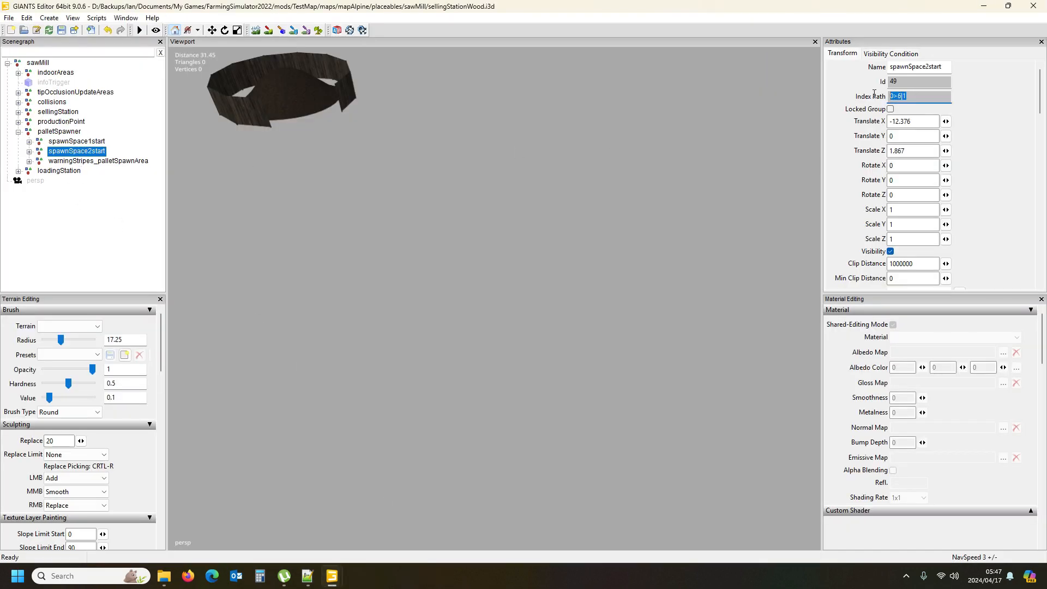
{"action": "left_click", "coordinate": [307, 576]}
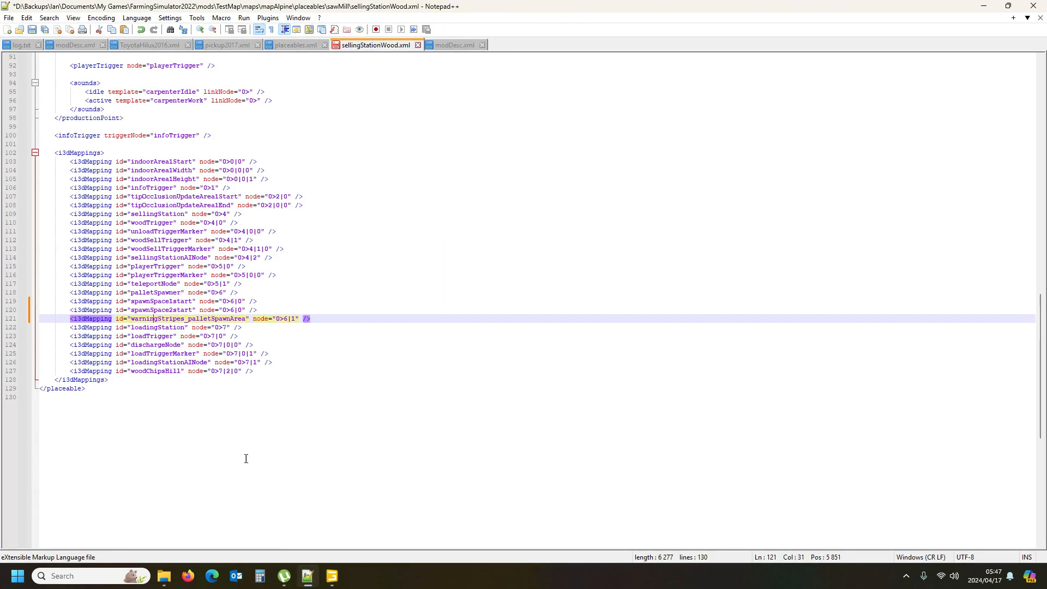
{"action": "left_click", "coordinate": [173, 310]}
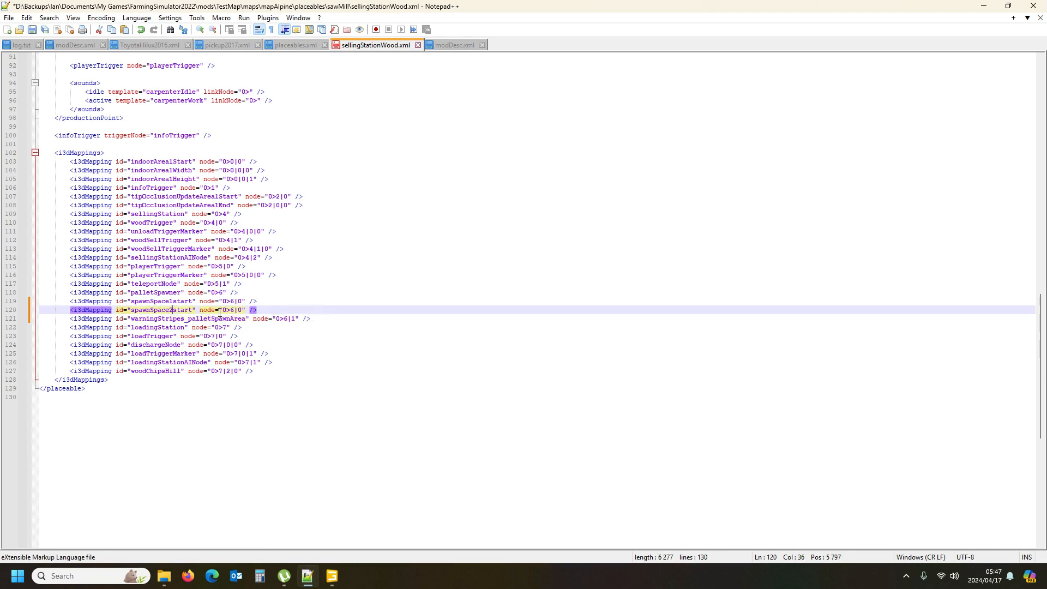
{"action": "left_click_drag", "start_coordinate": [238, 309], "coordinate": [244, 309]}
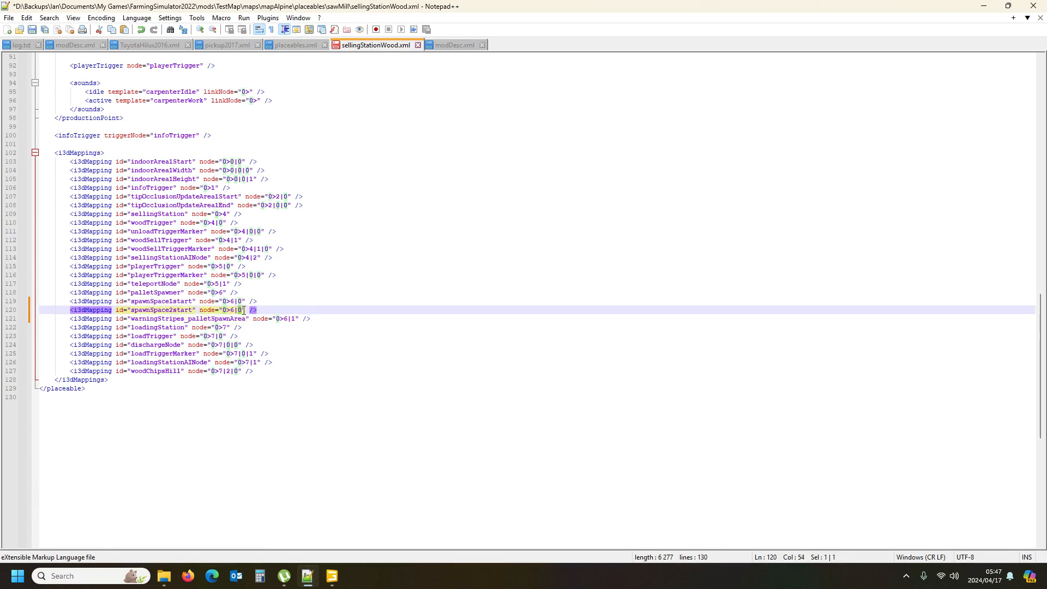
{"action": "type", "text": "1"}
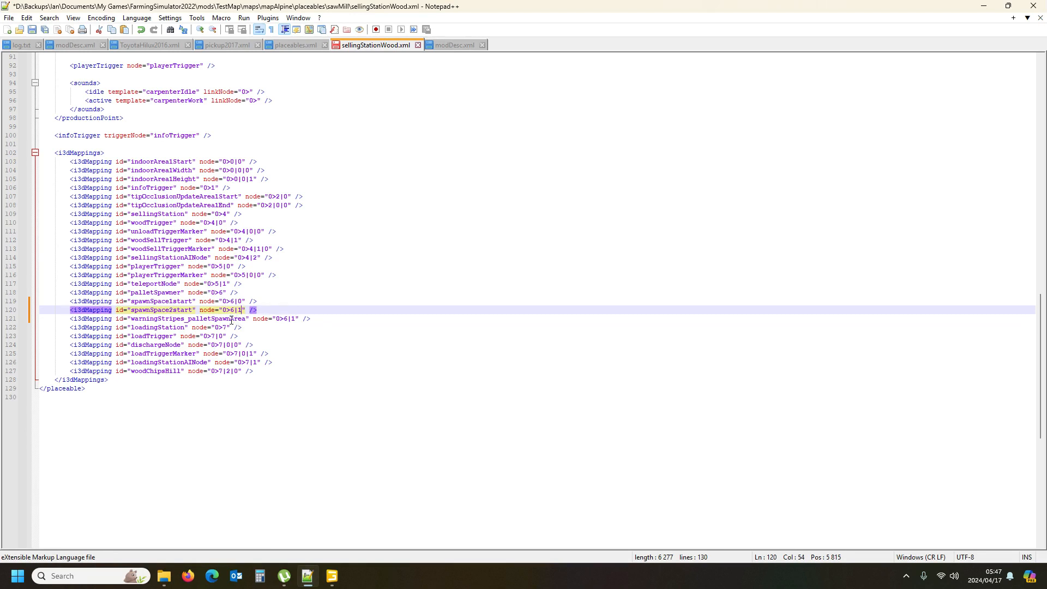
Copy the index path of warningStripes_palletSpawnArea from GIANTS Editor and set its i3dMapping node to 0>6|2 in the XML.
{"action": "left_click", "coordinate": [230, 318]}
{"action": "mouse_move", "coordinate": [332, 576]}
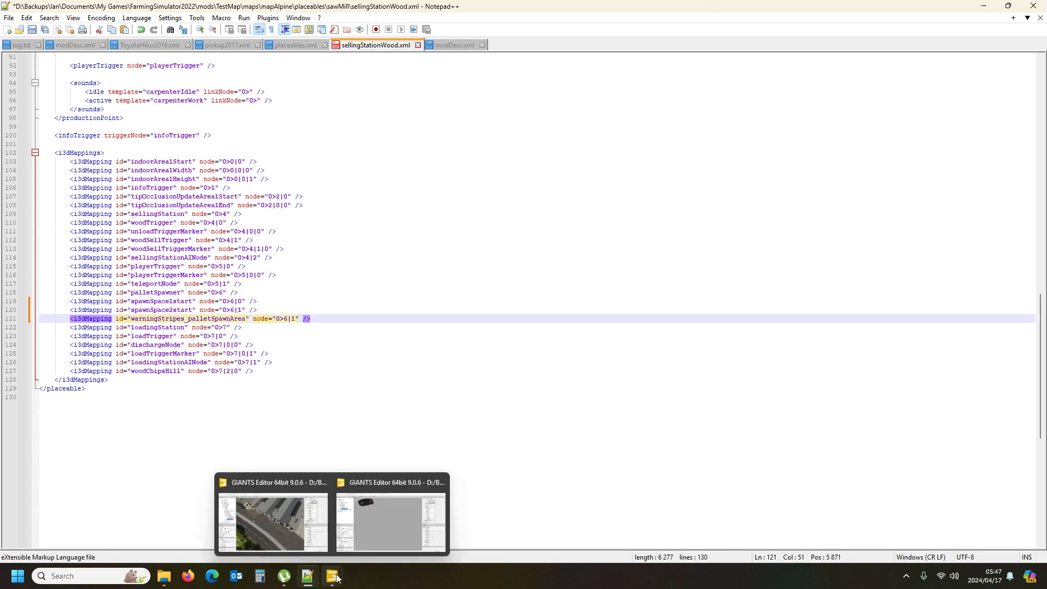
{"action": "left_click", "coordinate": [383, 538]}
{"action": "left_click", "coordinate": [98, 160]}
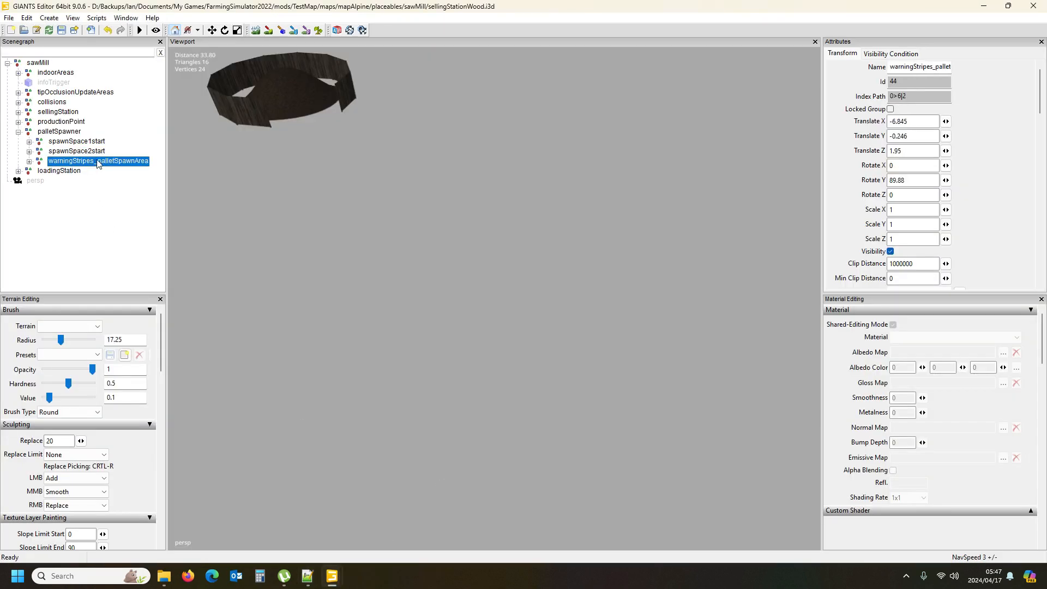
{"action": "left_click_drag", "start_coordinate": [915, 96], "coordinate": [874, 96]}
{"action": "key", "text": "ctrl+c"}
{"action": "mouse_move", "coordinate": [308, 576]}
{"action": "left_click", "coordinate": [267, 515]}
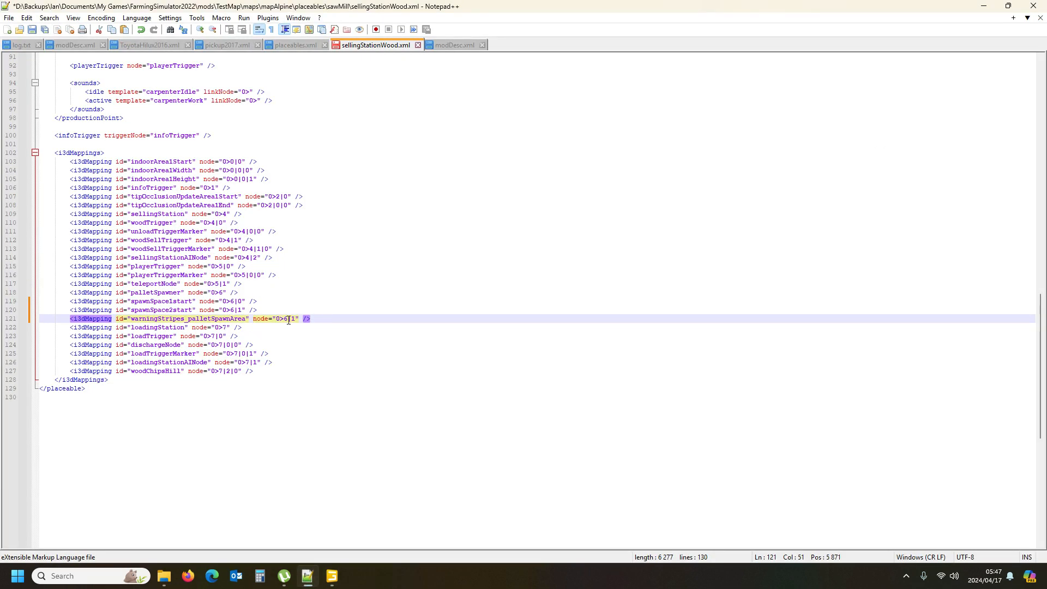
{"action": "left_click_drag", "start_coordinate": [277, 318], "coordinate": [297, 327]}
{"action": "key", "text": "ctrl+v"}
Check that the second spawnPlace's startNode, spawnSpace2start, matches the id in i3dMappings.
{"action": "scroll", "coordinate": [234, 349], "scroll_direction": "up", "scroll_amount": 3}
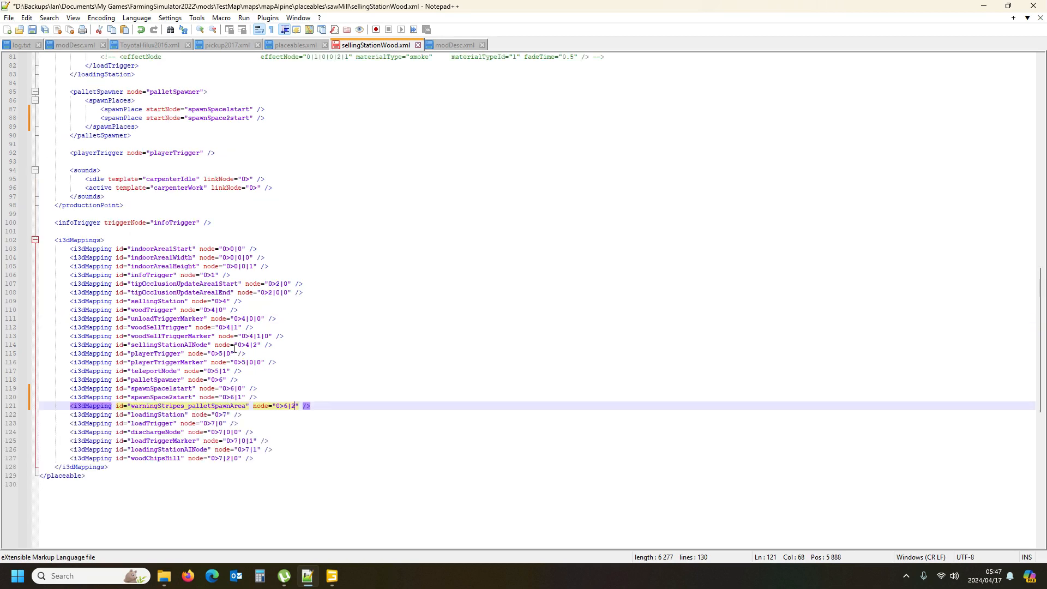
{"action": "left_click", "coordinate": [222, 118]}
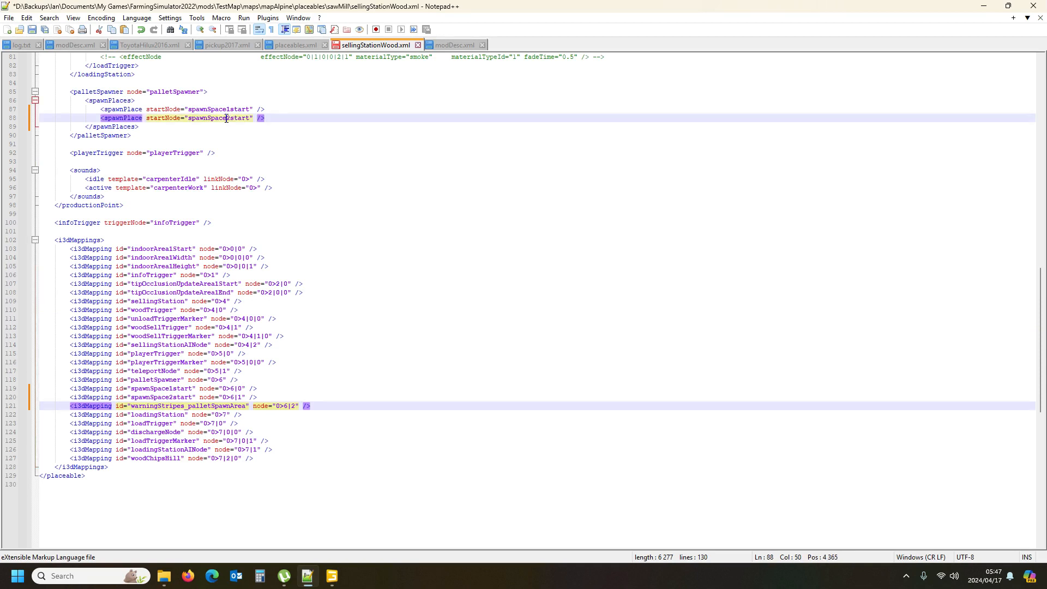
{"action": "double_click", "coordinate": [205, 119]}
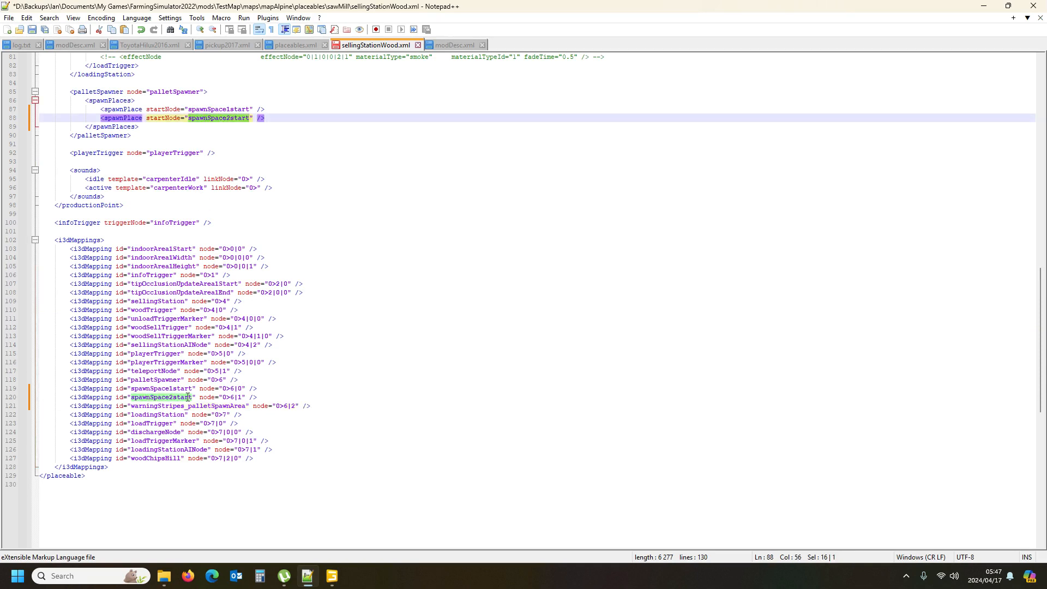
Save sellingStationWood.xml, save the sellingStationWood.i3d scene in GIANTS Editor, and close that scene's editor window.
{"action": "double_click", "coordinate": [227, 109]}
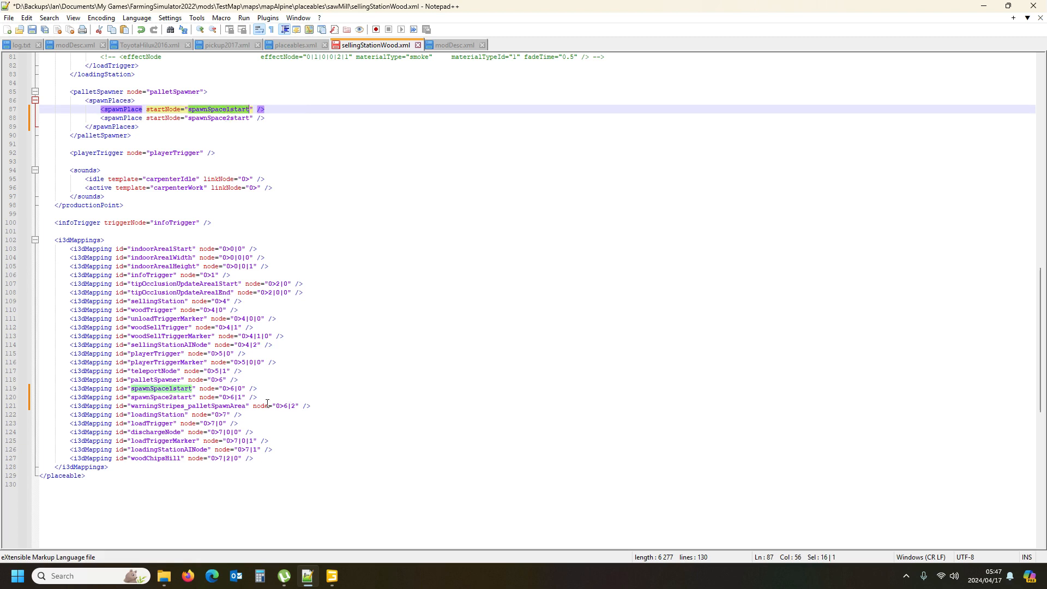
{"action": "left_click", "coordinate": [32, 29]}
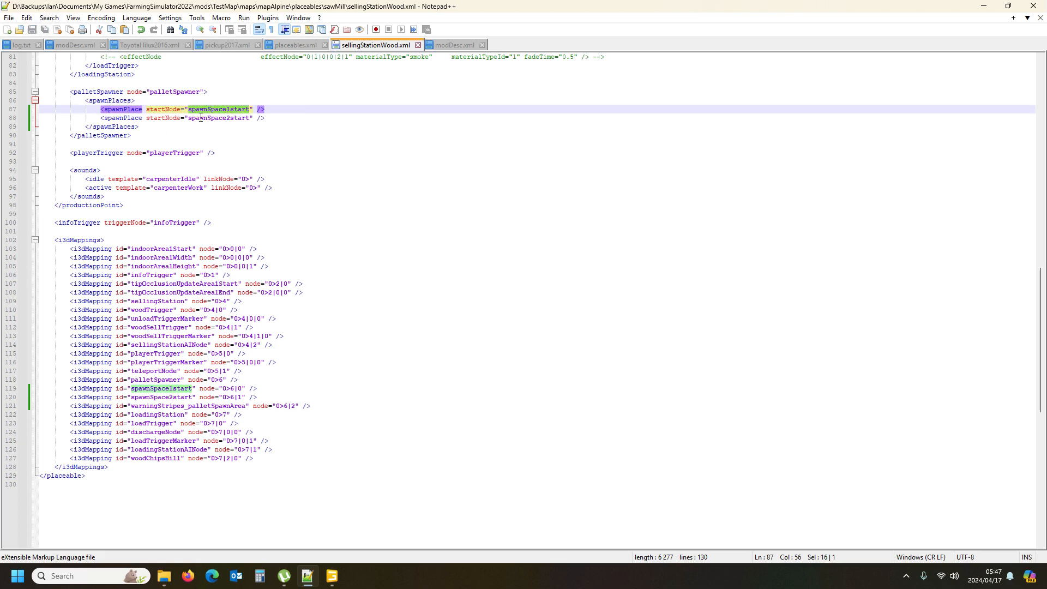
{"action": "mouse_move", "coordinate": [332, 576]}
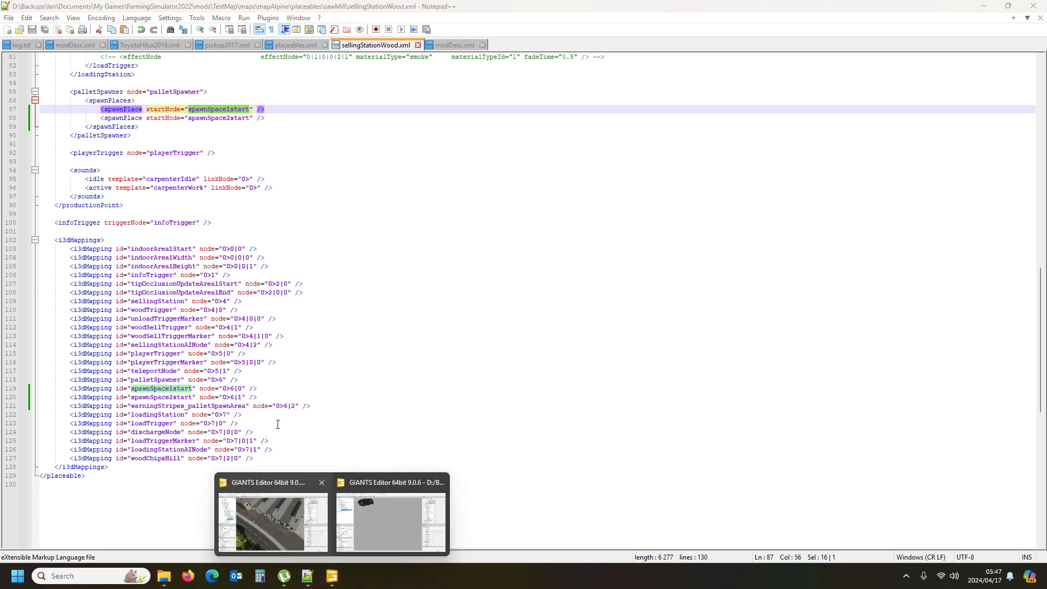
{"action": "left_click", "coordinate": [408, 532]}
{"action": "left_click", "coordinate": [63, 31]}
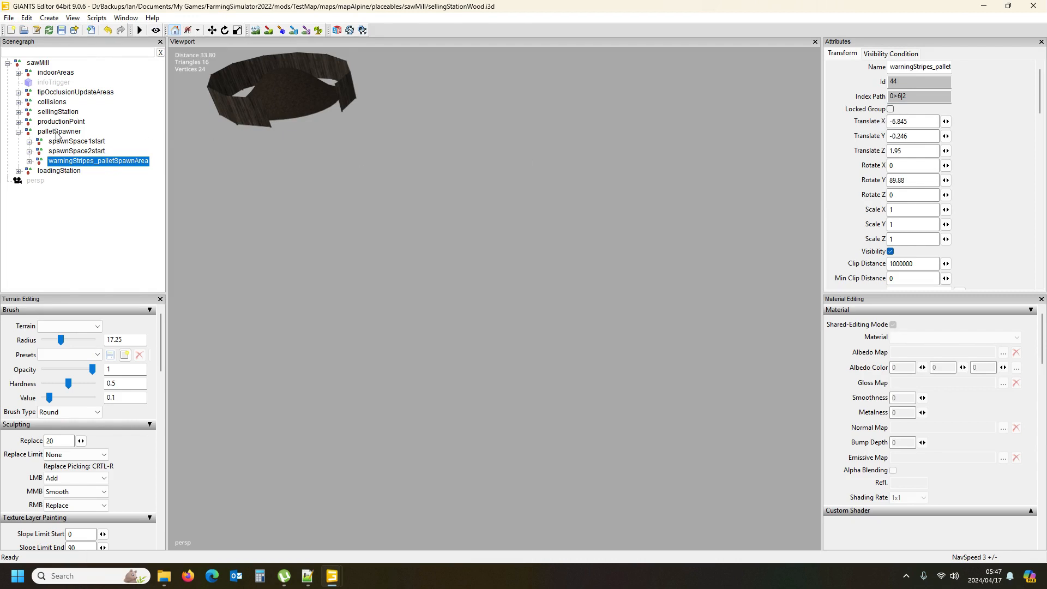
{"action": "left_click", "coordinate": [46, 64]}
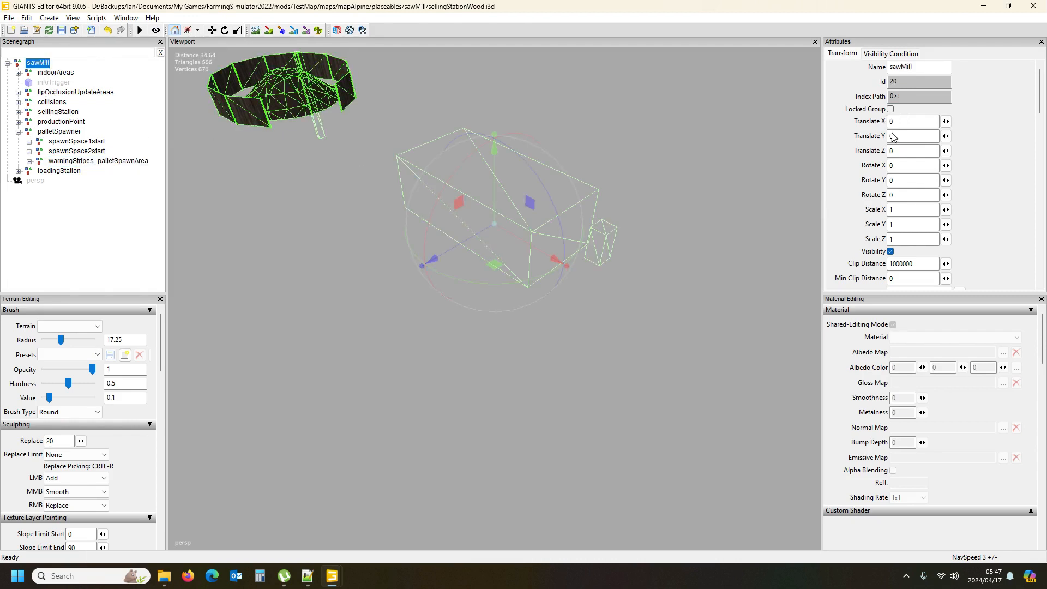
{"action": "left_click", "coordinate": [18, 132]}
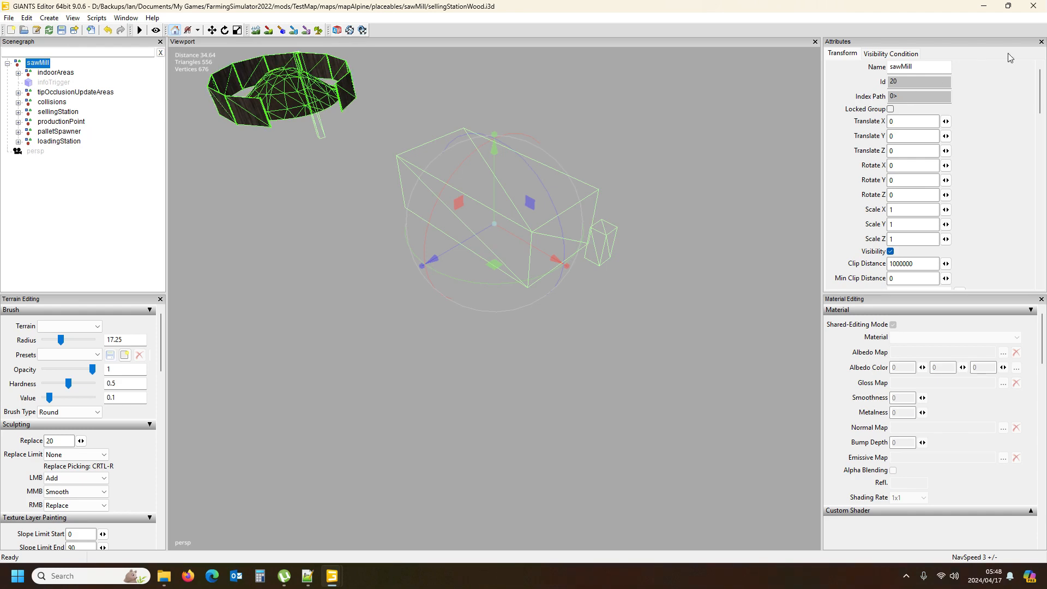
{"action": "left_click", "coordinate": [1033, 6]}
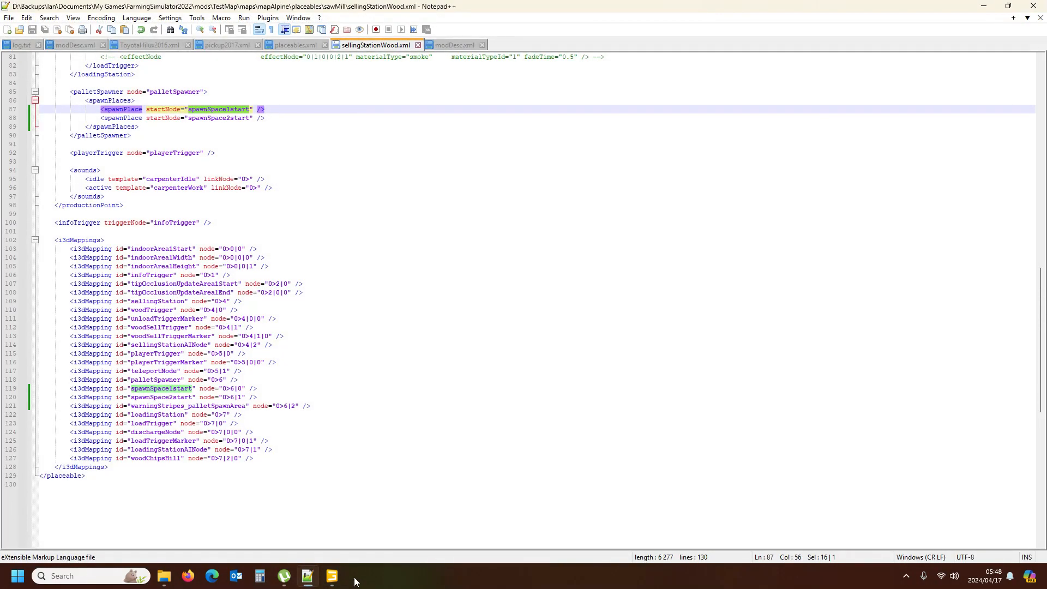
Switch to map.i3d in GIANTS Editor and delete the old sawMill group from placeholders.
{"action": "left_click", "coordinate": [332, 576]}
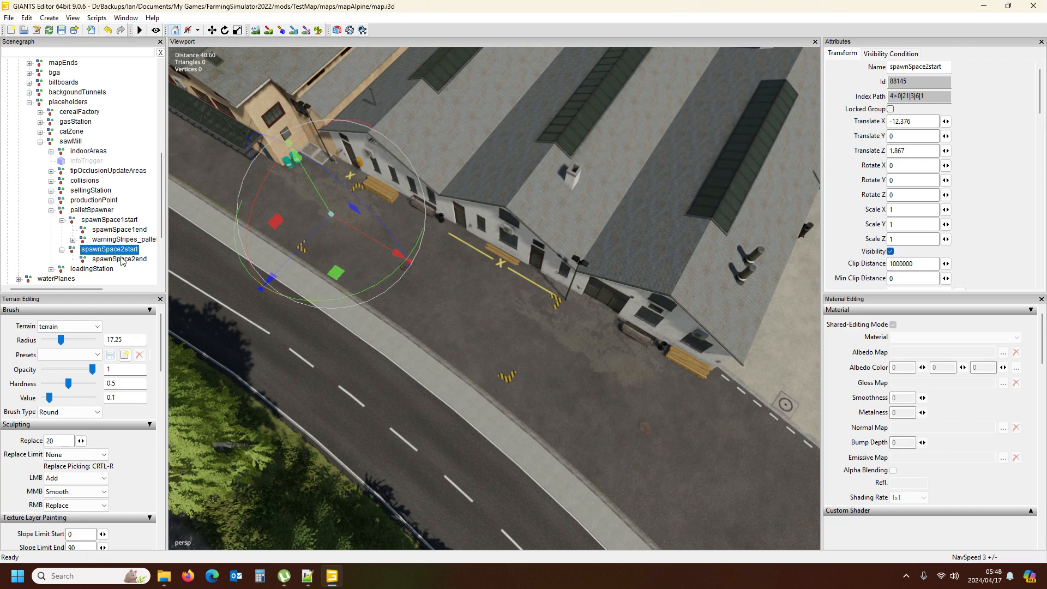
{"action": "left_click", "coordinate": [71, 142]}
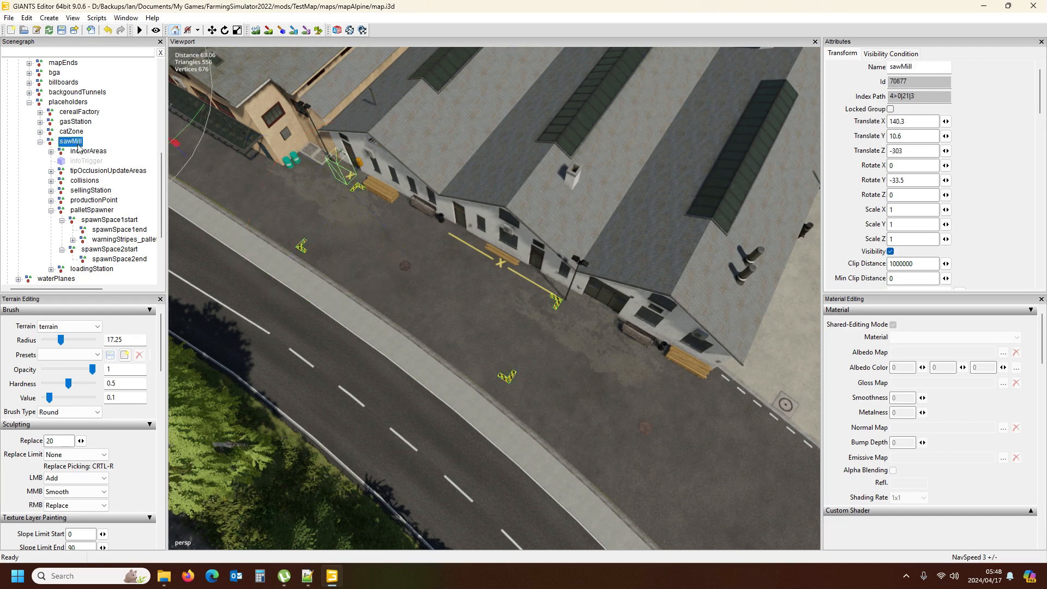
{"action": "key", "text": "Delete"}
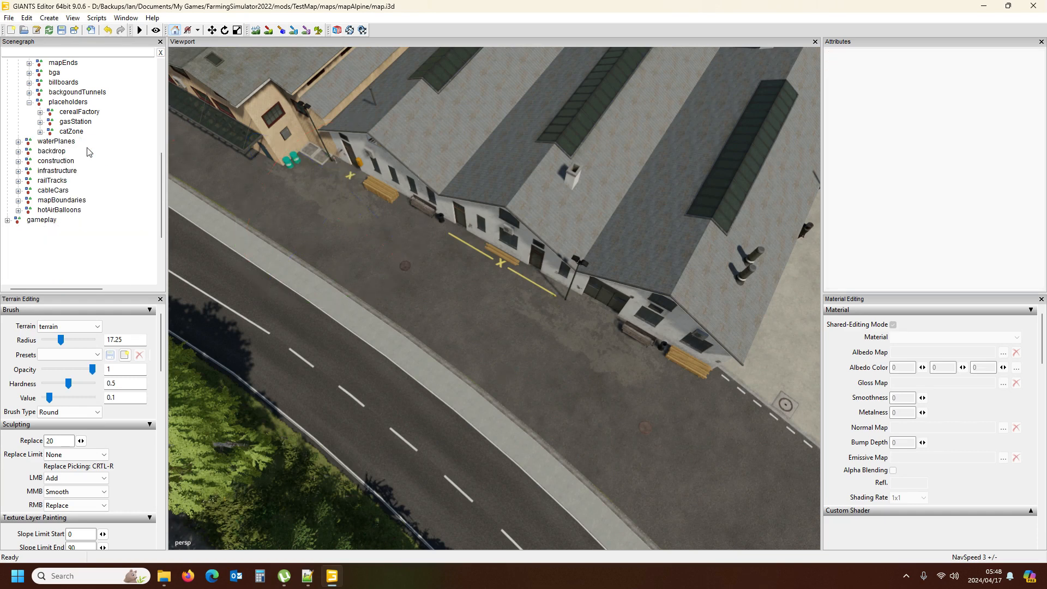
Import sellingStationWood.i3d from the sawMill folder into the map and place its sawMill group inside placeholders.
{"action": "left_click", "coordinate": [9, 18]}
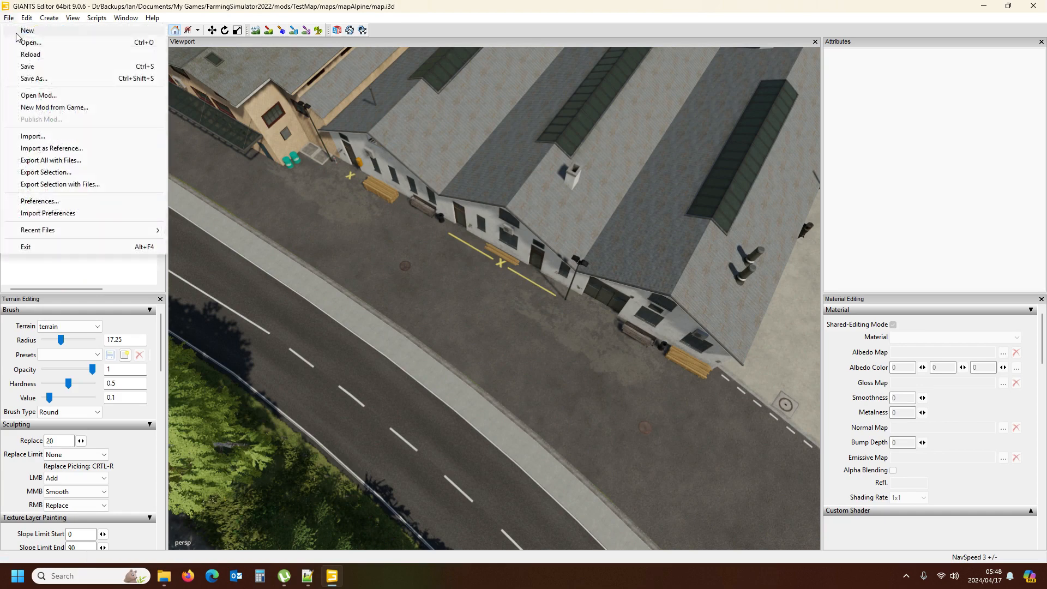
{"action": "left_click", "coordinate": [38, 135]}
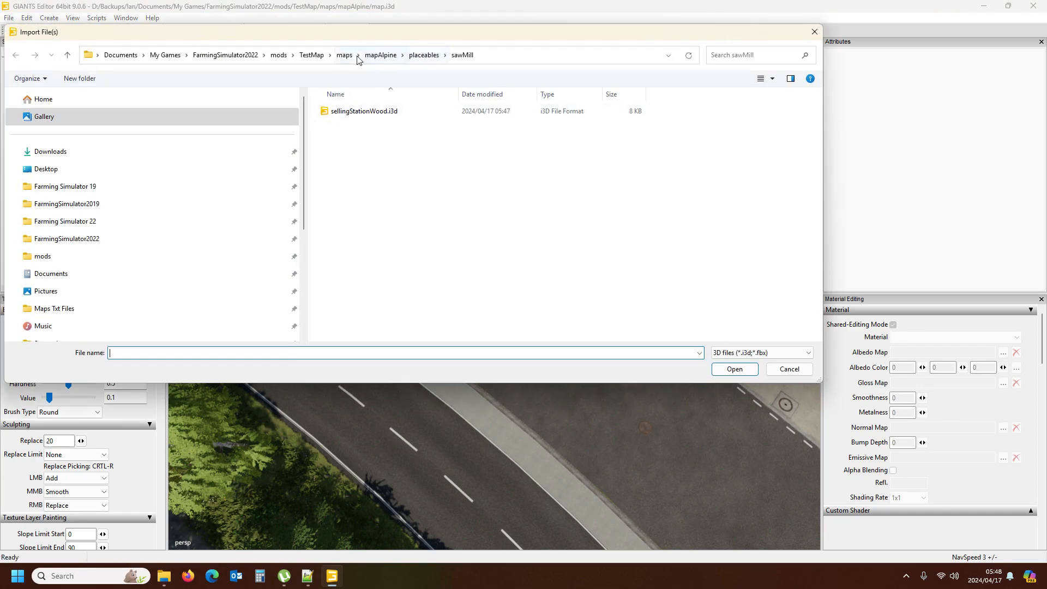
{"action": "double_click", "coordinate": [338, 113]}
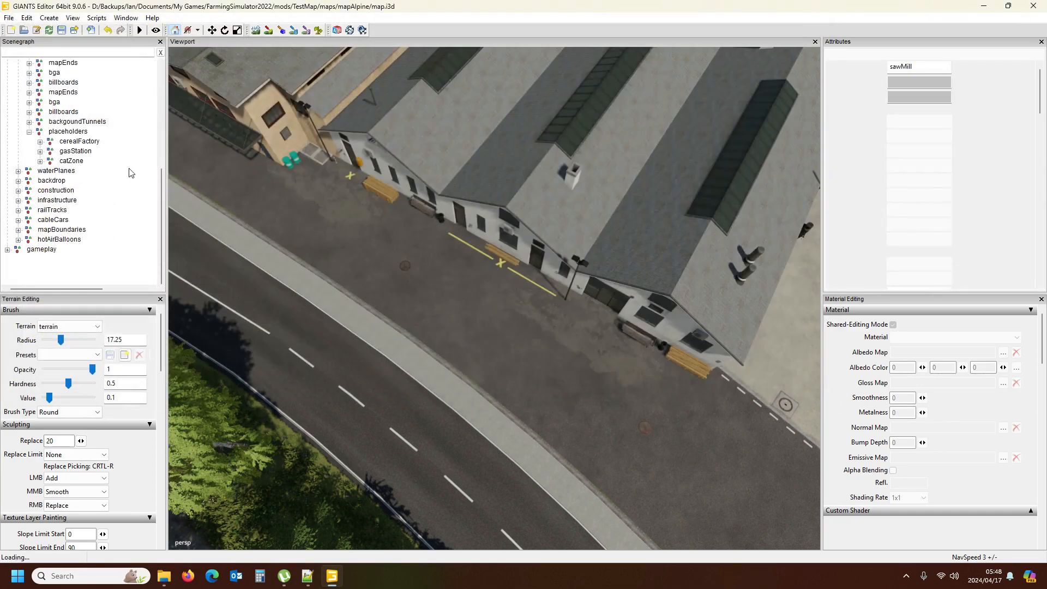
{"action": "left_click_drag", "start_coordinate": [48, 264], "coordinate": [82, 136]}
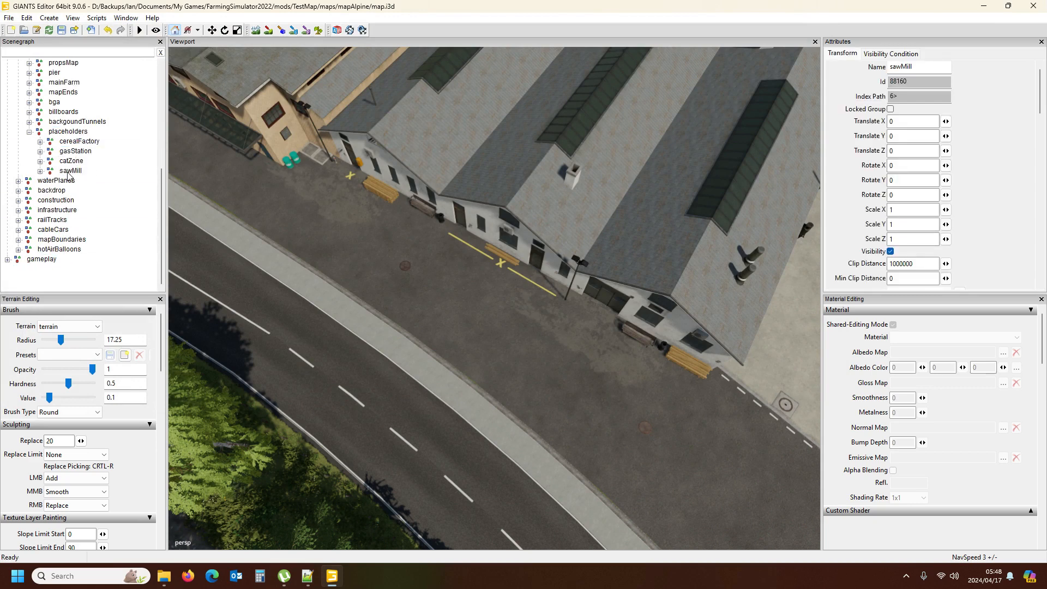
{"action": "left_click", "coordinate": [69, 171]}
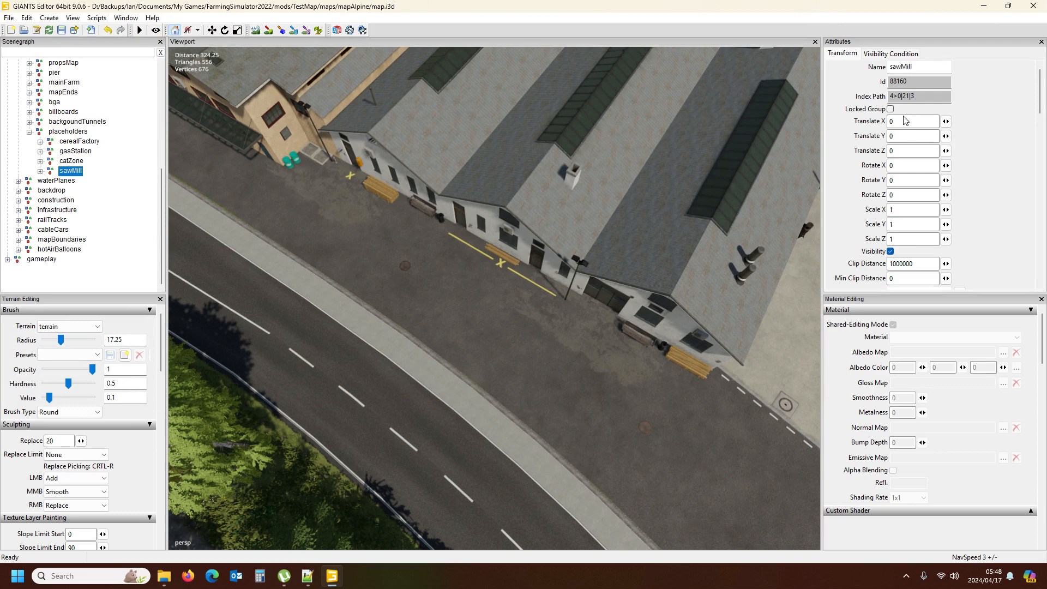
Save map.i3d with the reimported sawMill and close GIANTS Editor.
{"action": "mouse_move", "coordinate": [314, 584]}
{"action": "left_click", "coordinate": [63, 31]}
{"action": "left_click", "coordinate": [61, 132]}
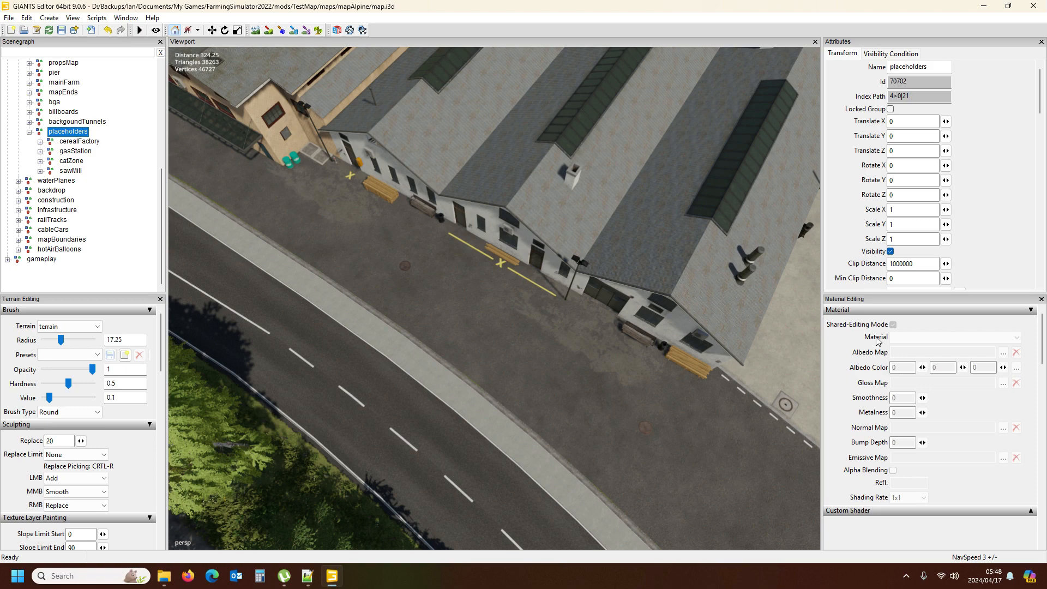
{"action": "left_click", "coordinate": [1032, 6]}
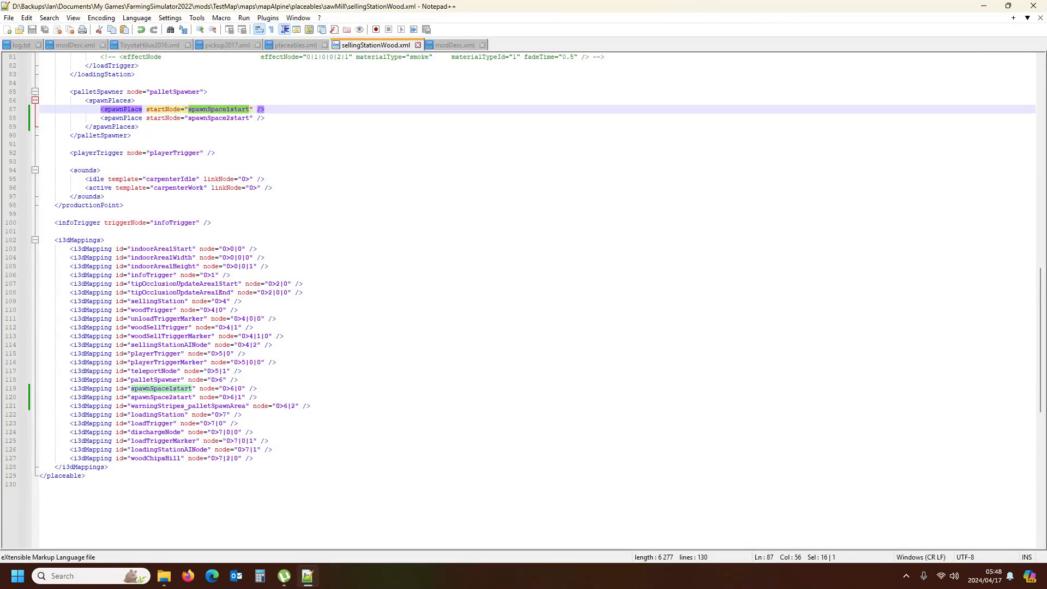
Launch Farming Simulator 22 and create a new career game in the first empty save slot.
{"action": "left_click", "coordinate": [907, 573]}
{"action": "right_click", "coordinate": [949, 521]}
{"action": "left_click", "coordinate": [848, 290]}
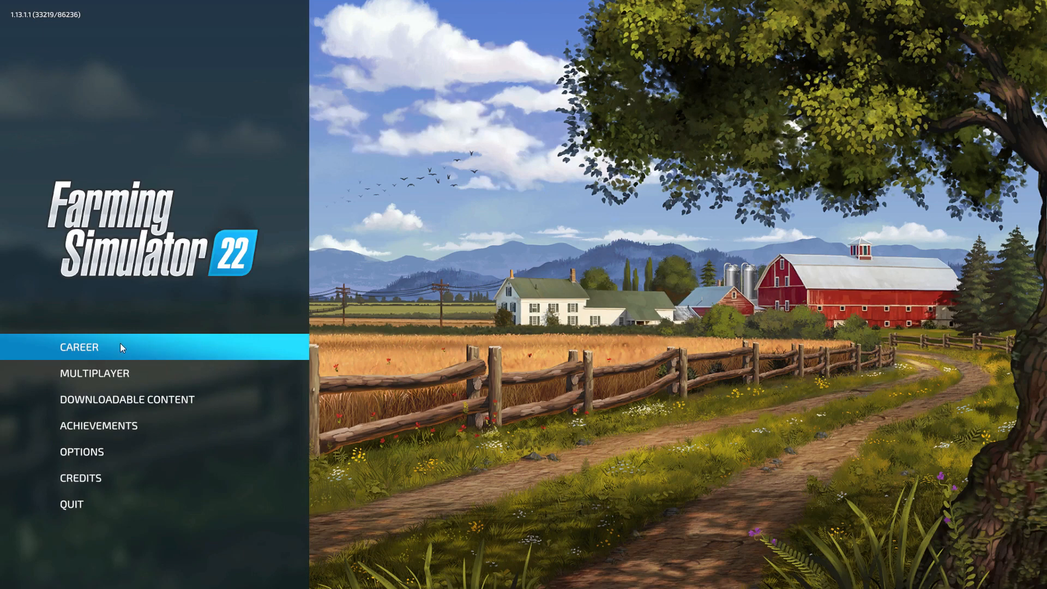
{"action": "left_click", "coordinate": [101, 347]}
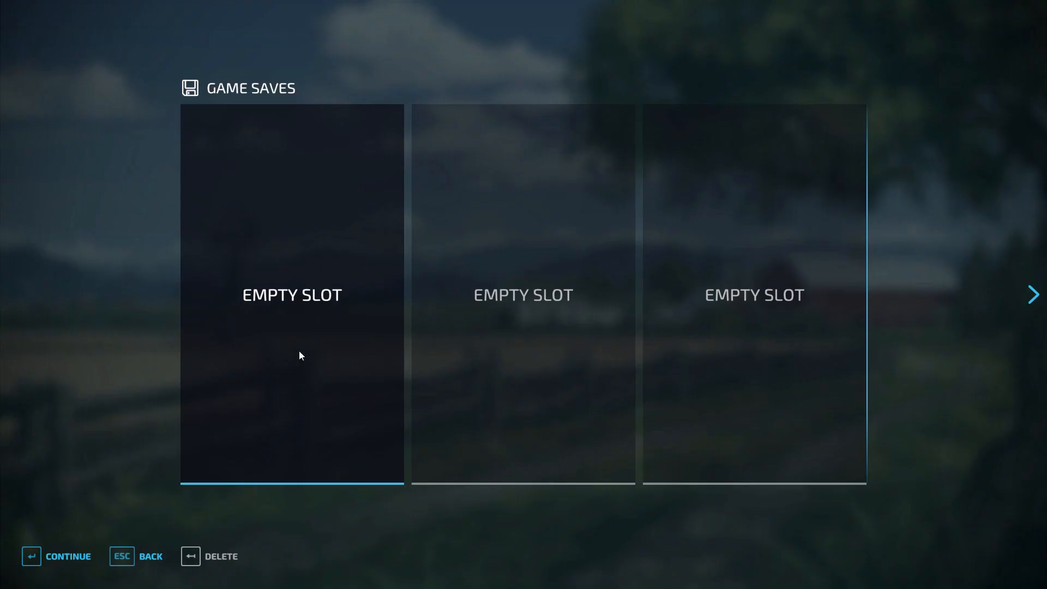
{"action": "left_click", "coordinate": [316, 301]}
{"action": "left_click", "coordinate": [283, 379]}
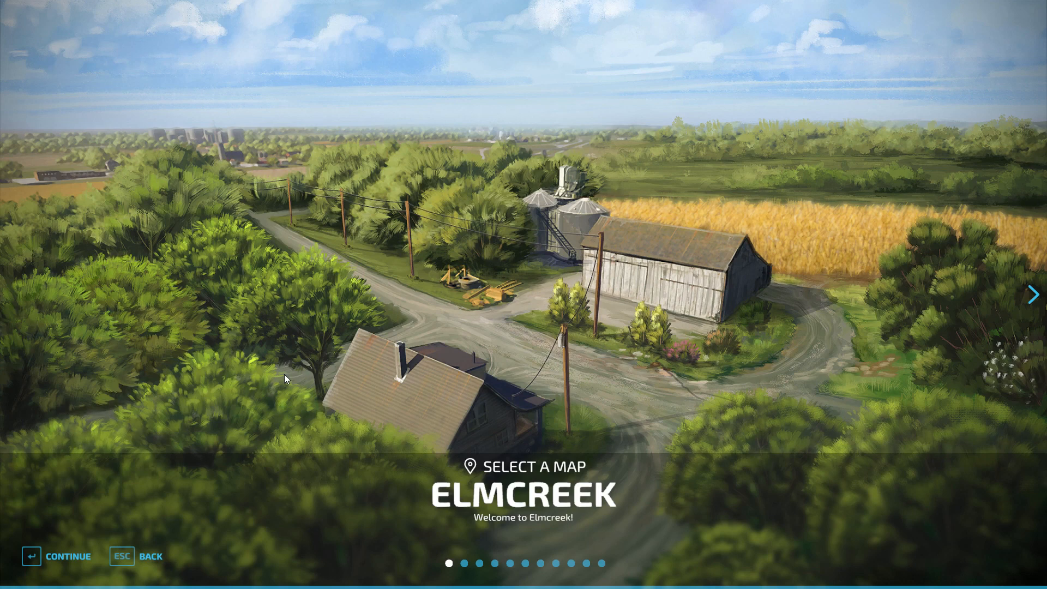
Choose TestMapCats as the map for the new career.
{"action": "scroll", "coordinate": [476, 371], "scroll_direction": "down", "scroll_amount": 8}
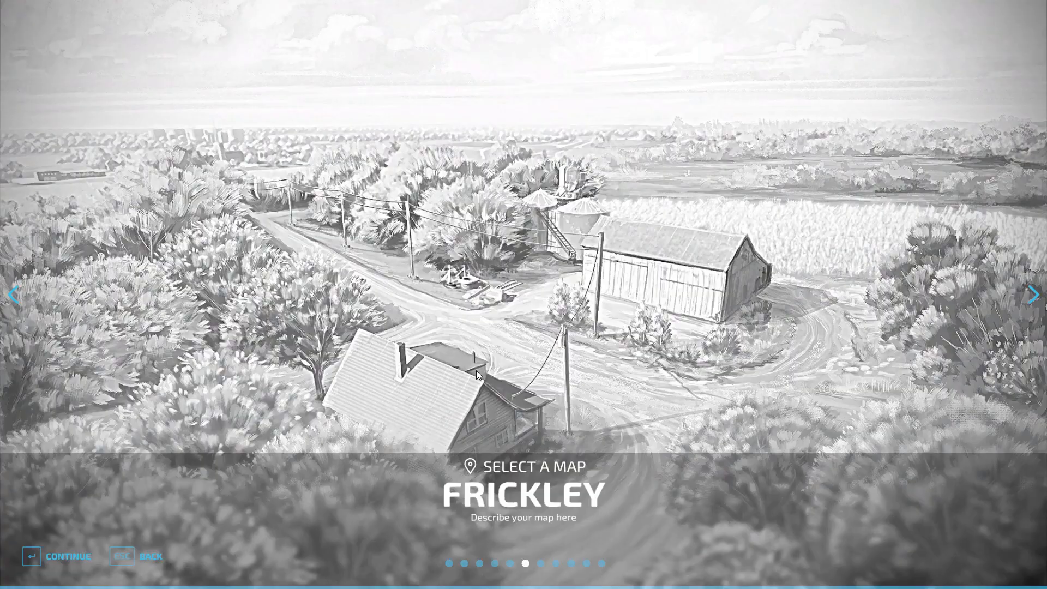
{"action": "scroll", "coordinate": [471, 372], "scroll_direction": "down", "scroll_amount": 1}
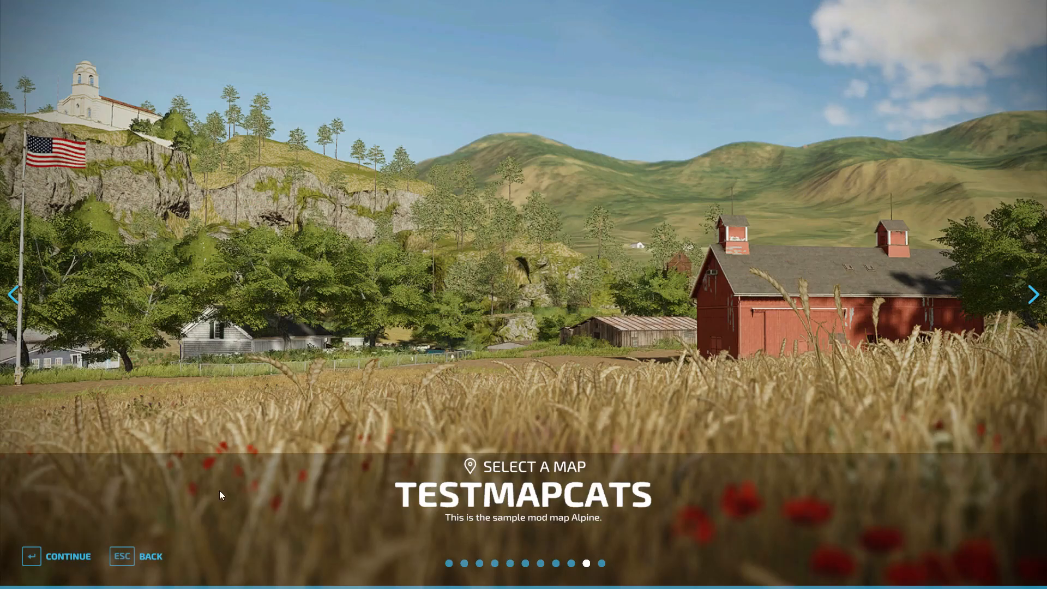
{"action": "left_click", "coordinate": [67, 556]}
Enable only Store Deliveries and Easy Development Controls alongside TestMapCats, and start the game with the default character.
{"action": "left_click", "coordinate": [313, 555]}
{"action": "left_click", "coordinate": [139, 456]}
{"action": "left_click", "coordinate": [521, 267]}
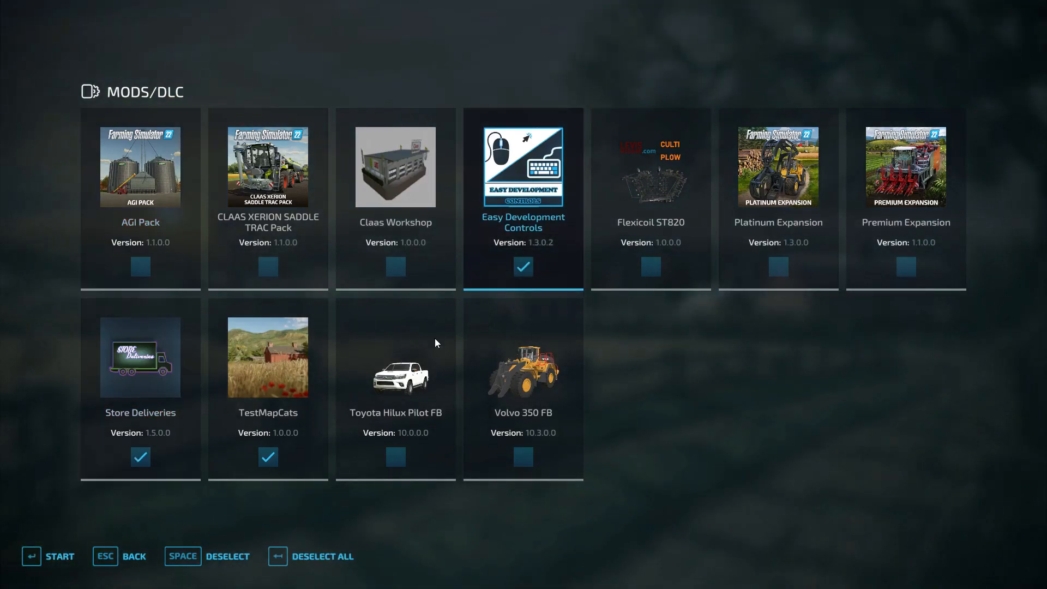
{"action": "left_click", "coordinate": [58, 555]}
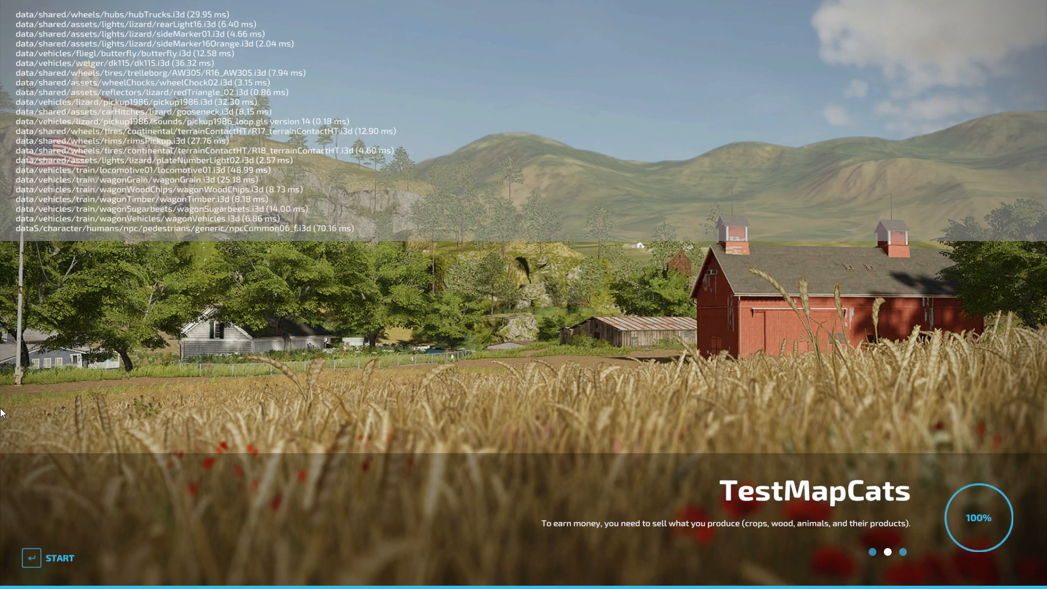
{"action": "left_click", "coordinate": [89, 551]}
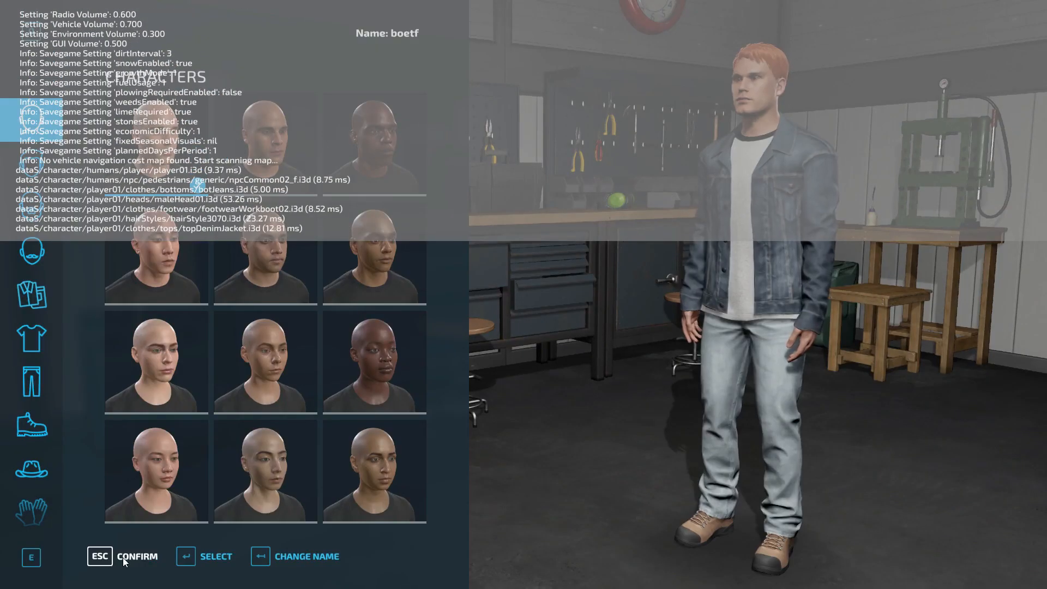
{"action": "left_click", "coordinate": [123, 559]}
Find the sawmill on the in-game map and travel to it.
{"action": "key", "text": "Escape"}
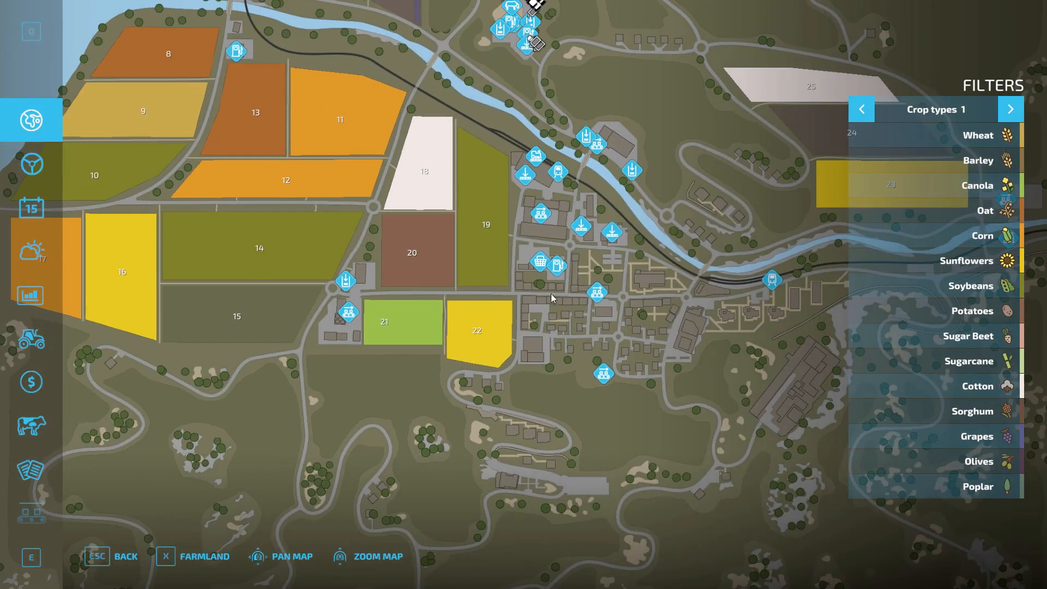
{"action": "left_click_drag", "start_coordinate": [550, 297], "coordinate": [459, 455]}
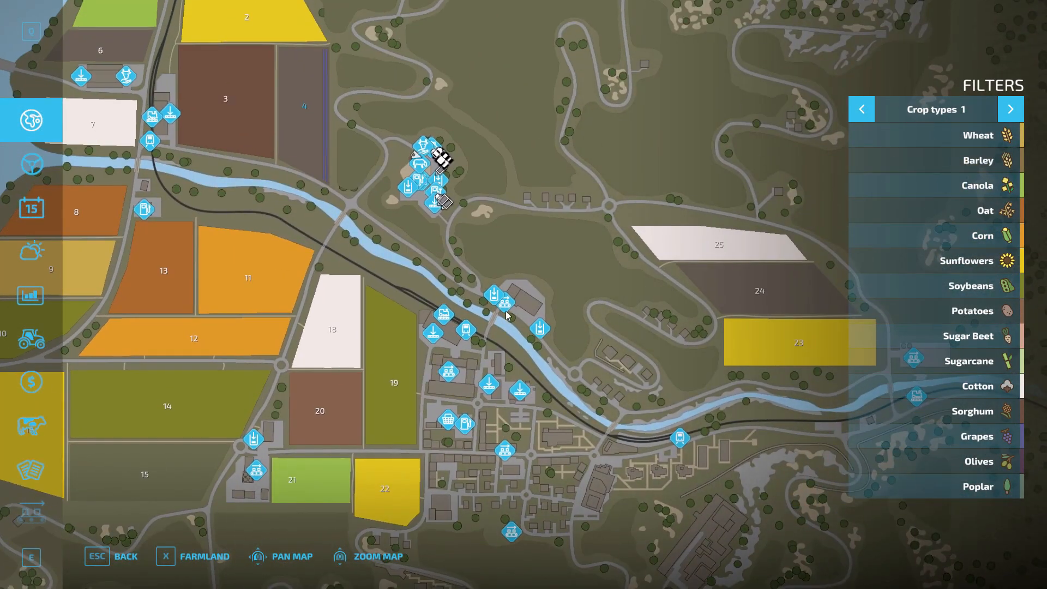
{"action": "left_click", "coordinate": [451, 556]}
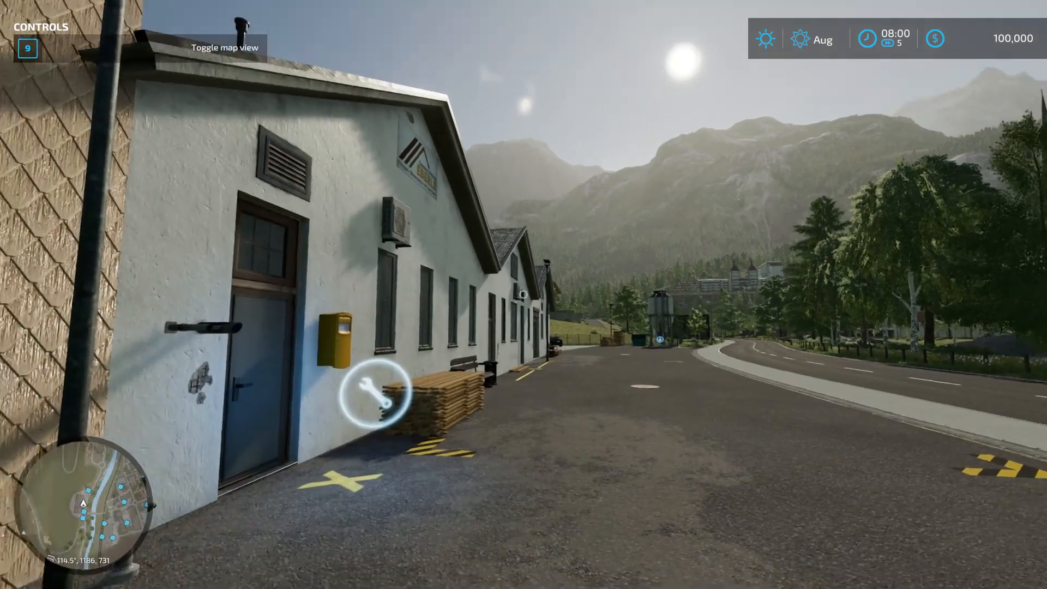
Walk to the sawmill's wrench marker and buy the production point.
{"action": "key", "text": "w"}
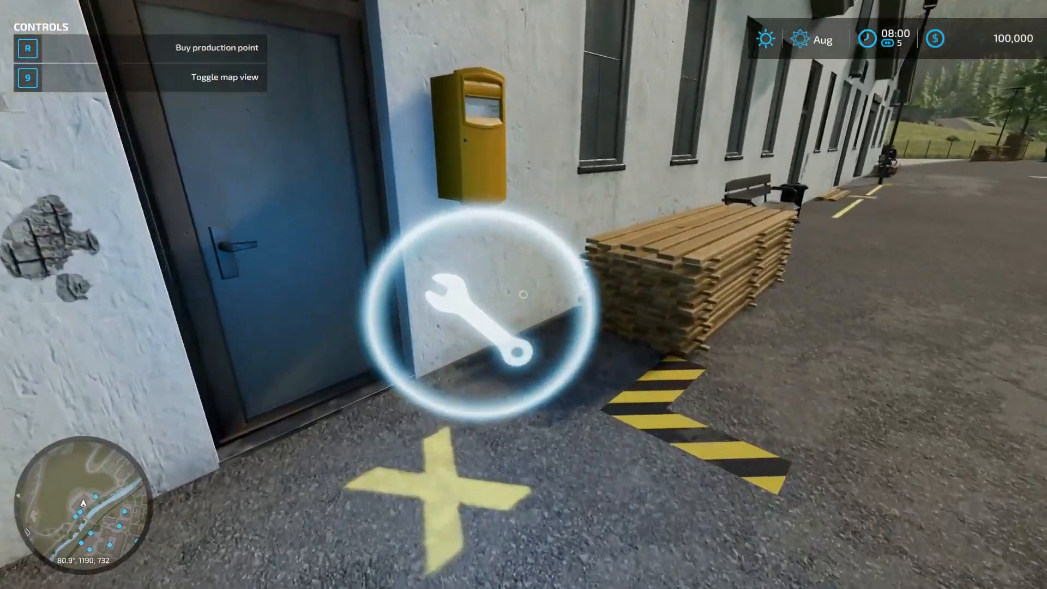
{"action": "key", "text": "r"}
{"action": "left_click", "coordinate": [369, 380]}
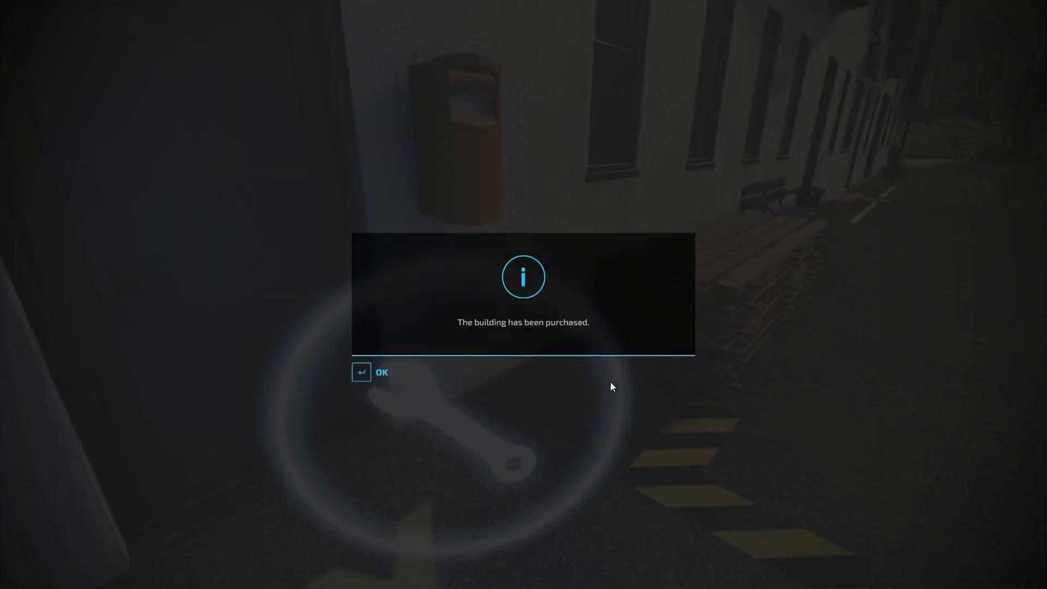
{"action": "key", "text": "Return"}
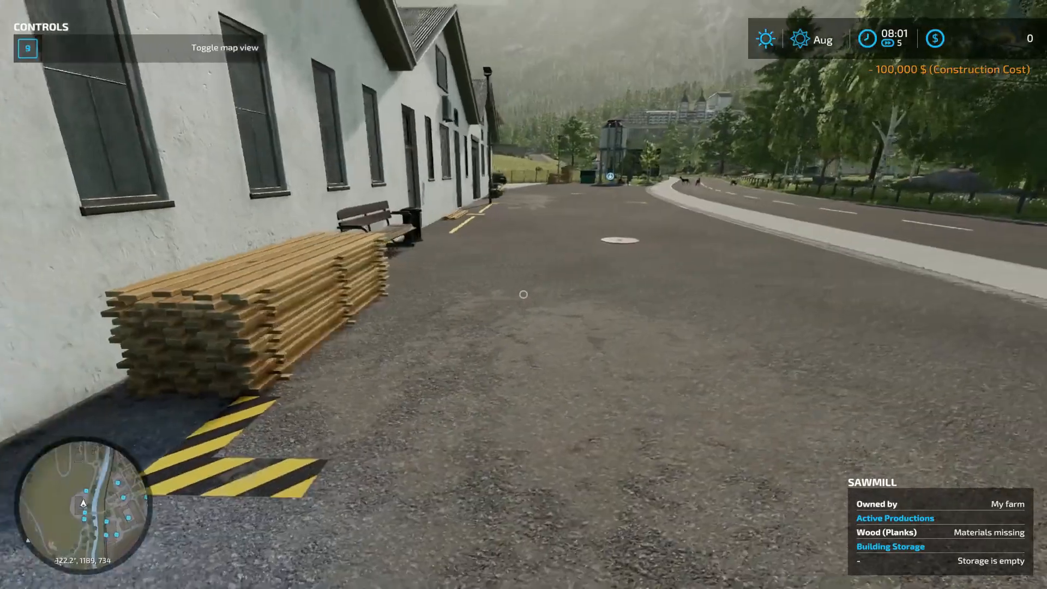
Walk along the sawmill to the wood delivery area and spawn 9-meter Spruce logs there with Easy Development Controls.
{"action": "key", "text": "w"}
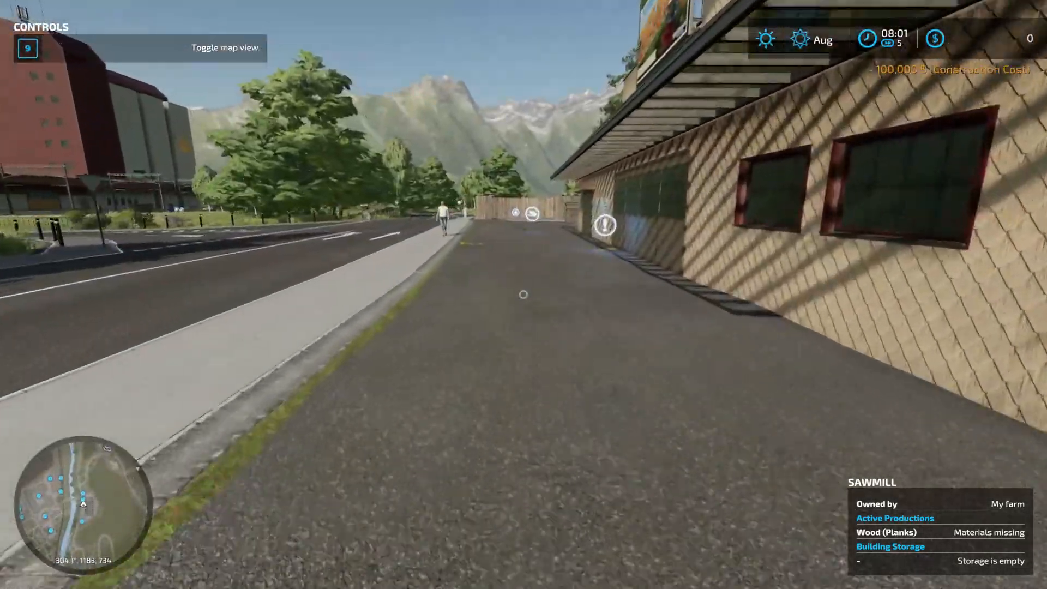
{"action": "key", "text": "w"}
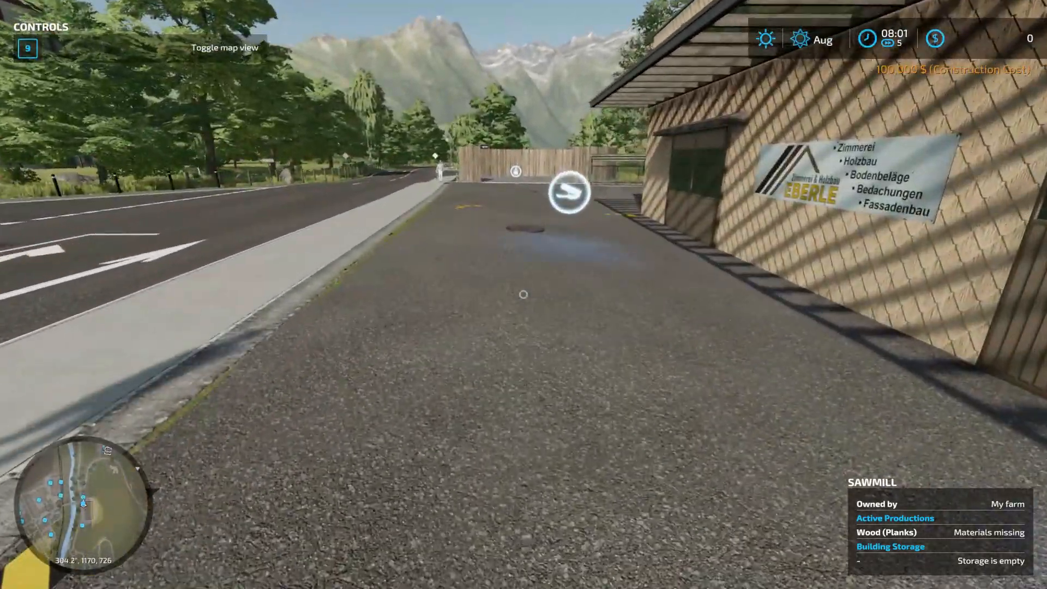
{"action": "key", "text": "ctrl+d"}
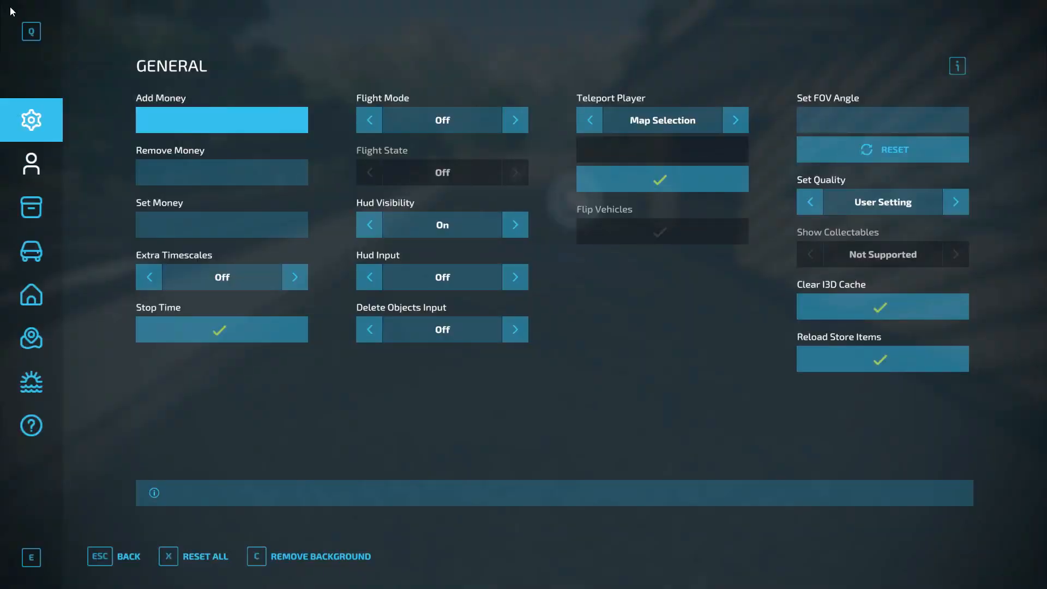
{"action": "left_click", "coordinate": [31, 207]}
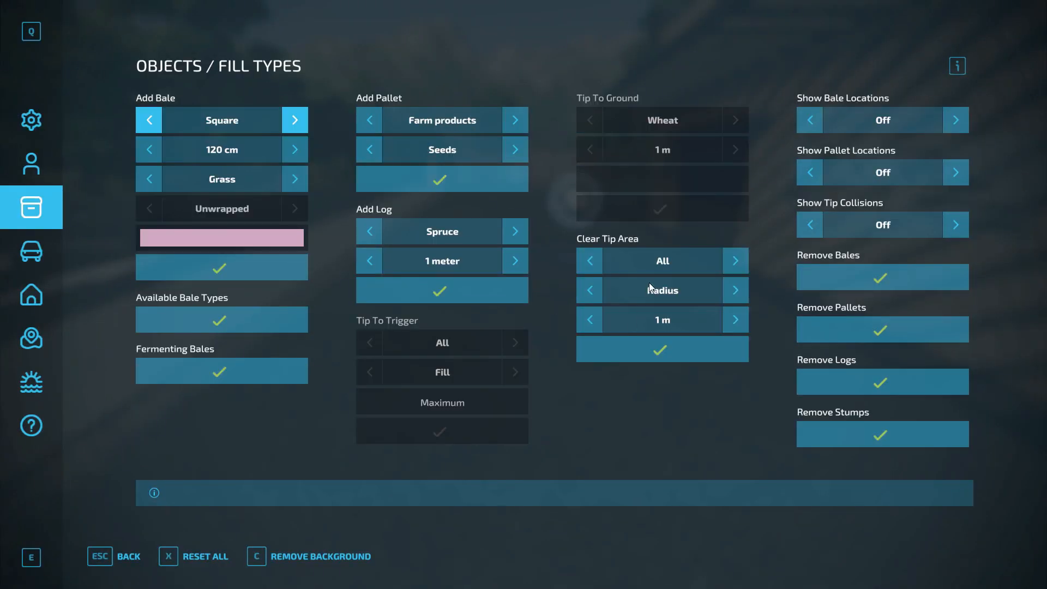
{"action": "left_click", "coordinate": [511, 260]}
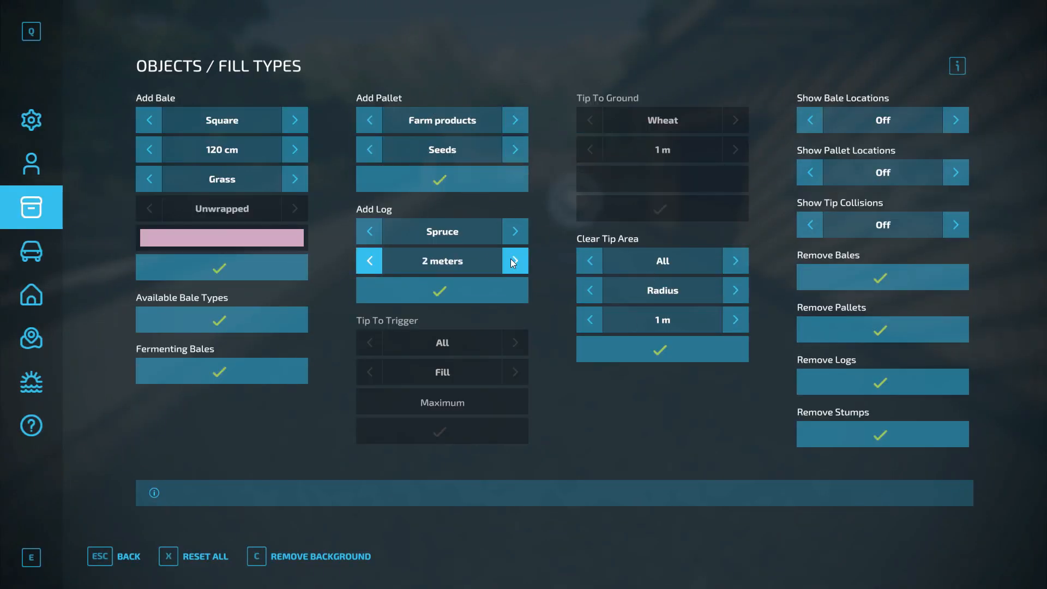
{"action": "left_click", "coordinate": [512, 260]}
{"action": "left_click", "coordinate": [511, 260]}
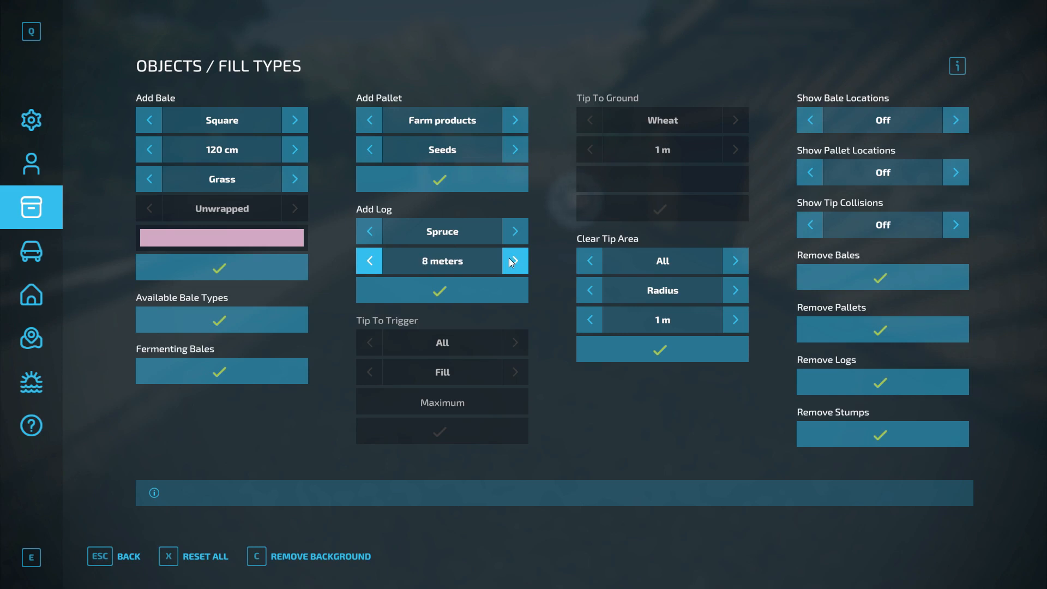
{"action": "left_click", "coordinate": [465, 296]}
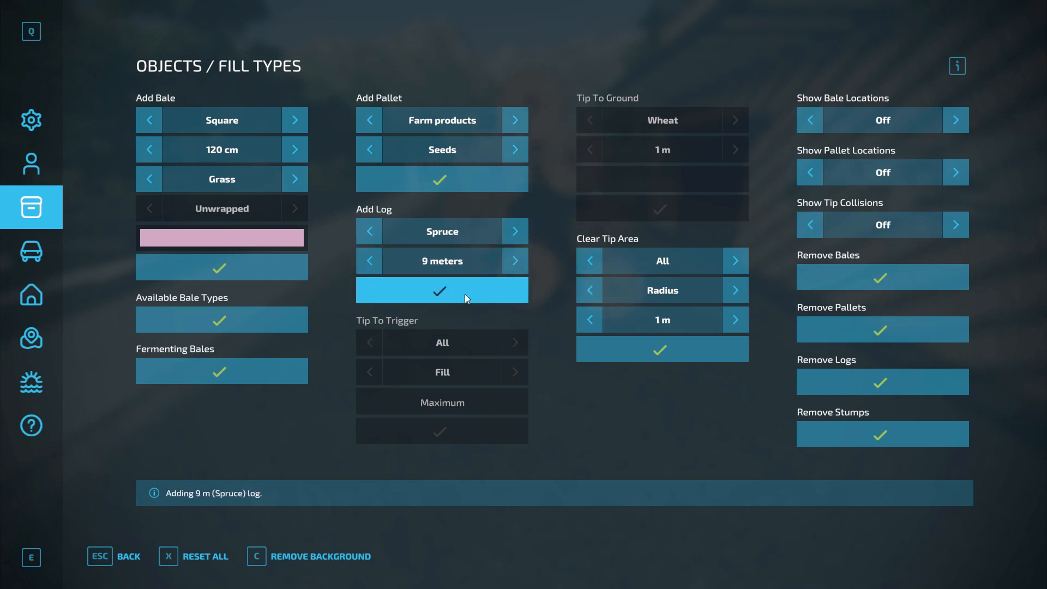
{"action": "key", "text": "Escape"}
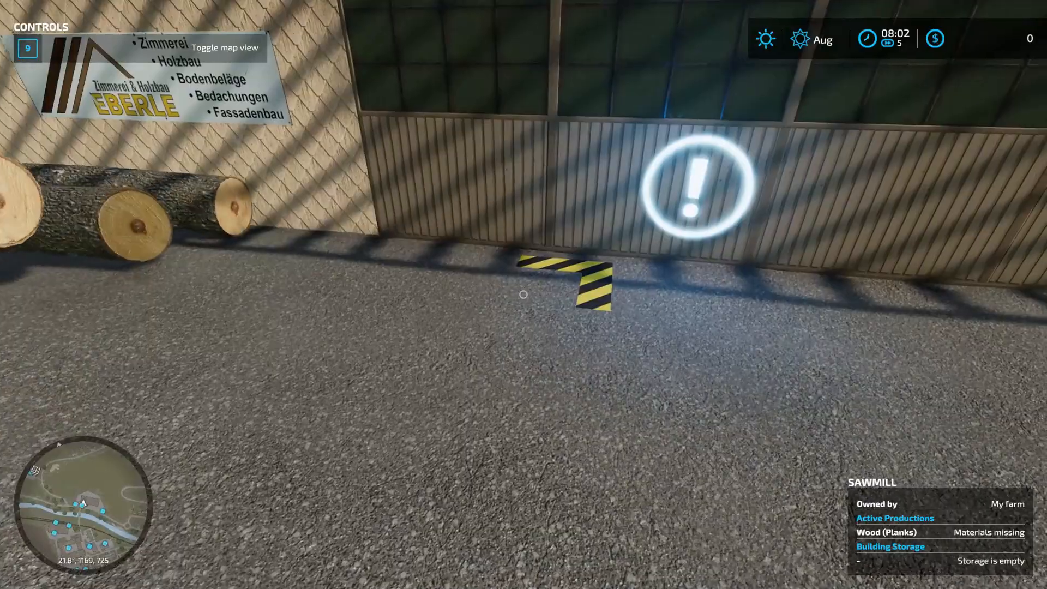
Sell the spawned logs at the sawmill's wood marker and walk to the far end of the pallet spawn areas.
{"action": "key", "text": "w"}
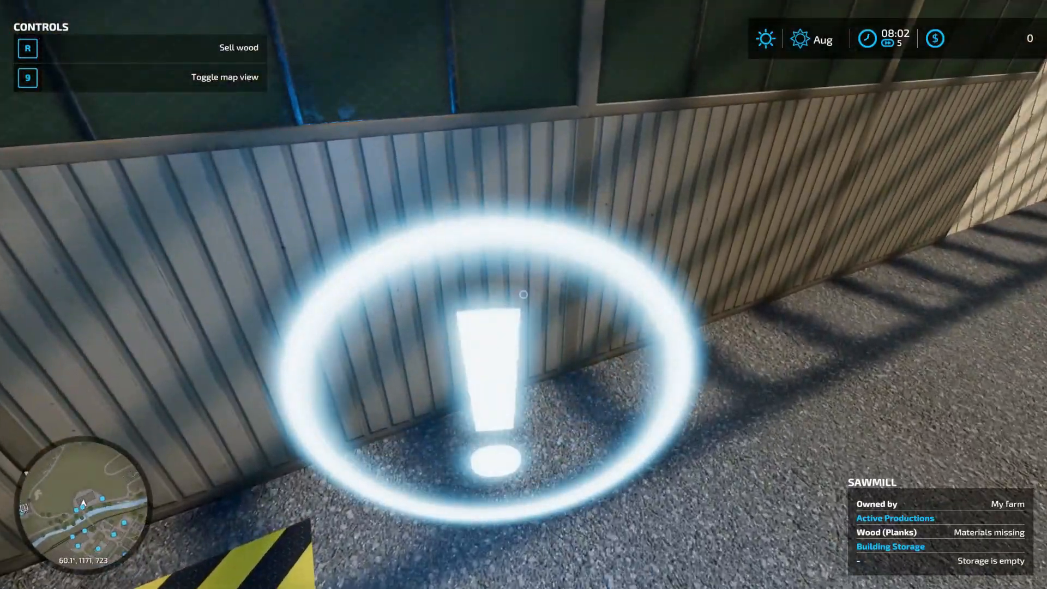
{"action": "key", "text": "r"}
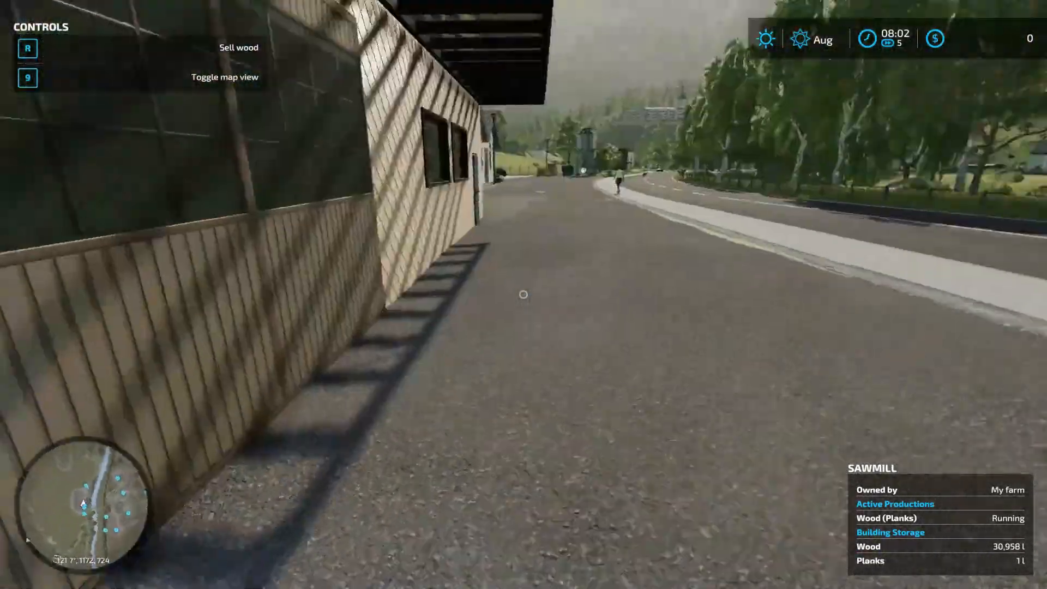
{"action": "key", "text": "w"}
{"action": "key", "text": "w"}
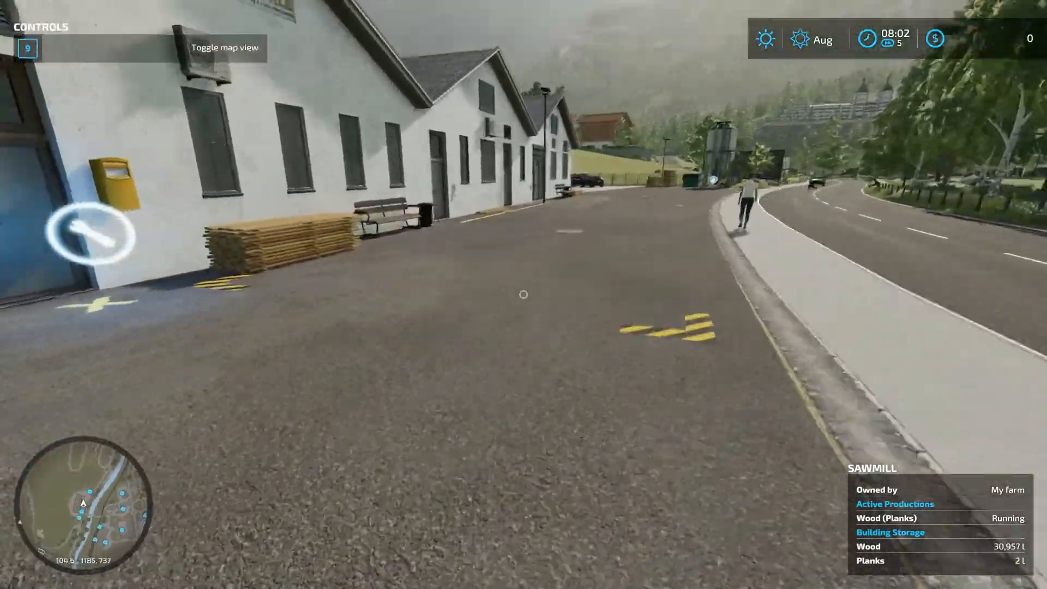
{"action": "key", "text": "w"}
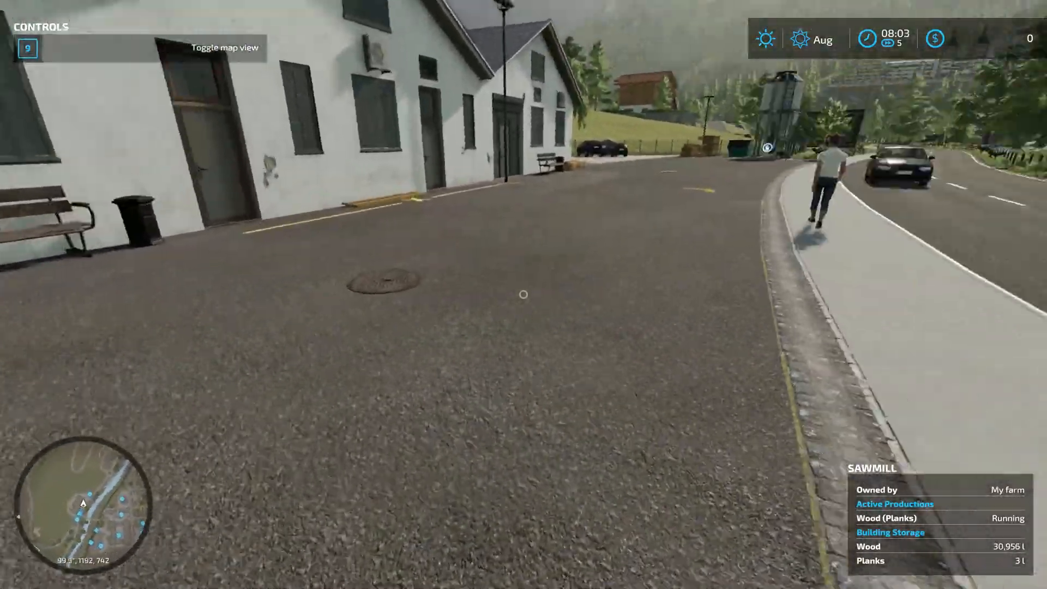
{"action": "key", "text": "w"}
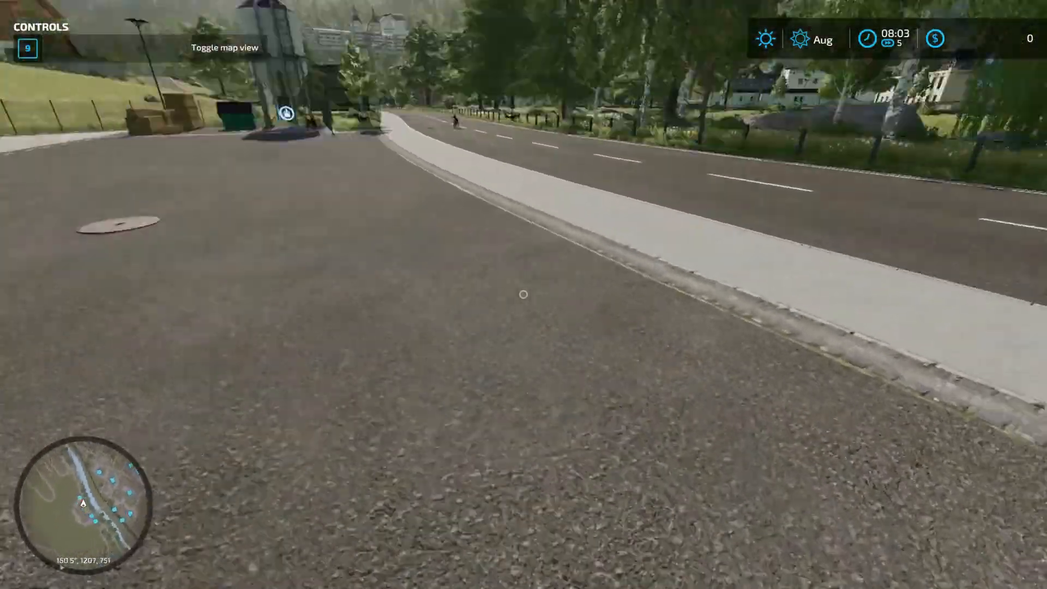
{"action": "key", "text": "w"}
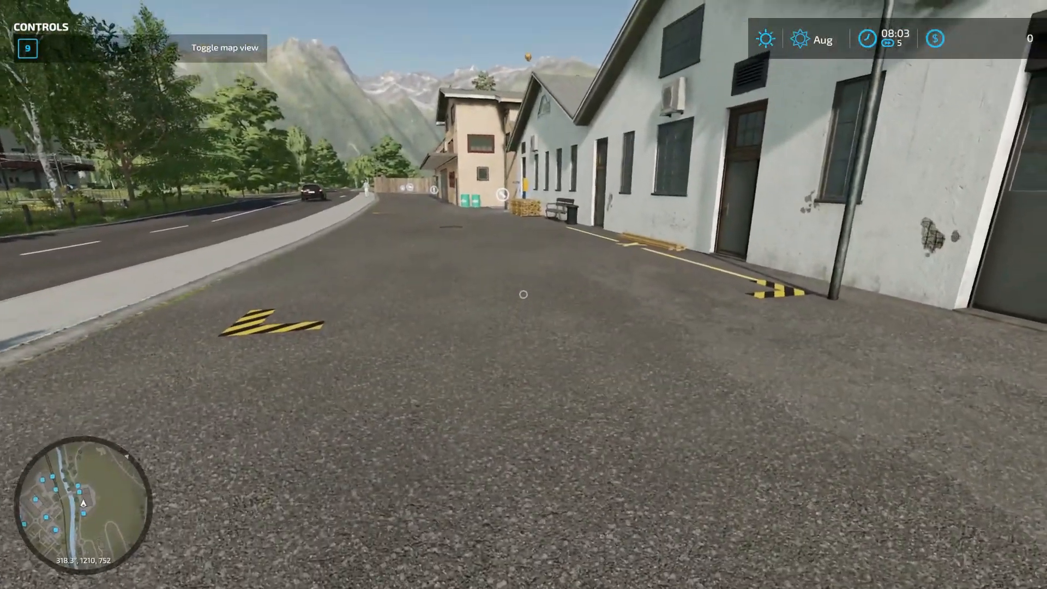
Turn on Extra Timescales in the general development controls, accept the warning, and return to the game.
{"action": "key", "text": "ctrl+d"}
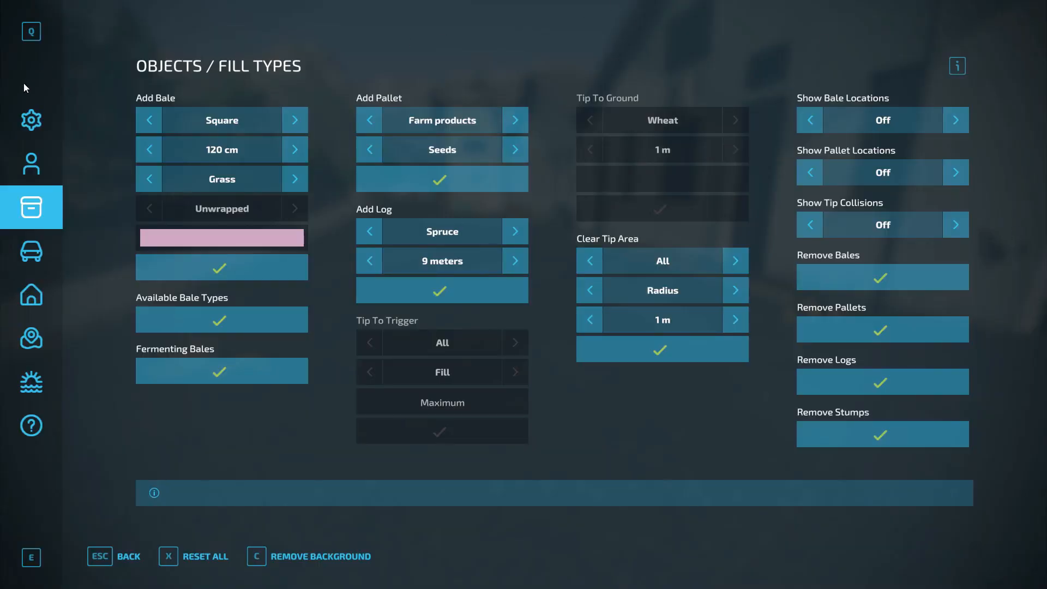
{"action": "left_click", "coordinate": [24, 121]}
{"action": "left_click", "coordinate": [303, 279]}
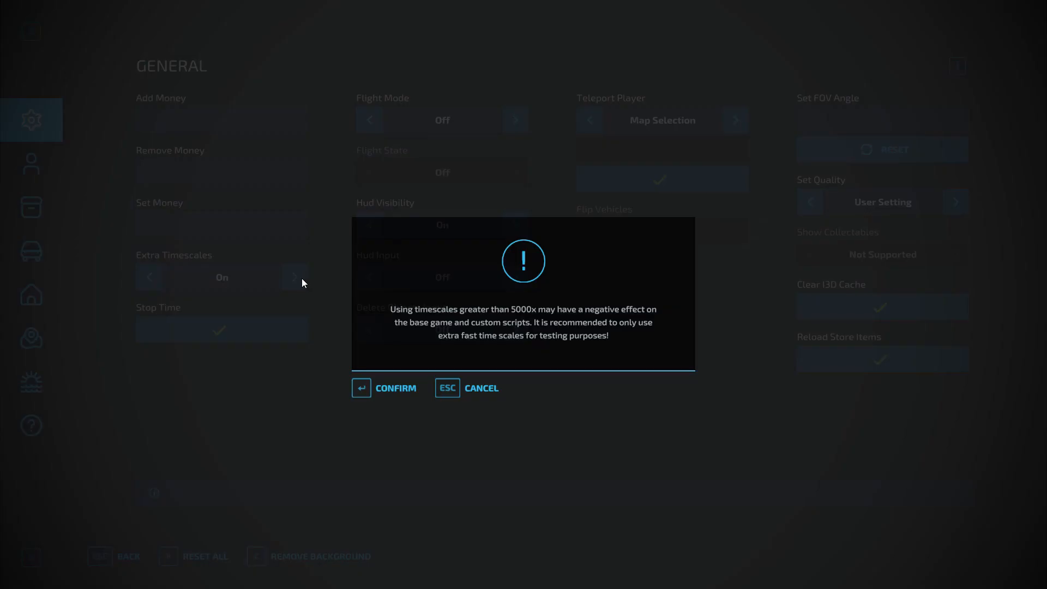
{"action": "left_click", "coordinate": [389, 388]}
{"action": "key", "text": "Escape"}
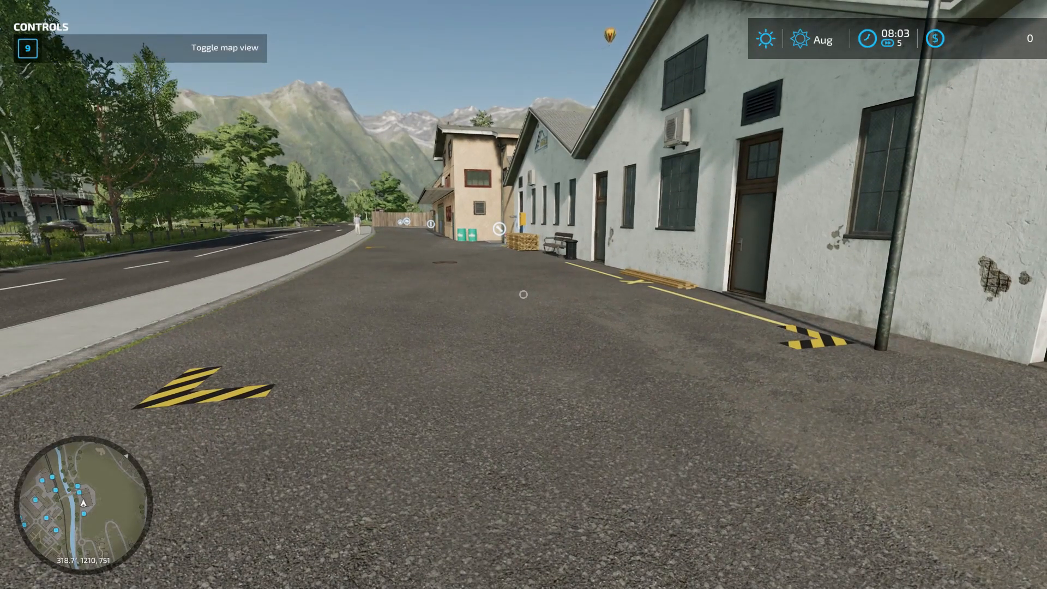
Raise the game's time scale to 5000 so the sawmill's plank production runs quickly.
{"action": "key", "text": "8"}
{"action": "key", "text": "8"}
{"action": "key", "text": "8"}
{"action": "key", "text": "8"}
{"action": "key", "text": "8"}
{"action": "key", "text": "8"}
{"action": "key", "text": "8"}
{"action": "key", "text": "8"}
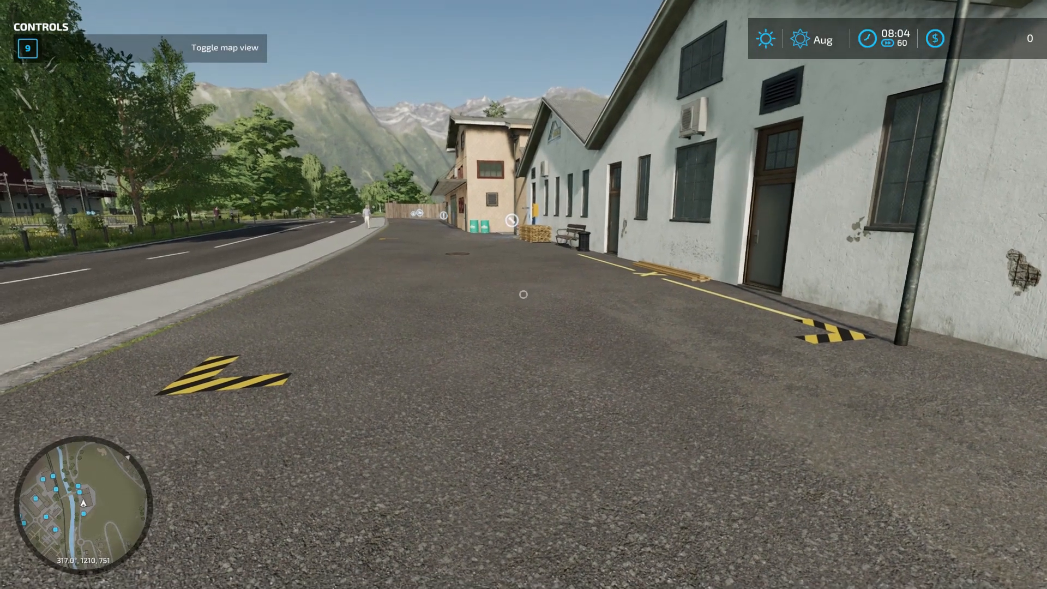
{"action": "key", "text": "8"}
{"action": "key", "text": "8"}
{"action": "key", "text": "8"}
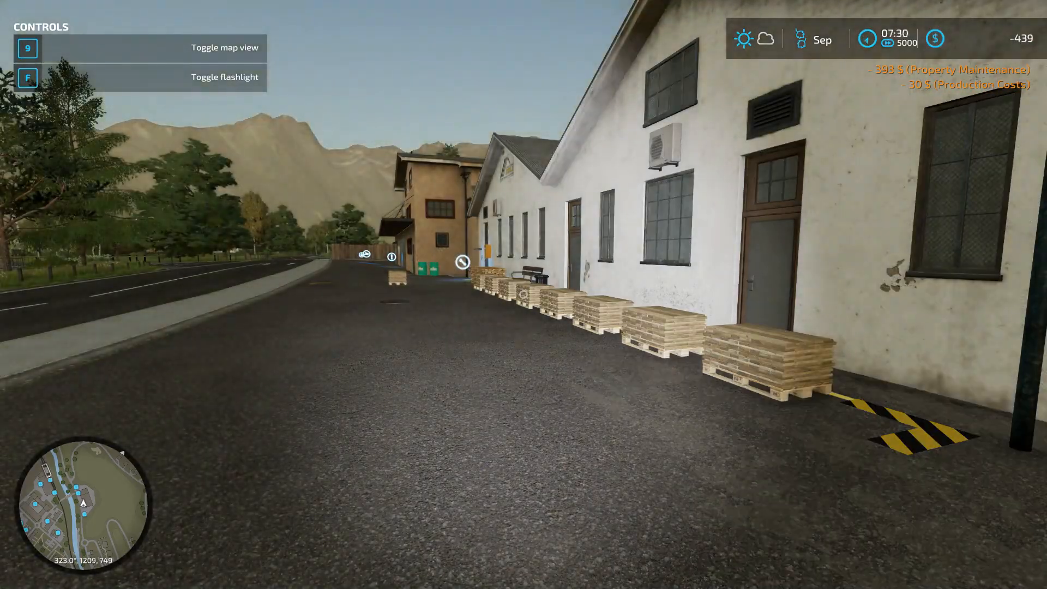
Walk around the sawmill's two spawn areas and examine where the plank pallets appear as production continues.
{"action": "key", "text": "w"}
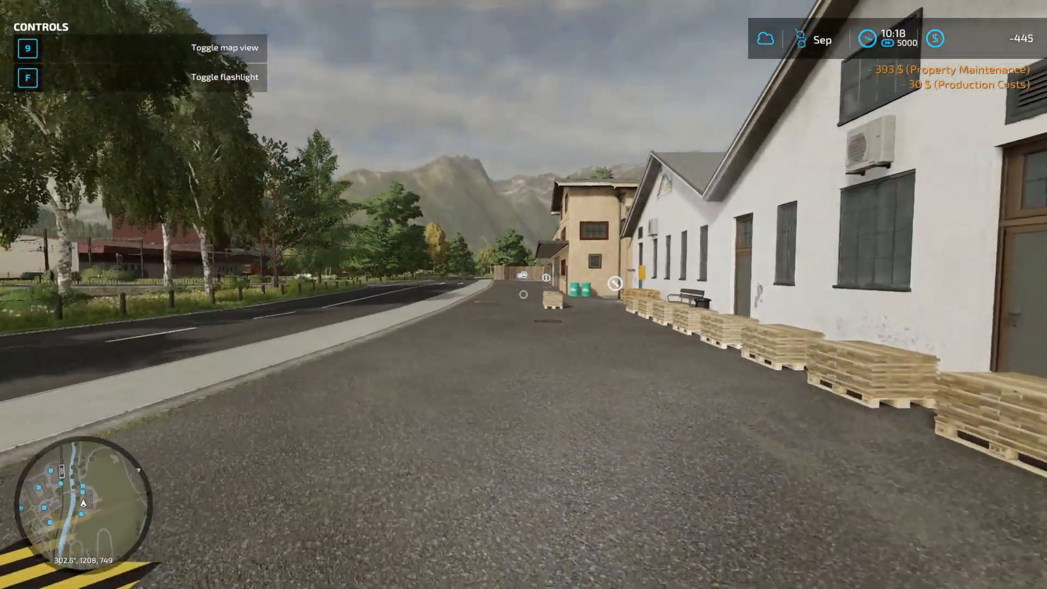
{"action": "key", "text": "w"}
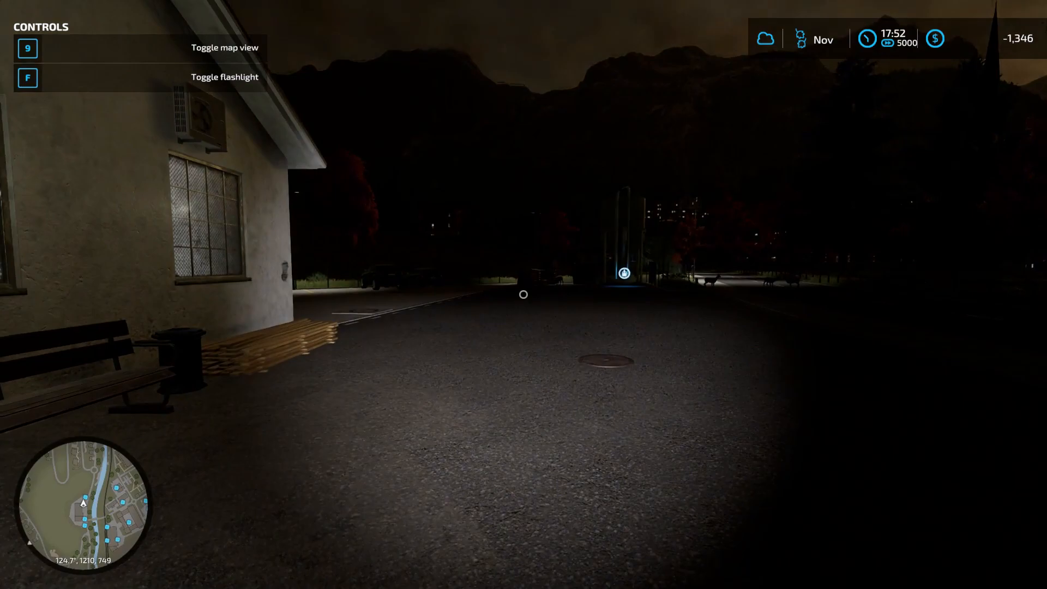
{"action": "key", "text": "s"}
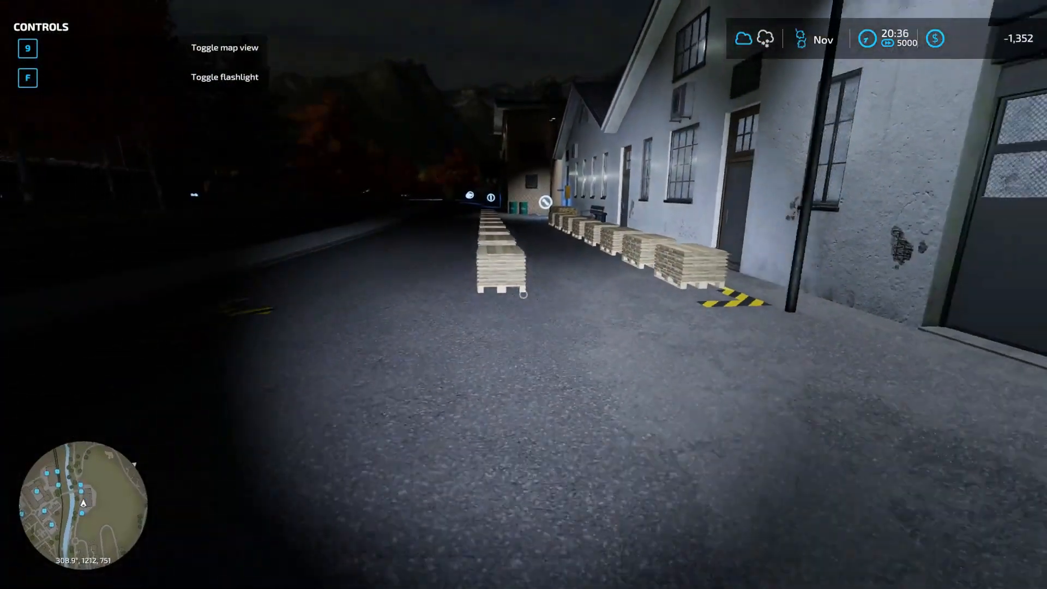
{"action": "key", "text": "w"}
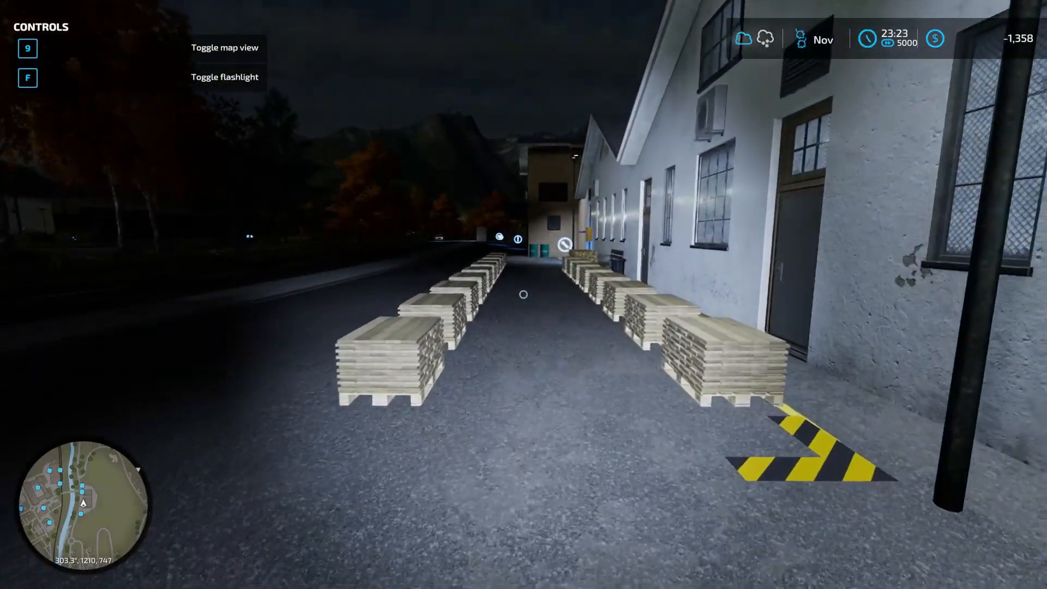
{"action": "key", "text": "Escape"}
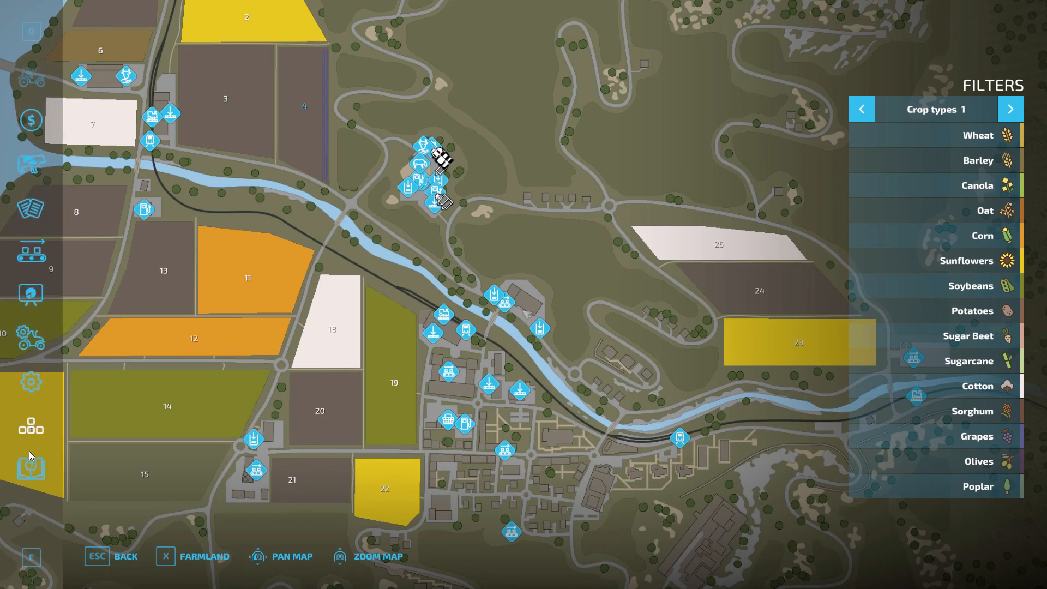
{"action": "key", "text": "Escape"}
{"action": "key", "text": "grave"}
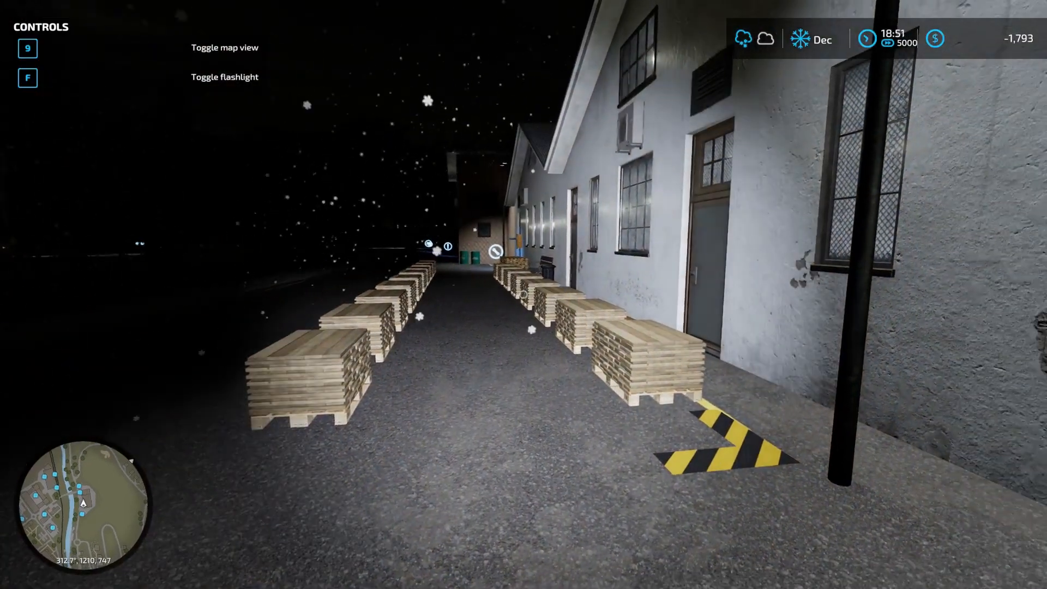
Quit the game without saving and return to sellingStationWood.xml in Notepad++.
{"action": "key", "text": "Escape"}
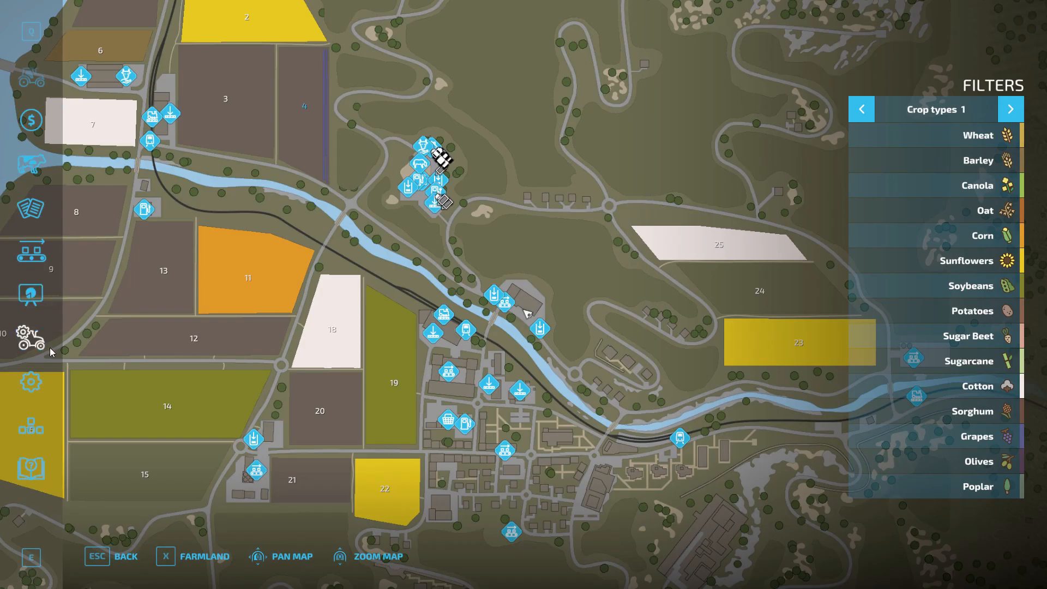
{"action": "left_click", "coordinate": [31, 468]}
{"action": "left_click", "coordinate": [294, 556]}
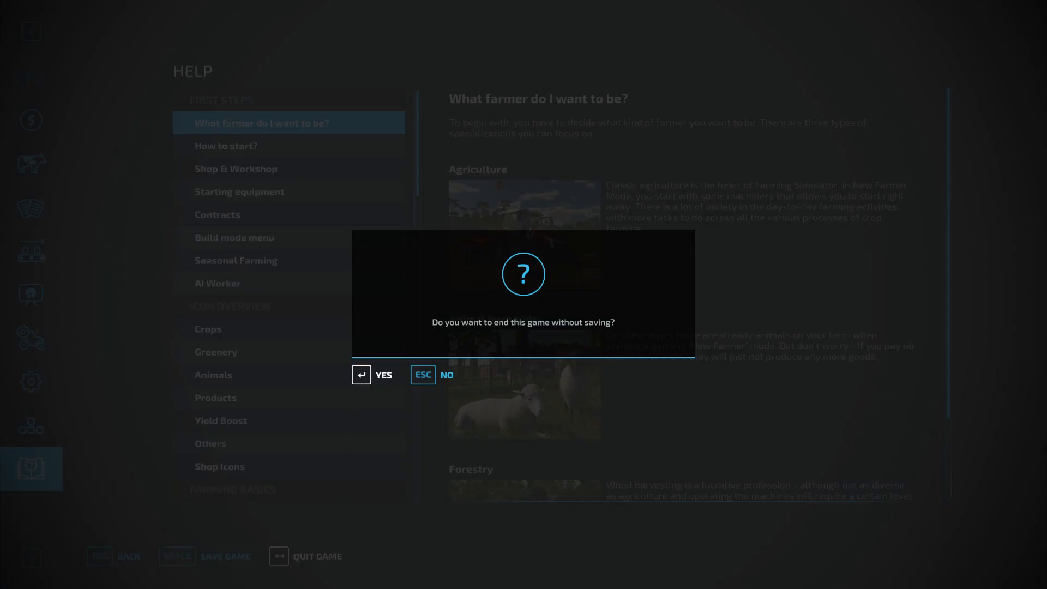
{"action": "left_click", "coordinate": [356, 381]}
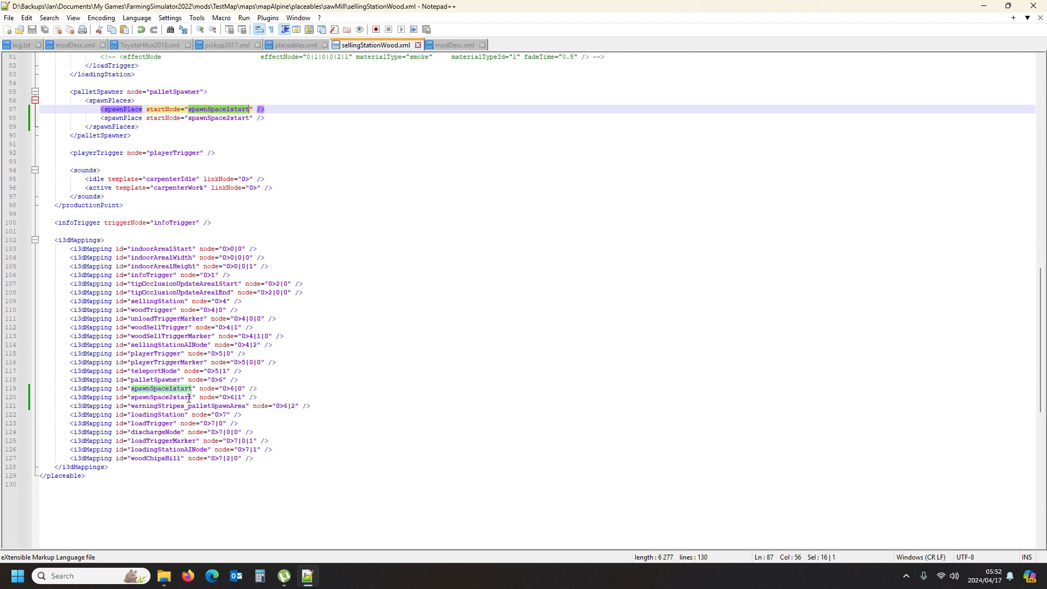
Examine the i3dMapping entries for spawnSpace1start, spawnSpace2start and warningStripes_palletSpawnArea and their node indexes.
{"action": "left_click", "coordinate": [162, 397]}
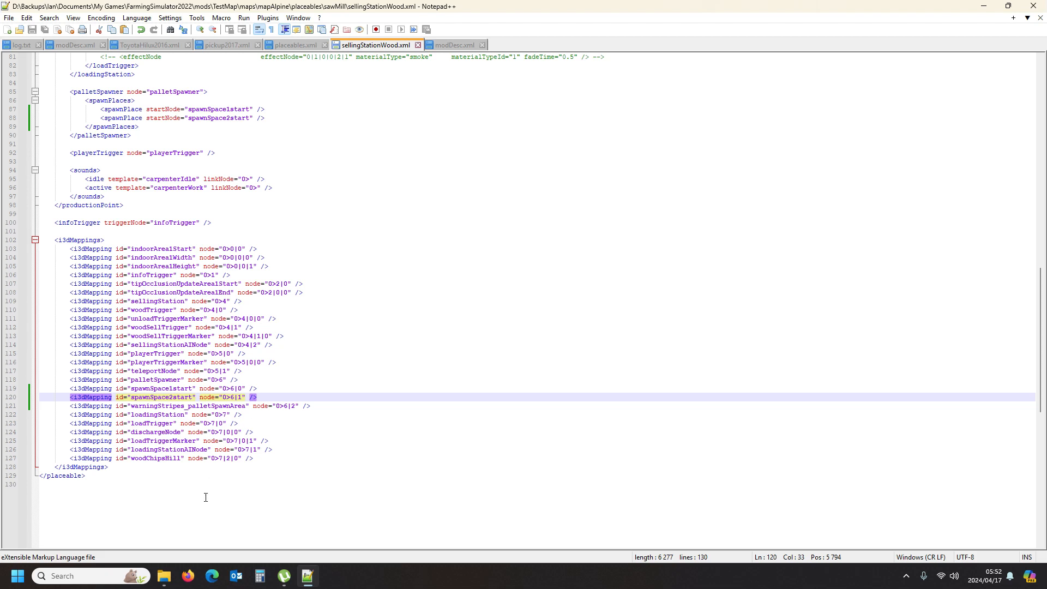
{"action": "left_click", "coordinate": [143, 406]}
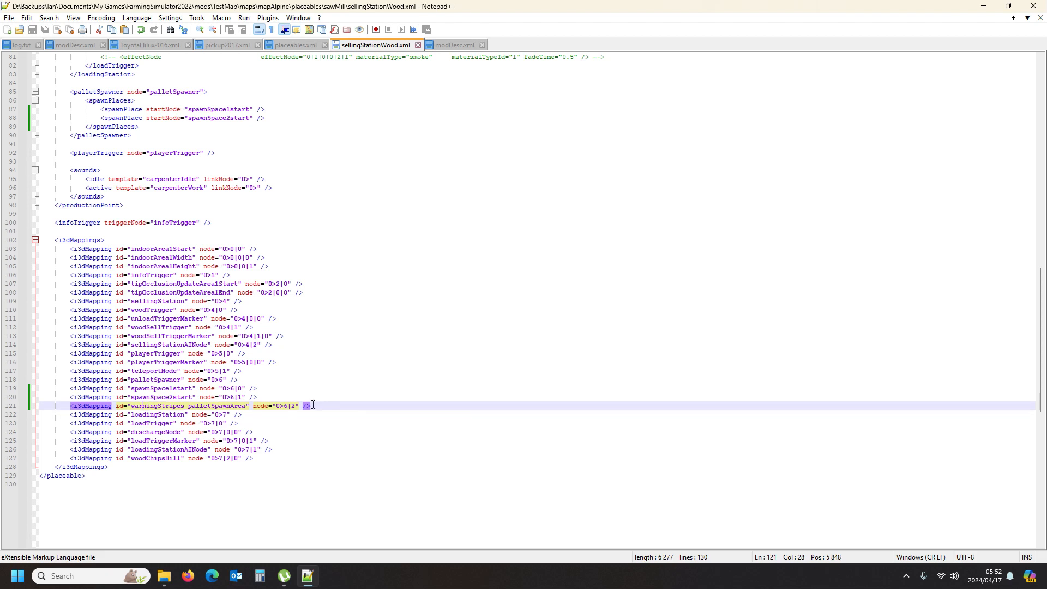
{"action": "left_click_drag", "start_coordinate": [222, 388], "coordinate": [243, 388]}
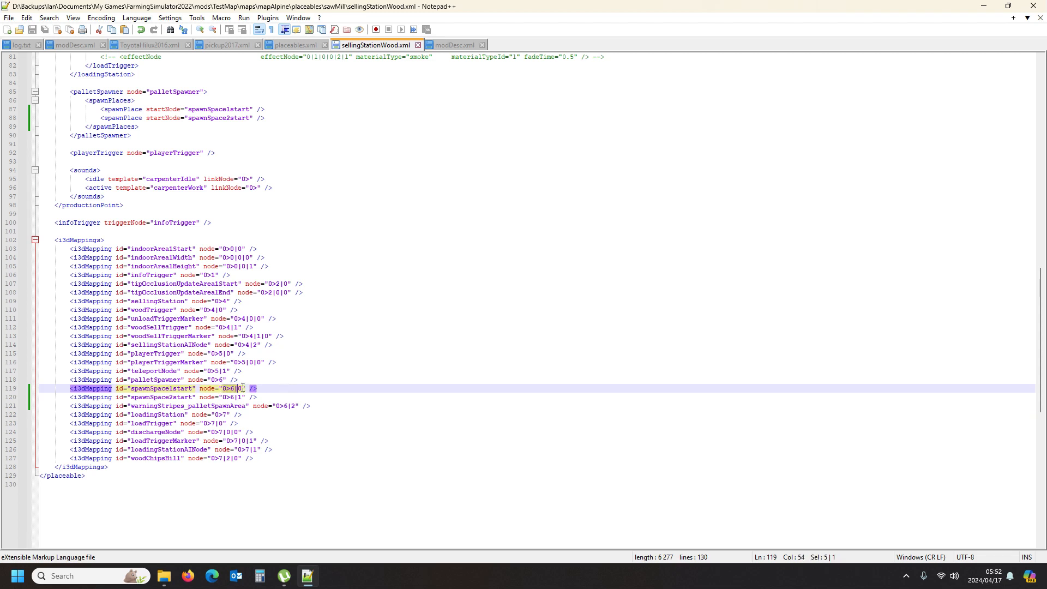